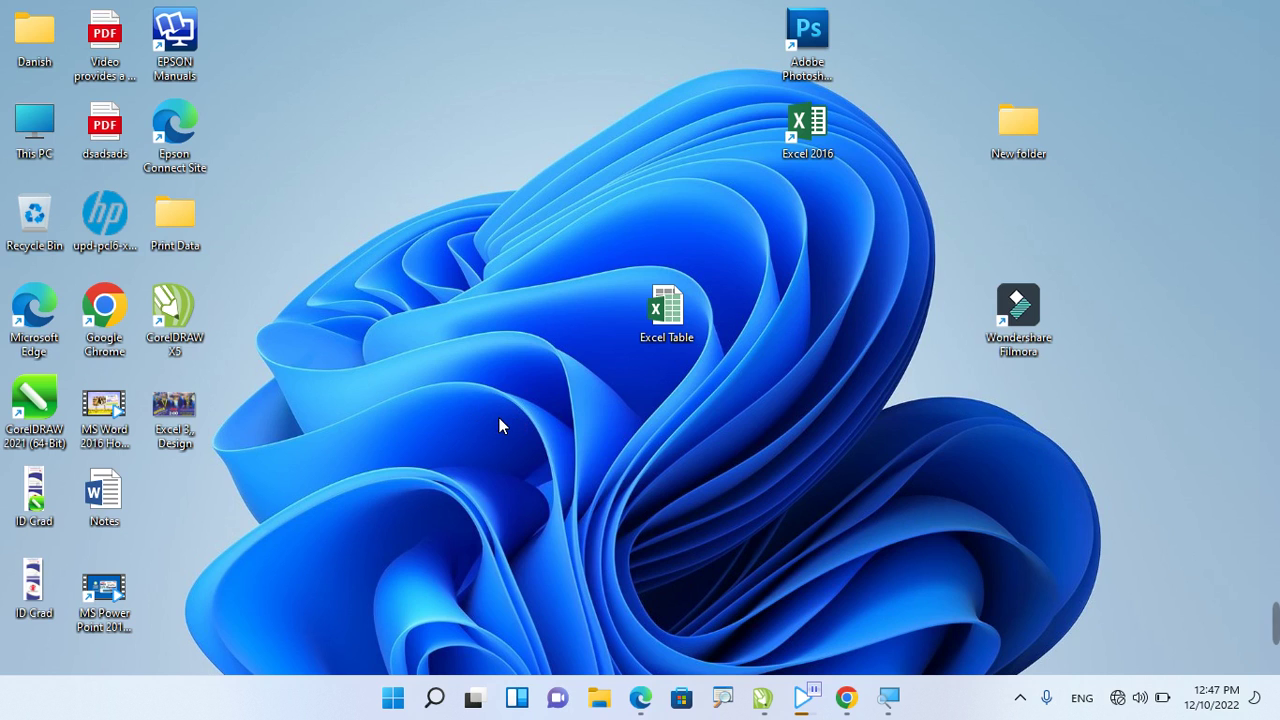
# Launch Word by running winword from the Run dialog and create a blank document, Document1.
pyautogui.press('super+r')
pyautogui.write('wi')
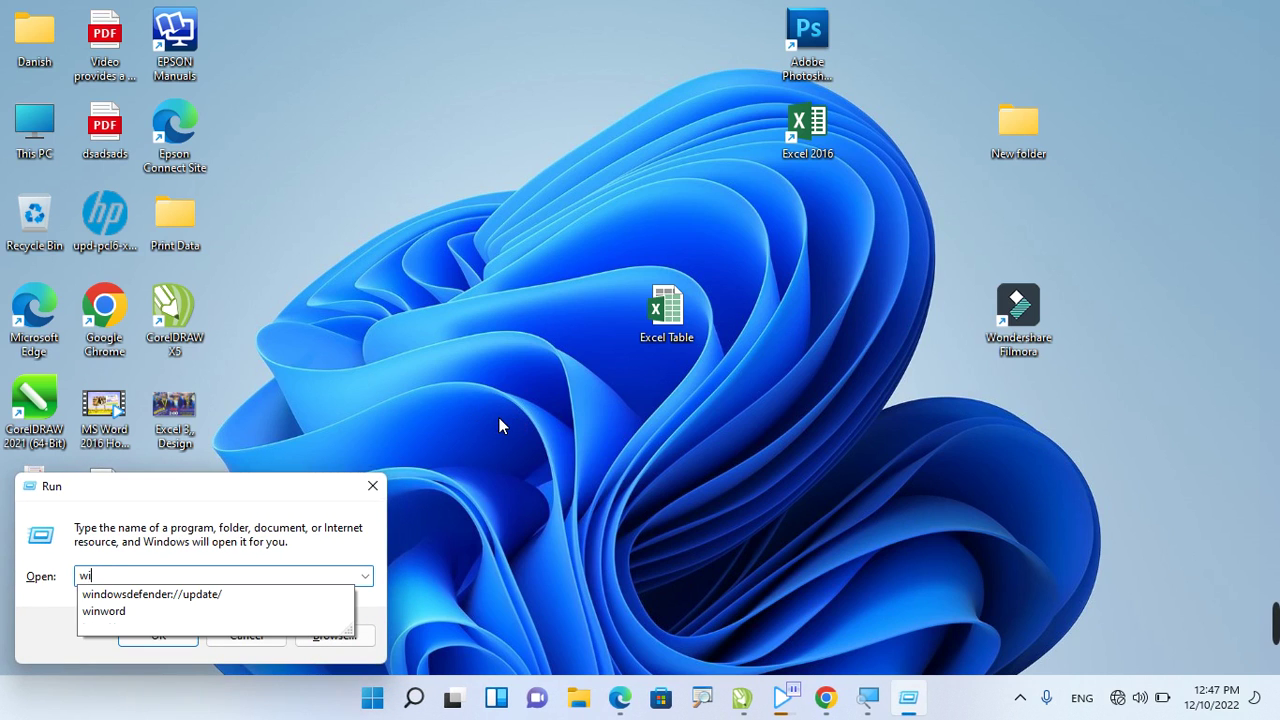
pyautogui.write('n')
pyautogui.press('Down')
pyautogui.press('Down')
pyautogui.press('Up')
pyautogui.press('Down')
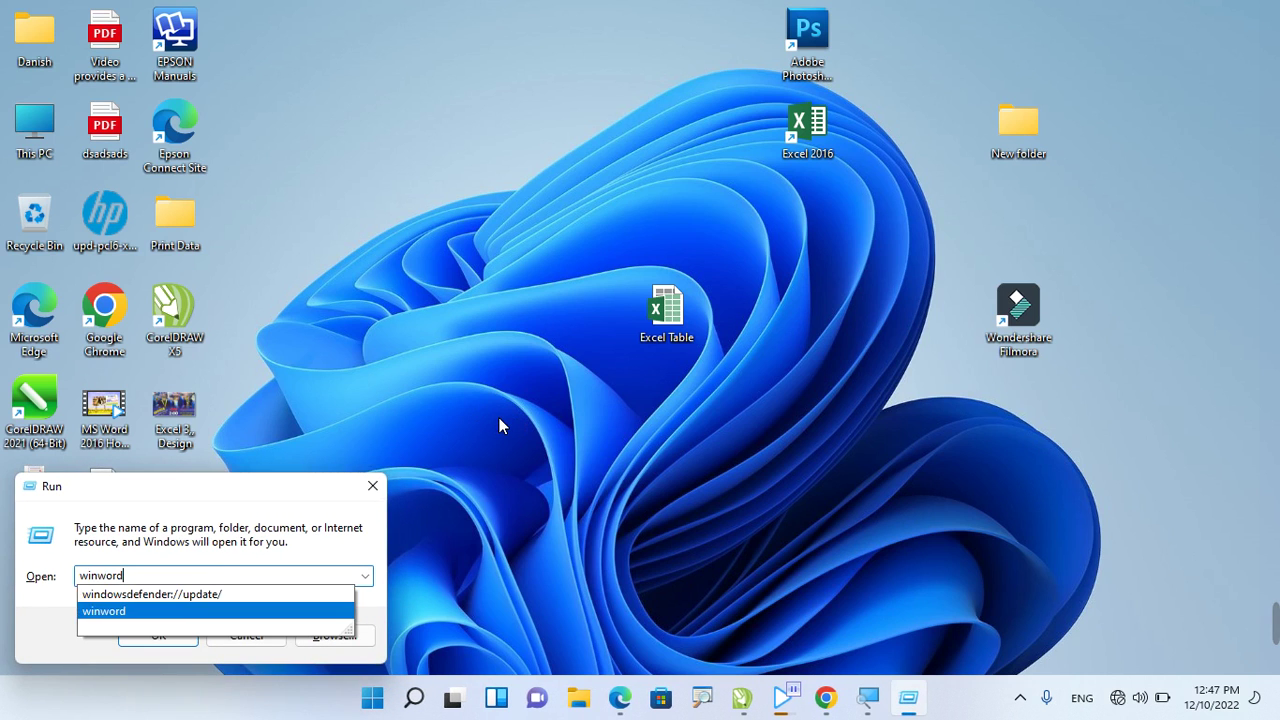
pyautogui.press('Return')
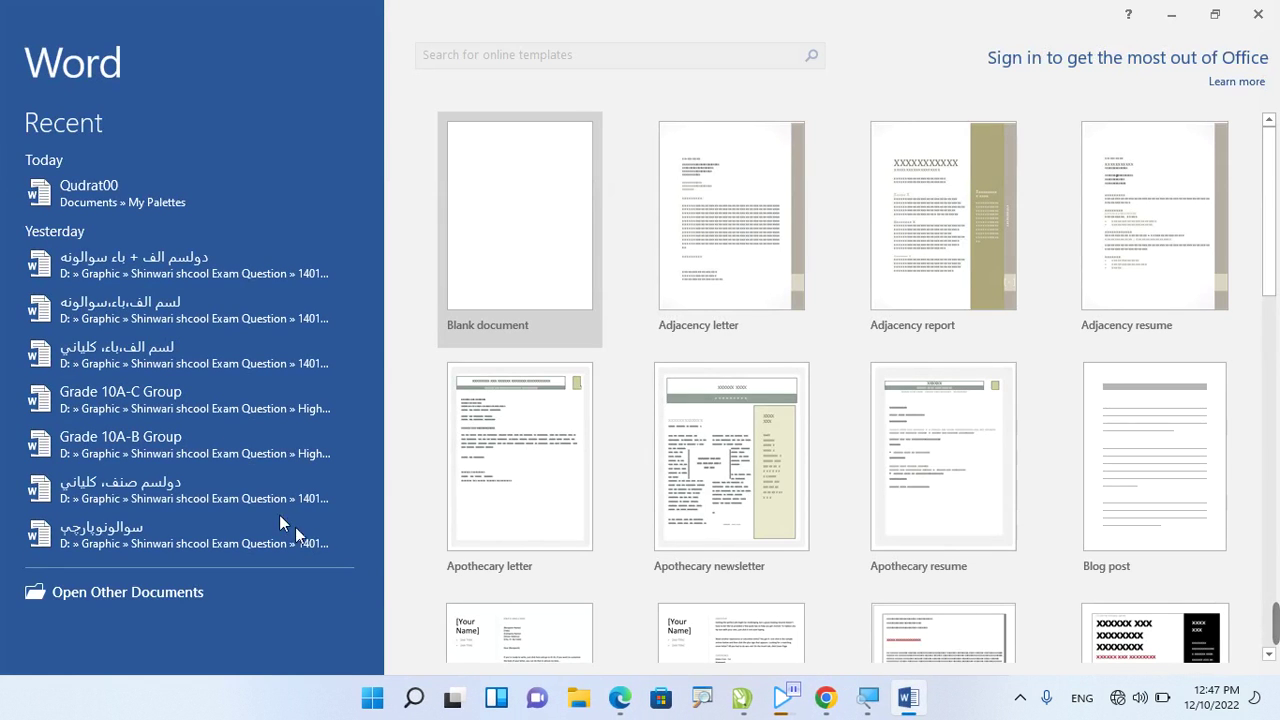
pyautogui.click(505, 268)
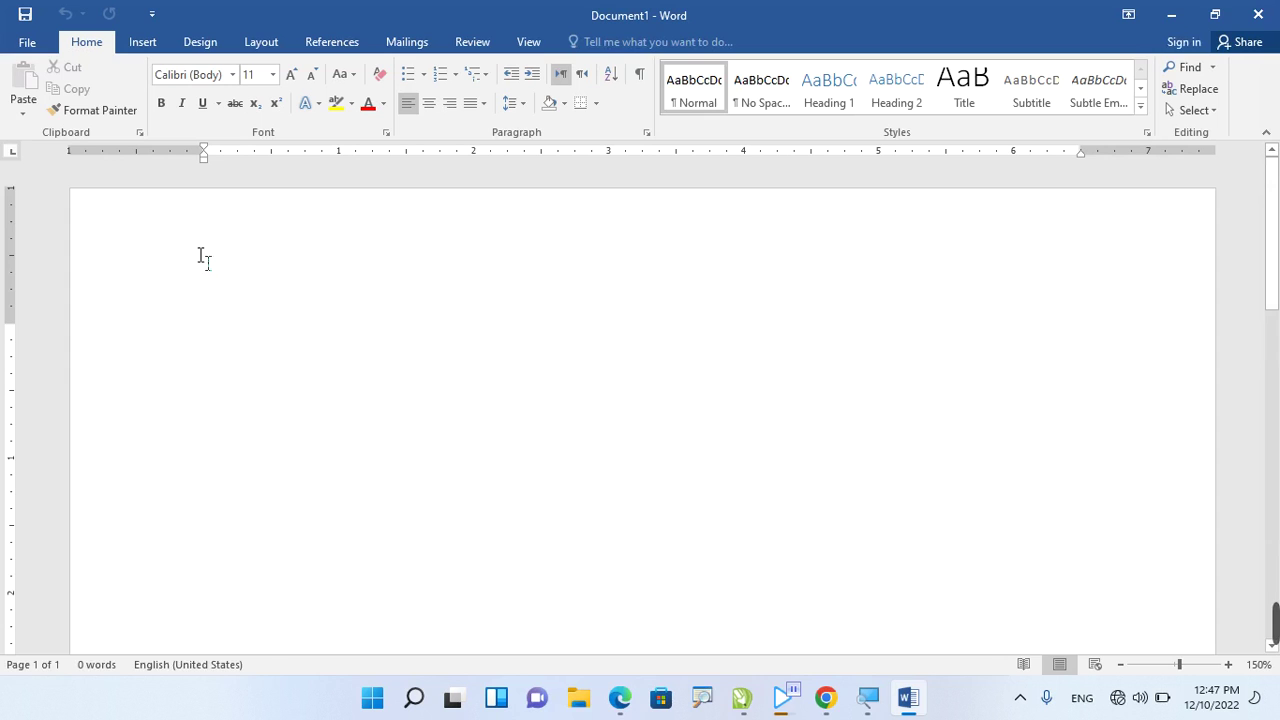
# Type the heading 'What is Computer?' and generate sample paragraphs below it with =rand().
pyautogui.write('What is Co')
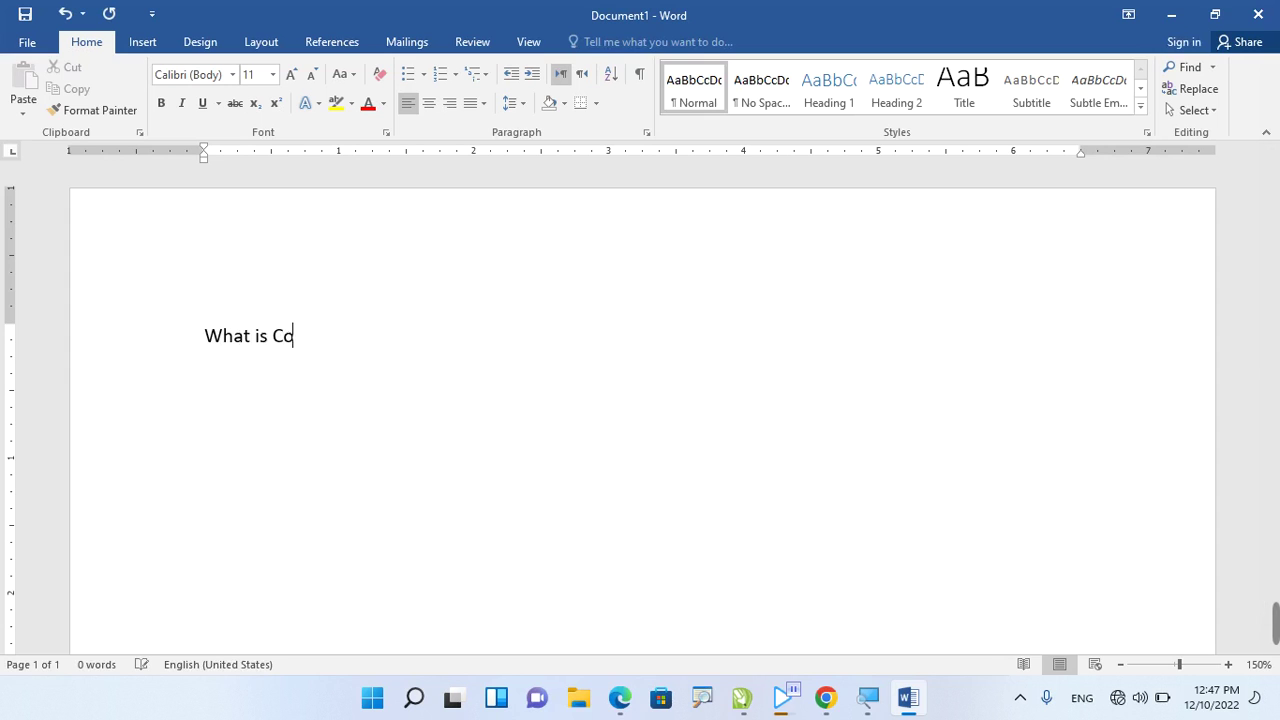
pyautogui.write('mputer')
pyautogui.press('BackSpace')
pyautogui.write('r')
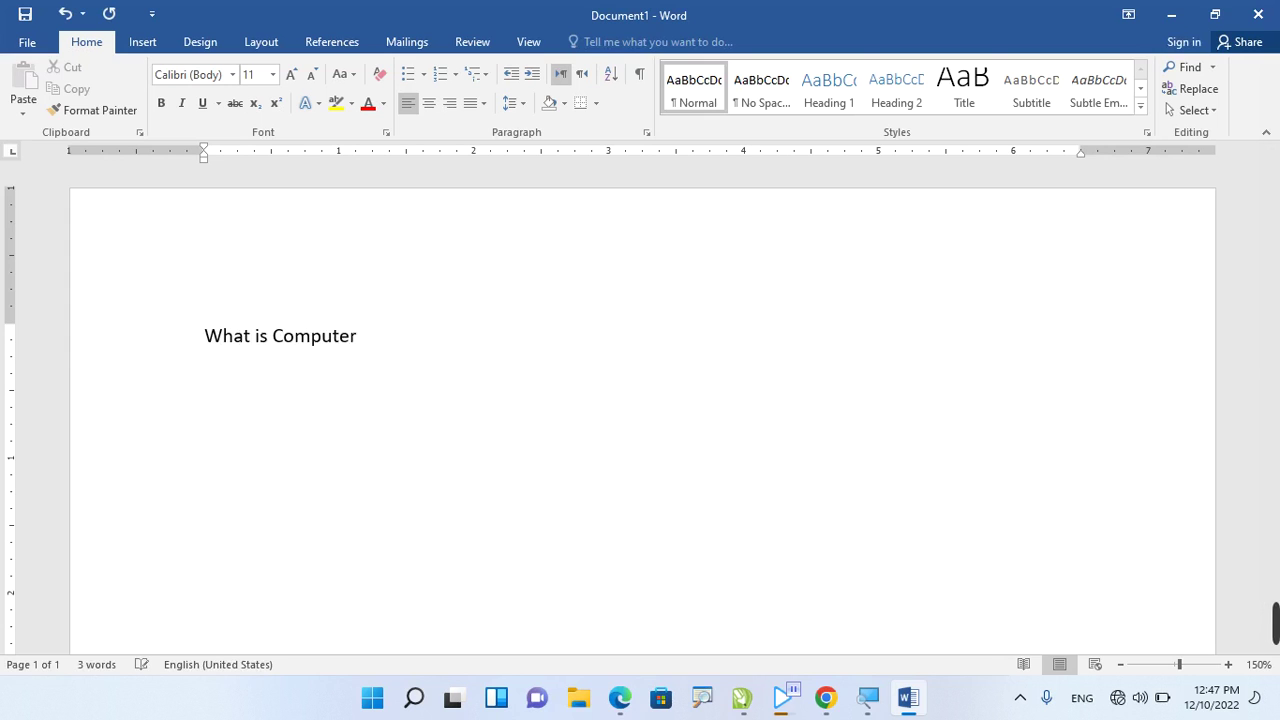
pyautogui.write('?')
pyautogui.press('Return')
pyautogui.write('=tand')
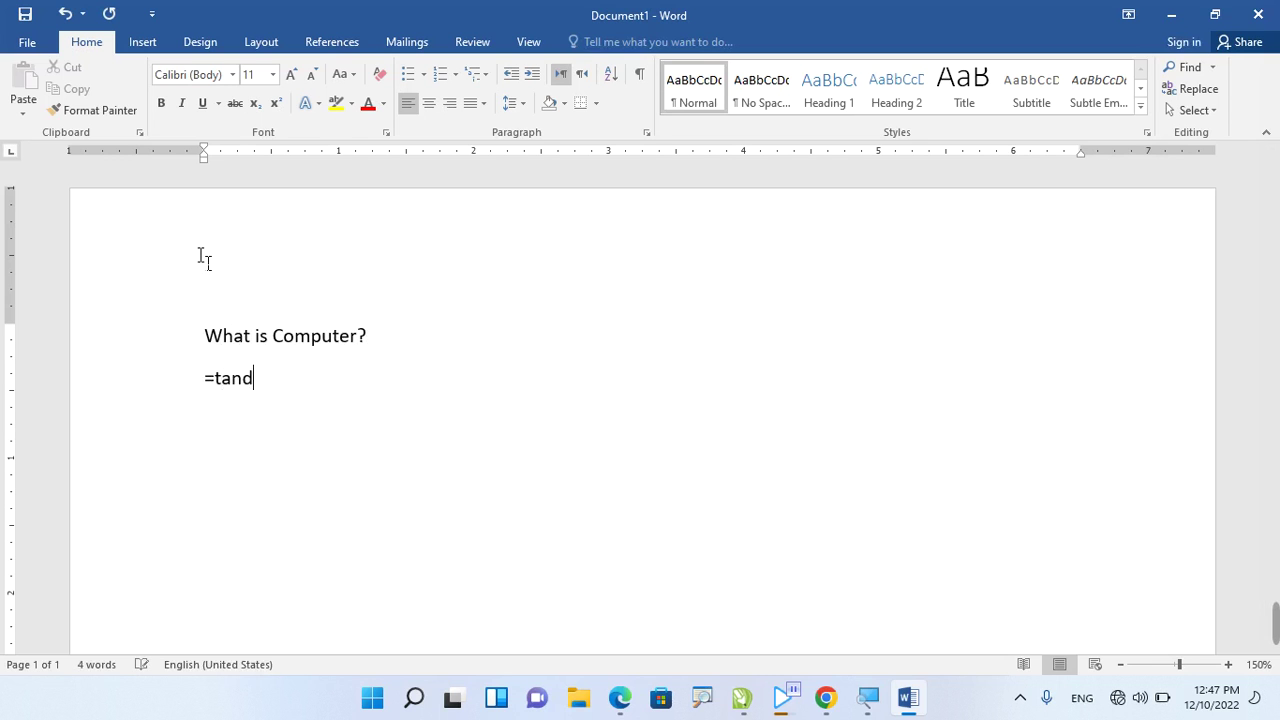
pyautogui.press('BackSpace')
pyautogui.press('BackSpace')
pyautogui.press('BackSpace')
pyautogui.write('rad')
pyautogui.press('BackSpace')
pyautogui.write('nd()')
pyautogui.press('Return')
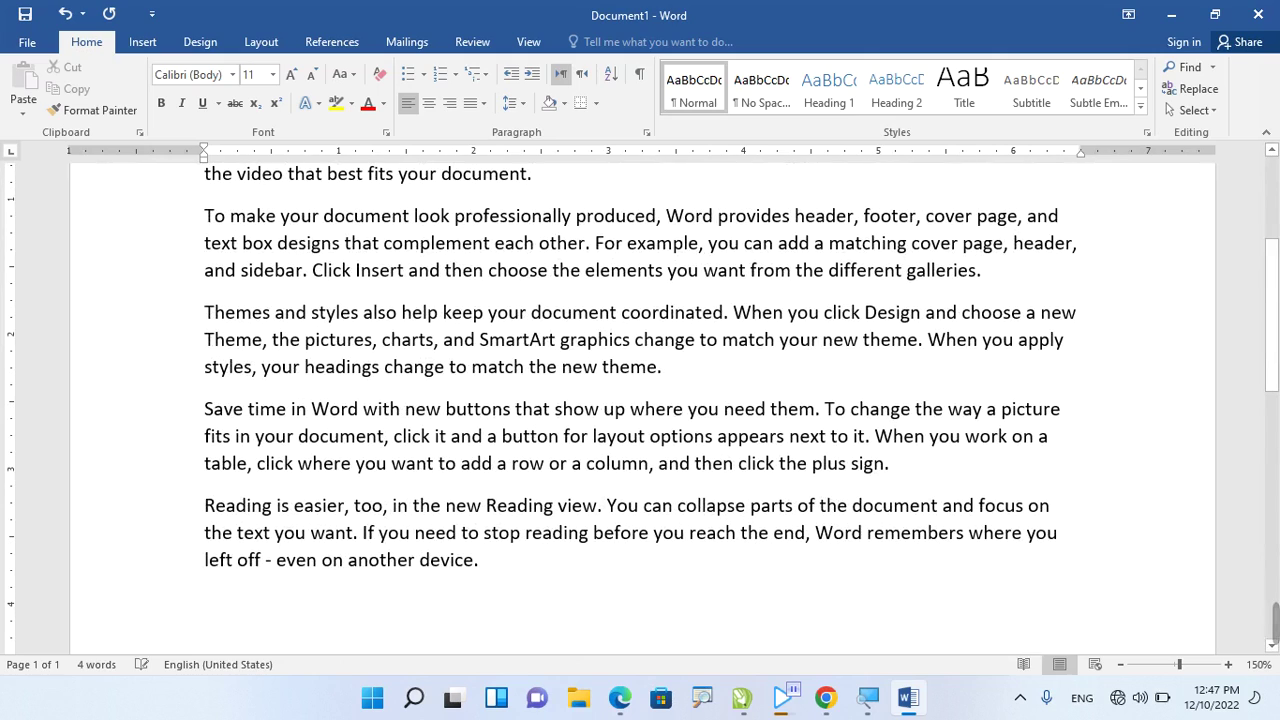
# Make the heading bold at 19 pt and check the document in print preview.
pyautogui.keyDown('ctrl'); pyautogui.scroll(-4, 289, 264); pyautogui.keyUp('ctrl')
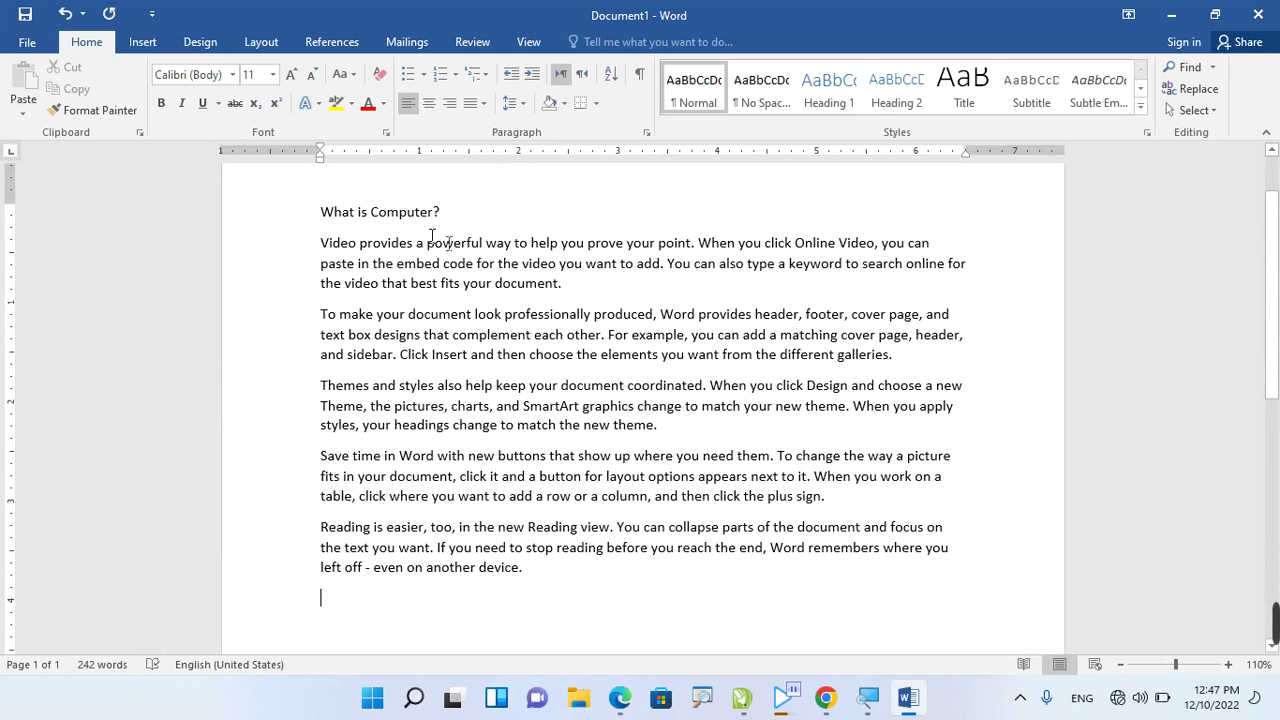
pyautogui.moveTo(471, 212); pyautogui.dragTo(317, 221)
pyautogui.hotkey('ctrl', 'b')
pyautogui.hotkey('ctrl', ']')
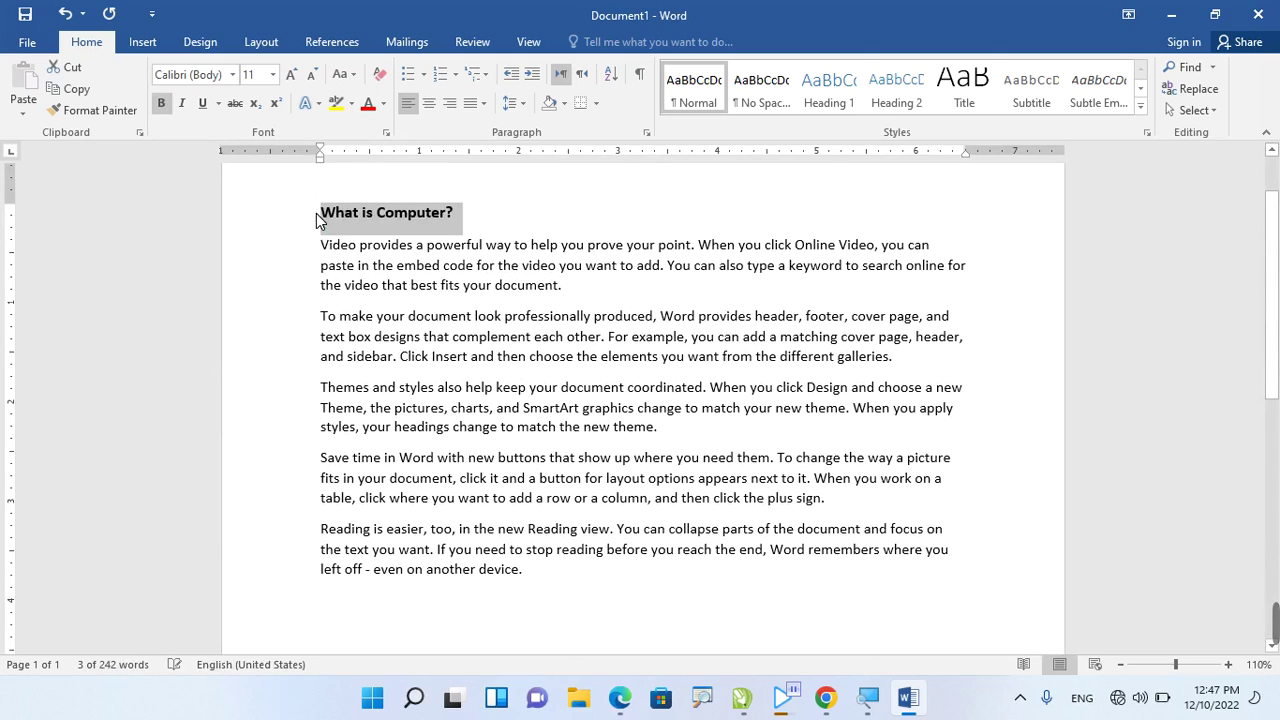
pyautogui.hotkey('ctrl', ']')
pyautogui.hotkey('ctrl', ']')
pyautogui.hotkey('ctrl', ']')
pyautogui.hotkey('ctrl', ']')
pyautogui.hotkey('ctrl', ']')
pyautogui.hotkey('ctrl', ']')
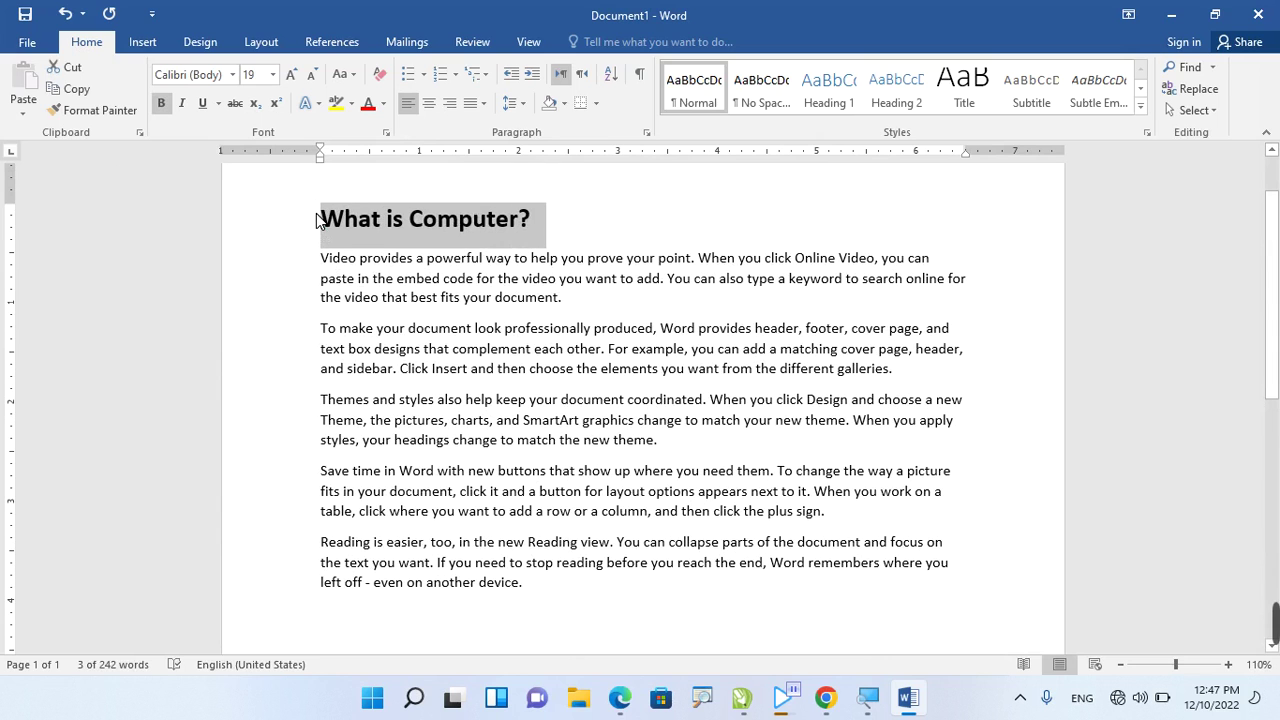
pyautogui.hotkey('ctrl', 'p')
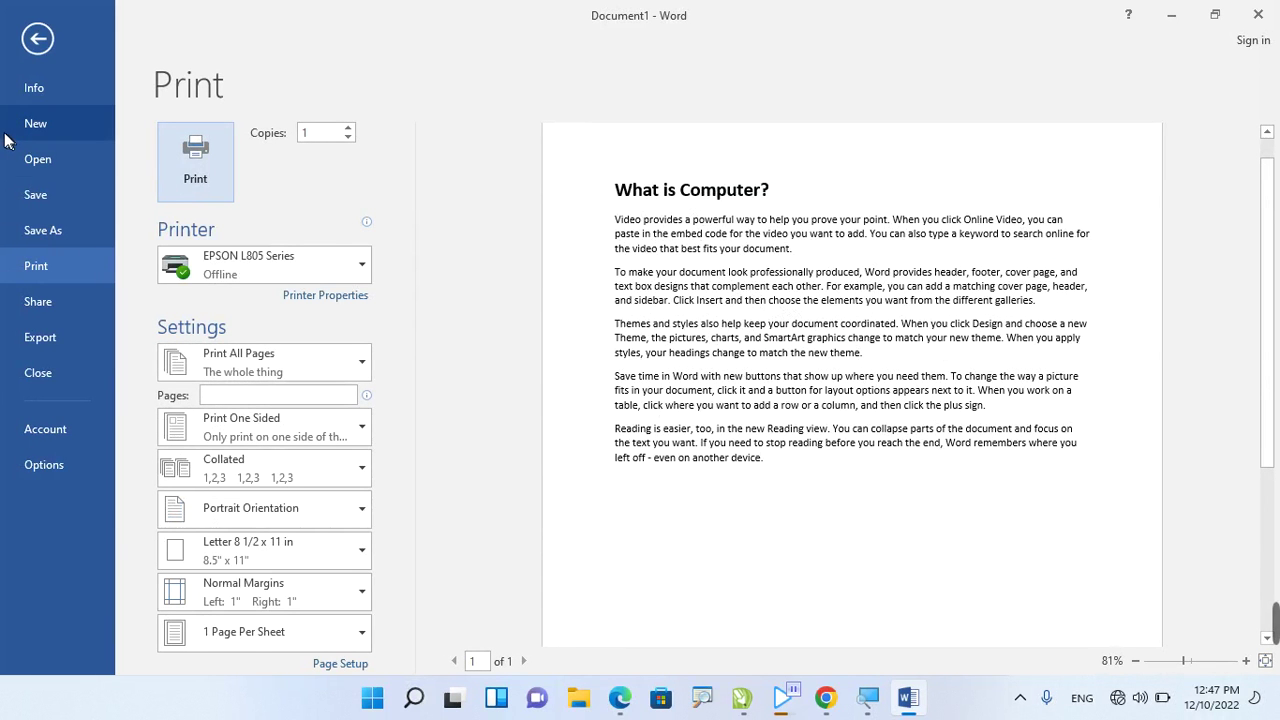
pyautogui.click(38, 38)
pyautogui.click(410, 298)
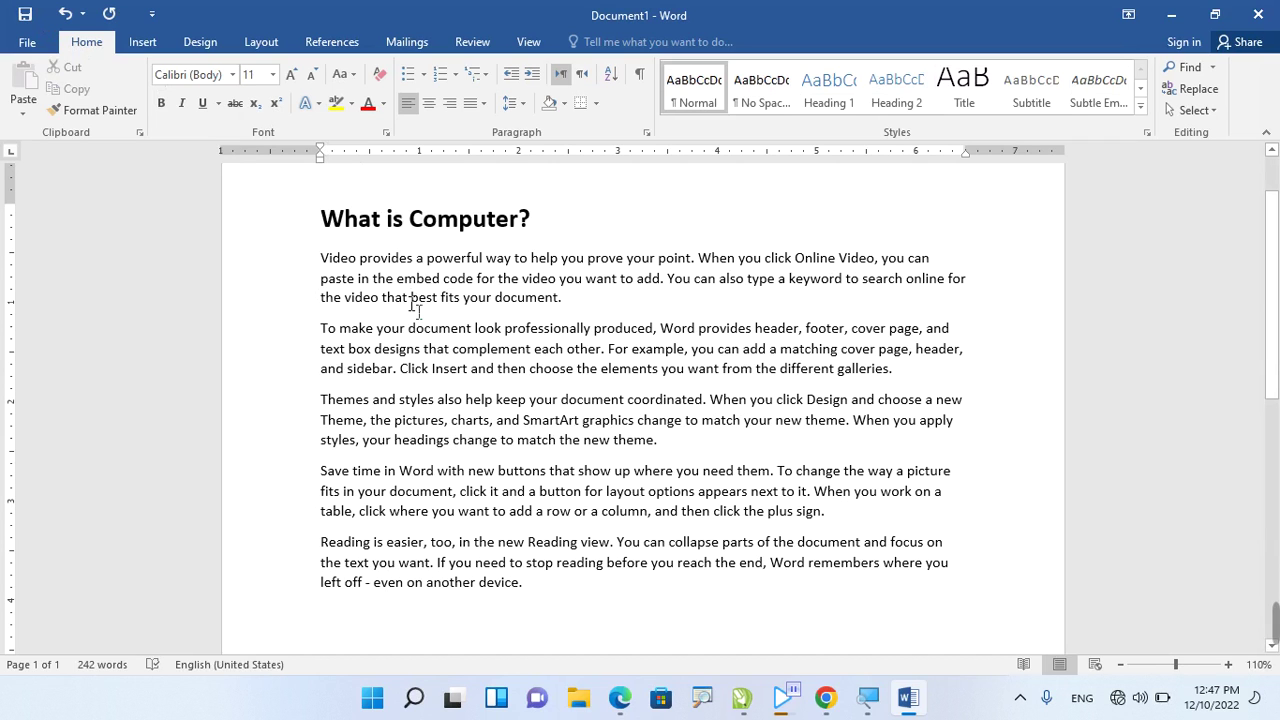
# Open فرهنگ.pdf from D:\Graphic\School Computer Books in File Explorer.
pyautogui.press('super+e')
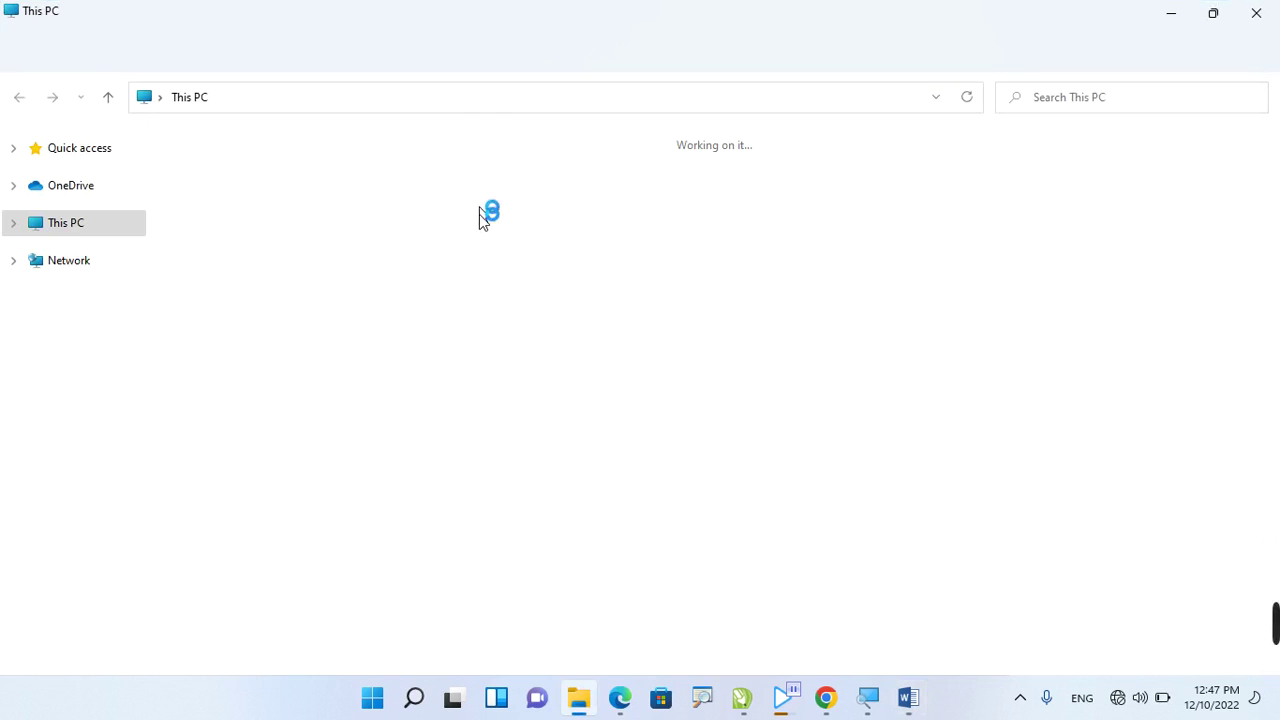
pyautogui.doubleClick(506, 326)
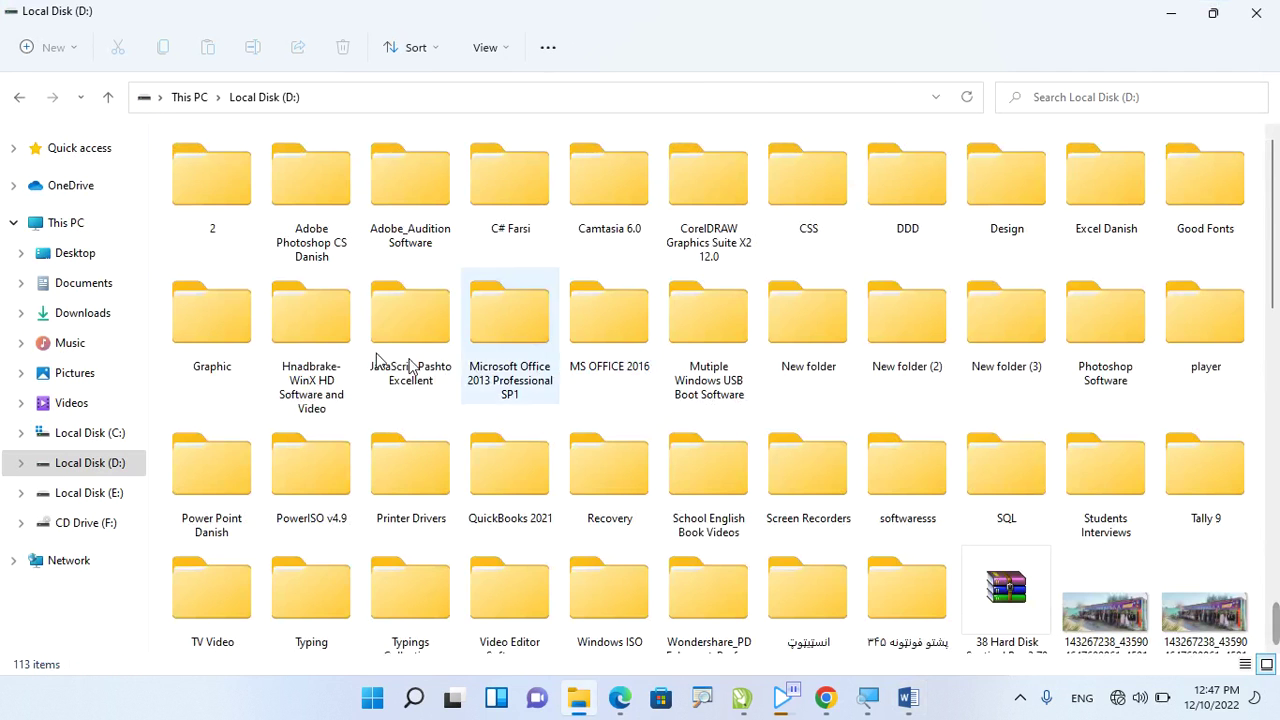
pyautogui.doubleClick(241, 309)
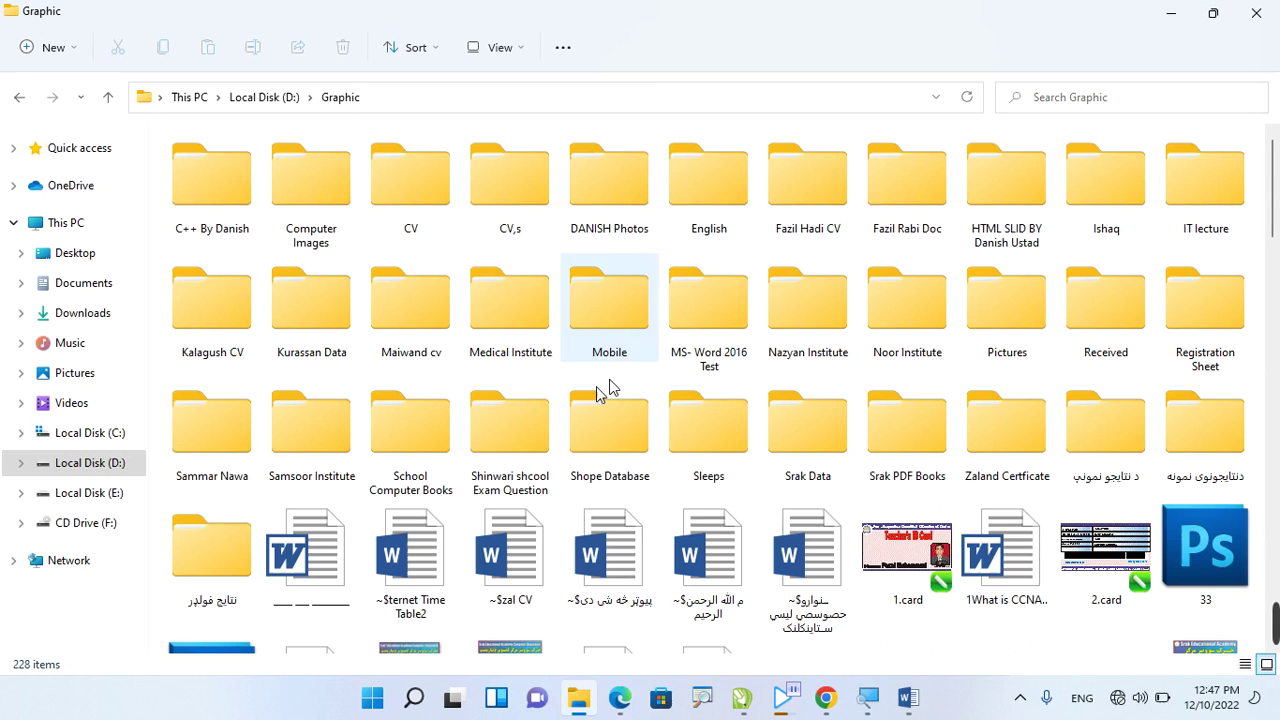
pyautogui.doubleClick(428, 468)
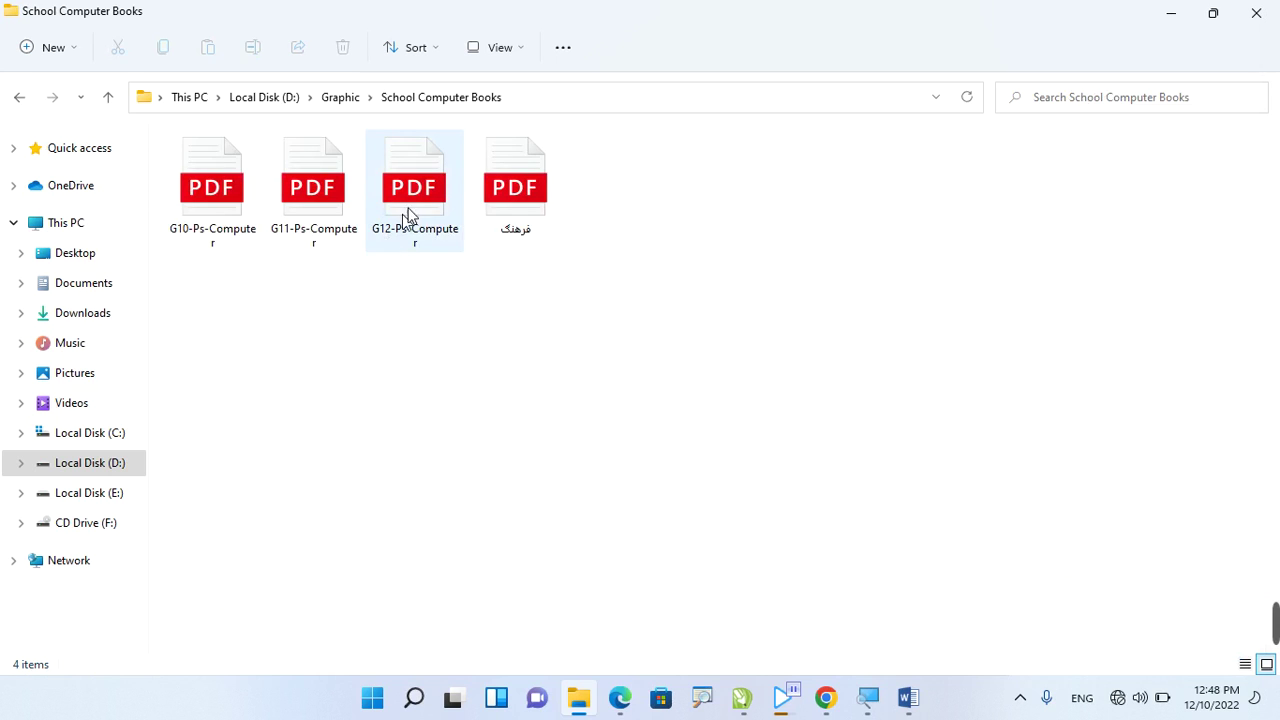
pyautogui.doubleClick(508, 210)
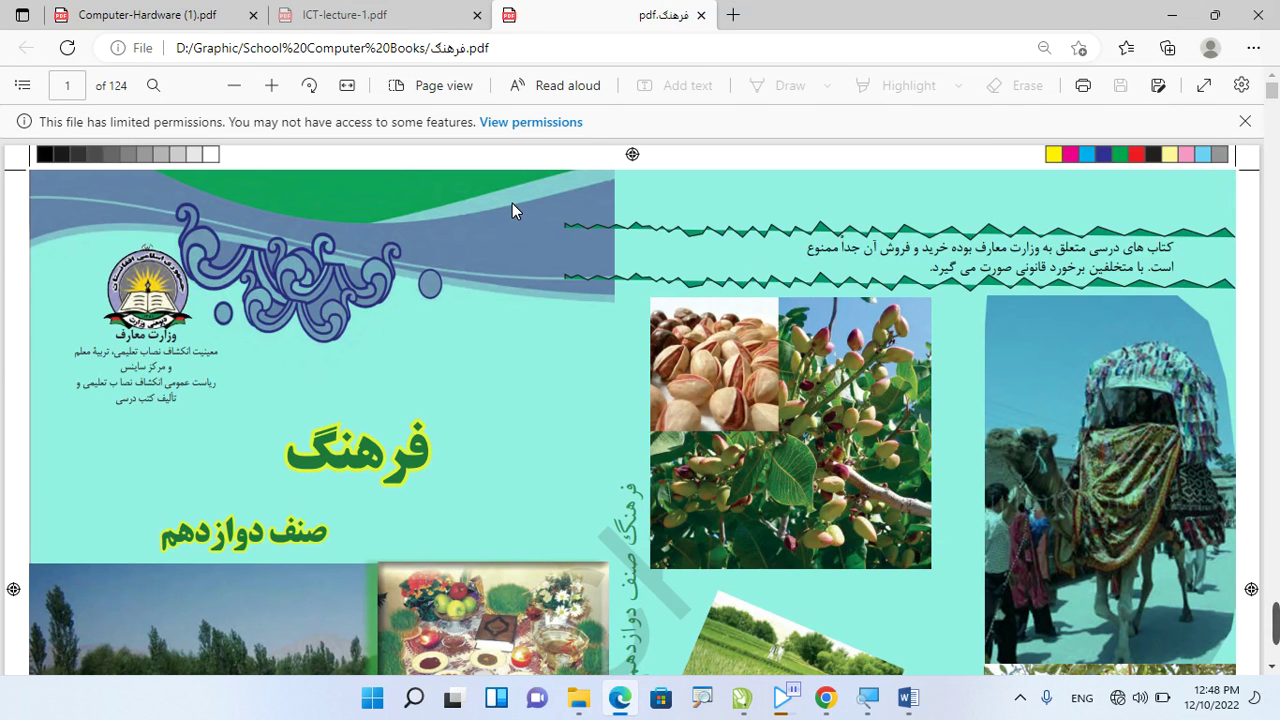
# Scroll through the pages of the PDF open in Edge.
pyautogui.keyDown('ctrl'); pyautogui.scroll(-5, 512, 210); pyautogui.keyUp('ctrl')
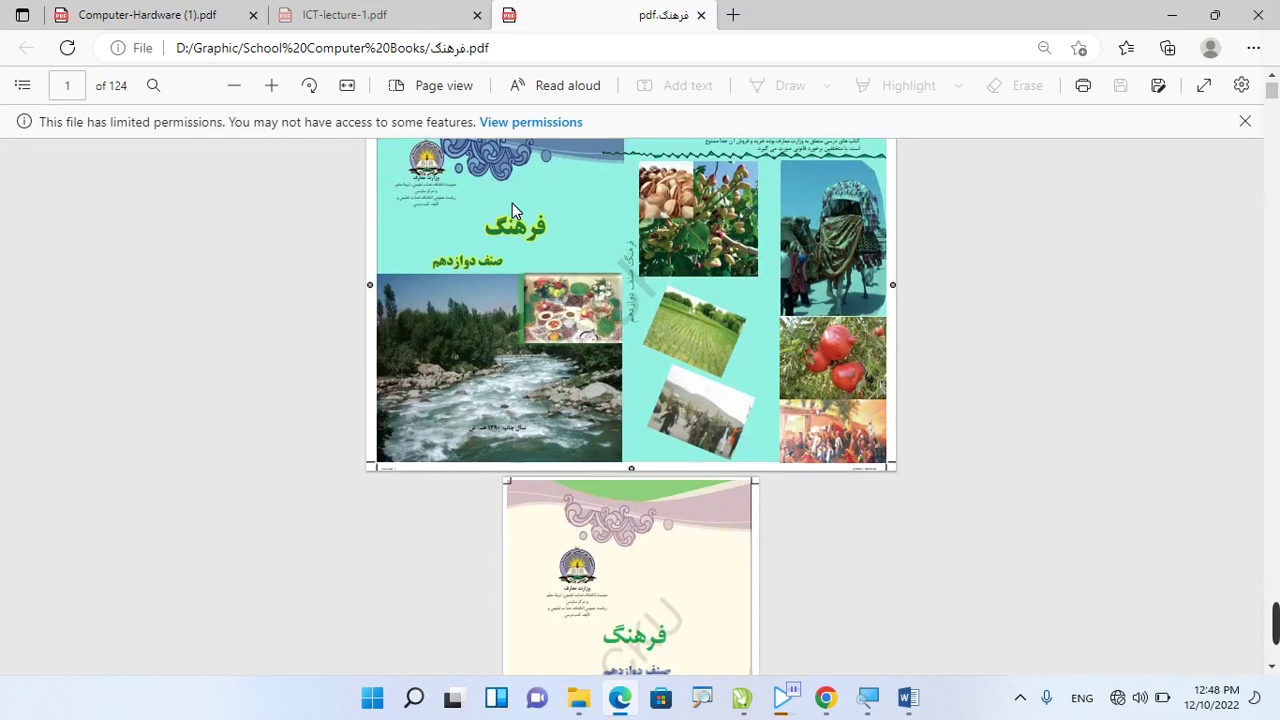
pyautogui.scroll(-4, 512, 210)
pyautogui.scroll(-5, 512, 212)
pyautogui.scroll(-5, 512, 213)
pyautogui.scroll(-5, 514, 211)
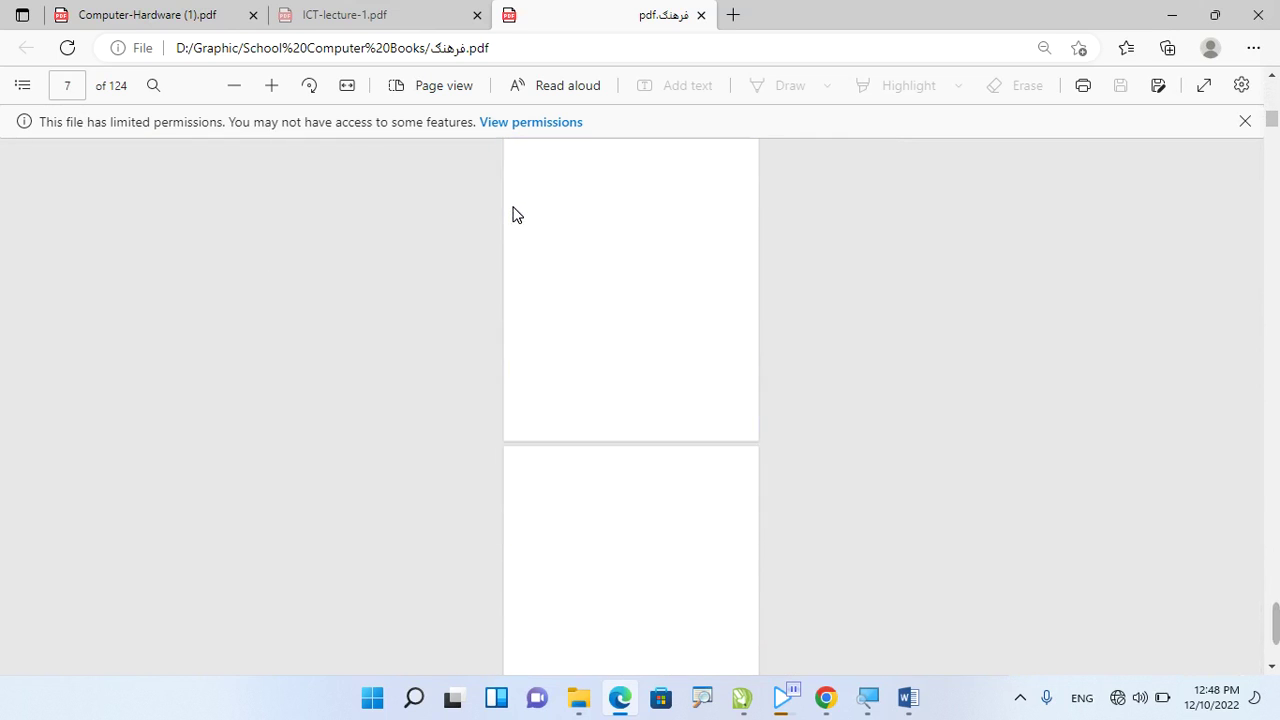
pyautogui.scroll(-5, 608, 306)
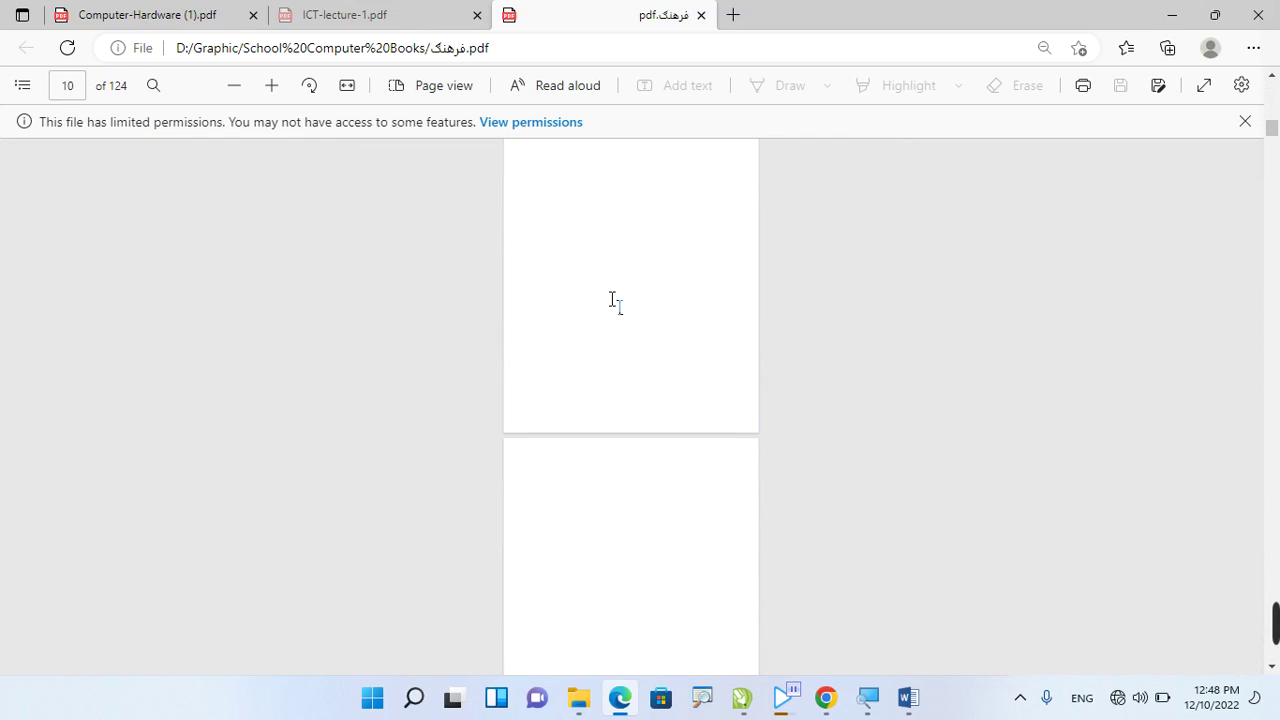
pyautogui.keyDown('ctrl'); pyautogui.scroll(1, 548, 213); pyautogui.keyUp('ctrl')
pyautogui.keyDown('ctrl'); pyautogui.scroll(1, 548, 213); pyautogui.keyUp('ctrl')
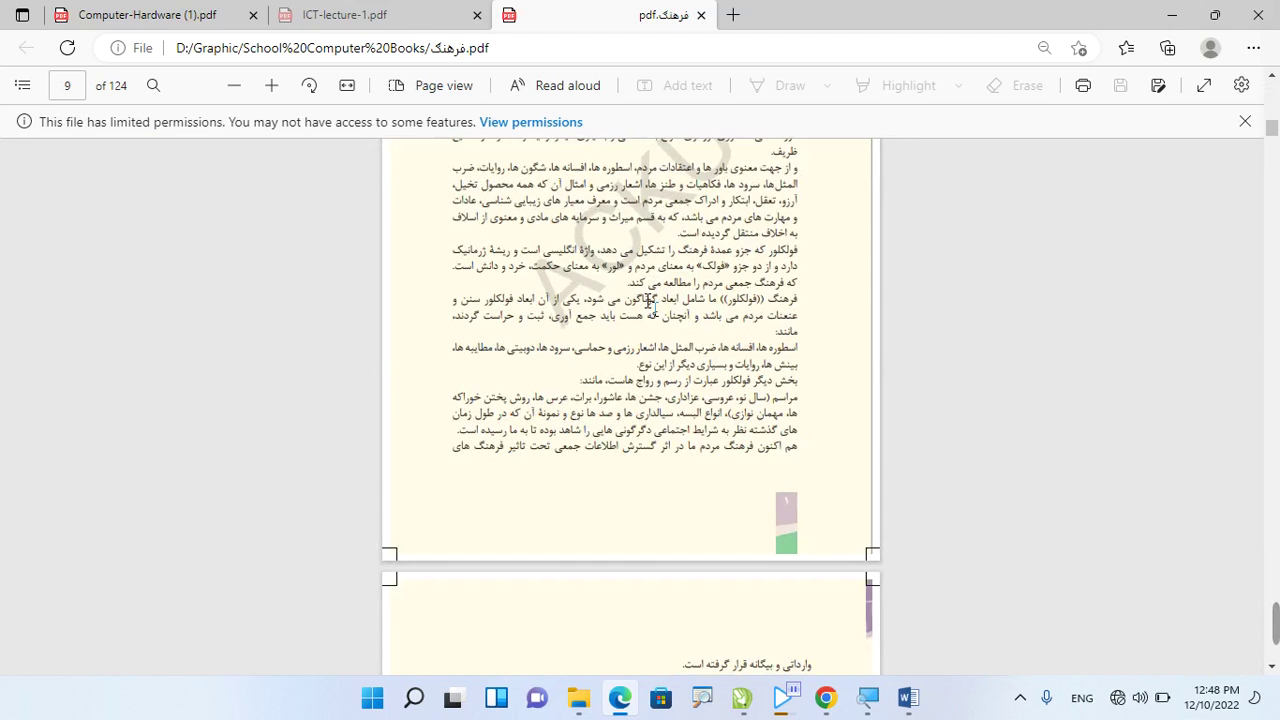
pyautogui.scroll(-5, 648, 303)
pyautogui.scroll(-5, 648, 303)
pyautogui.scroll(-5, 648, 303)
pyautogui.scroll(-5, 648, 303)
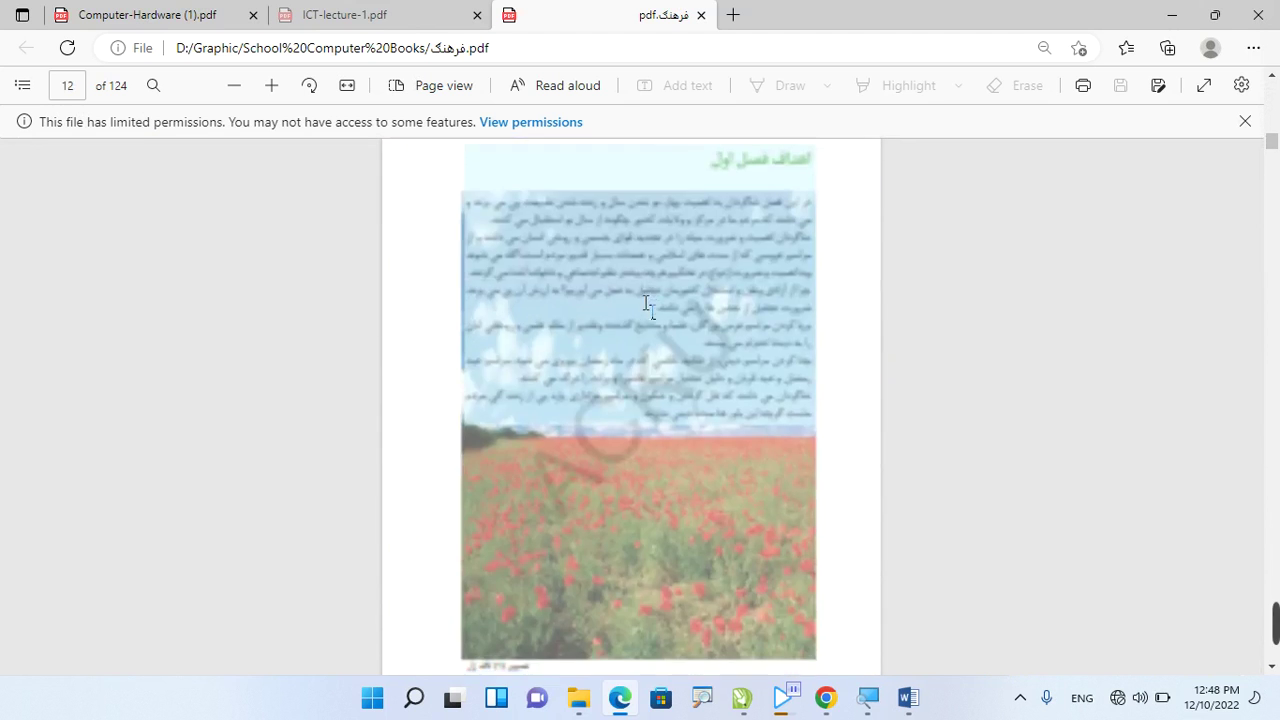
pyautogui.scroll(-4, 645, 308)
pyautogui.keyDown('ctrl'); pyautogui.scroll(1, 643, 303); pyautogui.keyUp('ctrl')
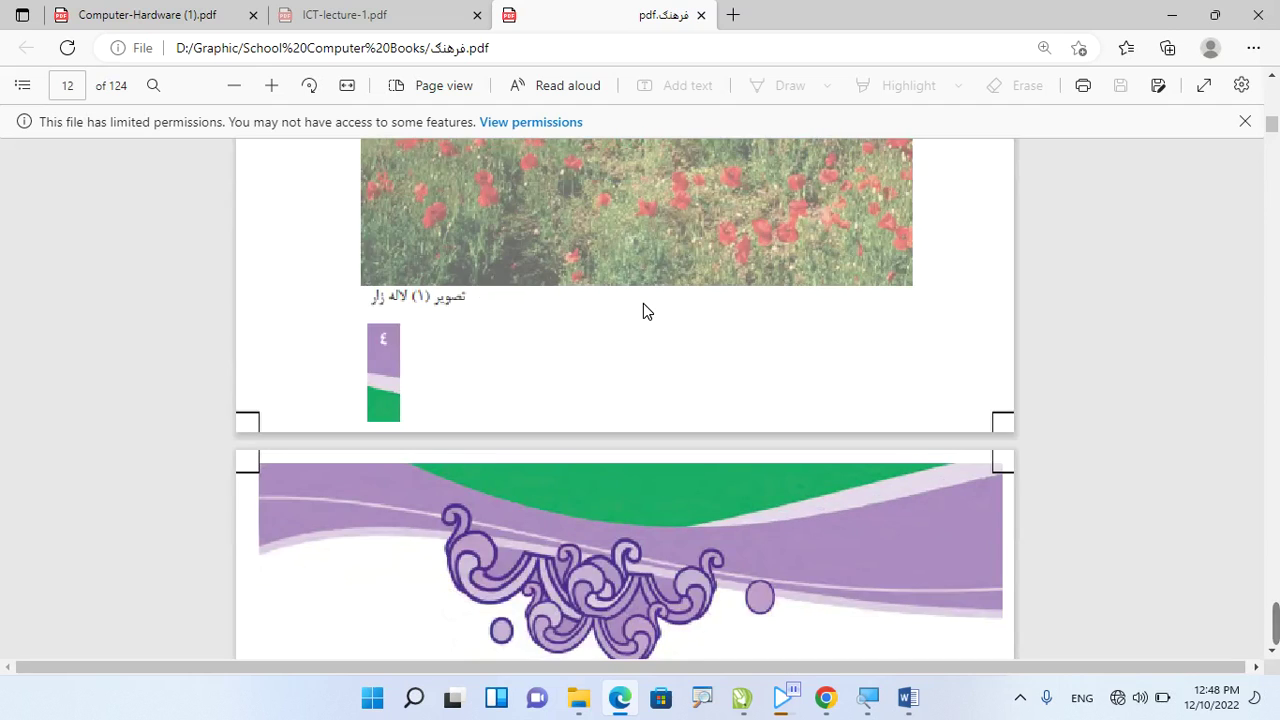
pyautogui.keyDown('ctrl'); pyautogui.scroll(1, 600, 250); pyautogui.keyUp('ctrl')
pyautogui.scroll(-4, 550, 228)
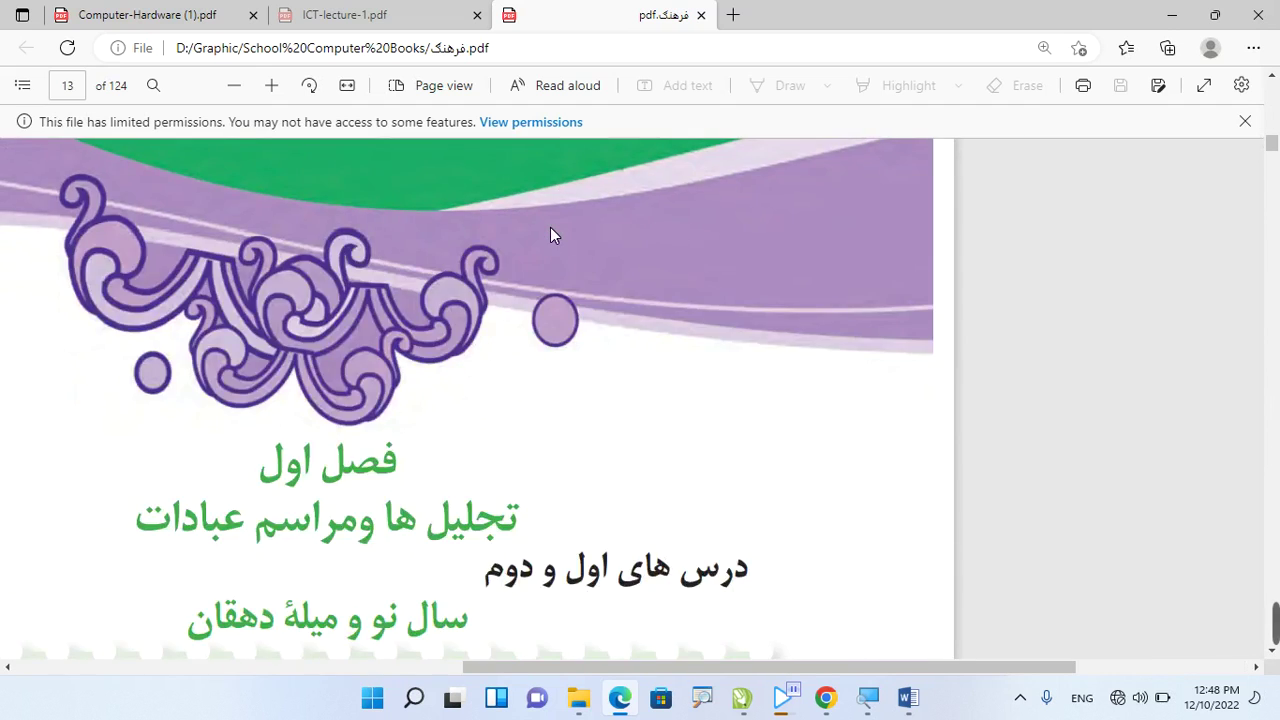
pyautogui.keyDown('ctrl'); pyautogui.scroll(-1, 550, 228); pyautogui.keyUp('ctrl')
pyautogui.scroll(-3, 548, 235)
pyautogui.scroll(-2, 500, 244)
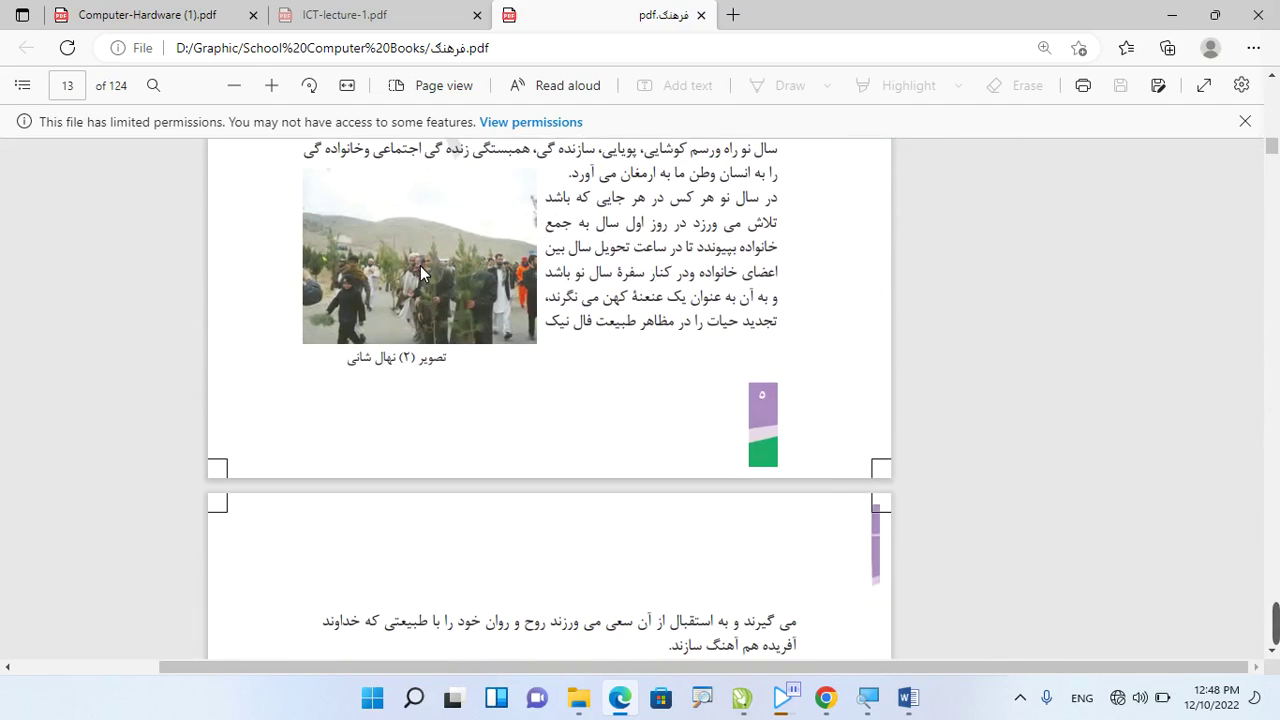
pyautogui.keyDown('ctrl'); pyautogui.scroll(2, 420, 268); pyautogui.keyUp('ctrl')
pyautogui.scroll(2, 419, 287)
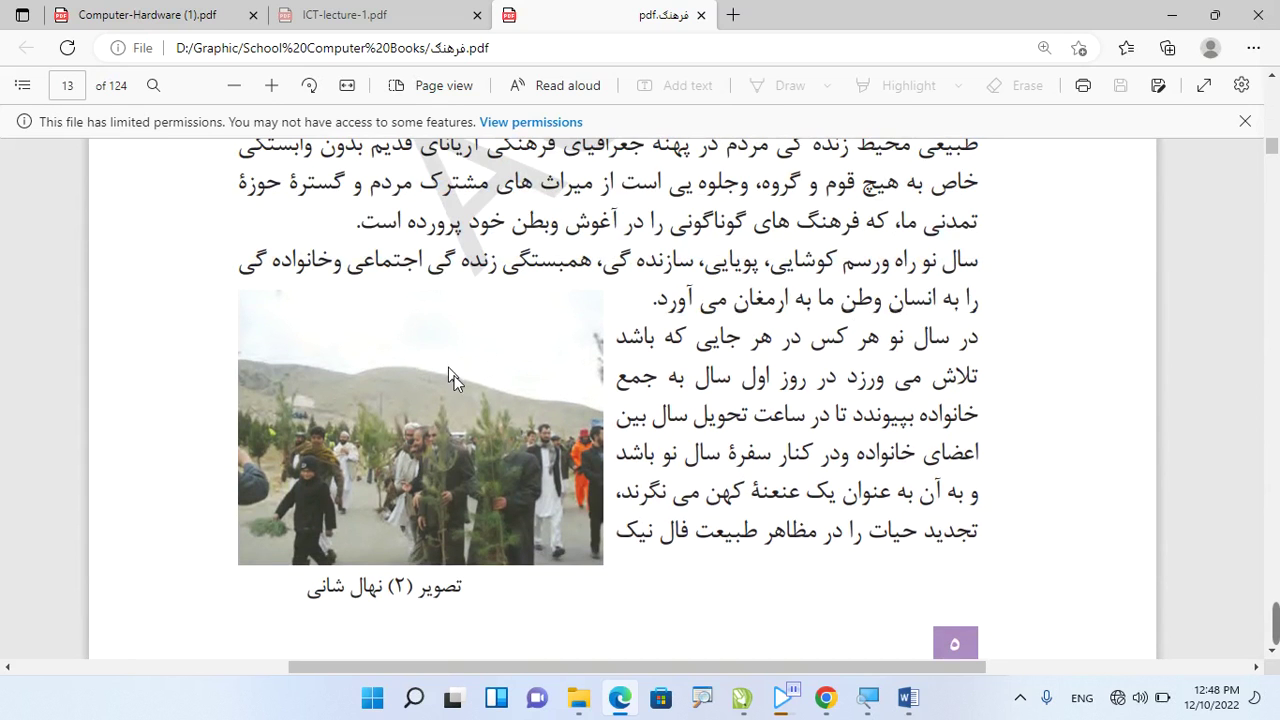
pyautogui.scroll(-1, 435, 420)
pyautogui.scroll(-4, 445, 410)
pyautogui.scroll(-4, 447, 408)
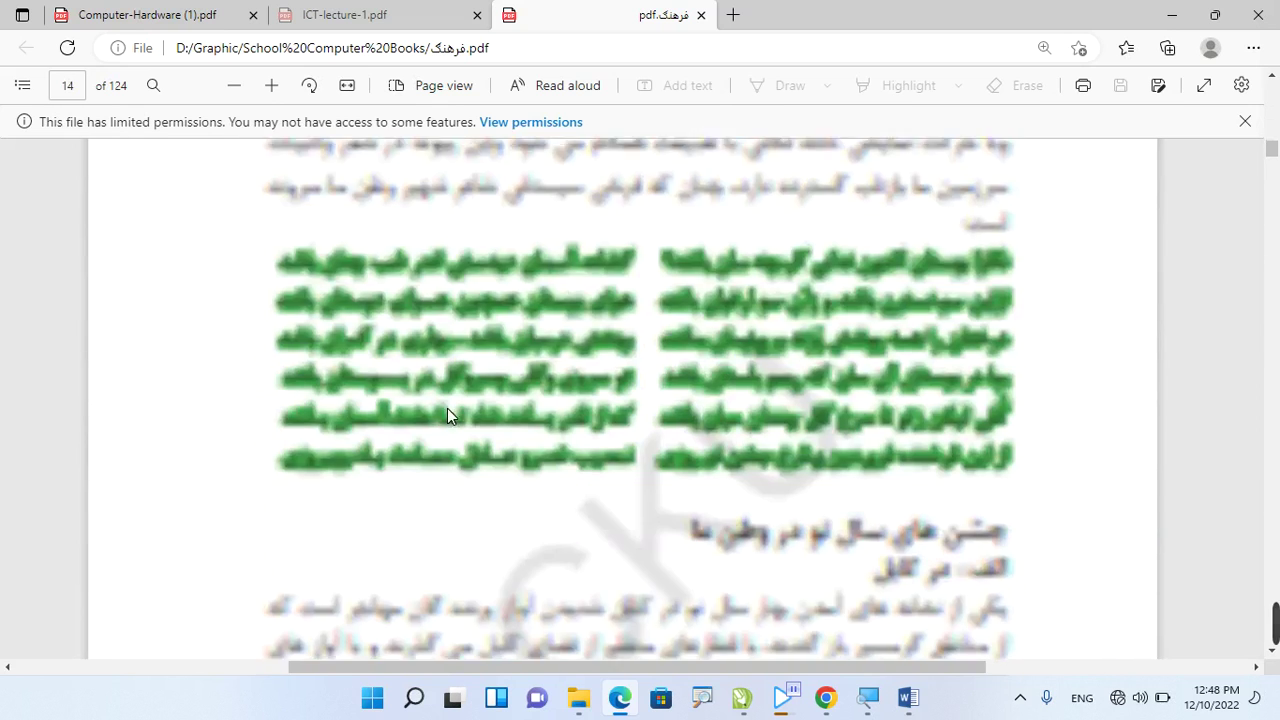
pyautogui.scroll(-5, 447, 408)
pyautogui.scroll(-3, 447, 408)
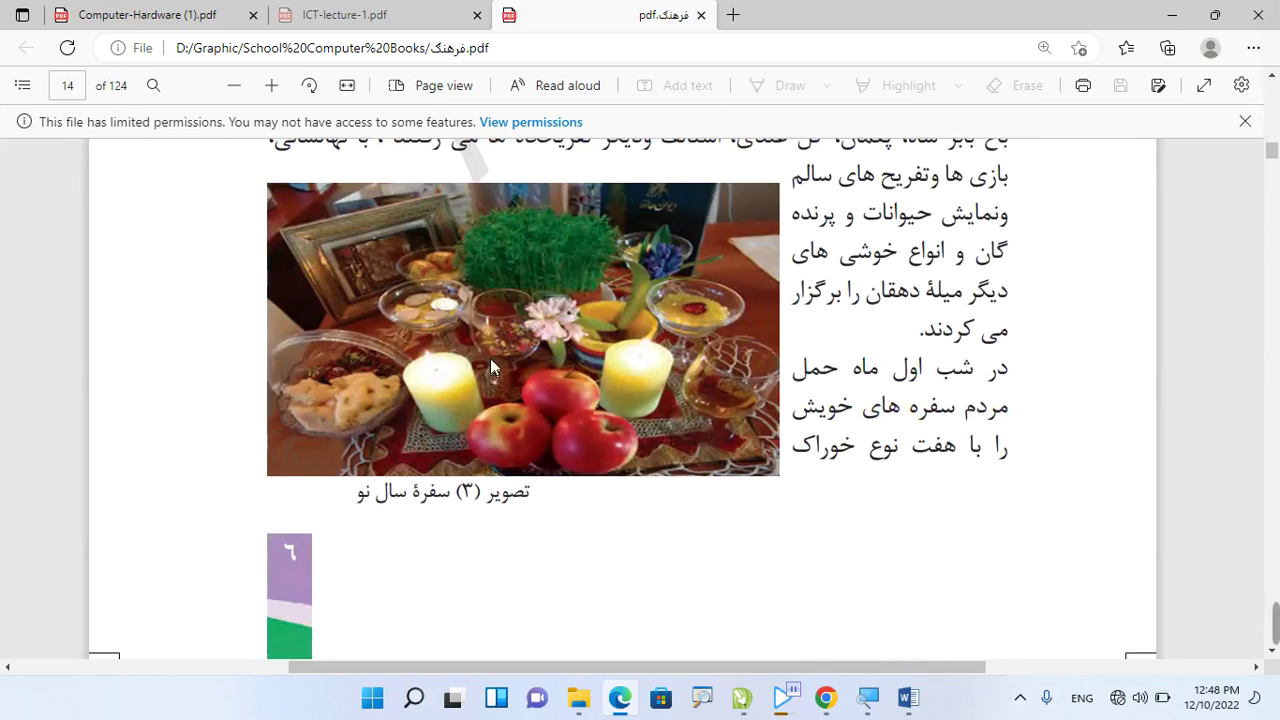
pyautogui.scroll(1, 576, 304)
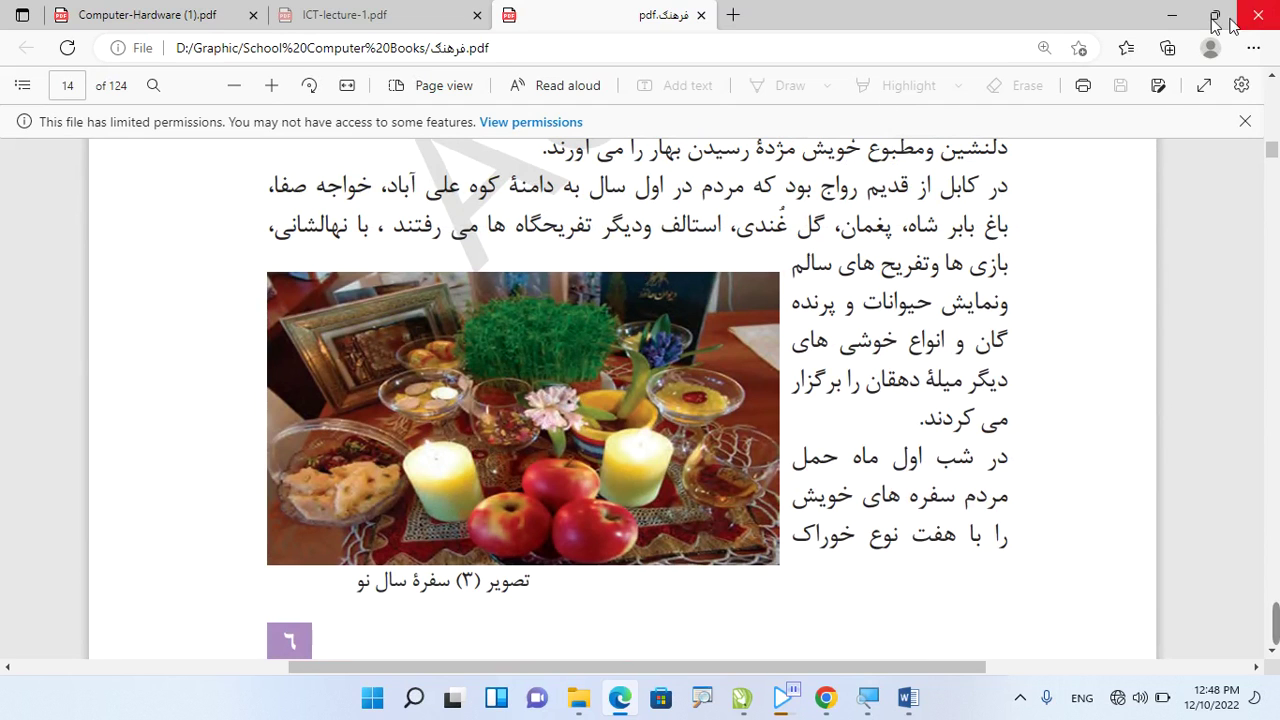
pyautogui.scroll(-5, 647, 384)
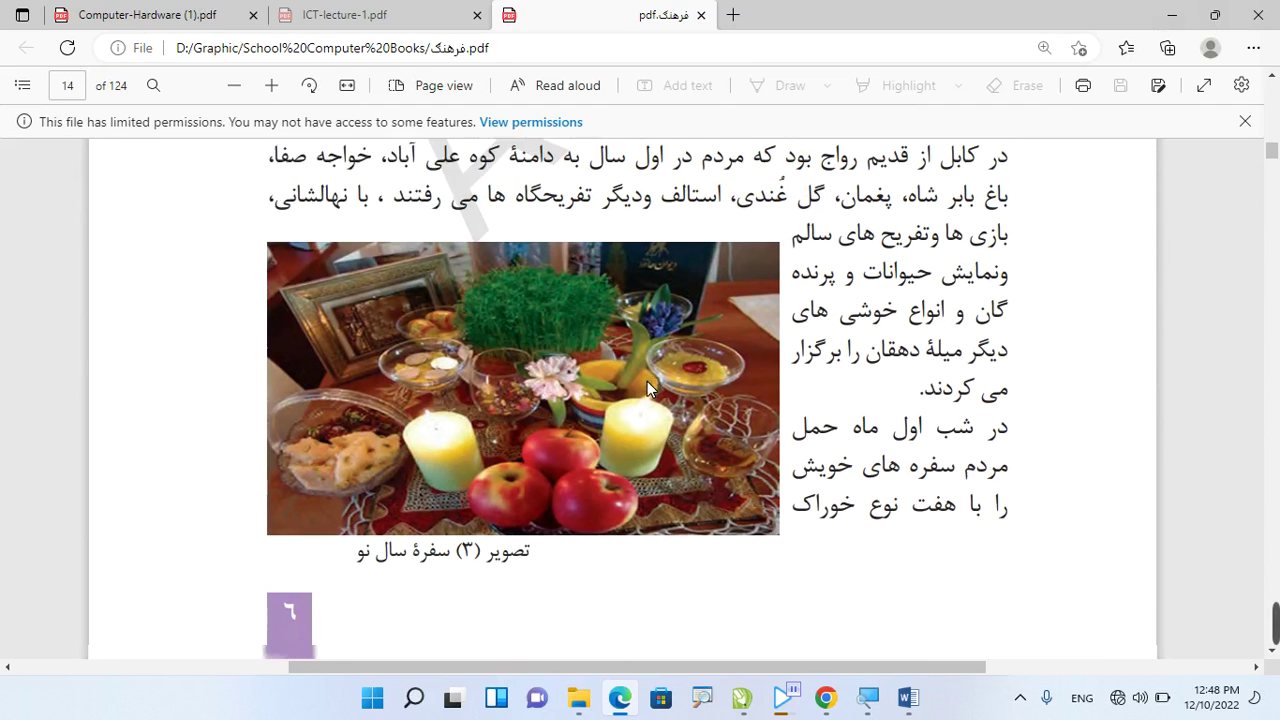
pyautogui.scroll(-5, 647, 384)
pyautogui.scroll(-2, 647, 384)
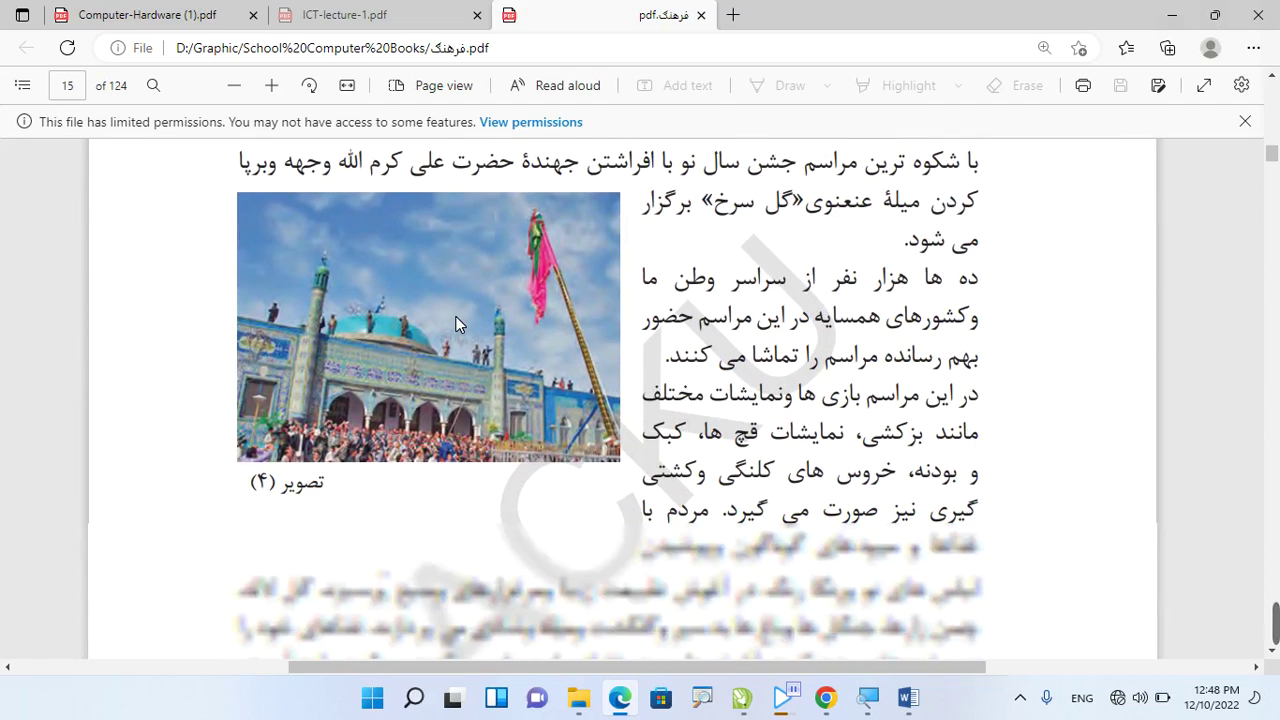
pyautogui.scroll(-3, 456, 322)
pyautogui.scroll(-2, 723, 337)
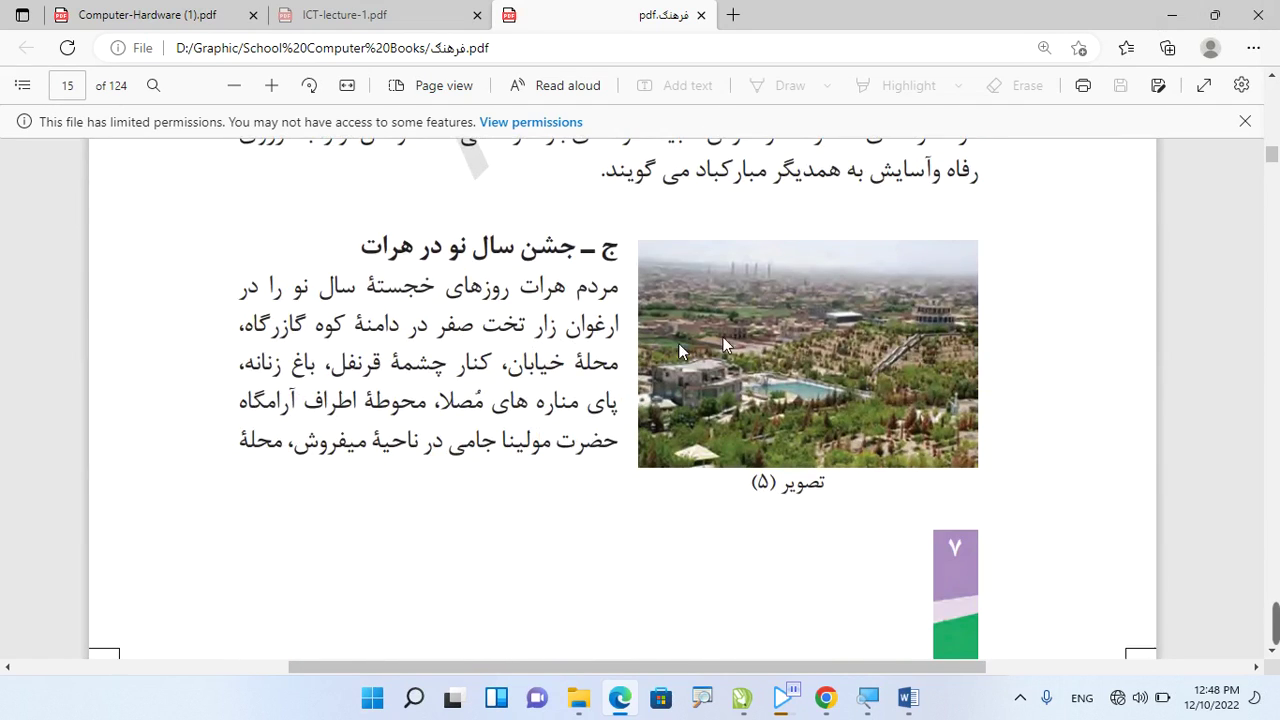
pyautogui.scroll(-5, 757, 343)
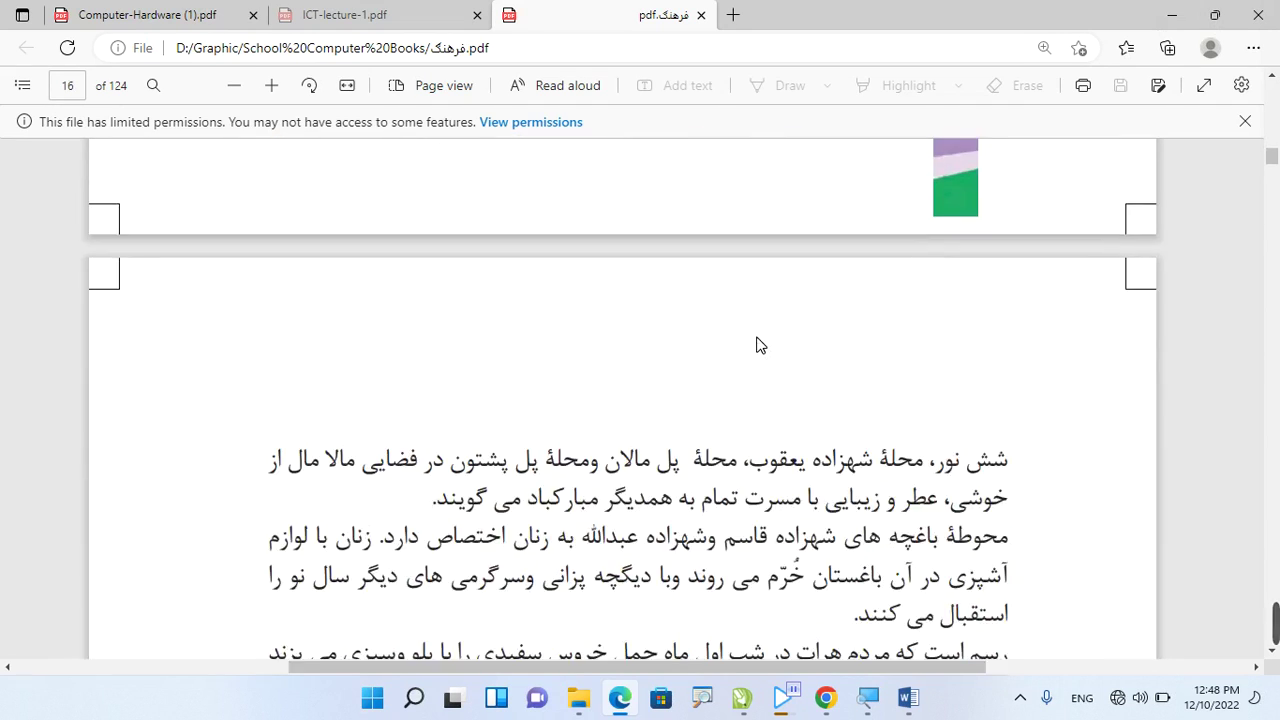
pyautogui.scroll(-3, 757, 343)
pyautogui.scroll(-3, 757, 343)
pyautogui.scroll(-3, 757, 343)
pyautogui.scroll(-4, 757, 343)
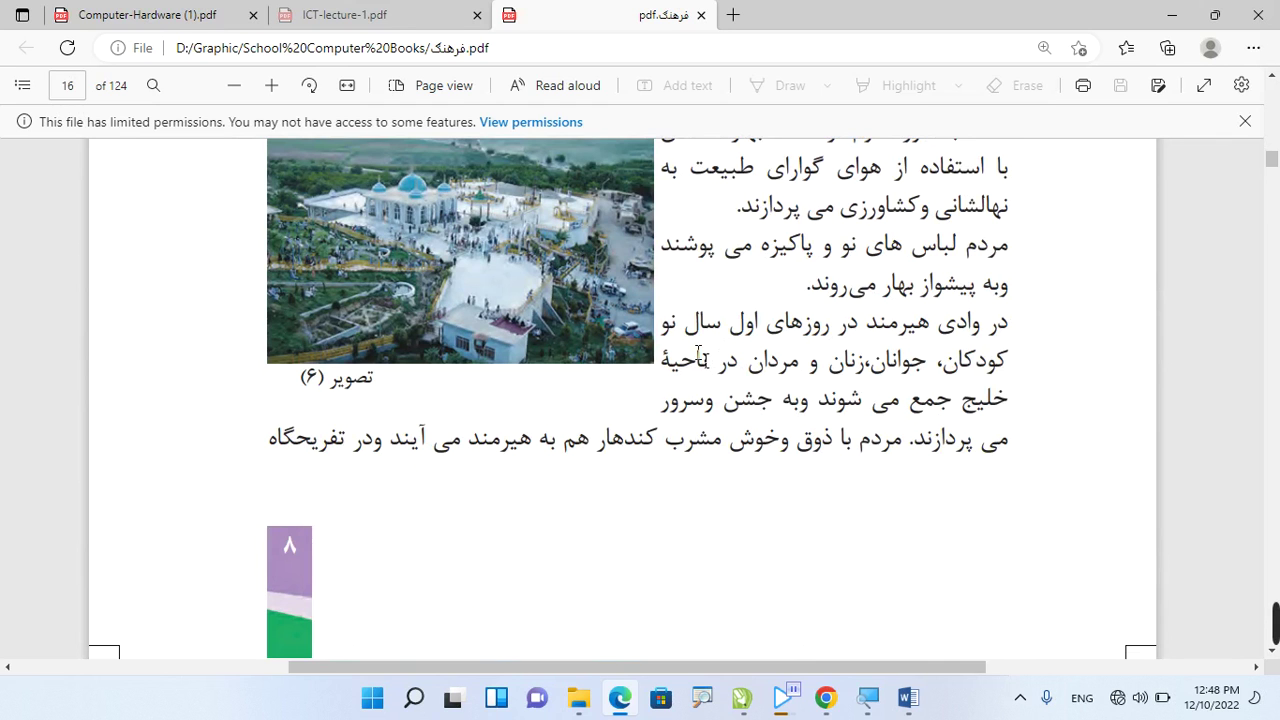
pyautogui.scroll(-5, 698, 355)
pyautogui.scroll(-4, 698, 355)
pyautogui.scroll(-2, 698, 355)
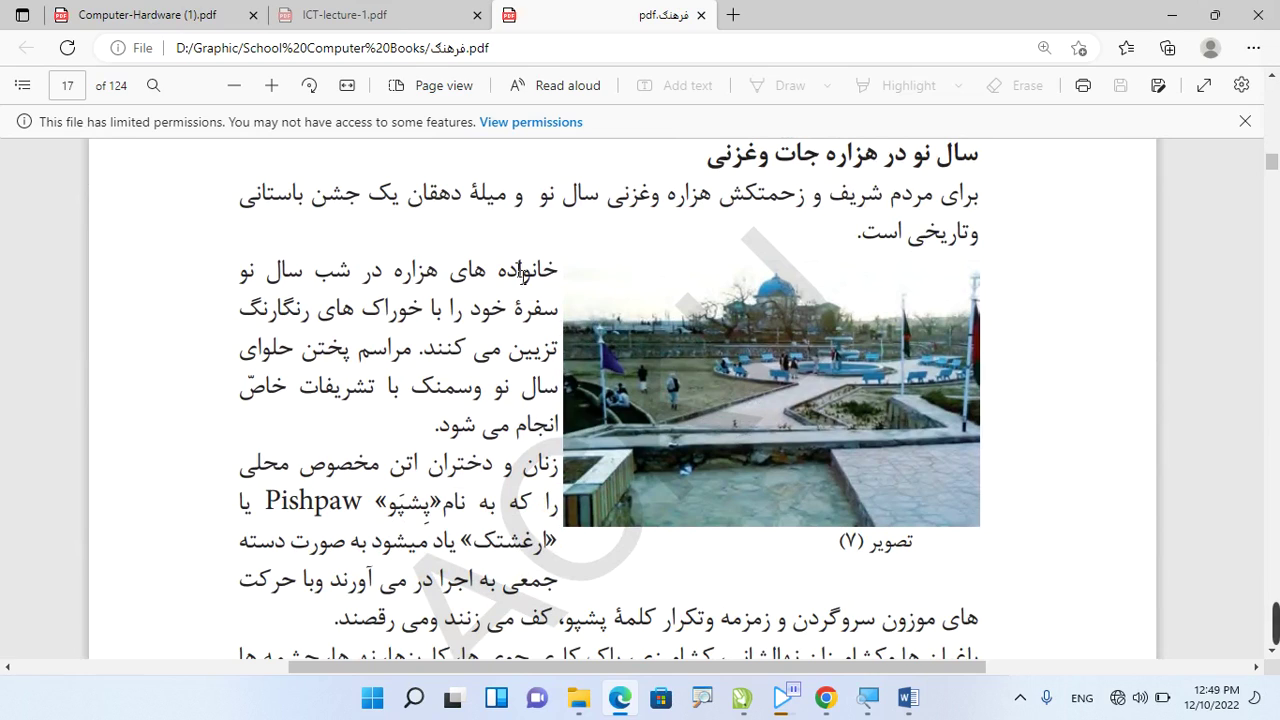
# Read through ICT-lecture-1.pdf to the end, then minimize Edge.
pyautogui.click(359, 7)
pyautogui.scroll(3, 675, 349)
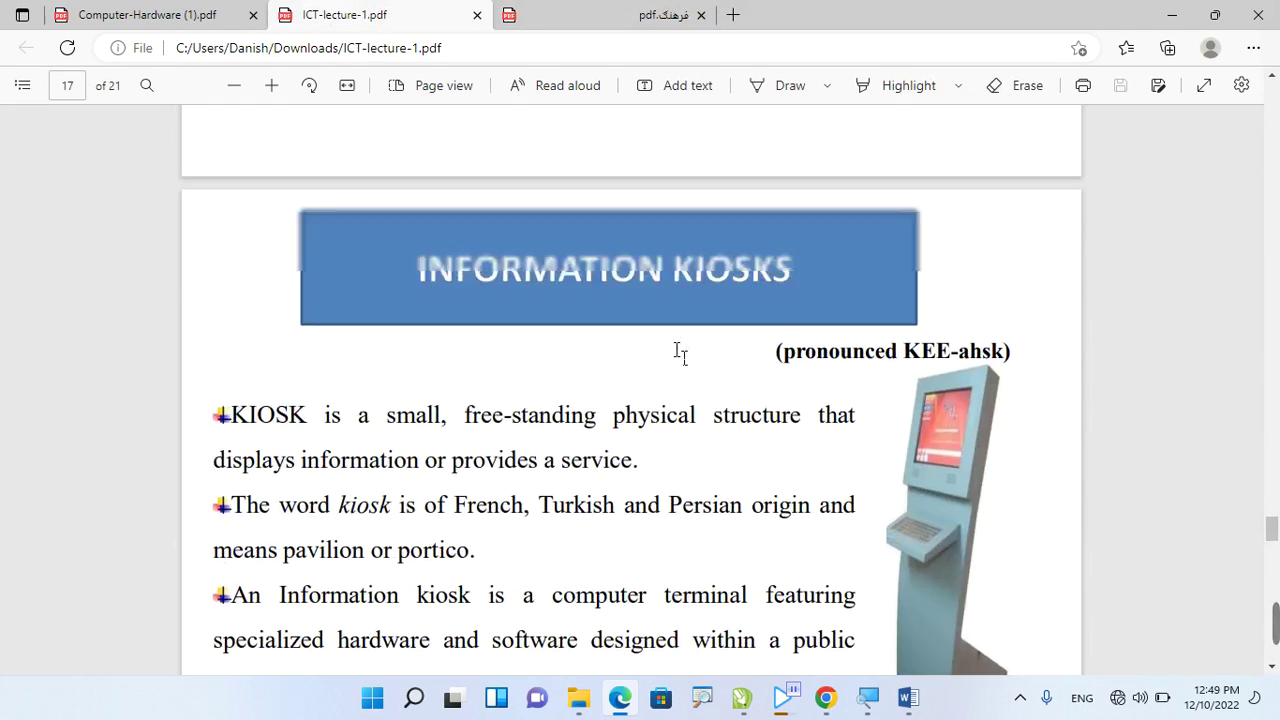
pyautogui.scroll(-5, 675, 349)
pyautogui.scroll(-4, 677, 354)
pyautogui.scroll(-3, 677, 357)
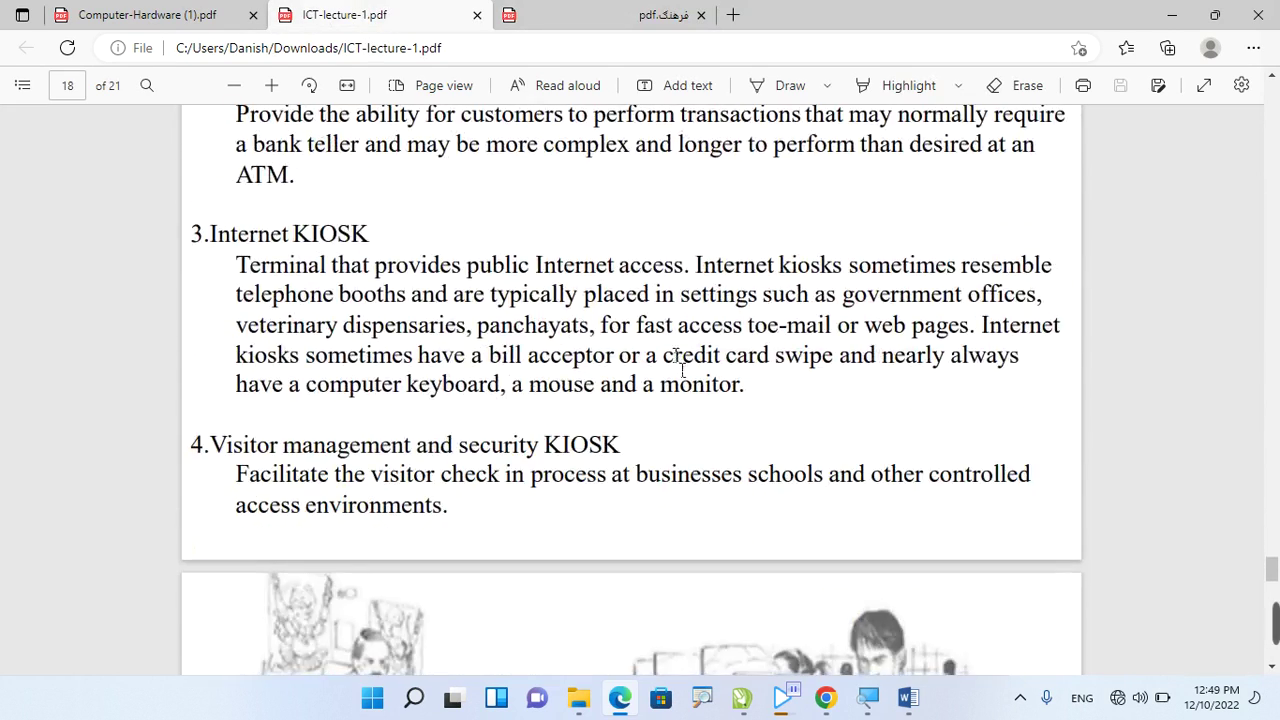
pyautogui.scroll(-3, 672, 377)
pyautogui.scroll(-3, 672, 377)
pyautogui.scroll(-6, 531, 479)
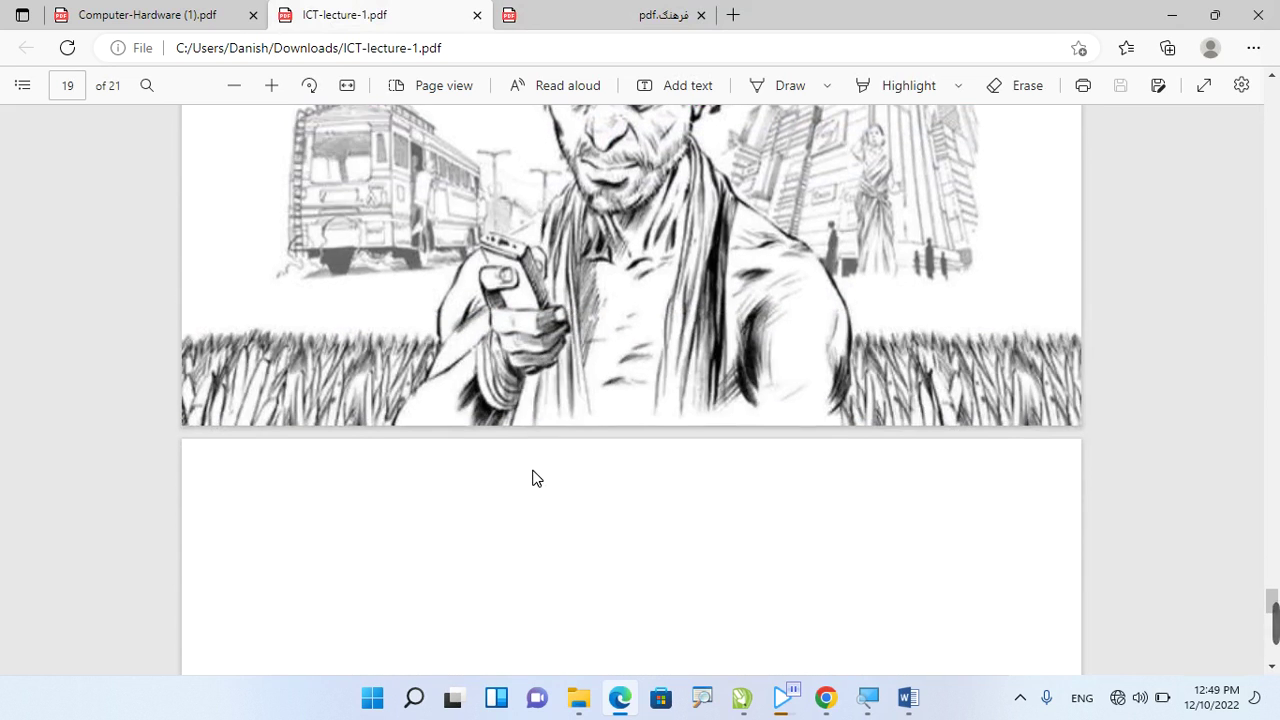
pyautogui.scroll(-3, 531, 477)
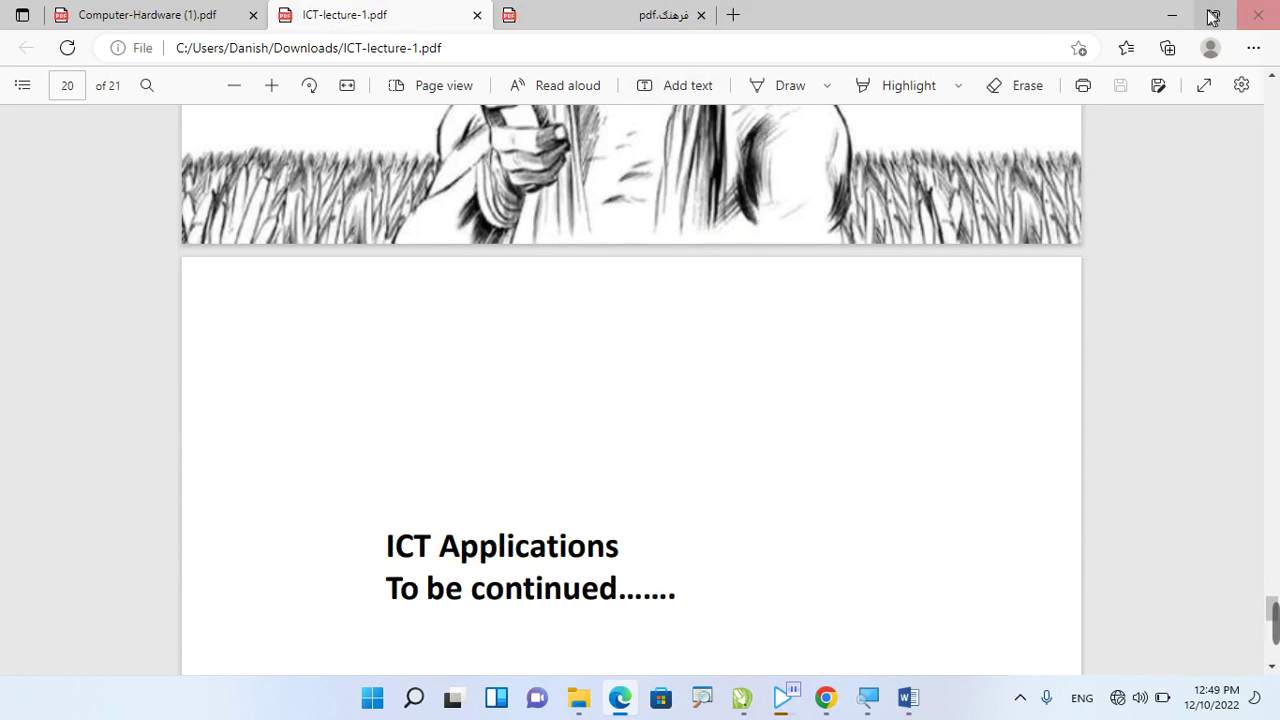
pyautogui.click(1172, 15)
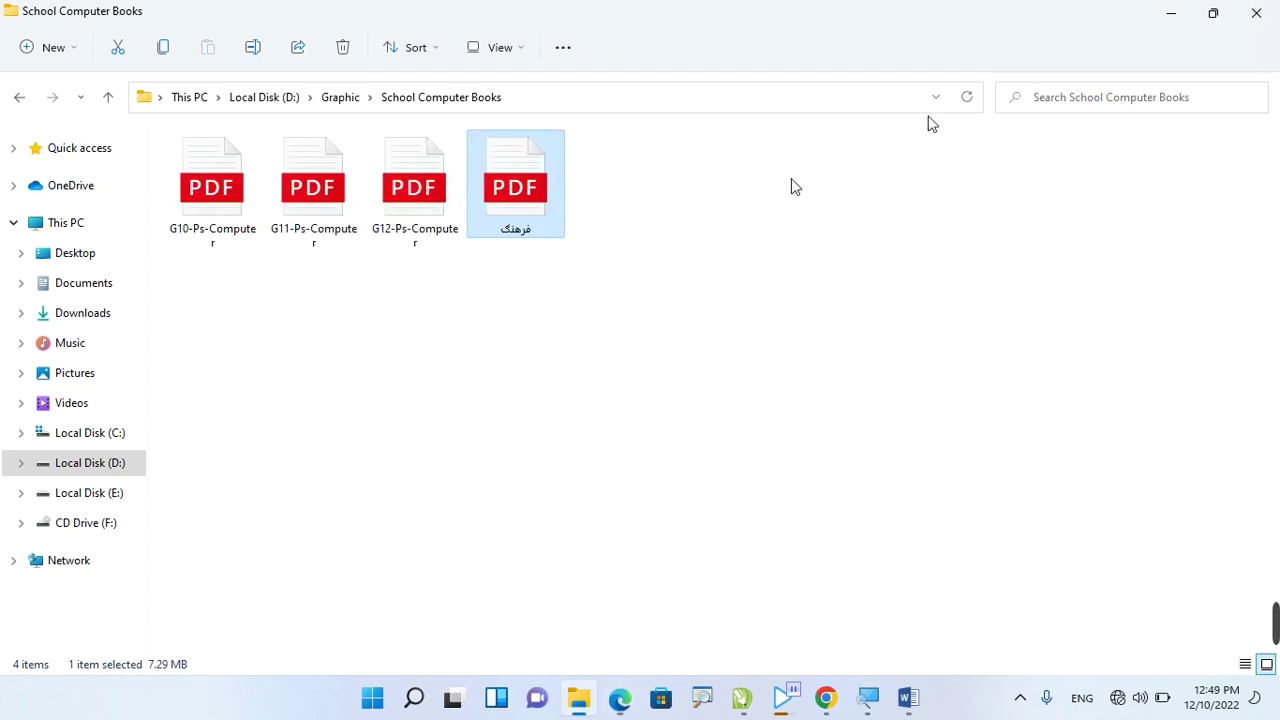
# Return to Document1, place the cursor after the last paragraph and show the Insert options.
pyautogui.click(1170, 14)
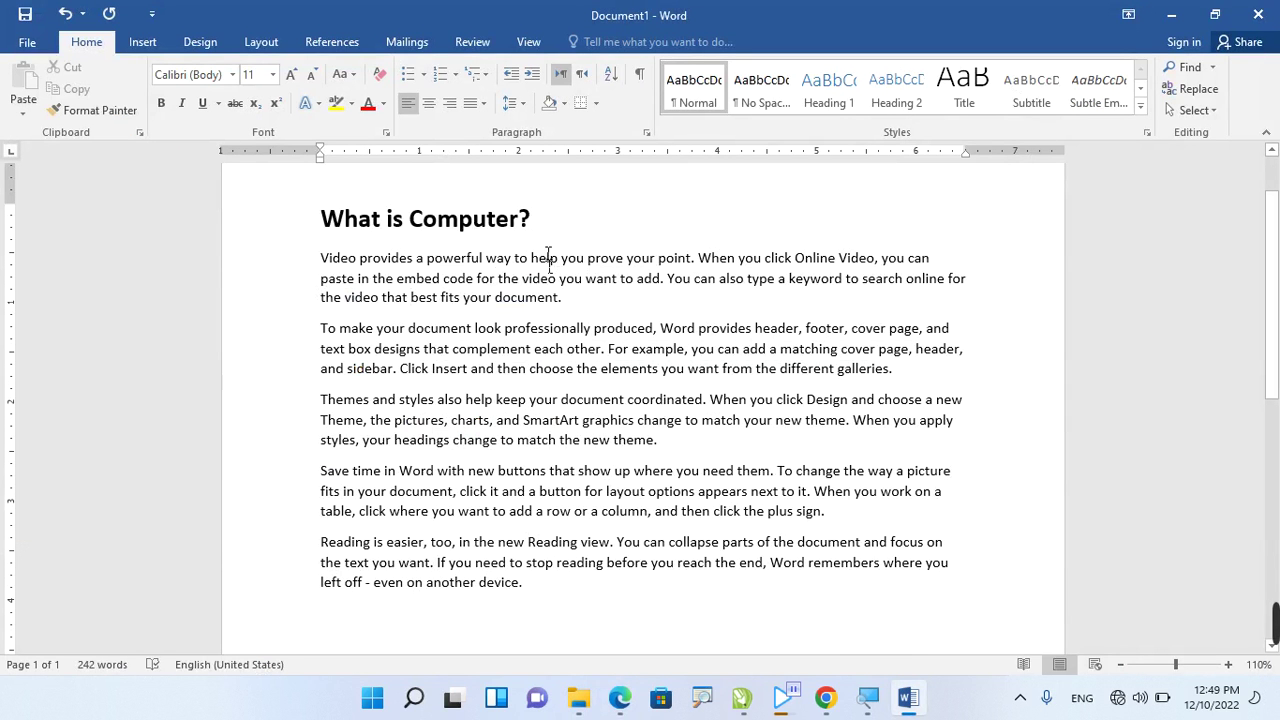
pyautogui.scroll(-2, 409, 300)
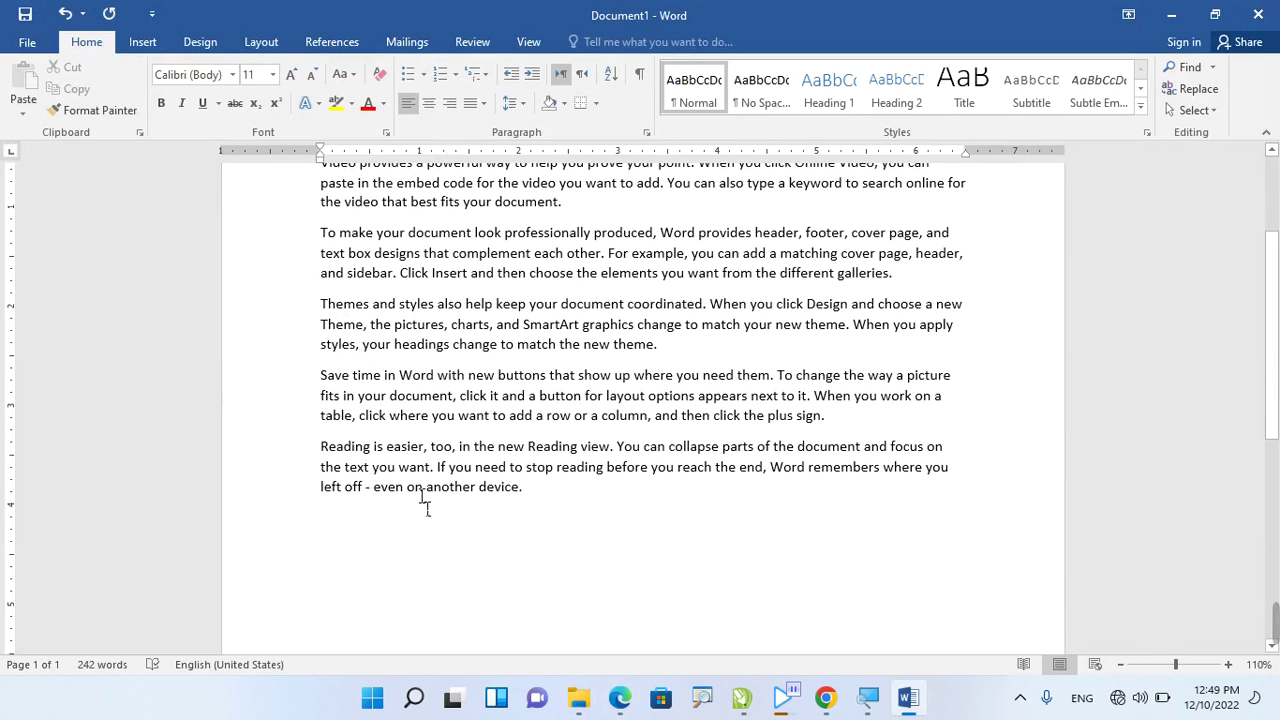
pyautogui.click(366, 529)
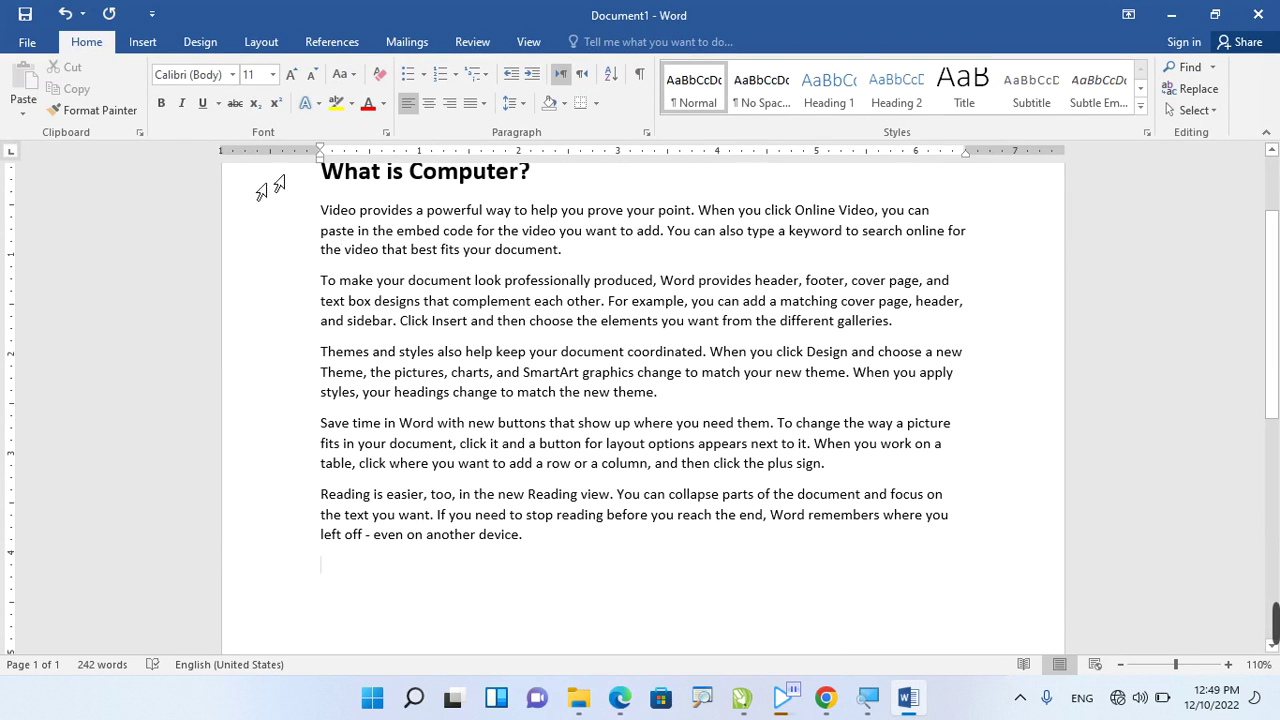
pyautogui.click(140, 41)
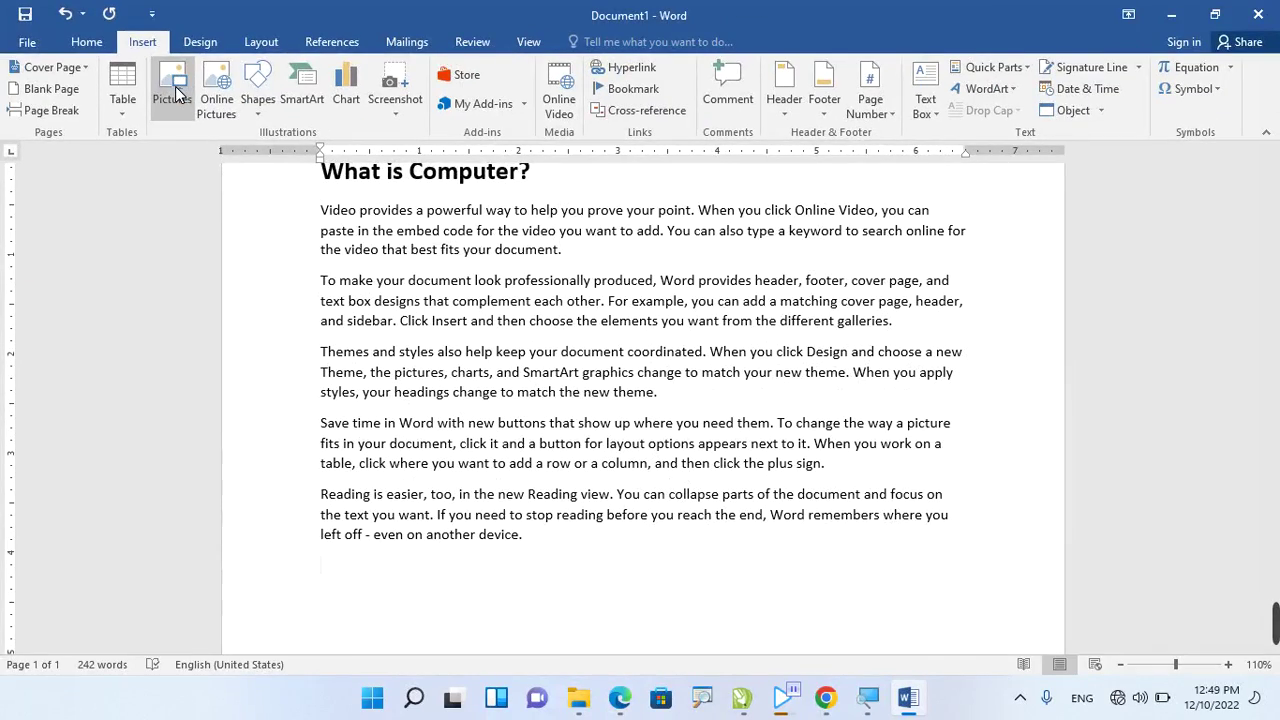
# Browse the Insert Pictures dialog to D:\Graphic\Pictures\Banners Photos.
pyautogui.click(176, 92)
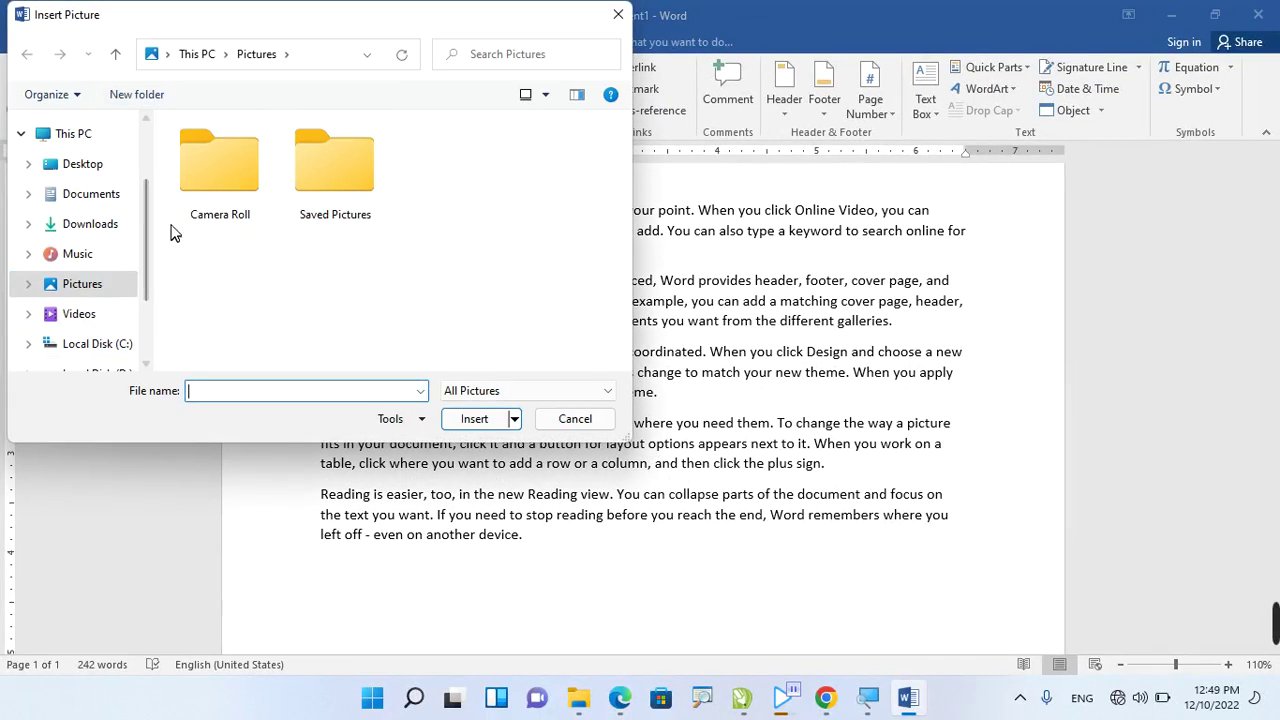
pyautogui.scroll(-1, 100, 288)
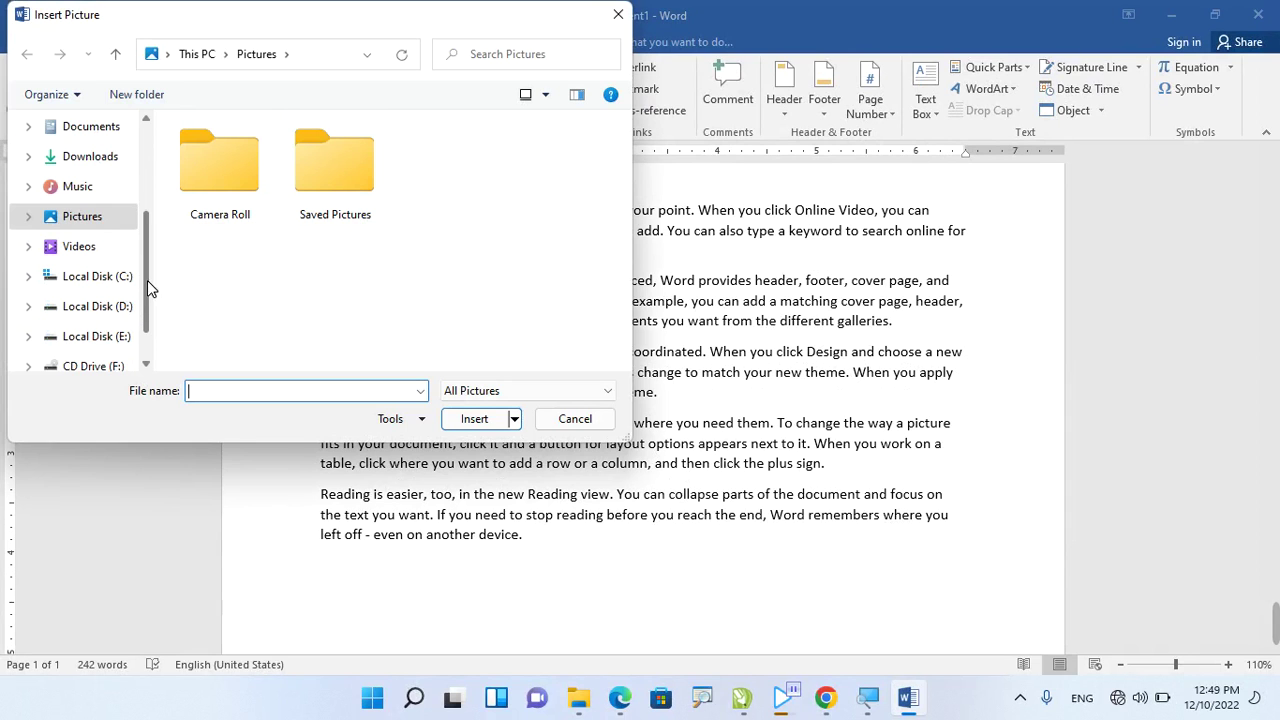
pyautogui.click(104, 306)
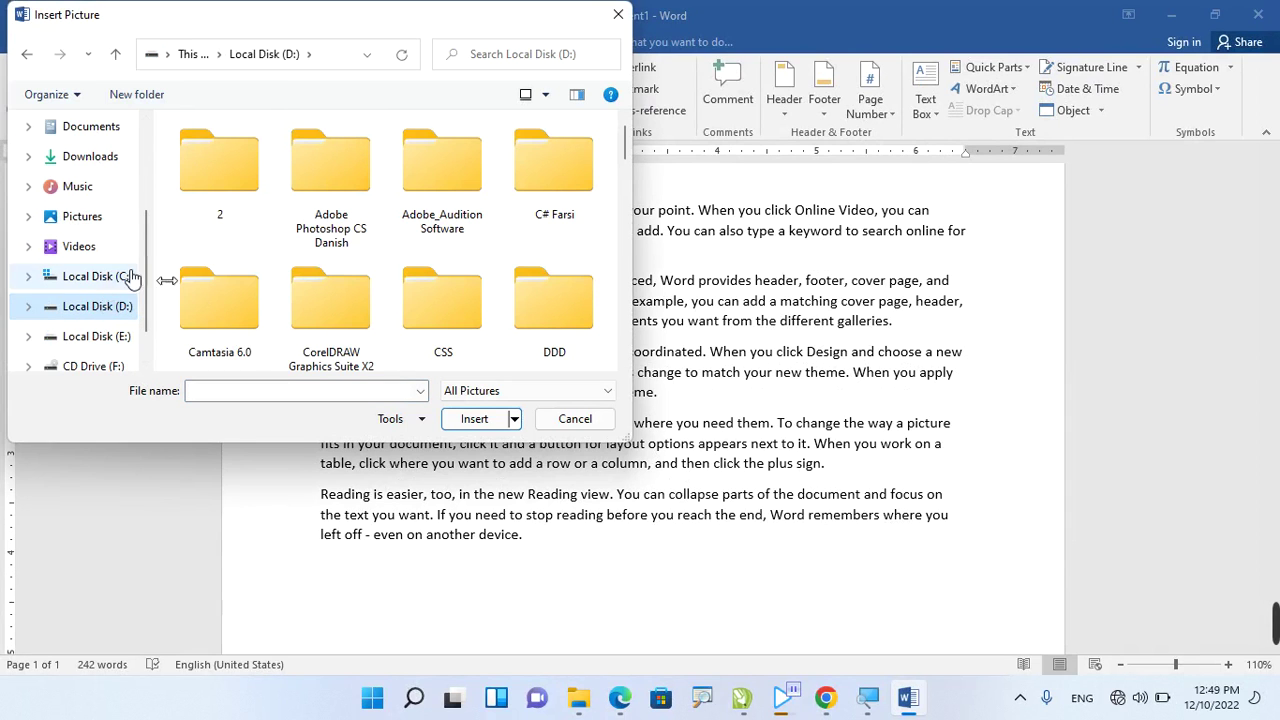
pyautogui.scroll(-3, 312, 311)
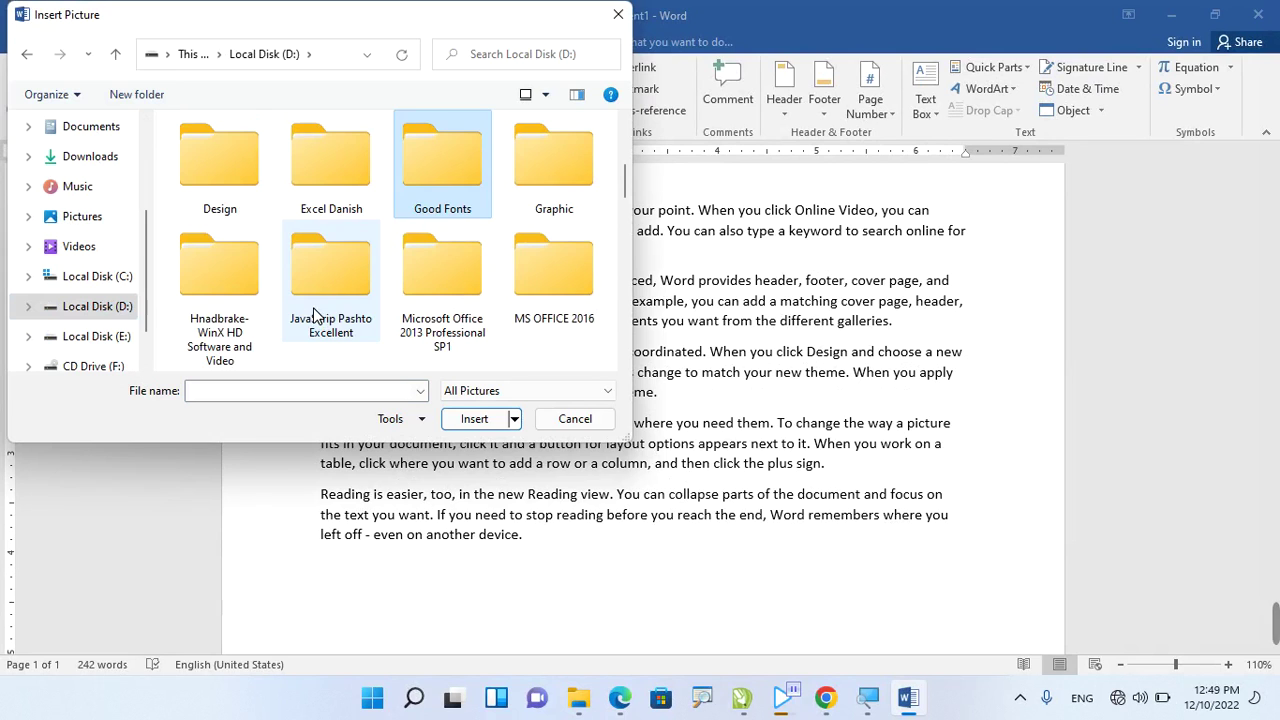
pyautogui.doubleClick(568, 202)
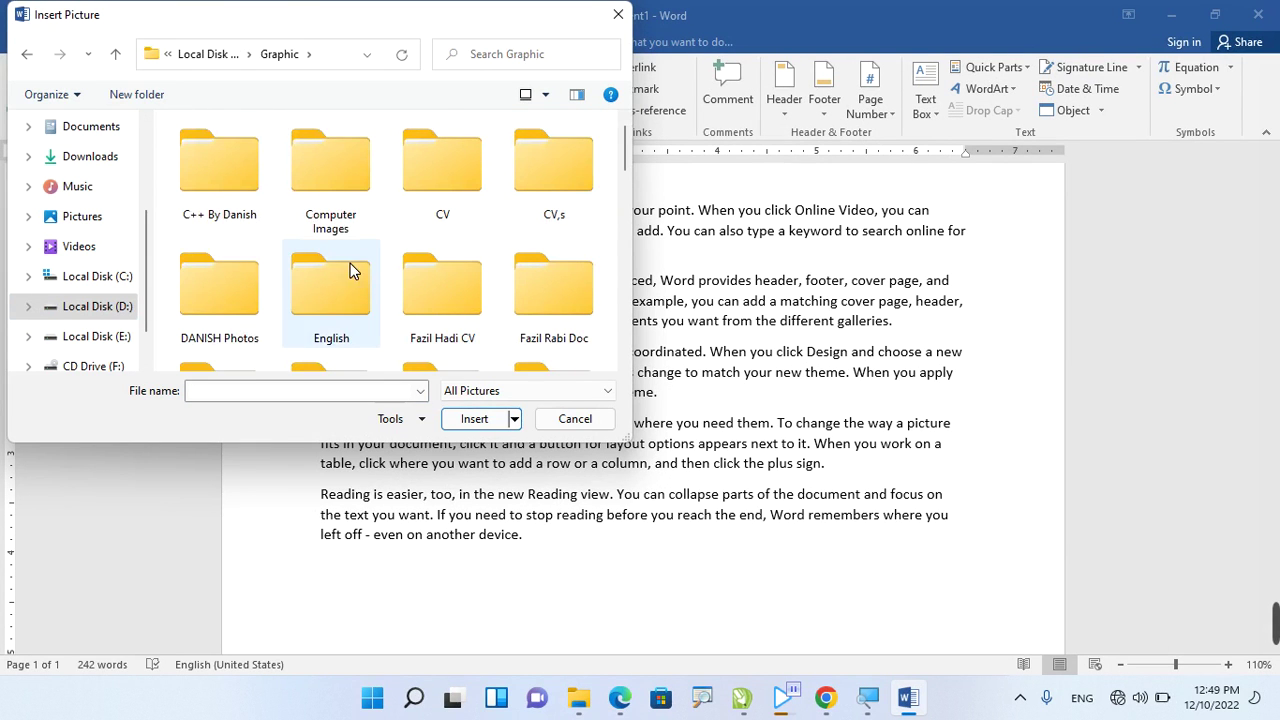
pyautogui.press('p')
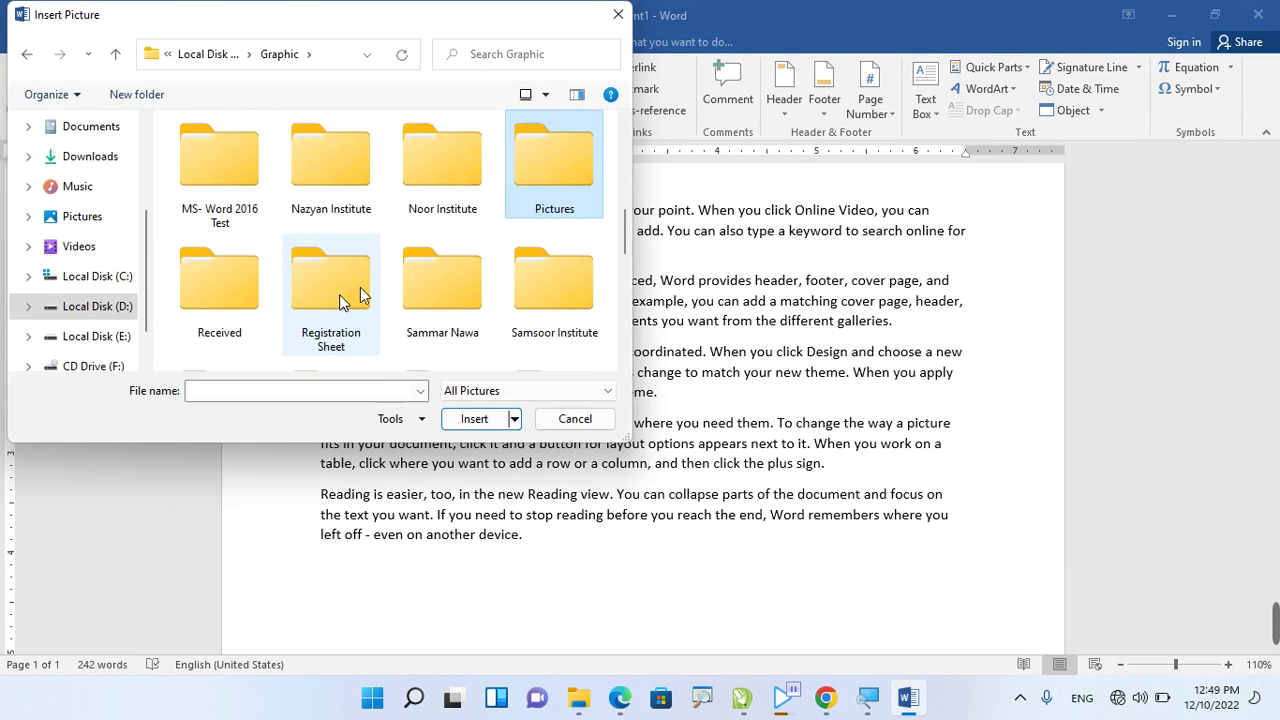
pyautogui.doubleClick(539, 172)
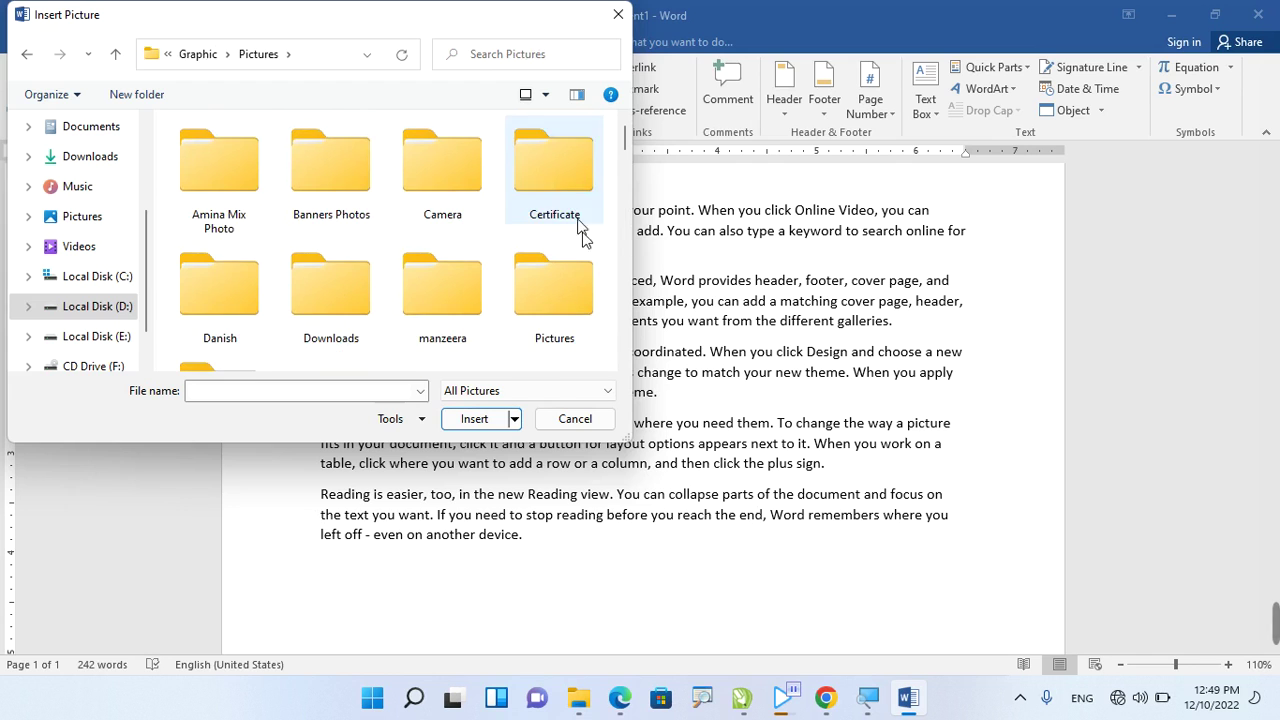
pyautogui.doubleClick(329, 197)
# Insert the laptop-and-motorbikes picture images (19) into the document.
pyautogui.scroll(-1, 336, 202)
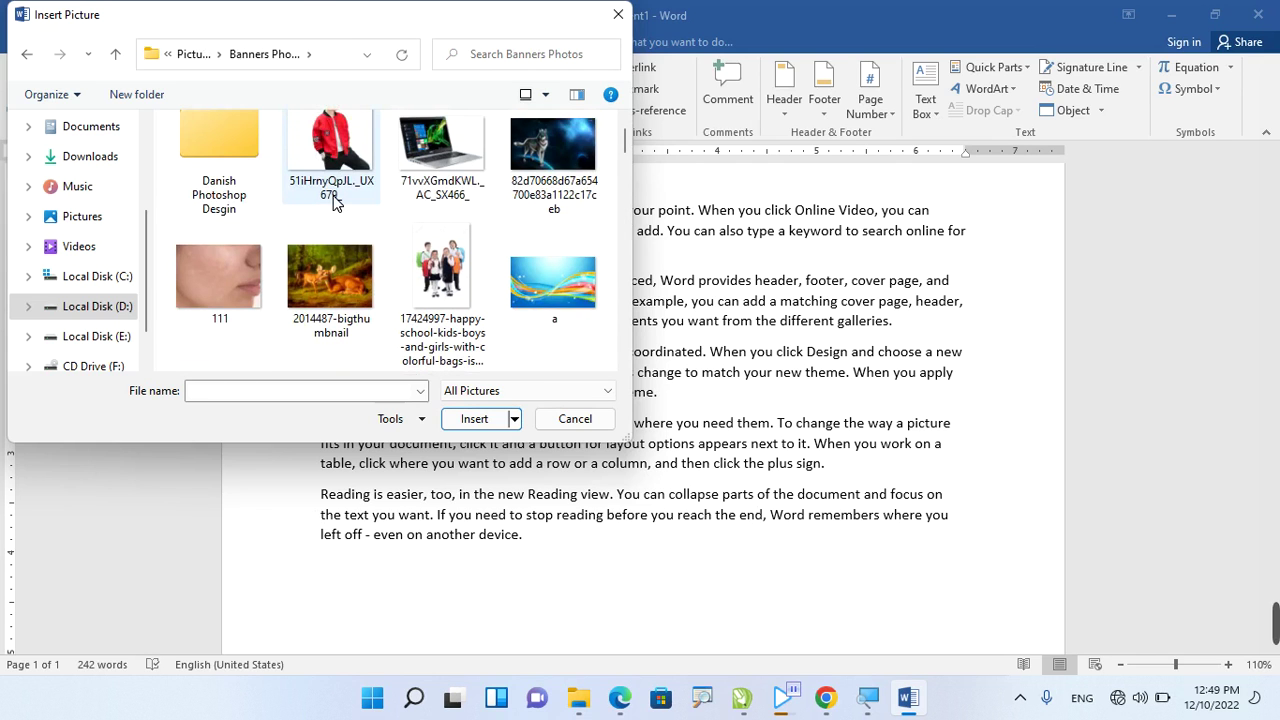
pyautogui.scroll(-3, 336, 202)
pyautogui.scroll(-3, 336, 202)
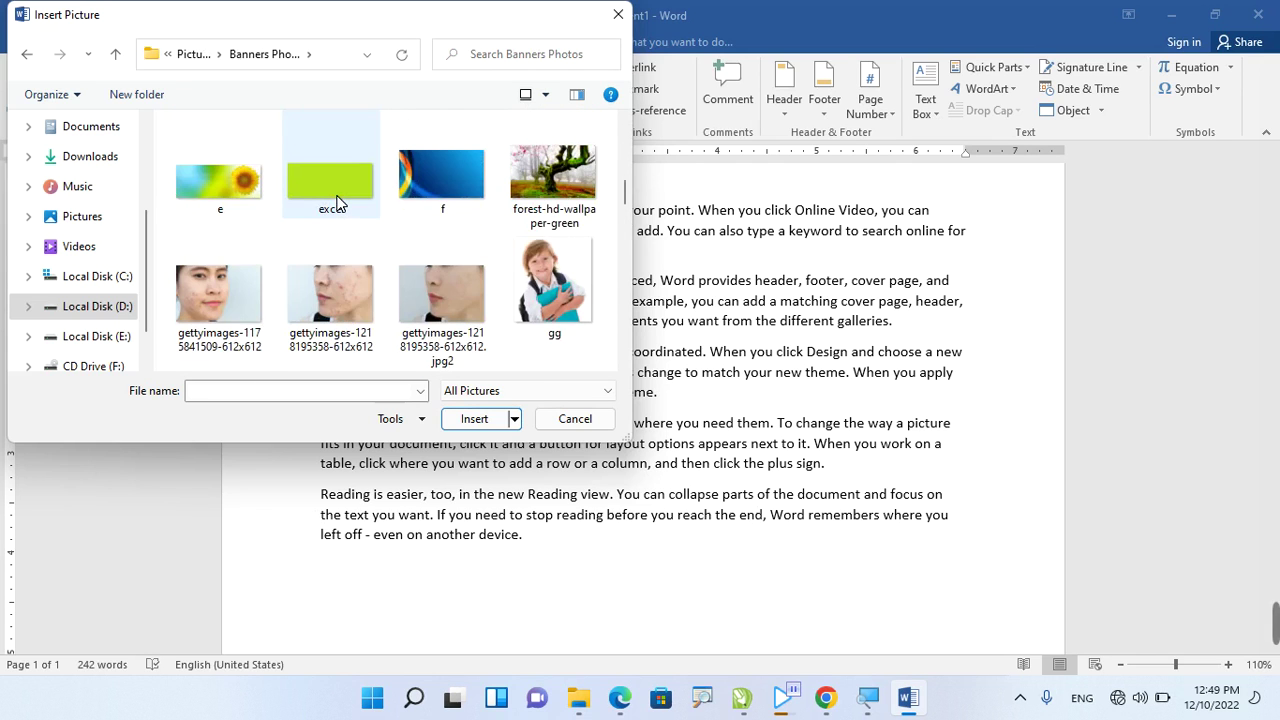
pyautogui.scroll(-3, 337, 202)
pyautogui.scroll(-3, 337, 202)
pyautogui.scroll(-3, 337, 200)
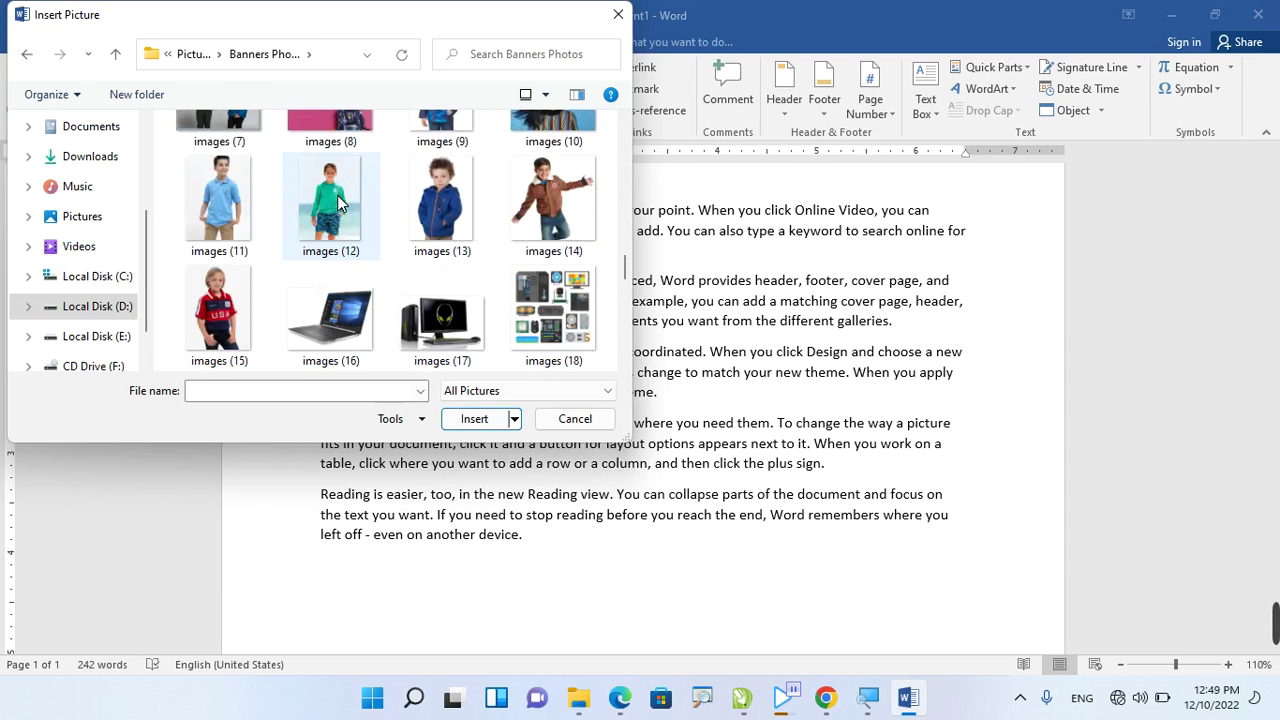
pyautogui.scroll(-3, 337, 203)
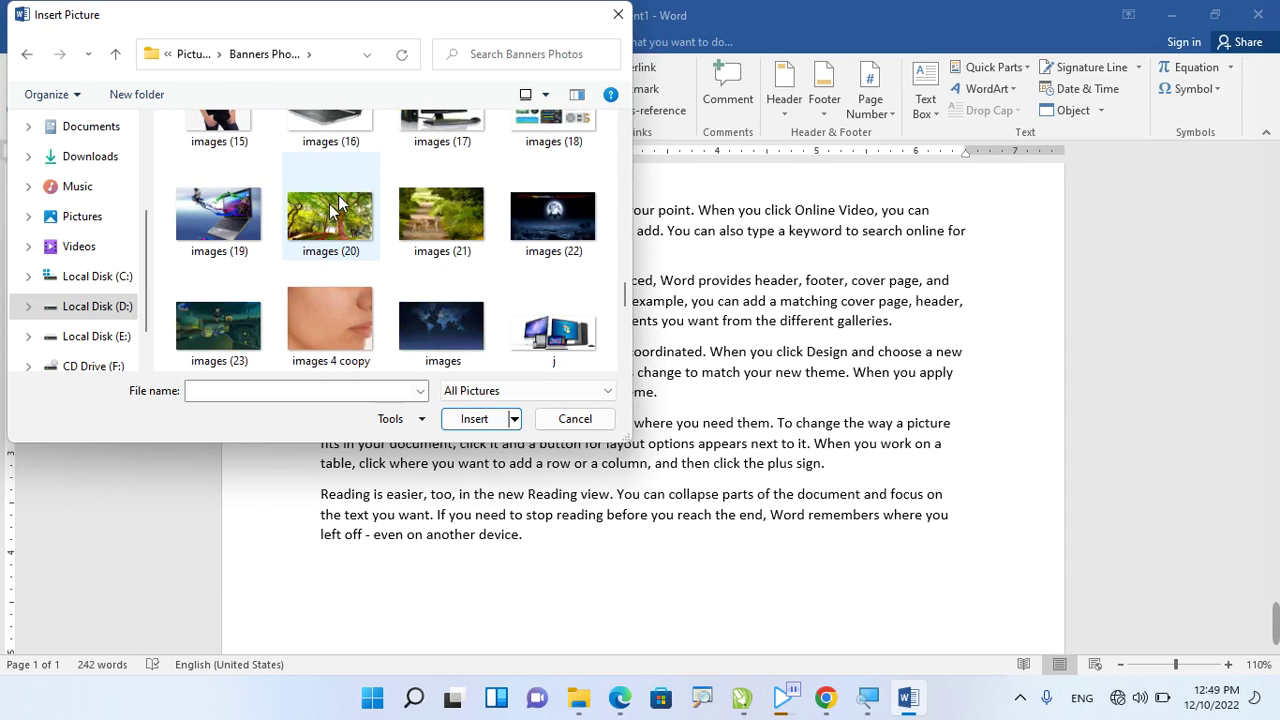
pyautogui.doubleClick(175, 217)
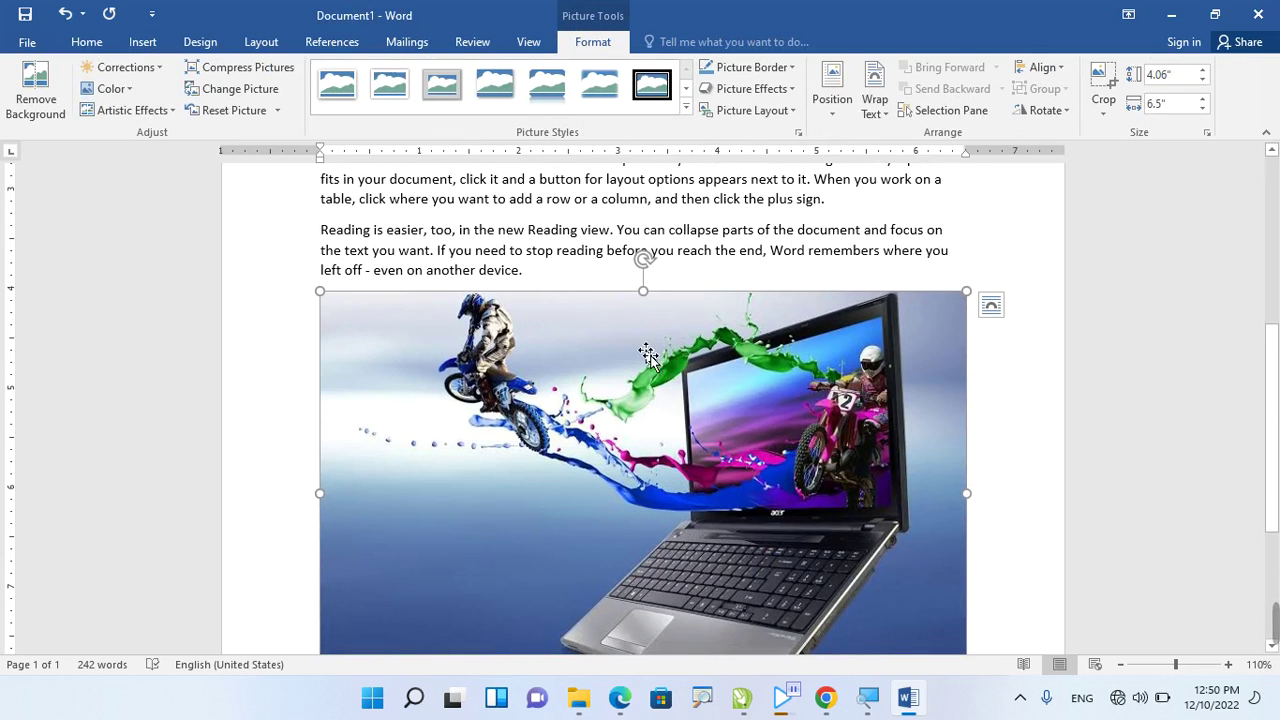
pyautogui.keyDown('ctrl'); pyautogui.scroll(-2, 655, 360); pyautogui.keyUp('ctrl')
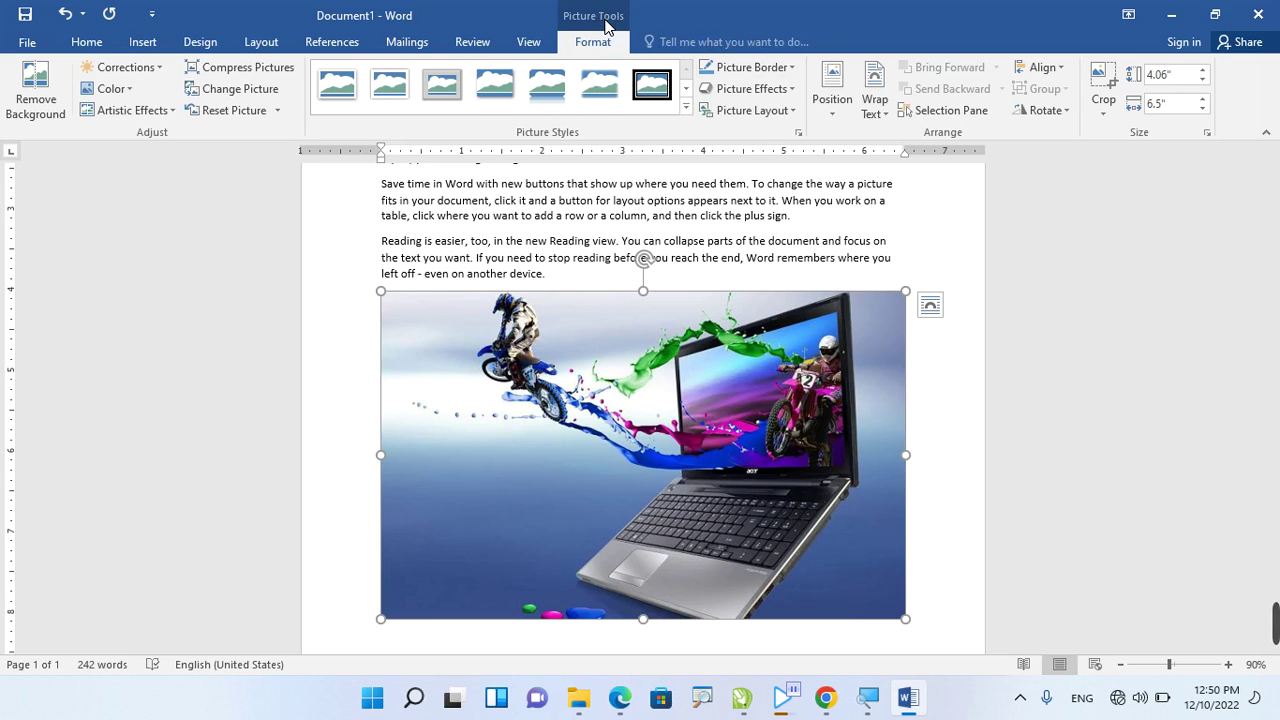
pyautogui.click(745, 245)
pyautogui.keyDown('ctrl'); pyautogui.scroll(-2, 746, 222); pyautogui.keyUp('ctrl')
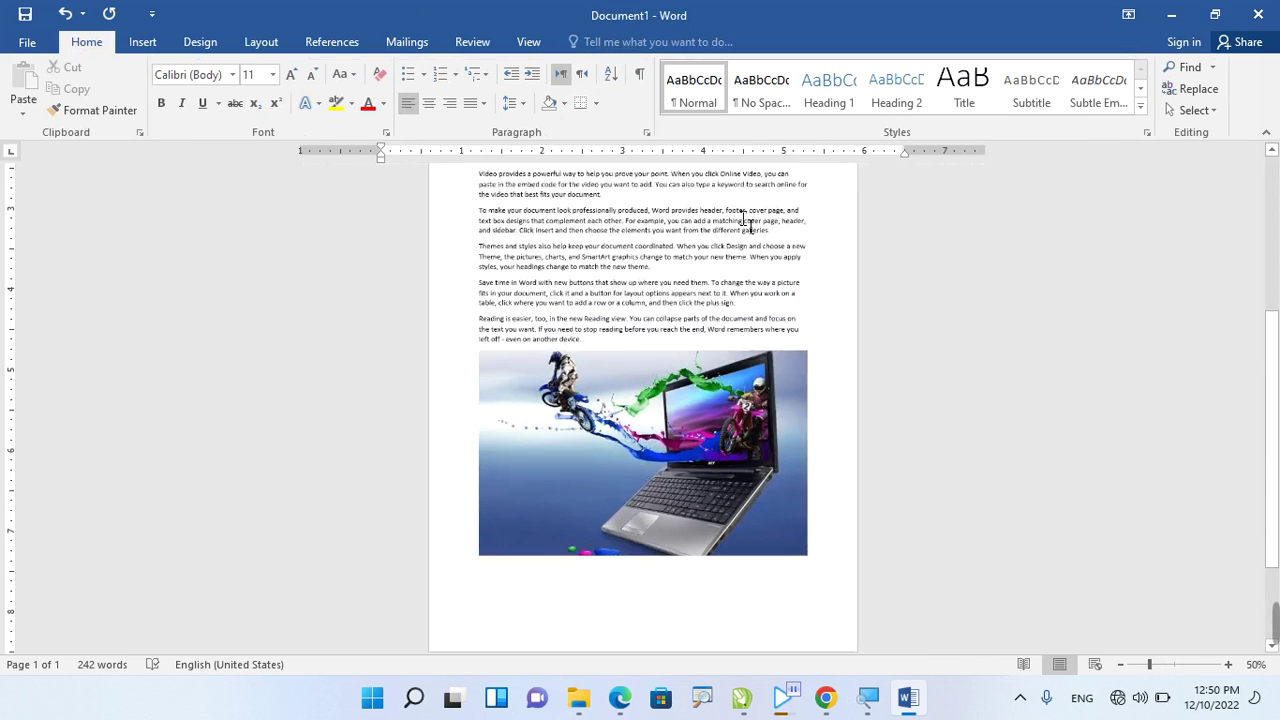
pyautogui.keyDown('ctrl'); pyautogui.scroll(-2, 694, 229); pyautogui.keyUp('ctrl')
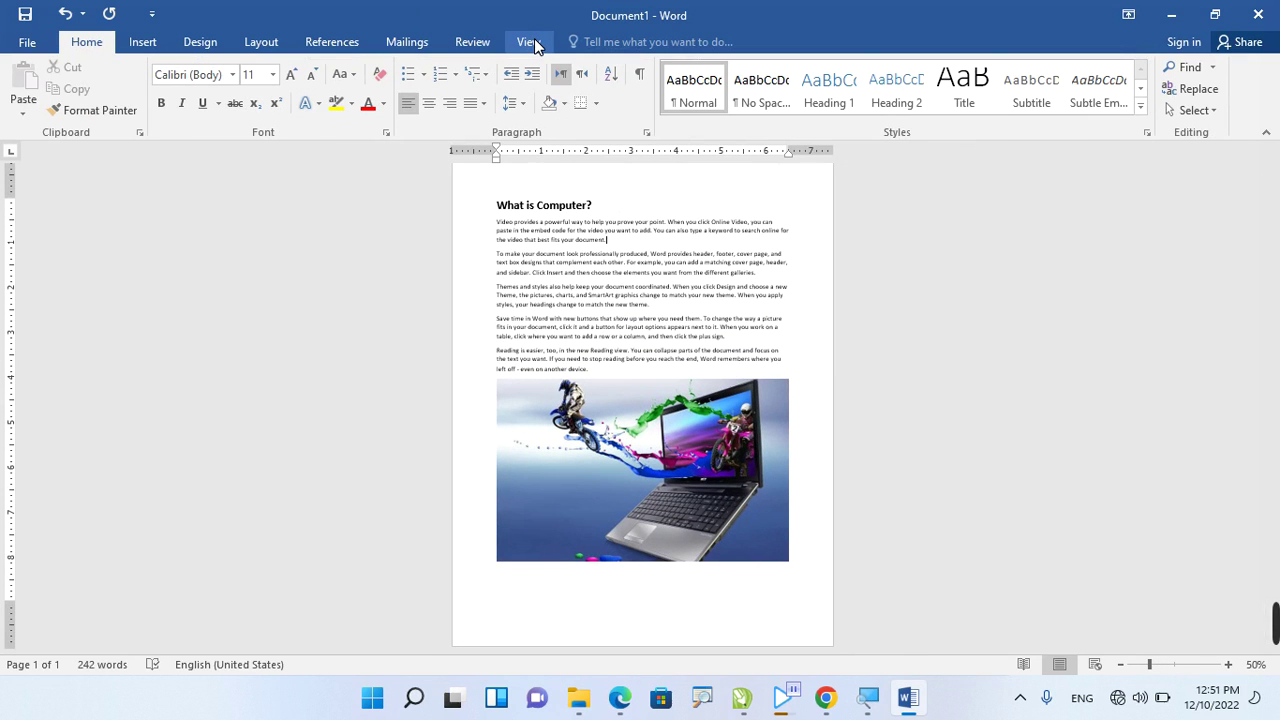
pyautogui.click(570, 462)
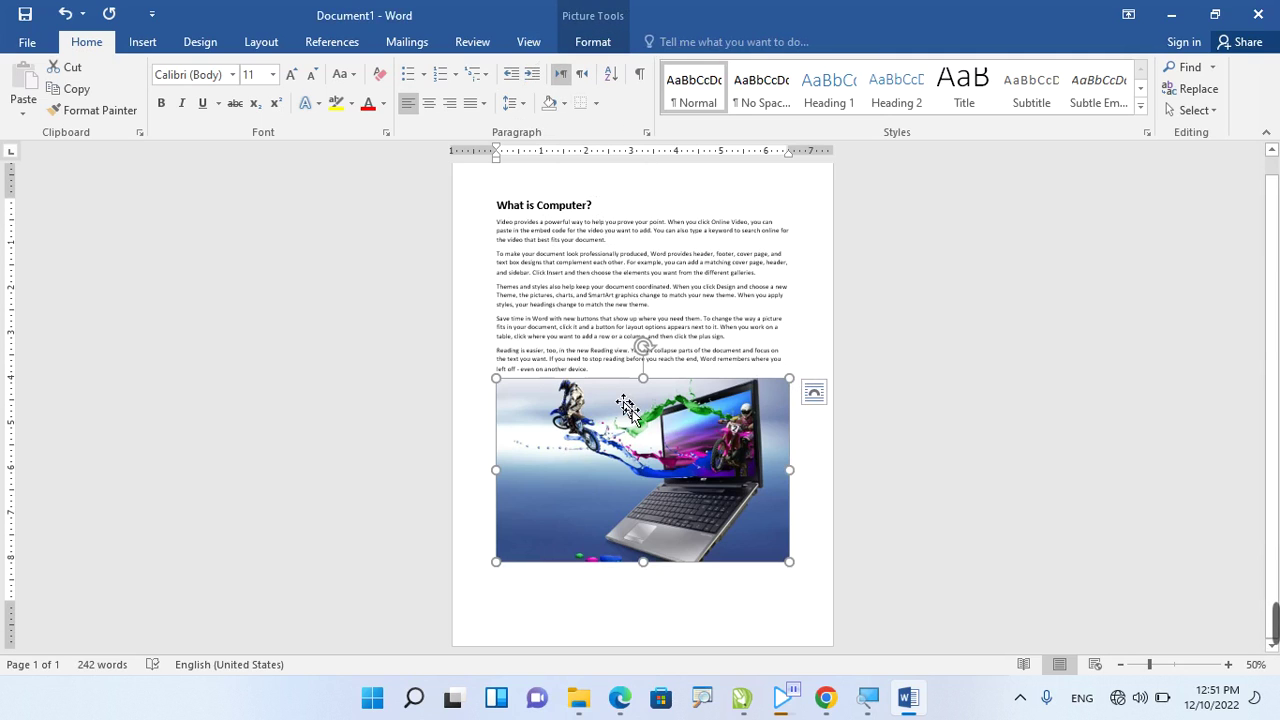
pyautogui.press('Delete')
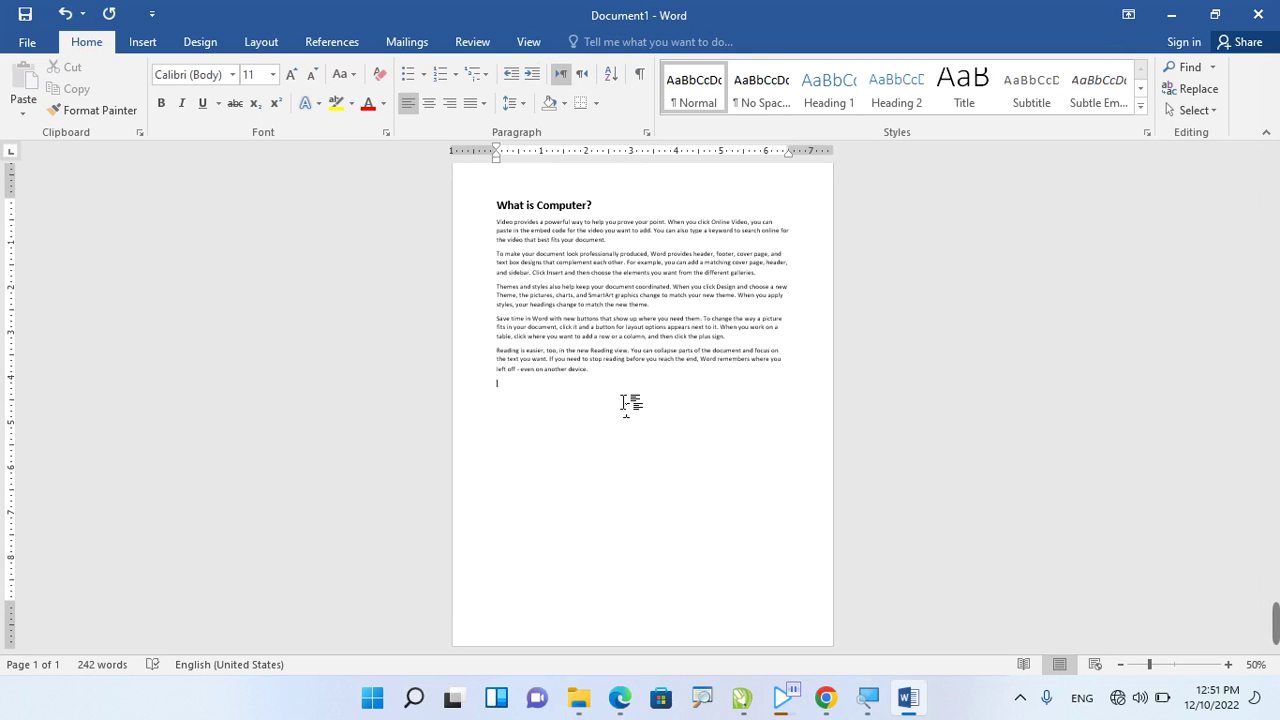
pyautogui.hotkey('ctrl', 'z')
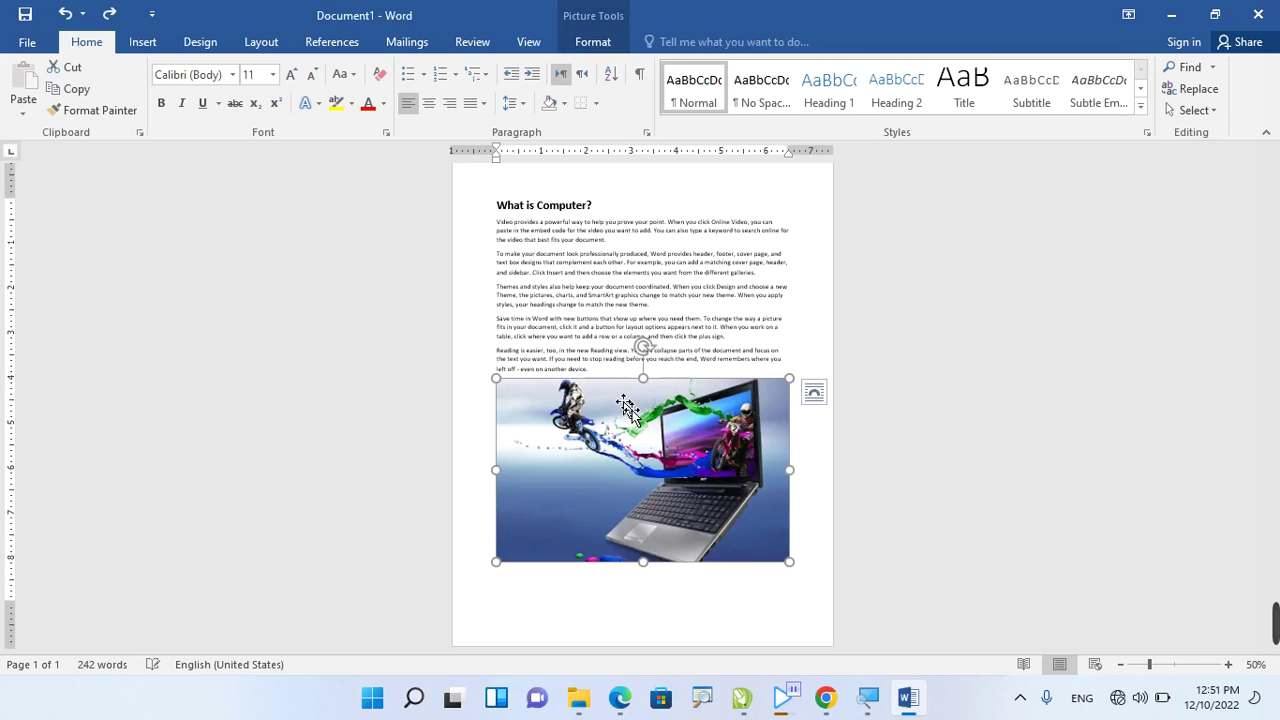
# Shrink the laptop picture to a small thumbnail, undoing a trial rotation to keep it upright.
pyautogui.keyDown('ctrl'); pyautogui.scroll(6, 627, 416); pyautogui.keyUp('ctrl')
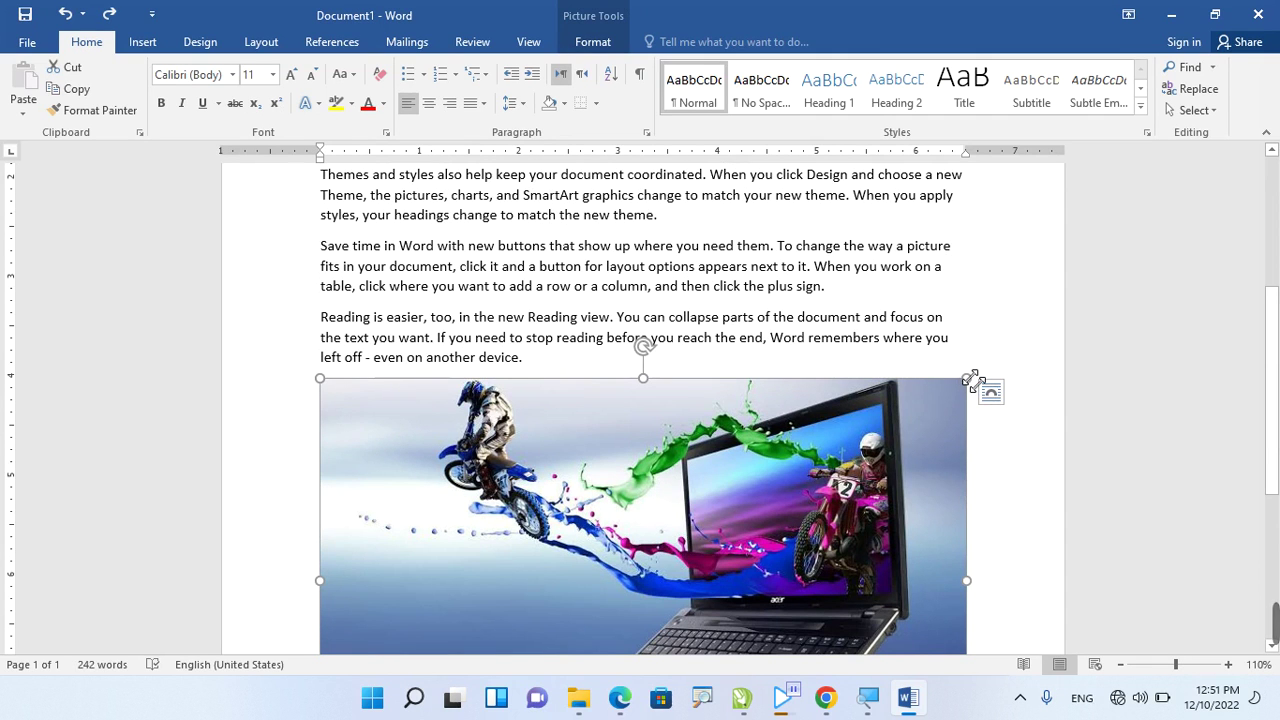
pyautogui.moveTo(972, 380)
pyautogui.mouseDown()
pyautogui.moveTo(525, 465)
pyautogui.moveTo(453, 561)
pyautogui.moveTo(411, 540)
pyautogui.mouseUp()
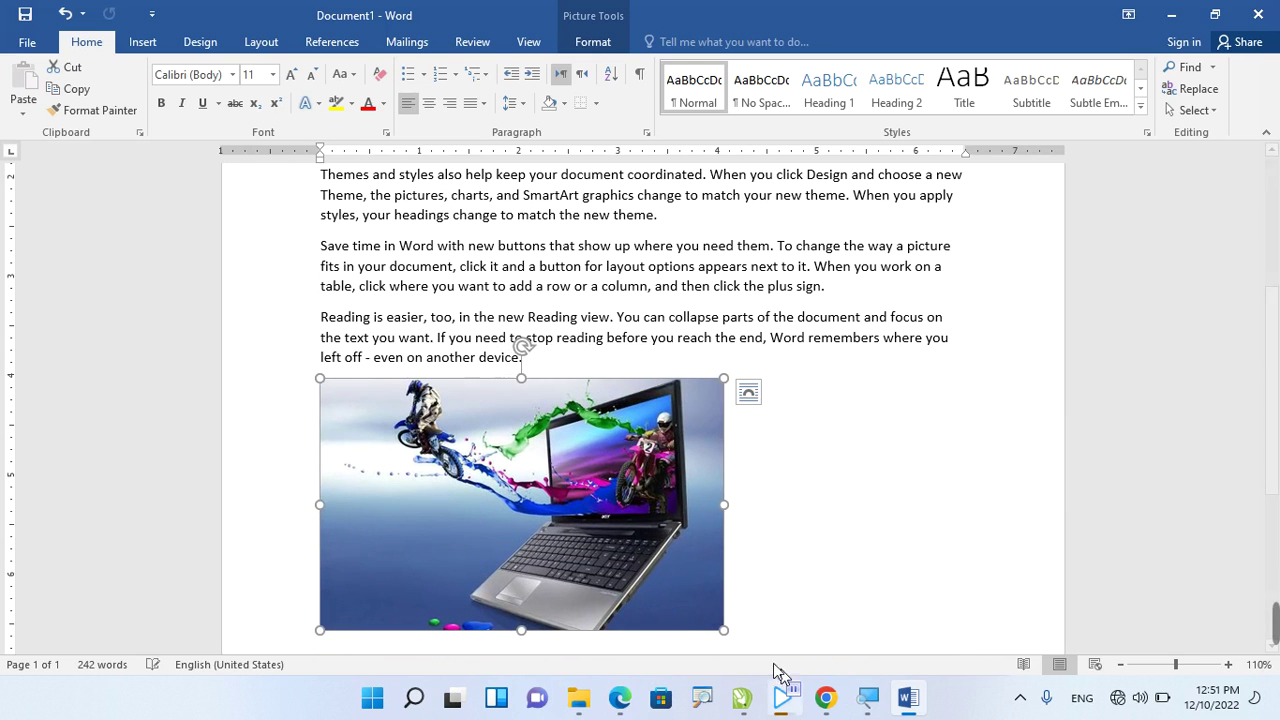
pyautogui.moveTo(724, 630); pyautogui.dragTo(532, 511)
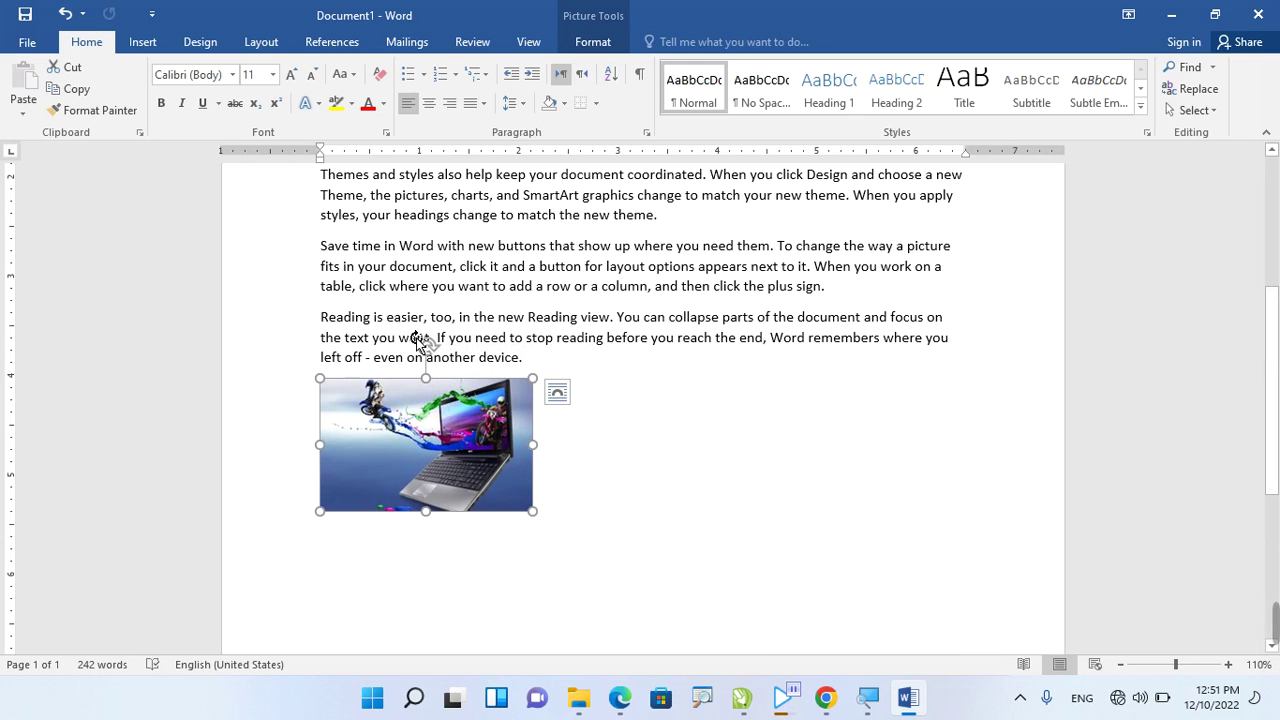
pyautogui.moveTo(425, 345)
pyautogui.mouseDown()
pyautogui.moveTo(531, 425)
pyautogui.moveTo(270, 304)
pyautogui.moveTo(263, 320)
pyautogui.mouseUp()
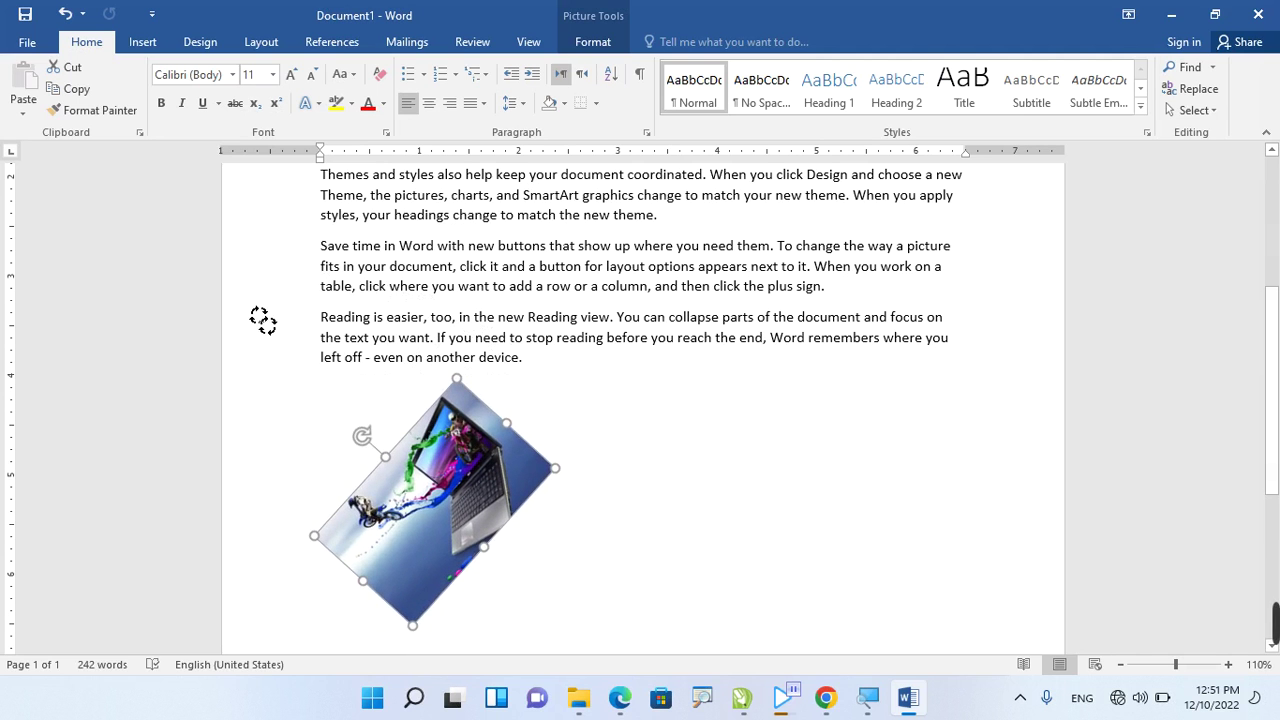
pyautogui.hotkey('ctrl', 'z')
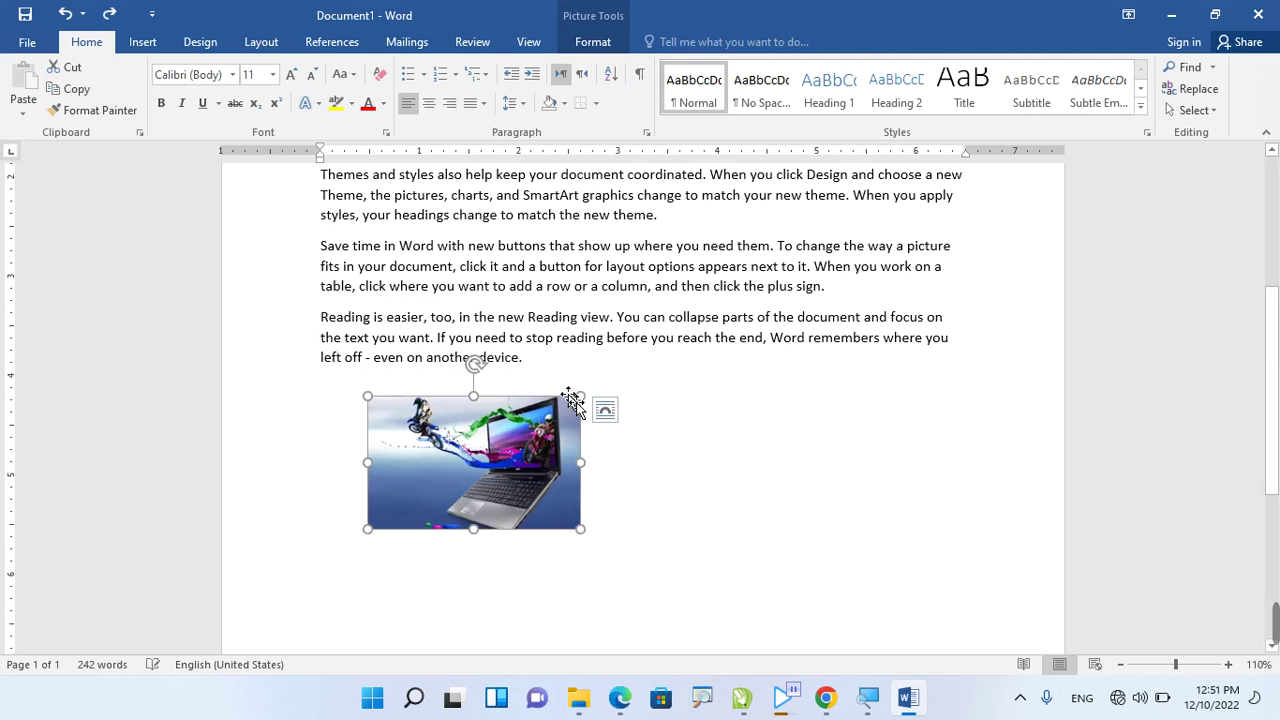
pyautogui.keyDown('ctrl'); pyautogui.scroll(6, 536, 442); pyautogui.keyUp('ctrl')
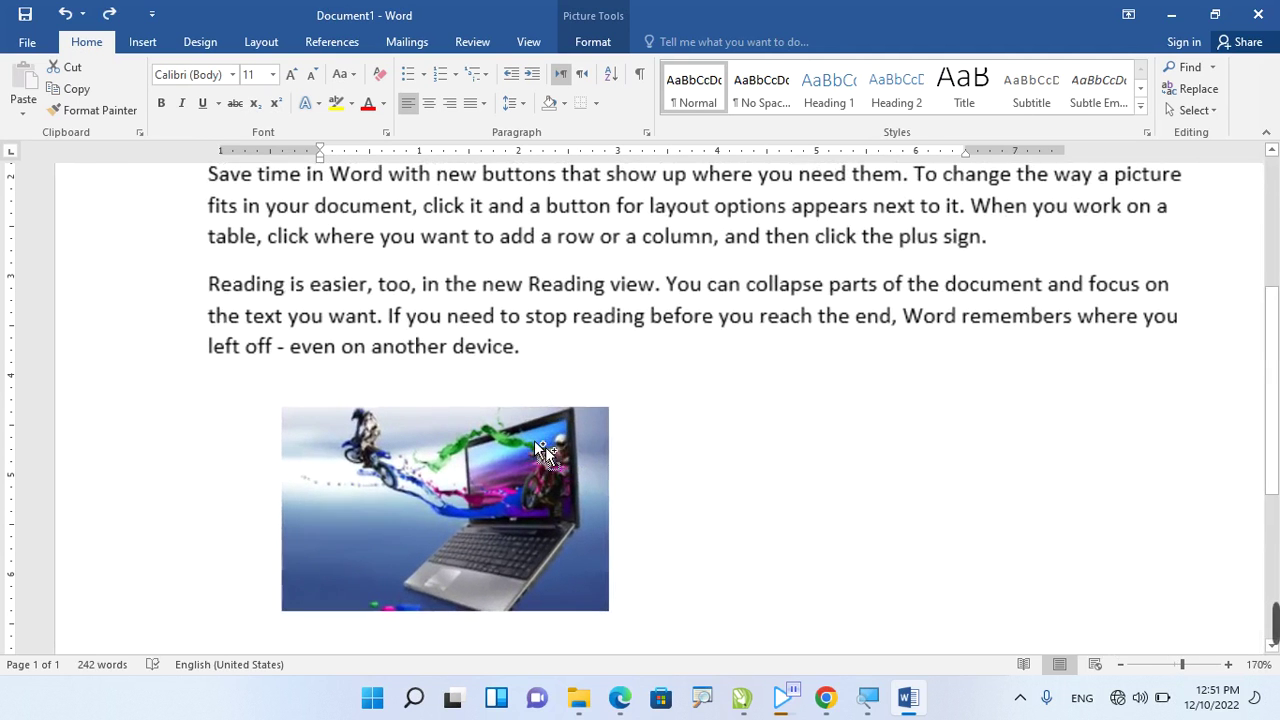
# Resize the laptop picture by its corner handle to 2.61" x 4.18".
pyautogui.click(545, 450)
pyautogui.moveTo(607, 404); pyautogui.dragTo(670, 376)
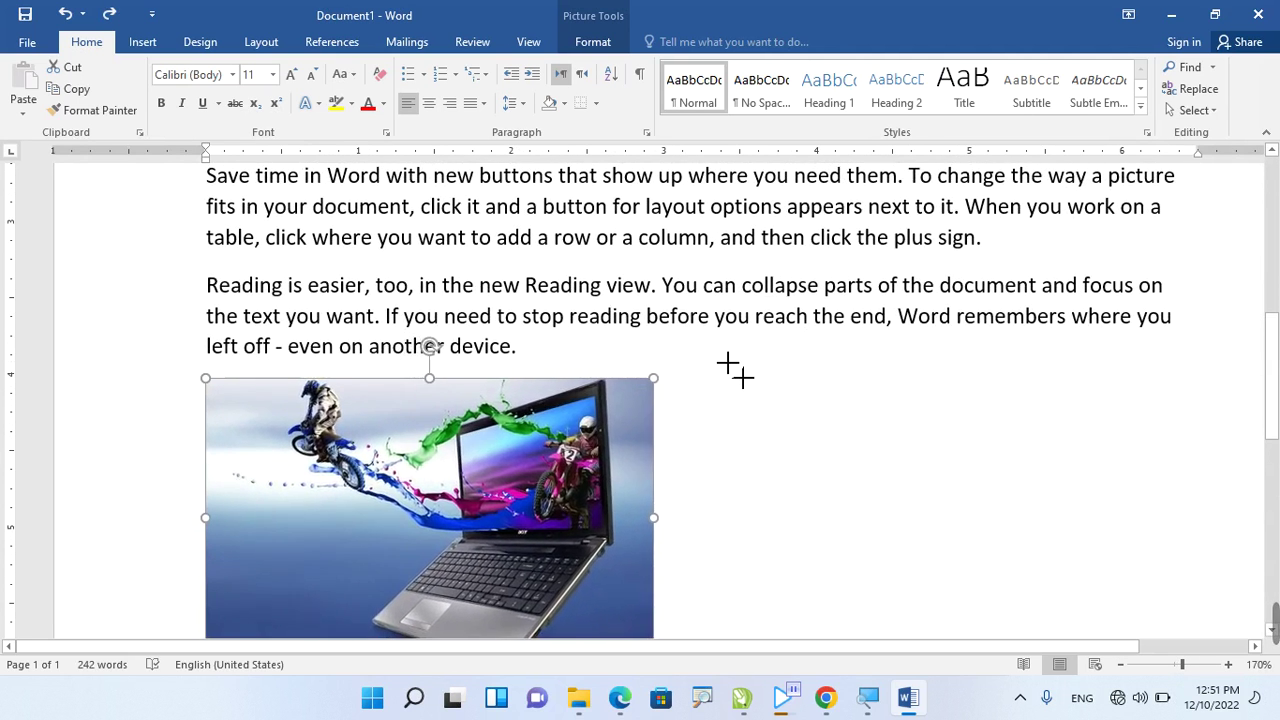
pyautogui.click(593, 42)
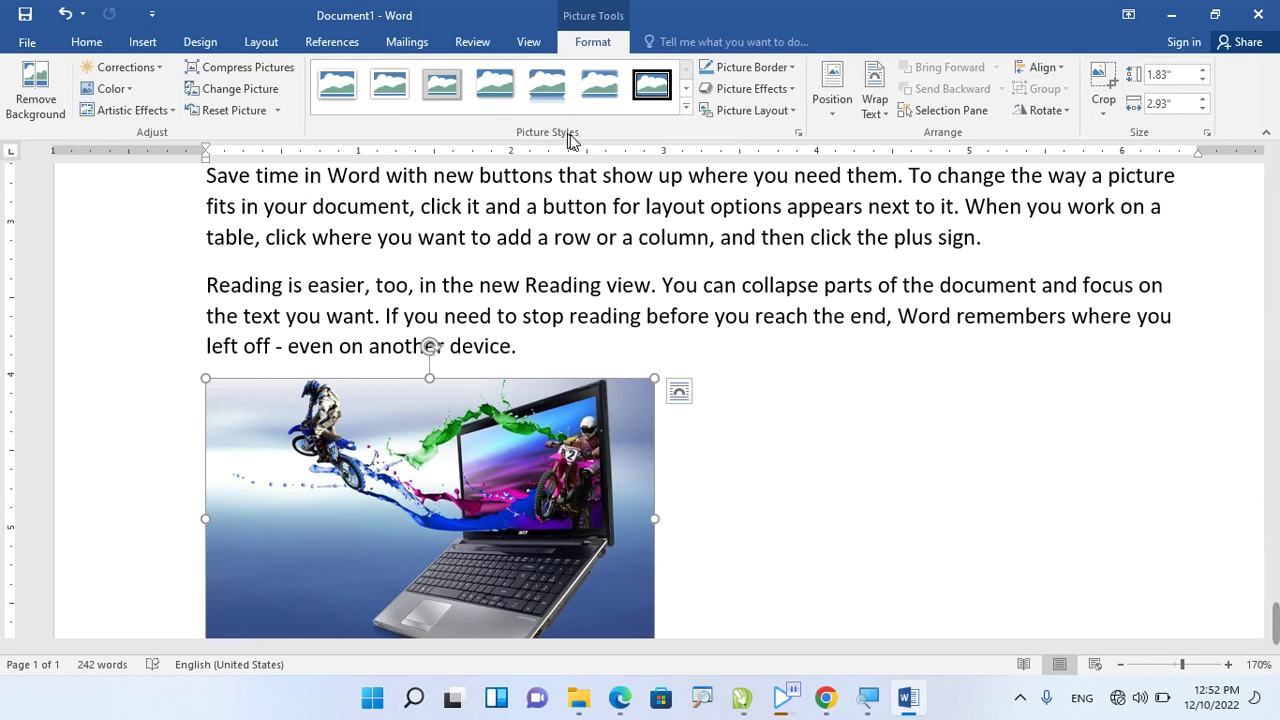
pyautogui.click(570, 210)
pyautogui.scroll(-3, 560, 230)
pyautogui.click(497, 392)
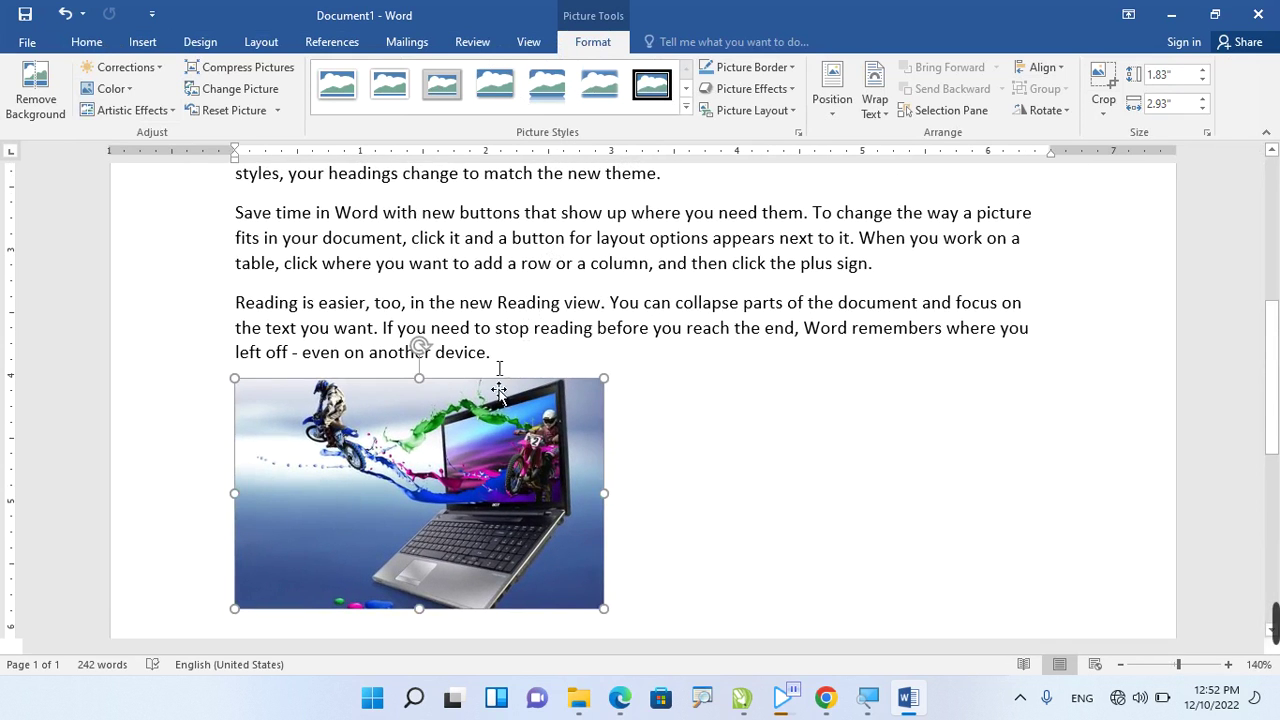
pyautogui.scroll(-2, 622, 410)
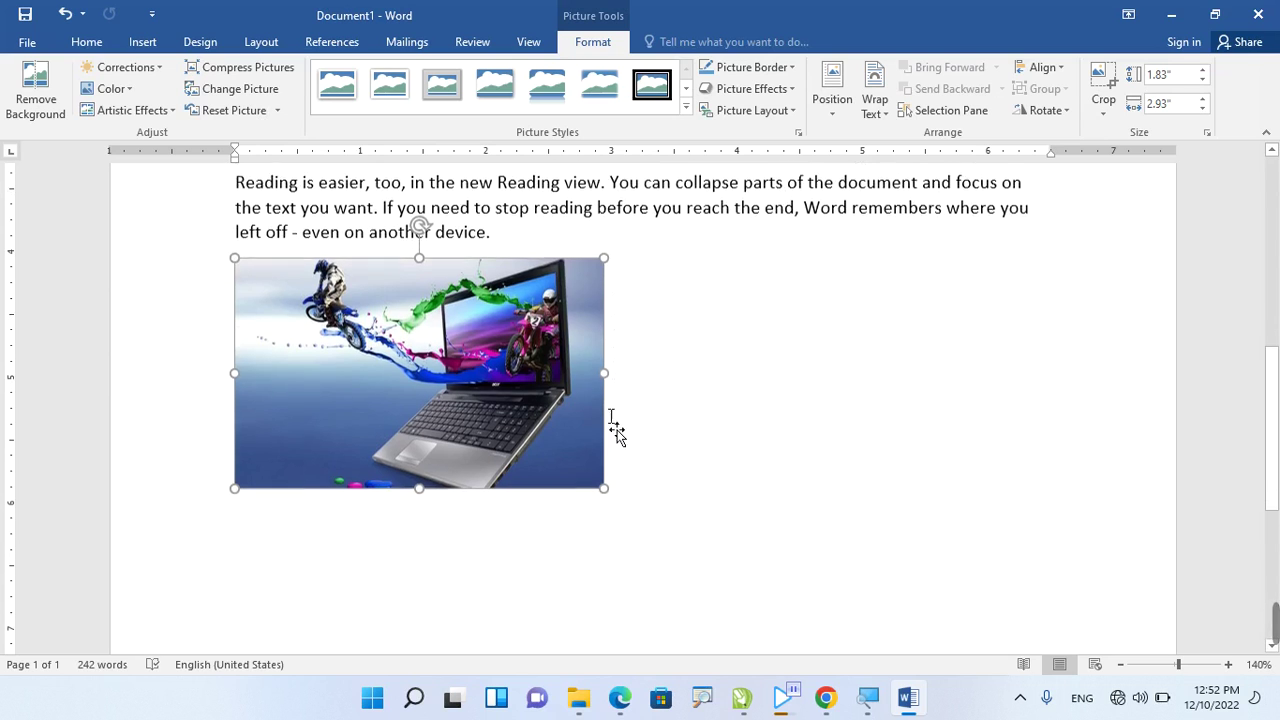
pyautogui.moveTo(605, 486)
pyautogui.mouseDown()
pyautogui.moveTo(708, 568)
pyautogui.moveTo(760, 583)
pyautogui.mouseUp()
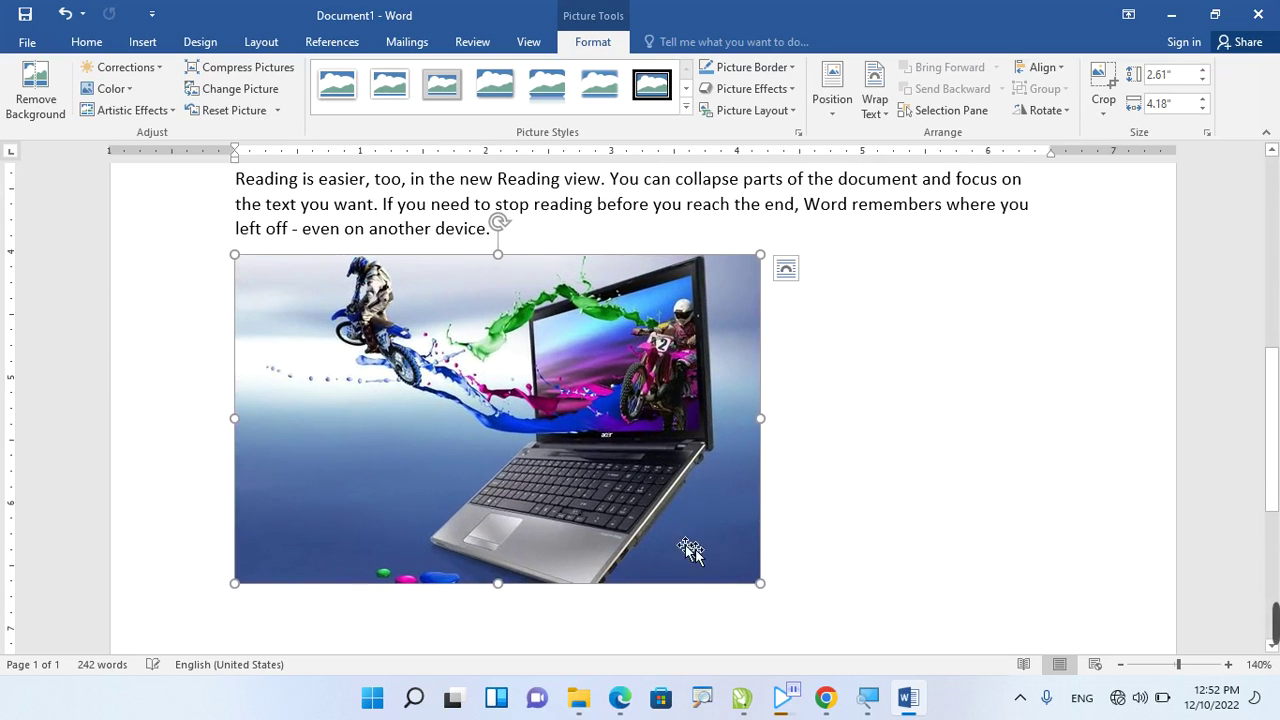
# Choose Bevel Perspective from the Picture Styles gallery for the laptop picture.
pyautogui.click(686, 110)
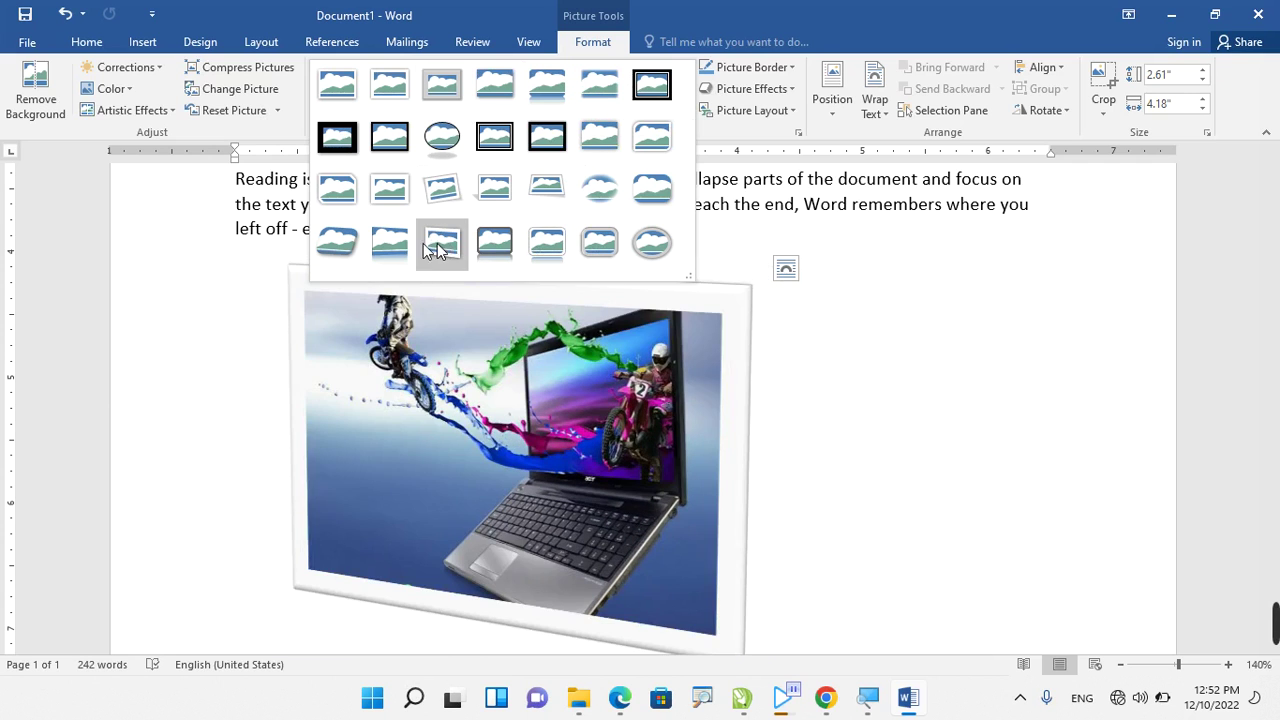
pyautogui.click(342, 247)
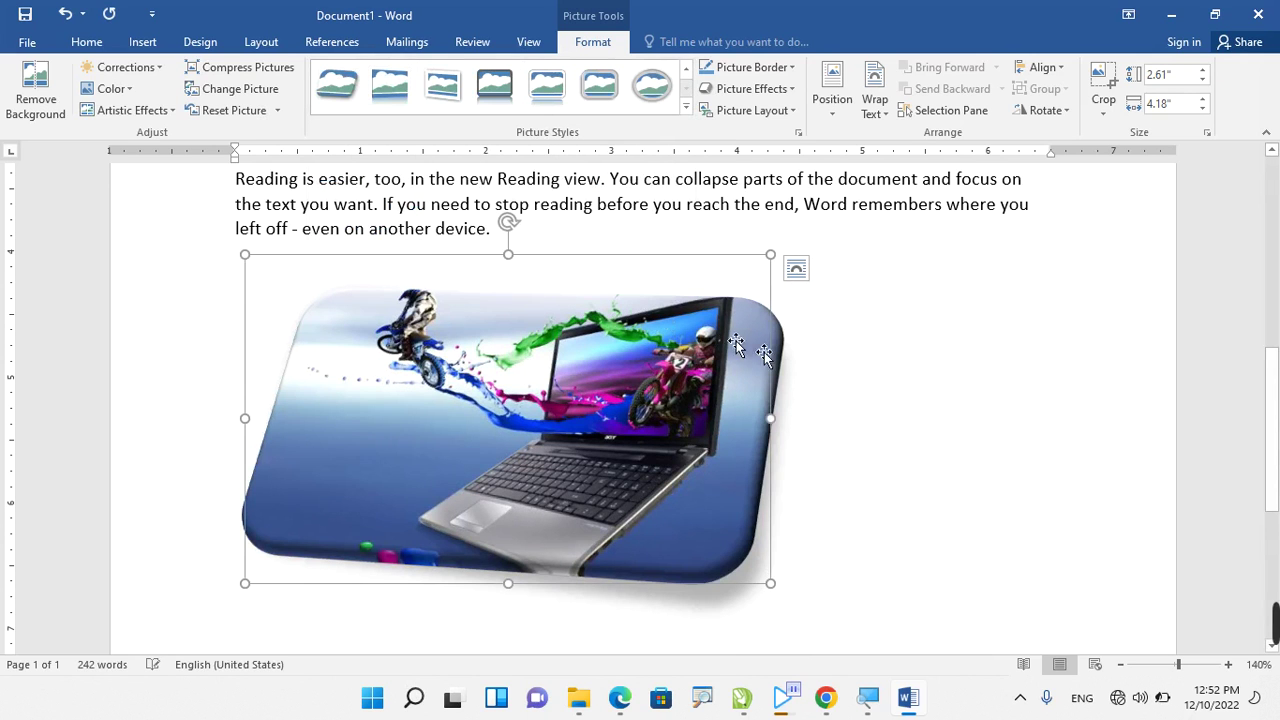
pyautogui.scroll(-1, 850, 338)
pyautogui.scroll(-1, 850, 338)
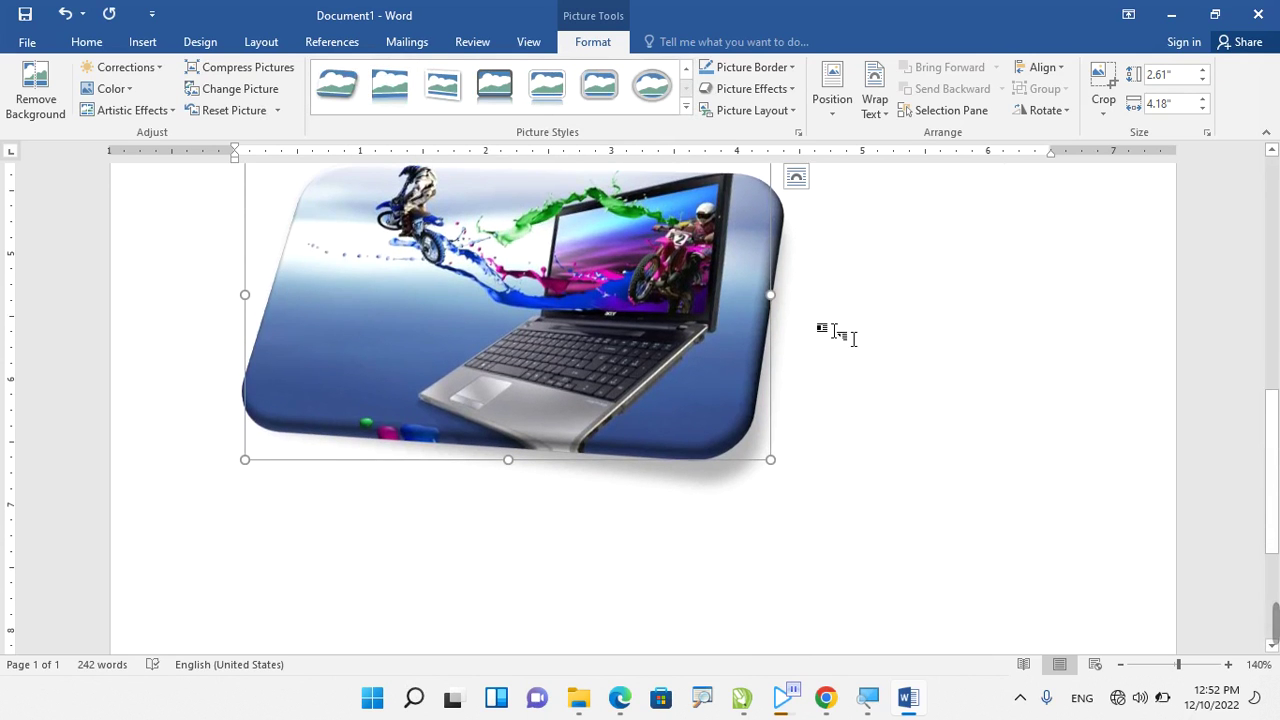
pyautogui.keyDown('ctrl'); pyautogui.scroll(-2, 850, 338); pyautogui.keyUp('ctrl')
pyautogui.keyDown('ctrl'); pyautogui.scroll(-2, 850, 338); pyautogui.keyUp('ctrl')
pyautogui.scroll(4, 838, 336)
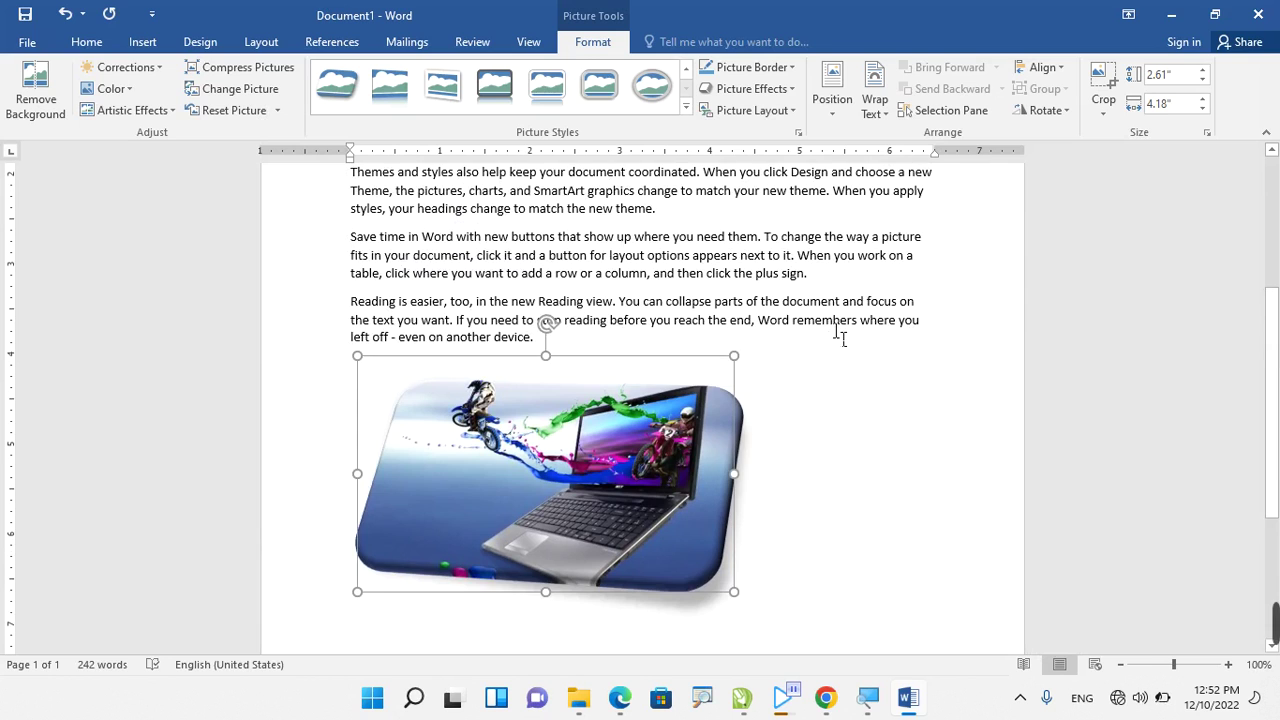
pyautogui.keyDown('ctrl'); pyautogui.scroll(2, 838, 336); pyautogui.keyUp('ctrl')
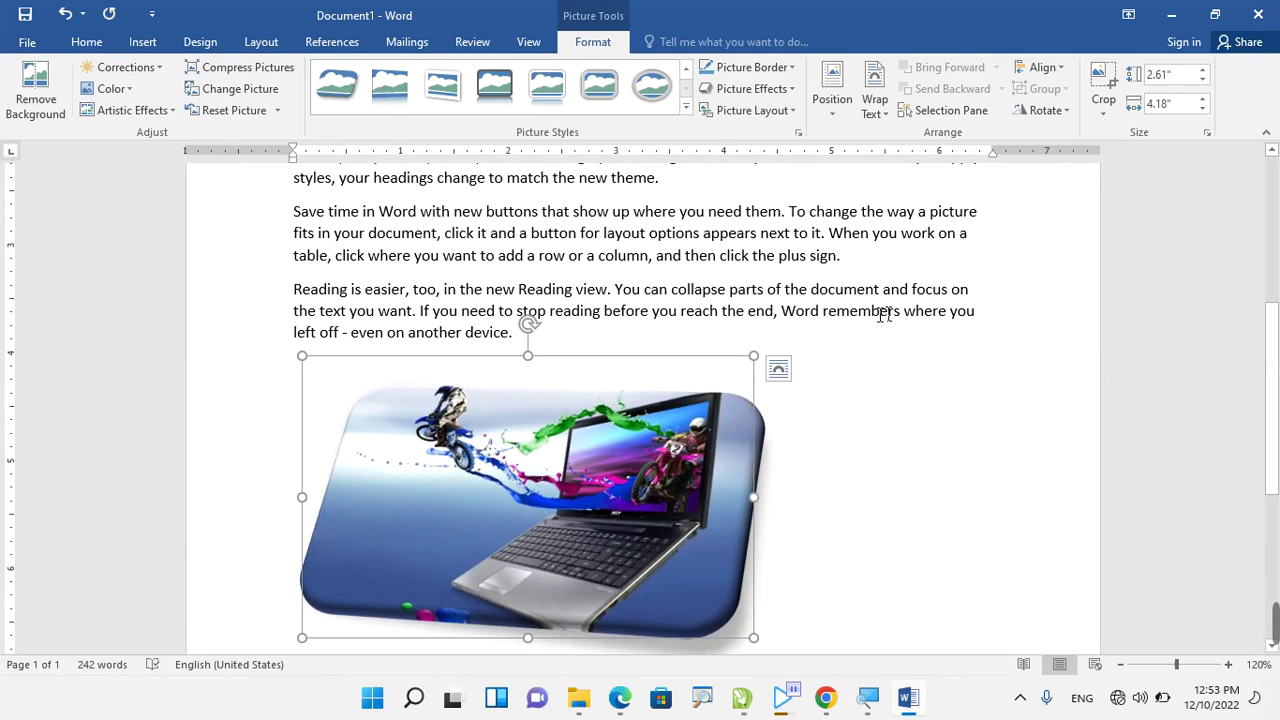
pyautogui.scroll(-5, 757, 343)
# Add a page break after the picture, then the heading 'What is Software?' and =rand() sample paragraphs.
pyautogui.click(329, 455)
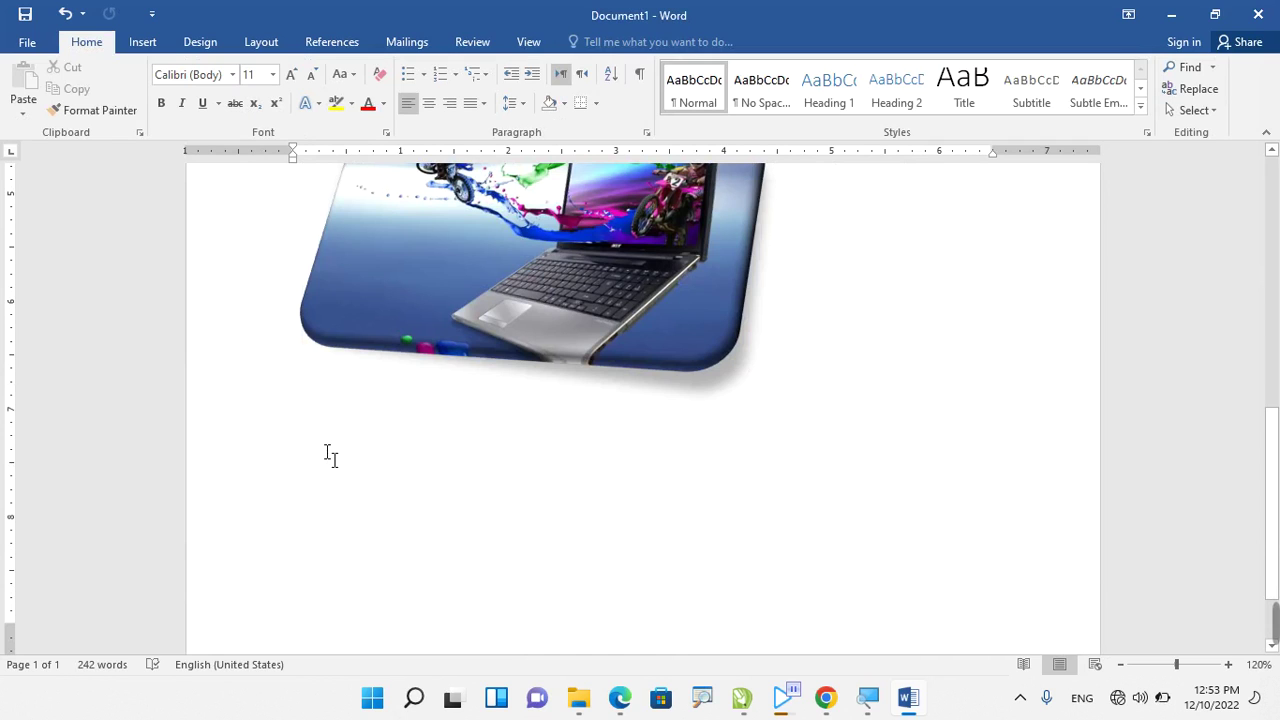
pyautogui.hotkey('ctrl', 'Return')
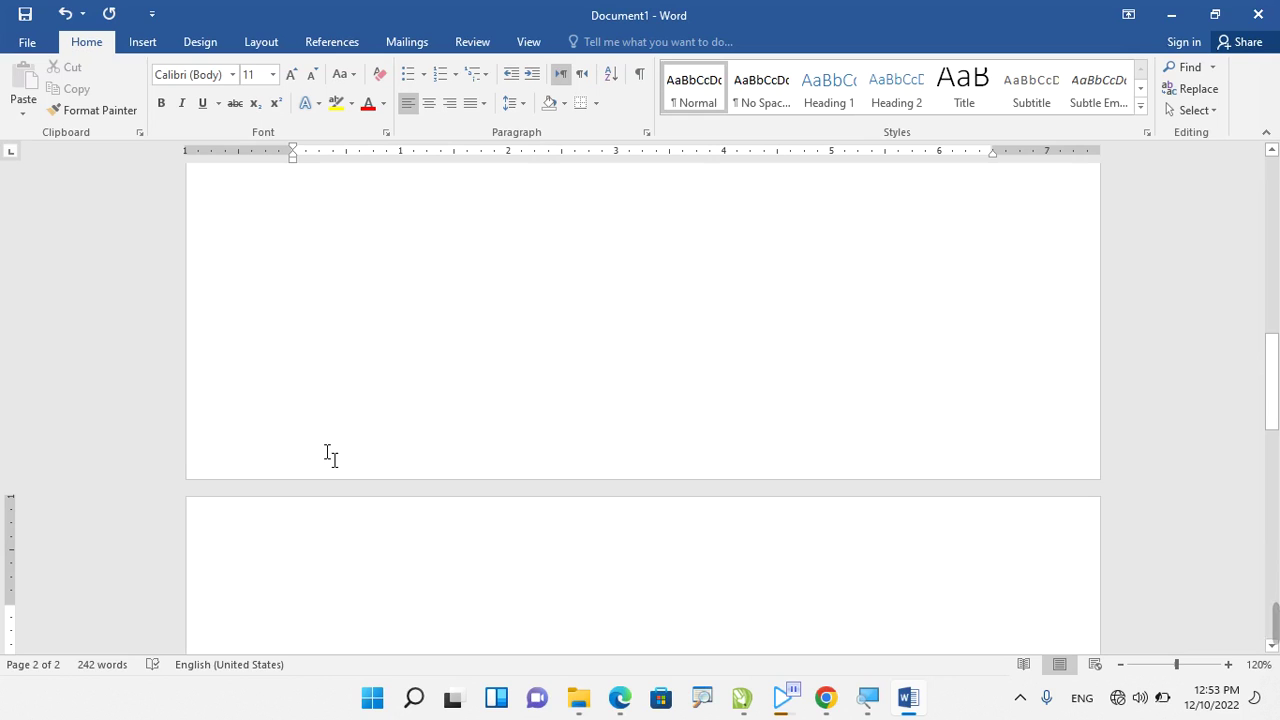
pyautogui.write('S')
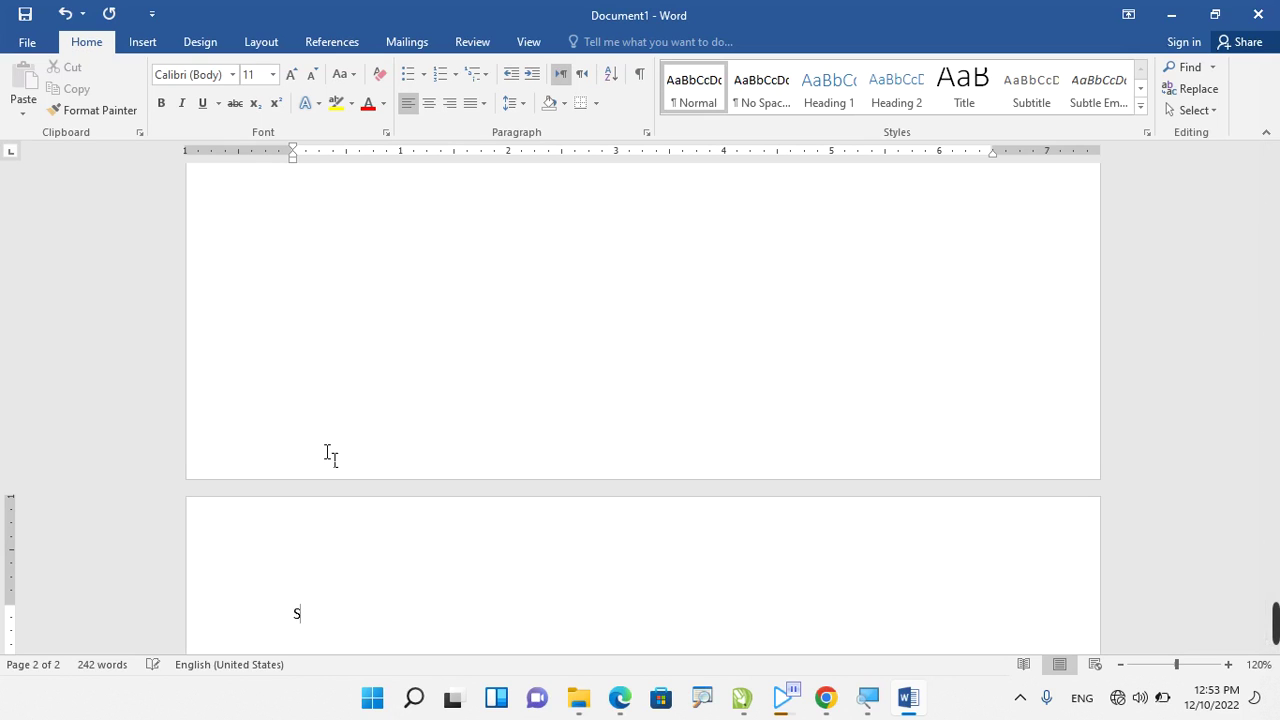
pyautogui.write('oftware')
pyautogui.click(293, 212)
pyautogui.write('=ran')
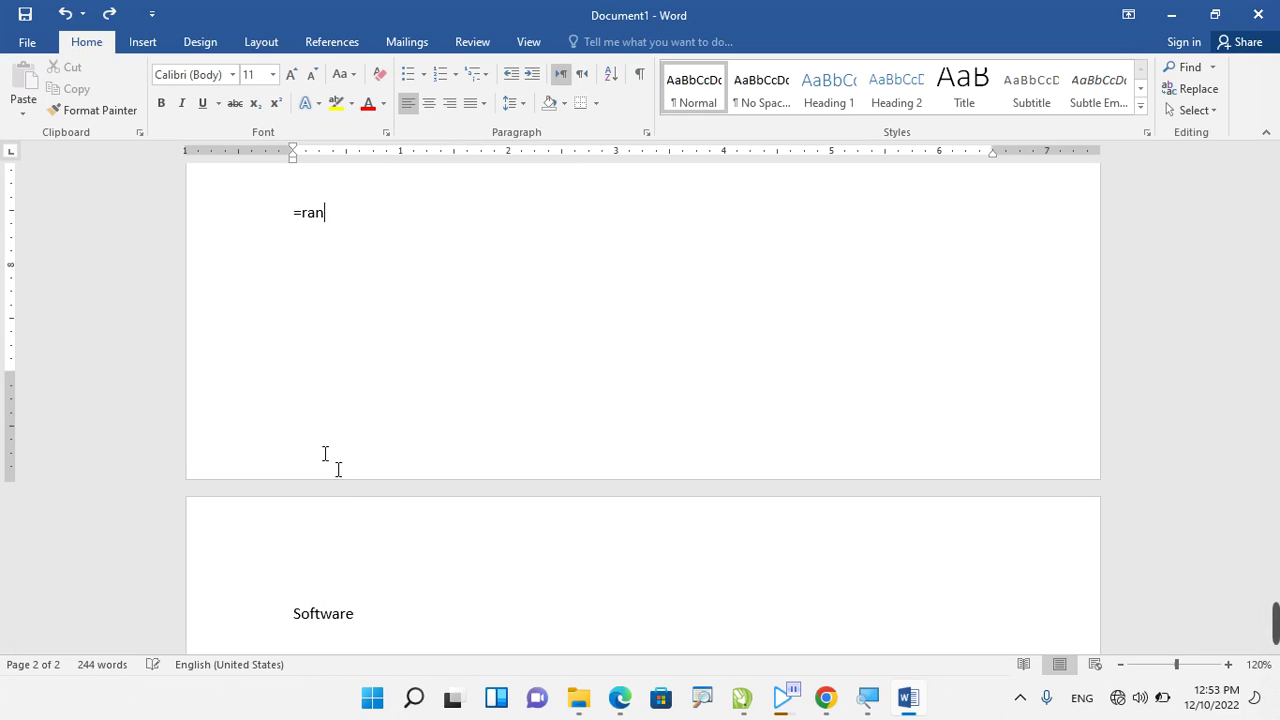
pyautogui.scroll(-3, 330, 480)
pyautogui.click(347, 443)
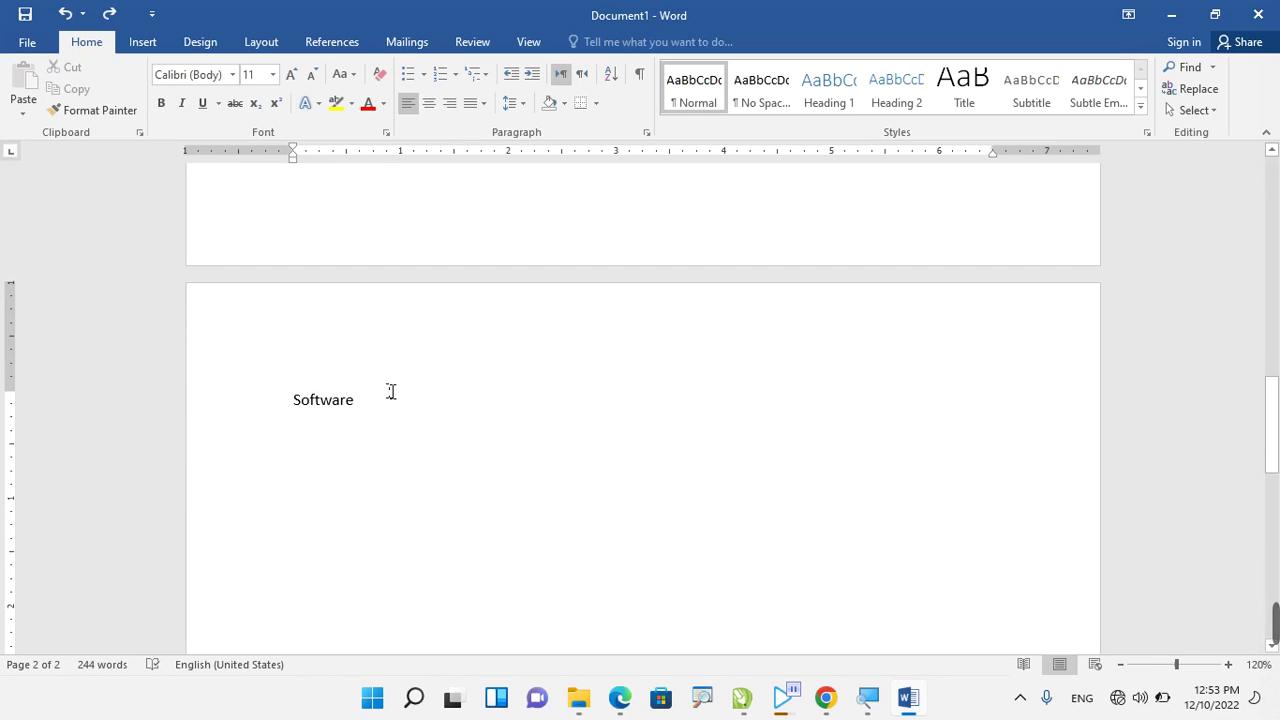
pyautogui.click(162, 392)
pyautogui.write('What is')
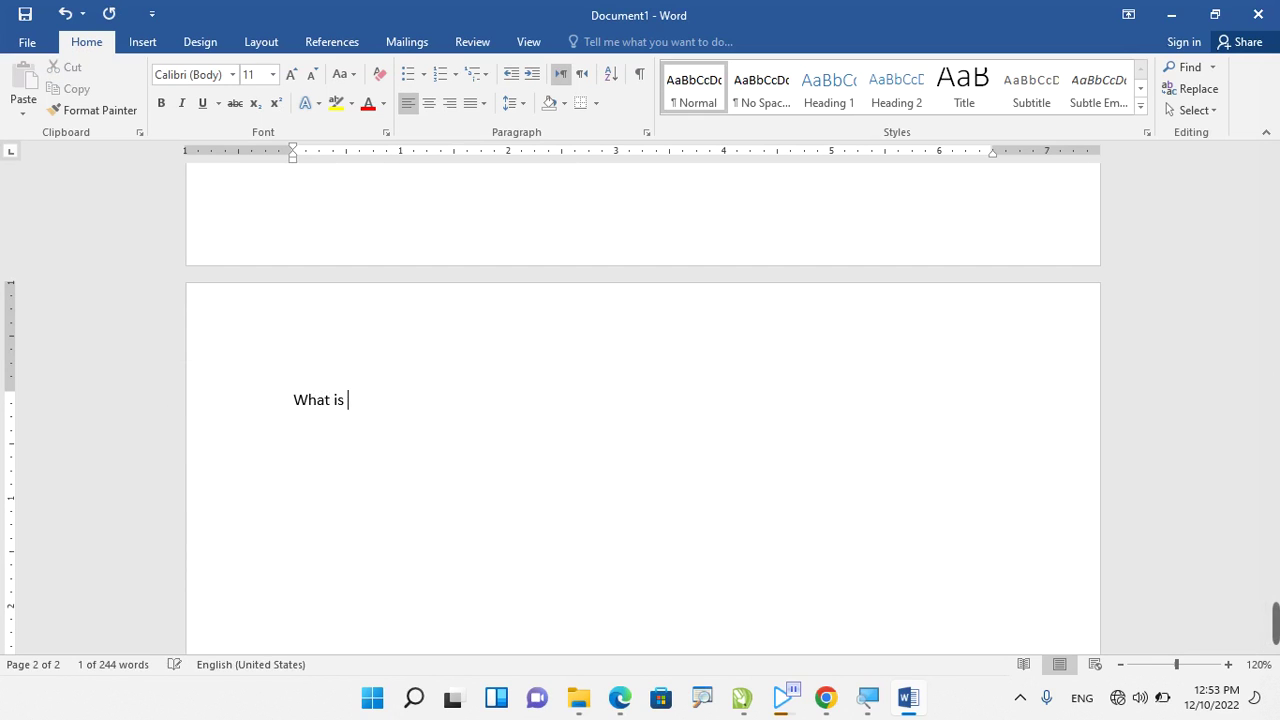
pyautogui.write('Software?')
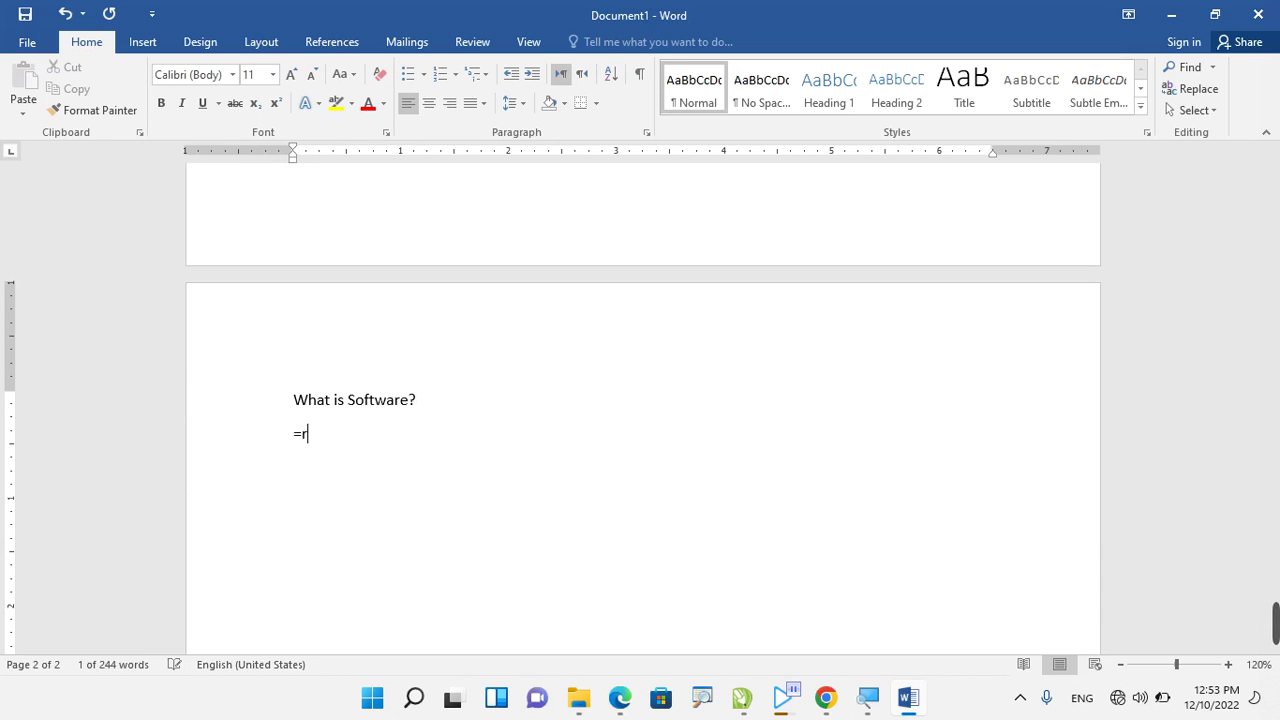
pyautogui.write('and()')
pyautogui.press('Return')
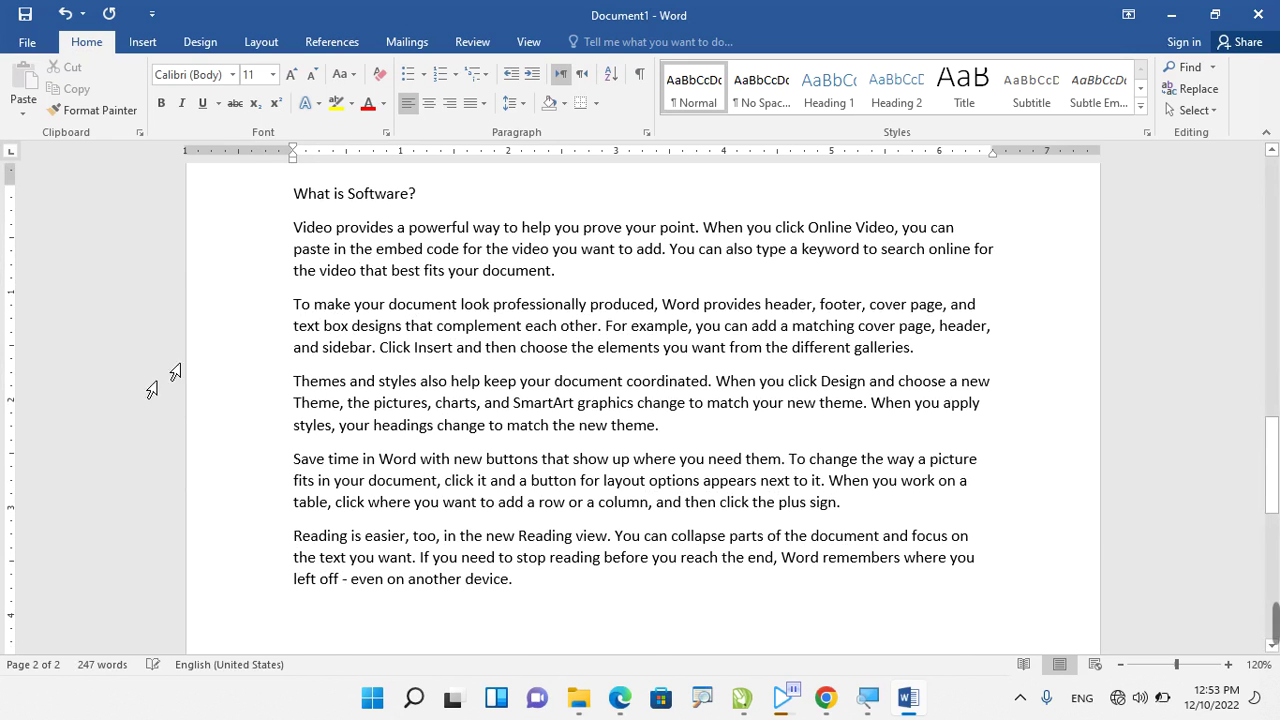
# Insert picture 'm', a Windows Start menu screenshot, from Banners Photos below the Software paragraphs.
pyautogui.click(143, 41)
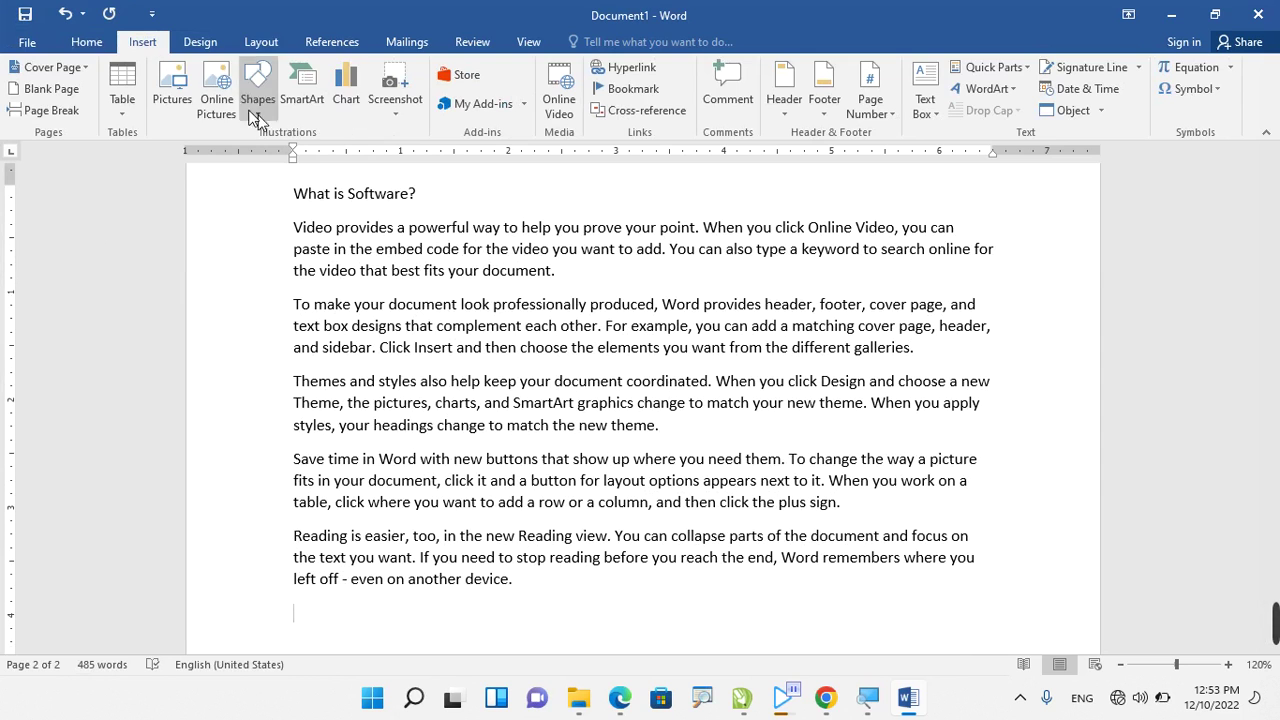
pyautogui.click(172, 92)
pyautogui.scroll(-1, 470, 250)
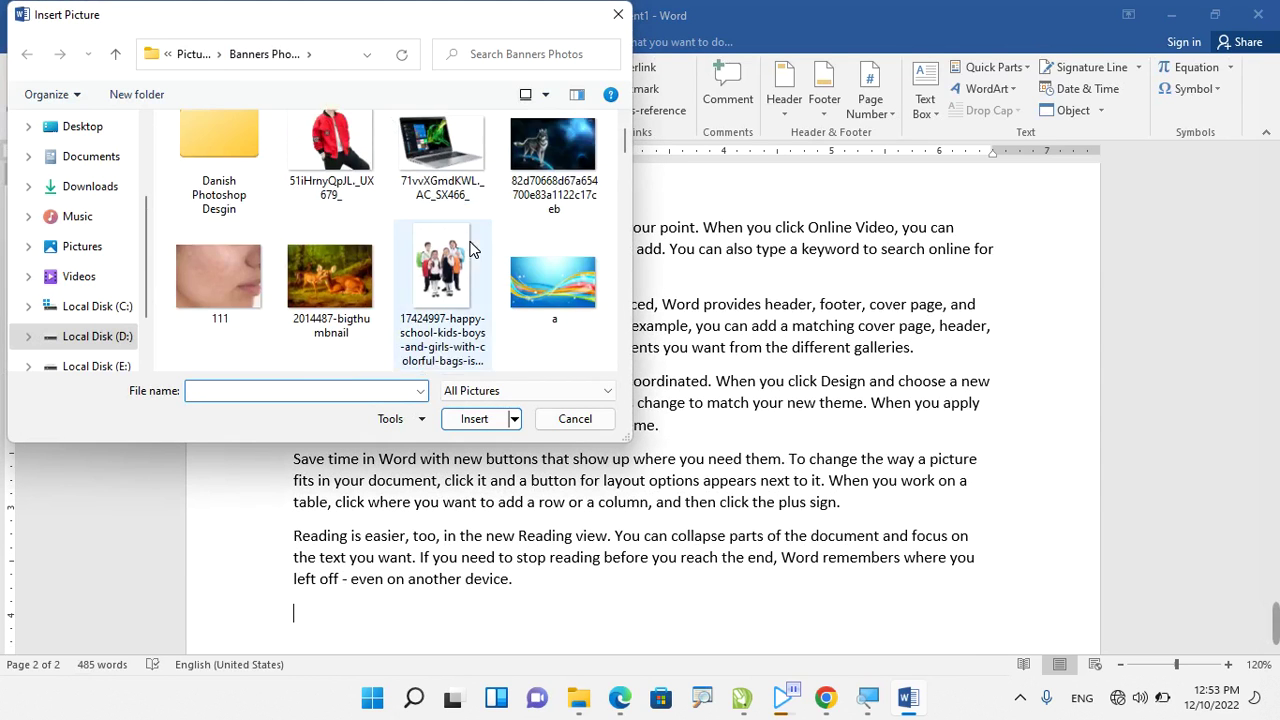
pyautogui.scroll(-1, 472, 250)
pyautogui.scroll(-2, 501, 240)
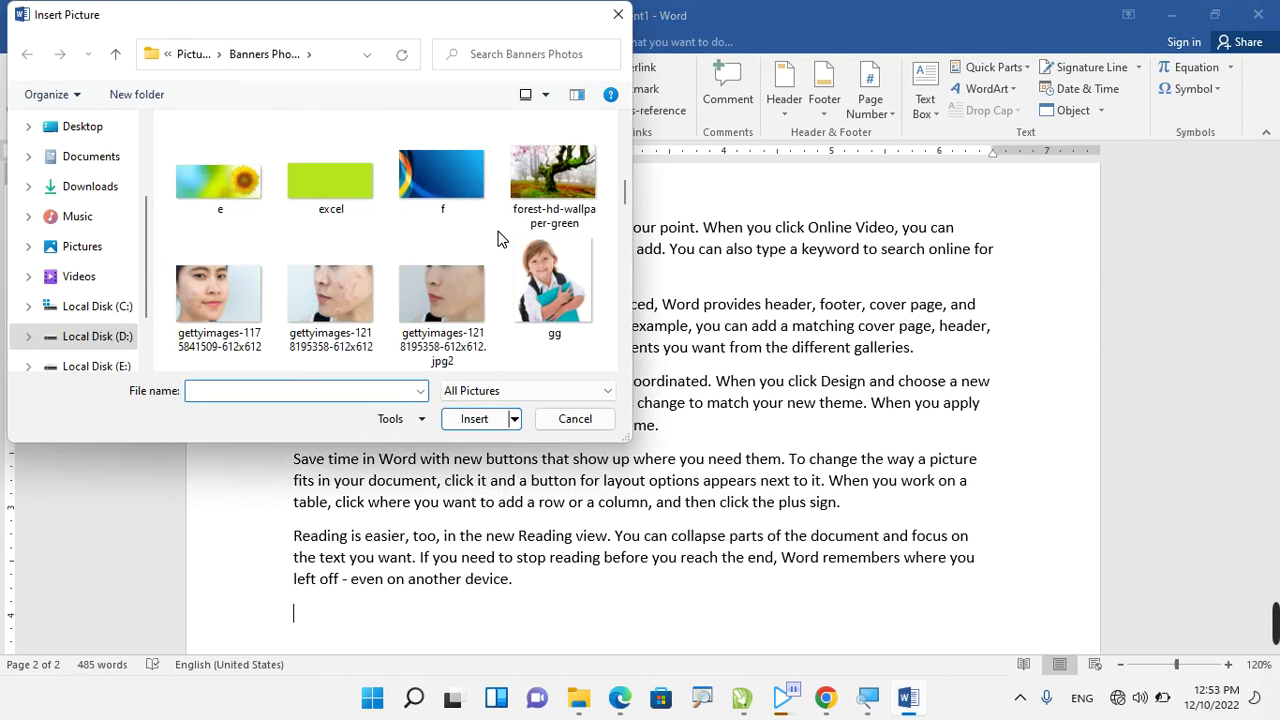
pyautogui.scroll(-2, 501, 240)
pyautogui.scroll(-2, 501, 240)
pyautogui.scroll(-2, 501, 240)
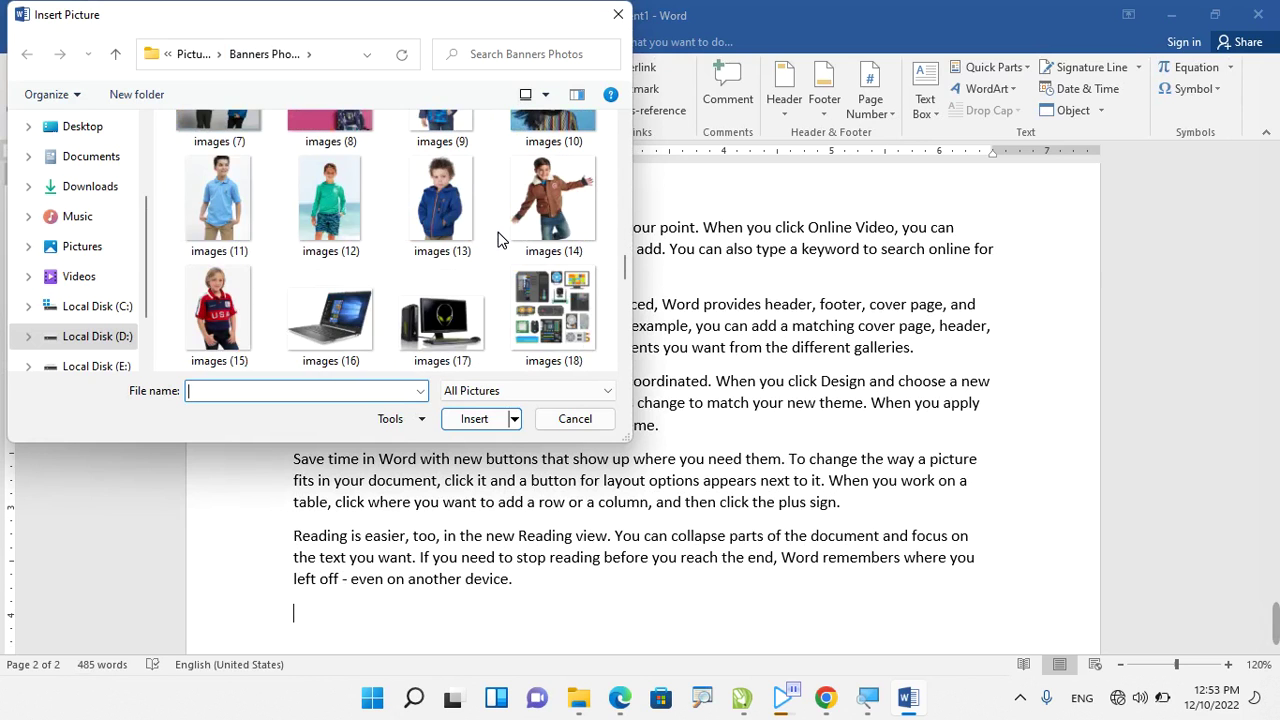
pyautogui.scroll(-3, 501, 242)
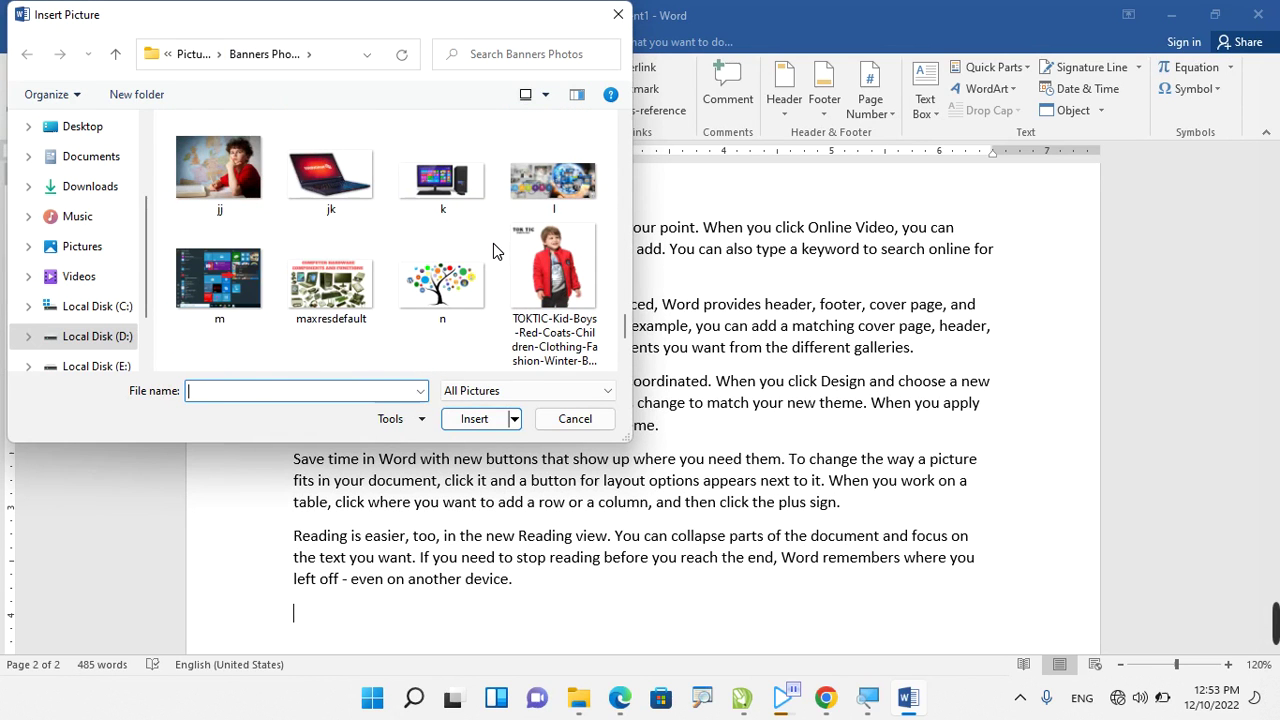
pyautogui.scroll(-1, 490, 250)
pyautogui.scroll(3, 481, 254)
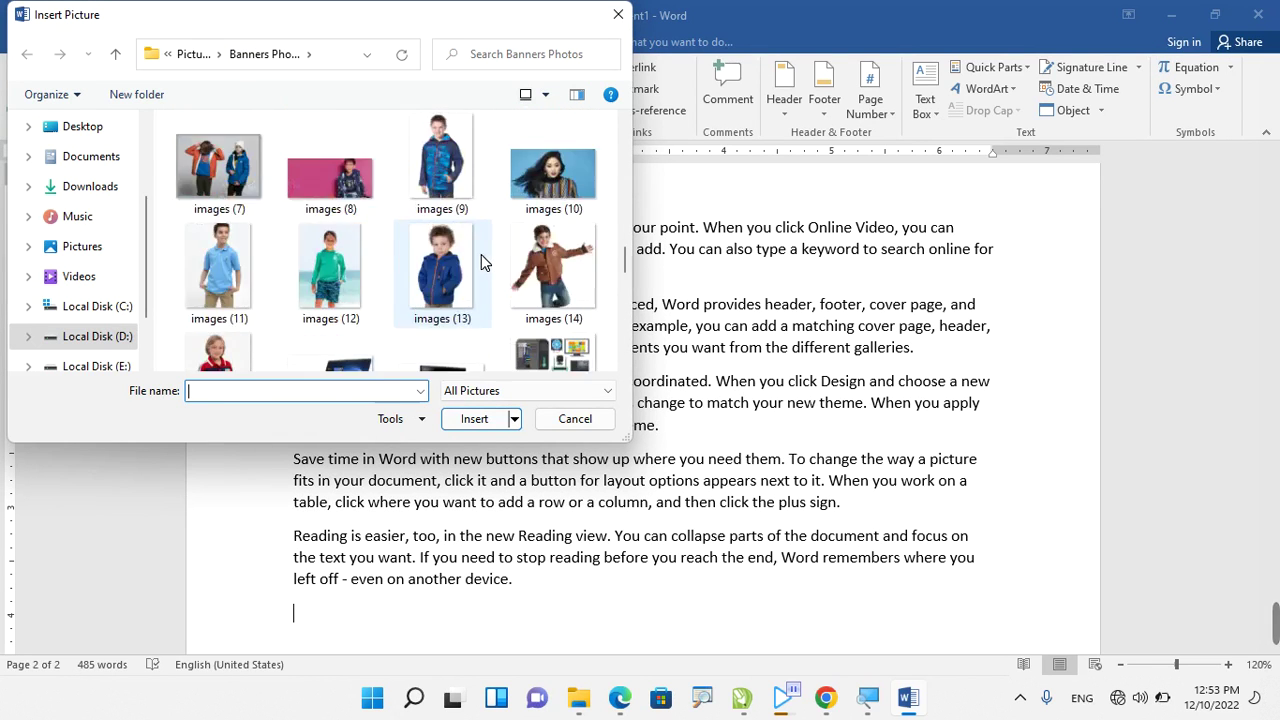
pyautogui.scroll(1, 481, 254)
pyautogui.scroll(2, 481, 254)
pyautogui.scroll(2, 481, 254)
pyautogui.scroll(-4, 480, 261)
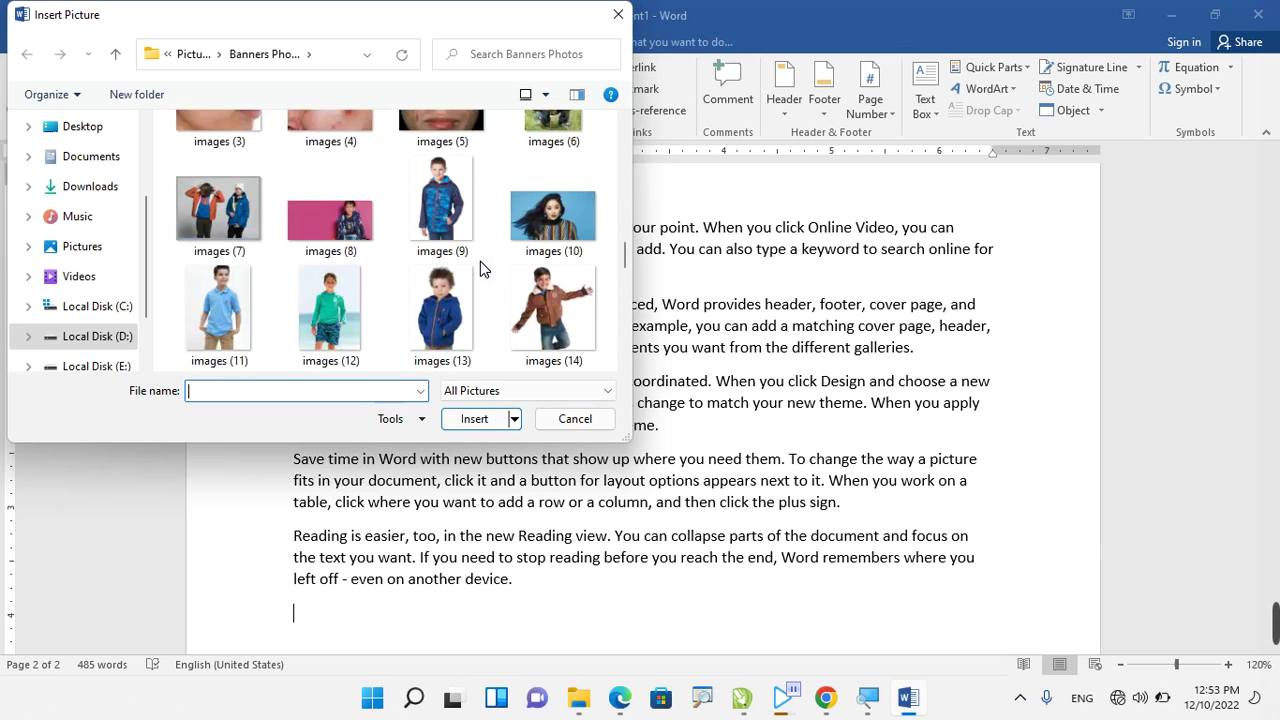
pyautogui.scroll(-5, 480, 265)
pyautogui.scroll(3, 480, 270)
pyautogui.scroll(-3, 480, 270)
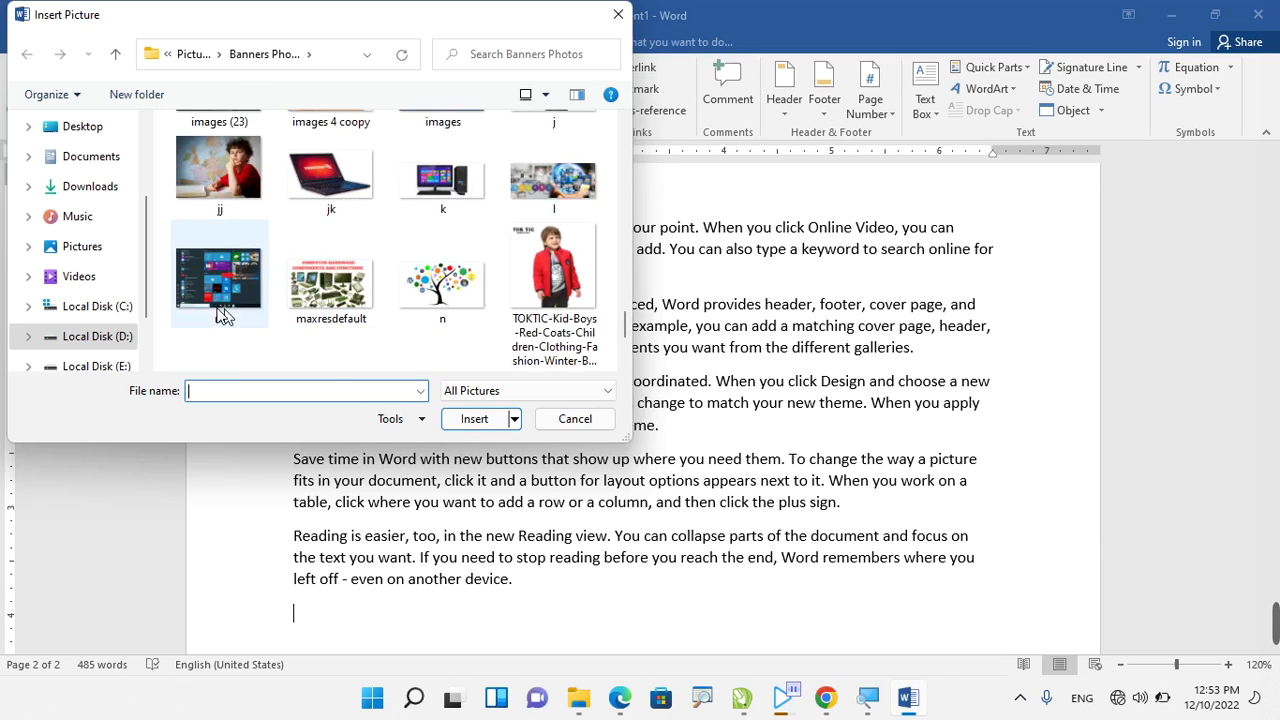
pyautogui.click(222, 314)
pyautogui.click(478, 420)
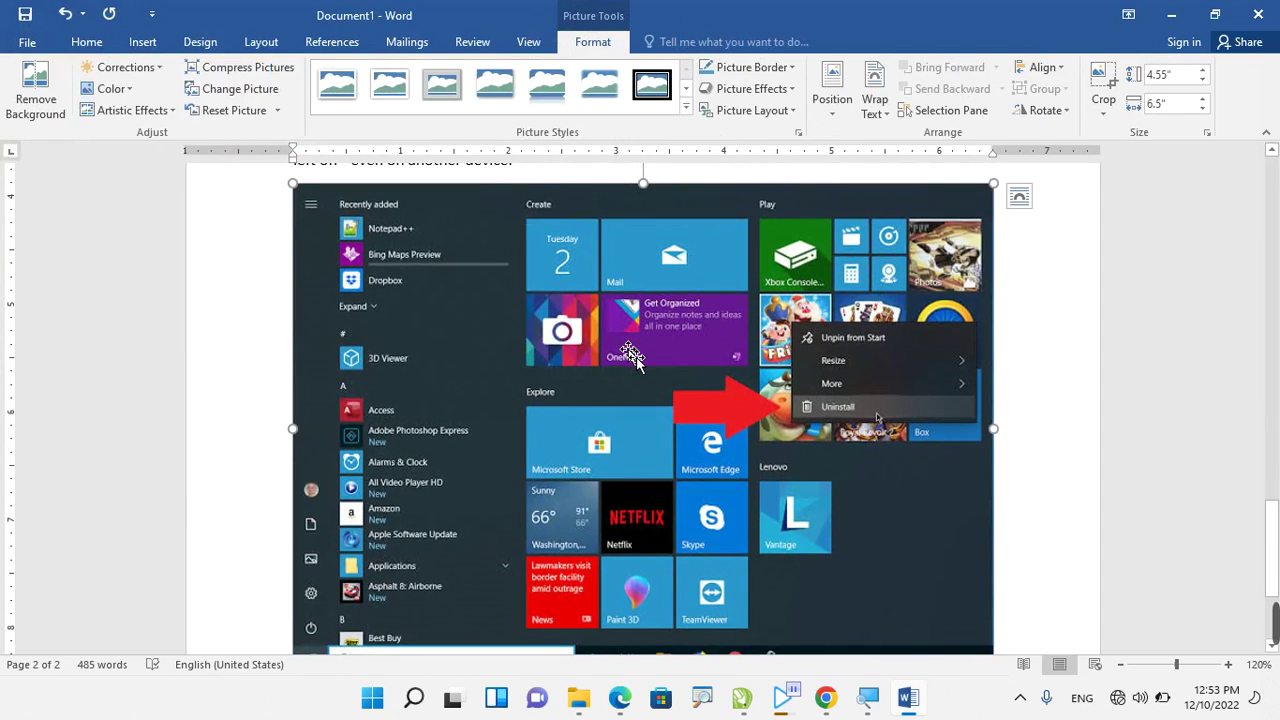
# Resize the Start menu screenshot down to about 2.37 by 3.39 inches.
pyautogui.keyDown('ctrl'); pyautogui.scroll(-2, 631, 355); pyautogui.keyUp('ctrl')
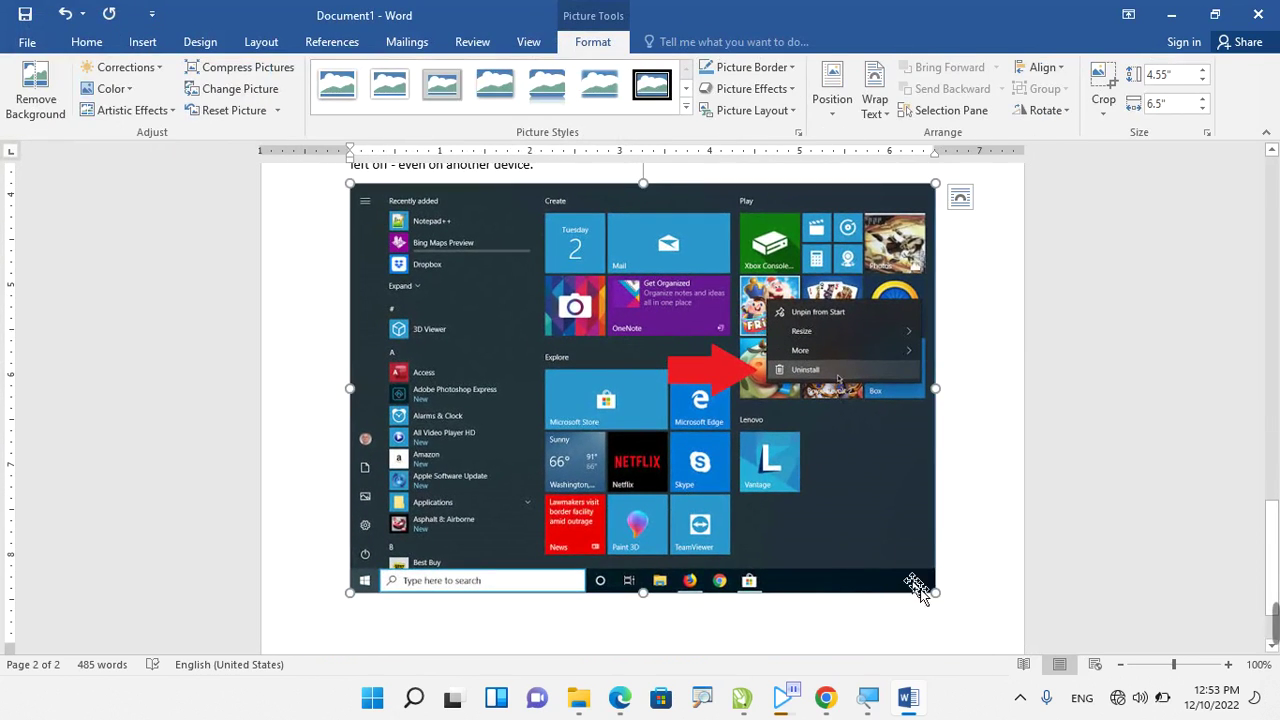
pyautogui.moveTo(935, 592); pyautogui.dragTo(659, 340)
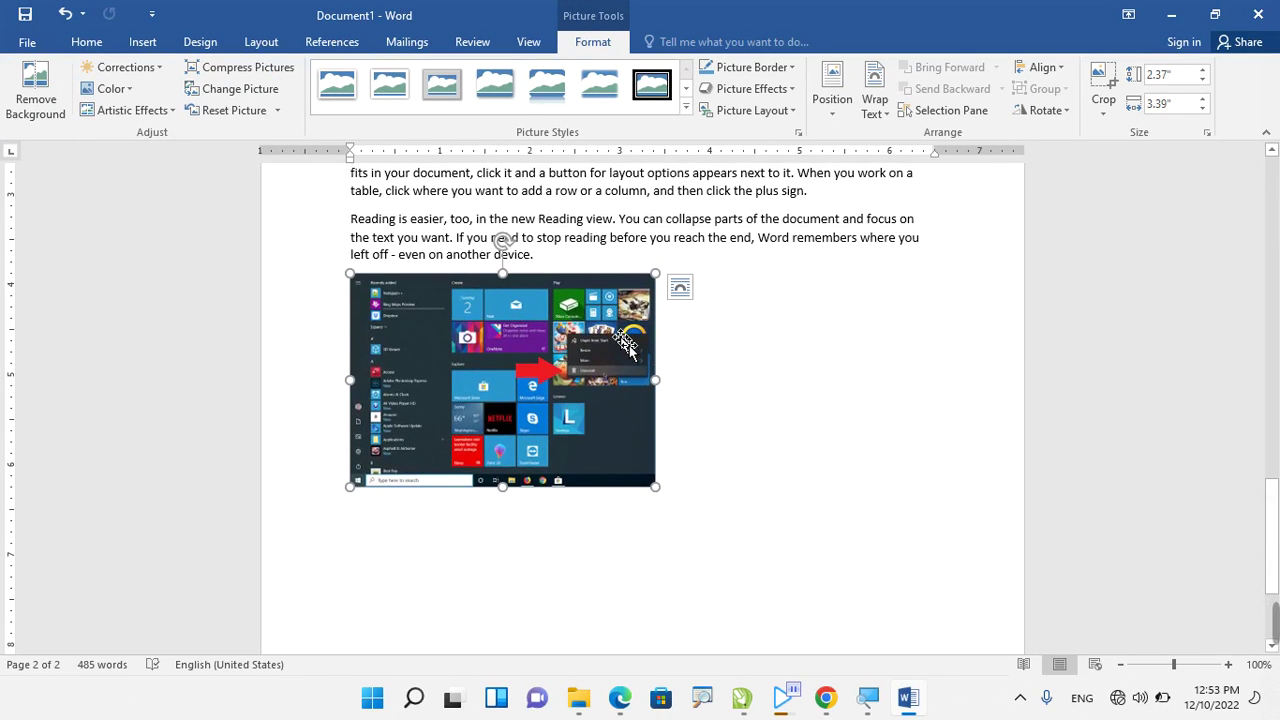
pyautogui.click(686, 108)
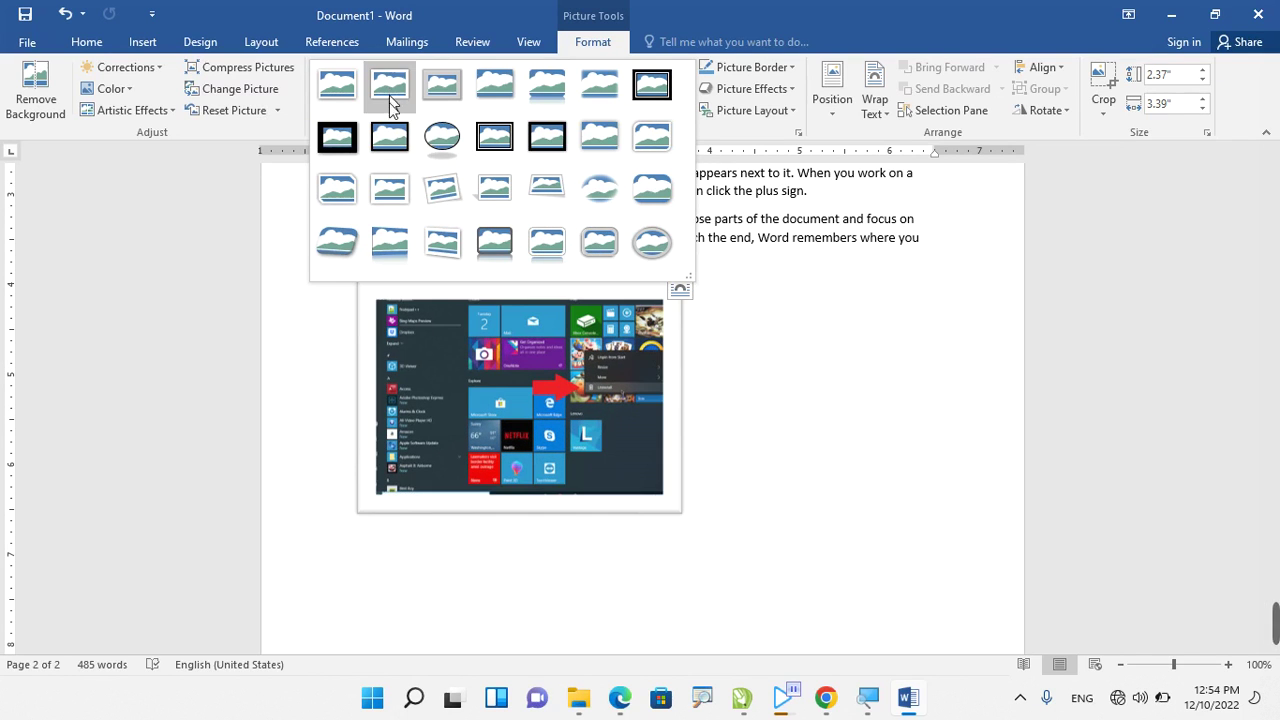
# Apply the Reflected Rounded Rectangle picture style to the Start menu screenshot.
pyautogui.click(556, 247)
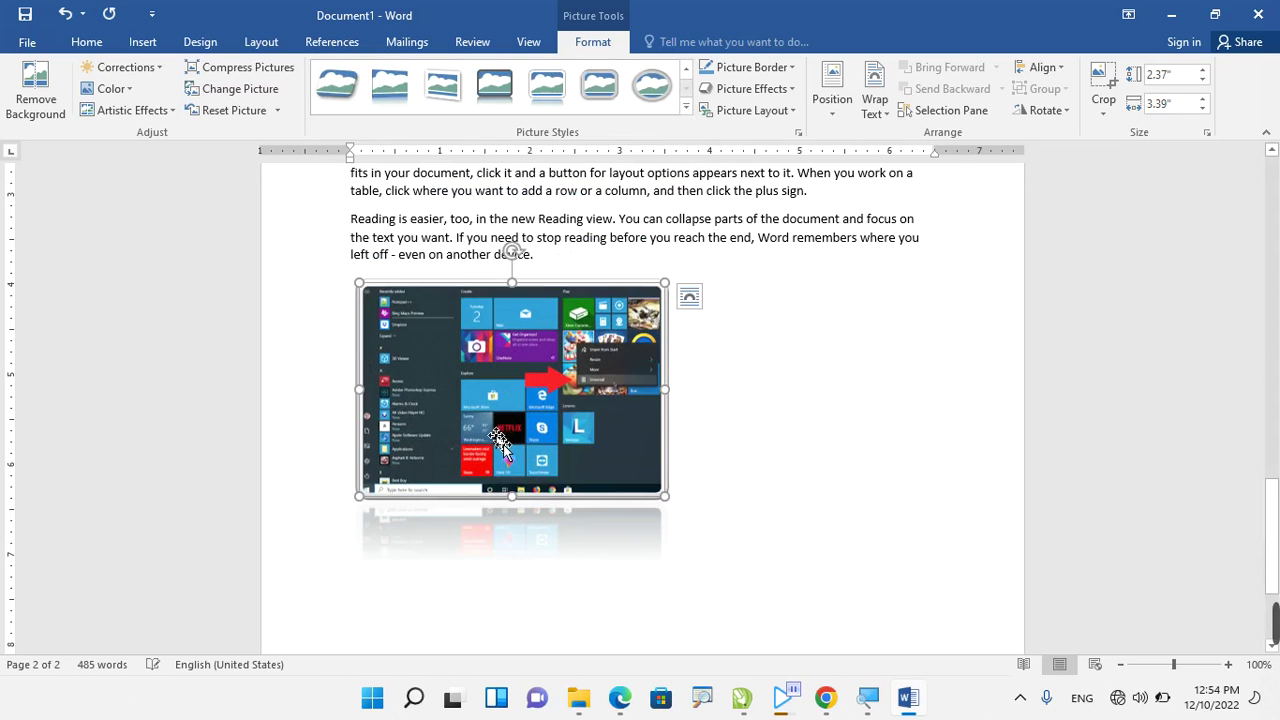
pyautogui.scroll(4, 503, 444)
pyautogui.scroll(-5, 372, 431)
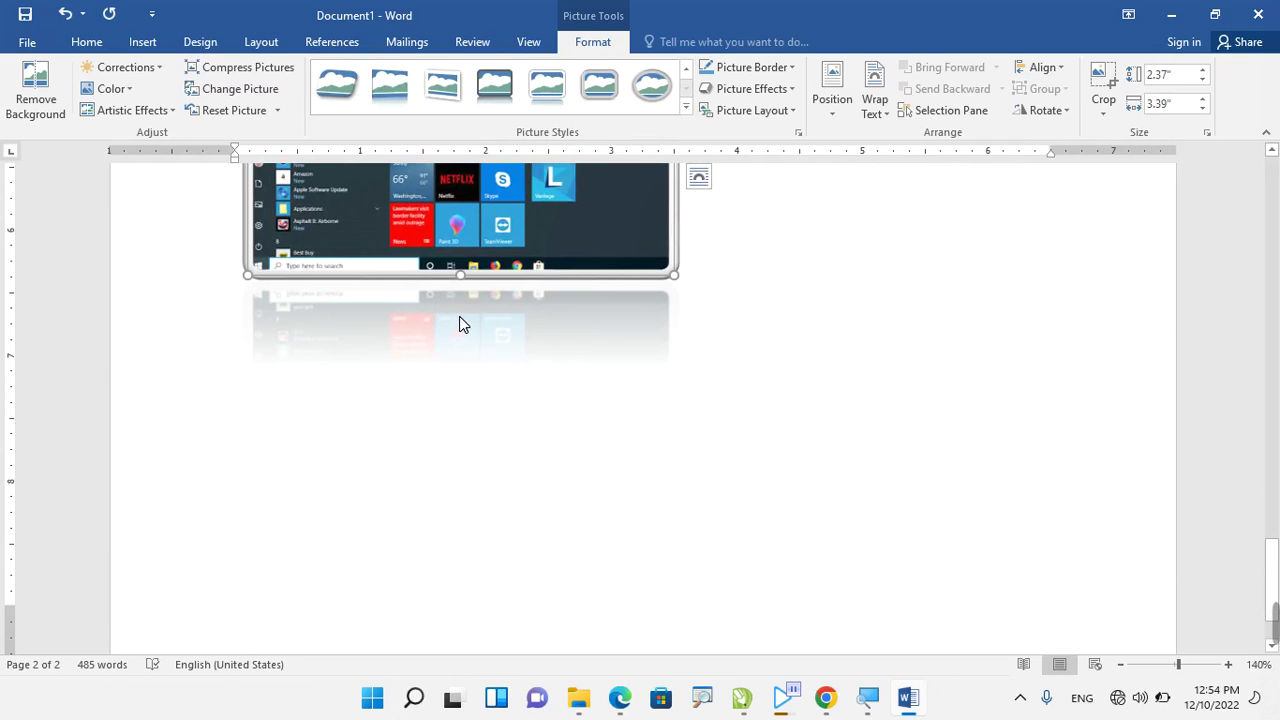
pyautogui.scroll(2, 469, 329)
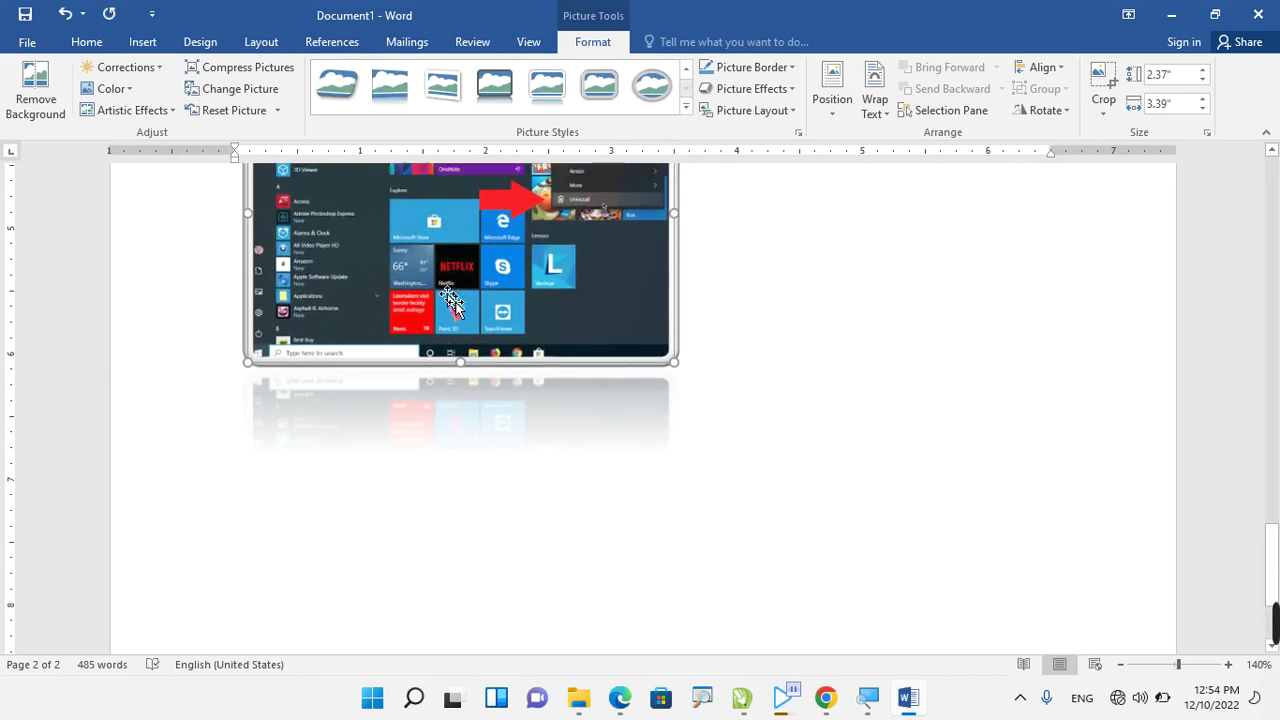
pyautogui.scroll(3, 452, 300)
pyautogui.scroll(1, 452, 300)
pyautogui.scroll(4, 450, 297)
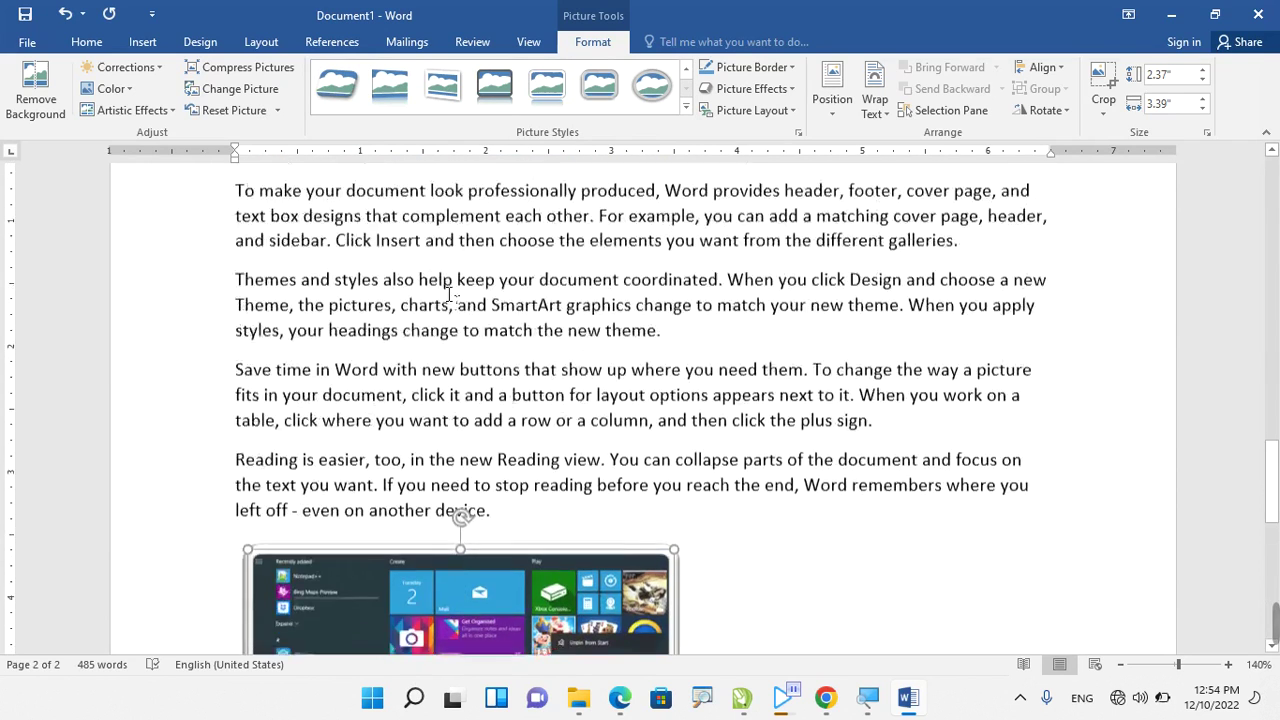
pyautogui.scroll(4, 450, 295)
pyautogui.scroll(4, 450, 295)
pyautogui.scroll(1, 563, 297)
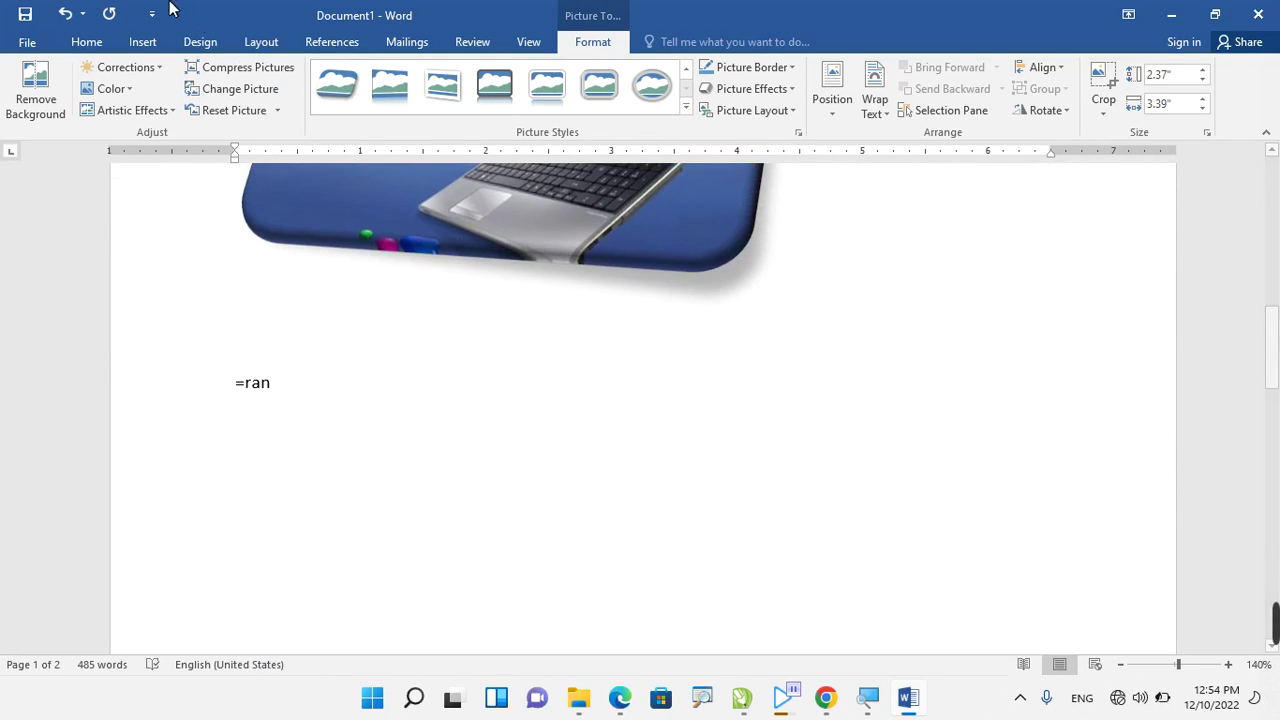
pyautogui.click(39, 45)
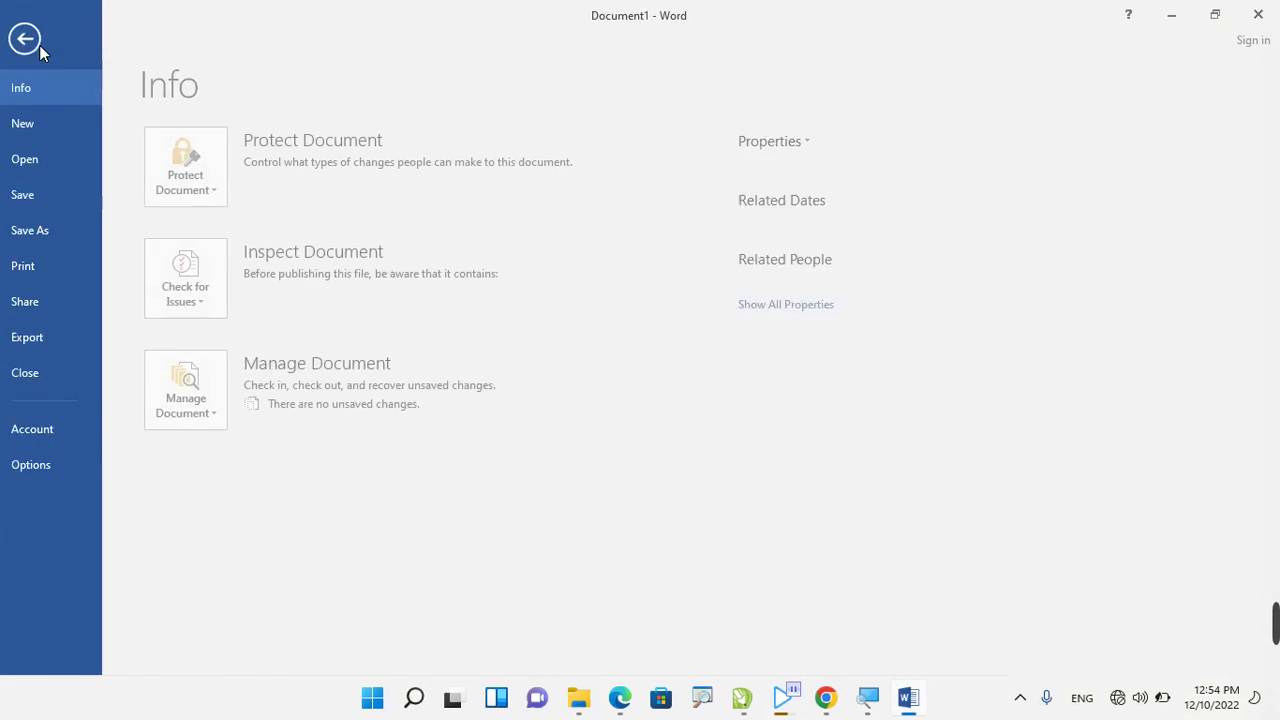
pyautogui.click(72, 272)
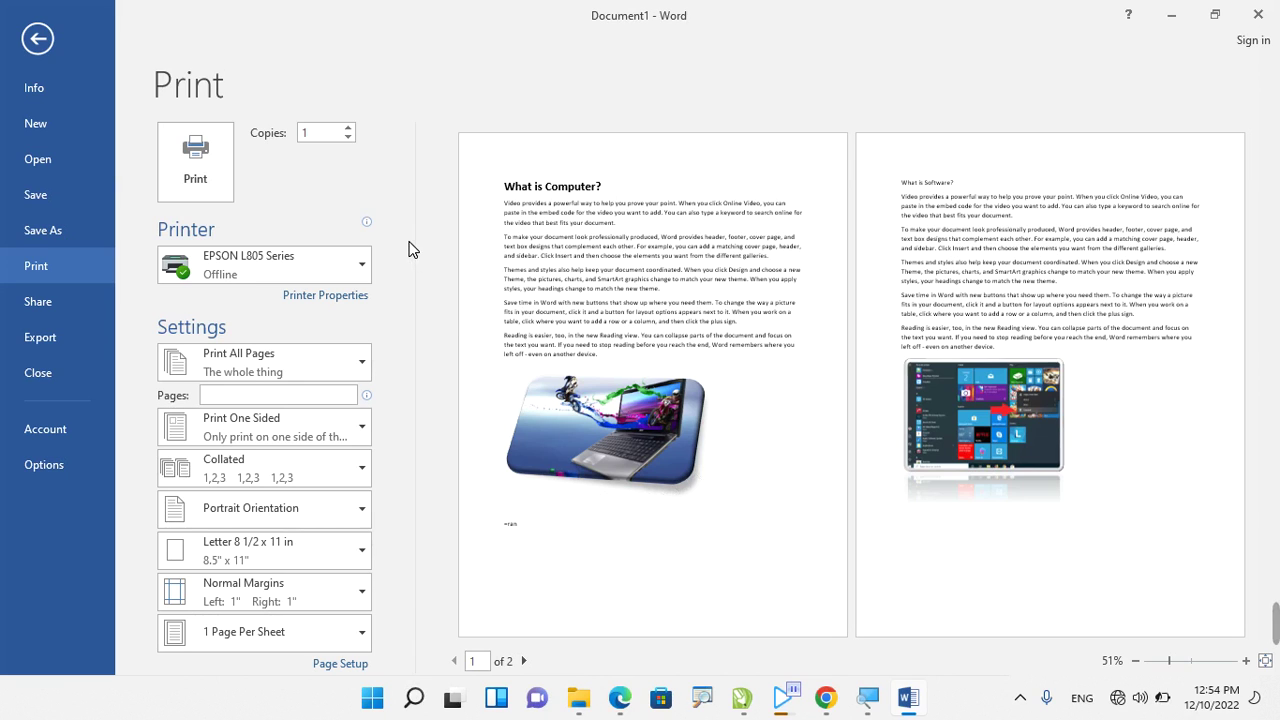
pyautogui.click(36, 40)
# Recolour the laptop picture dark gold using the Format Color options.
pyautogui.scroll(3, 407, 355)
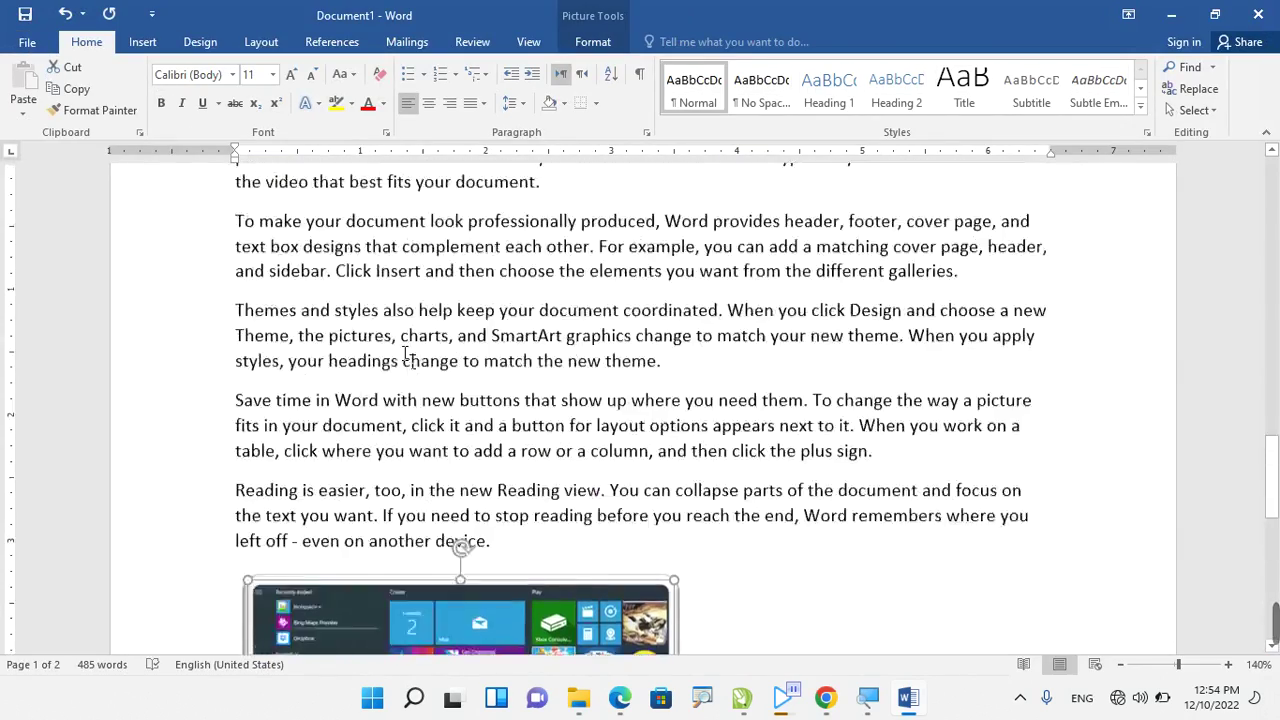
pyautogui.scroll(4, 407, 355)
pyautogui.scroll(-15, 406, 358)
pyautogui.scroll(2, 404, 362)
pyautogui.scroll(1, 400, 366)
pyautogui.click(478, 308)
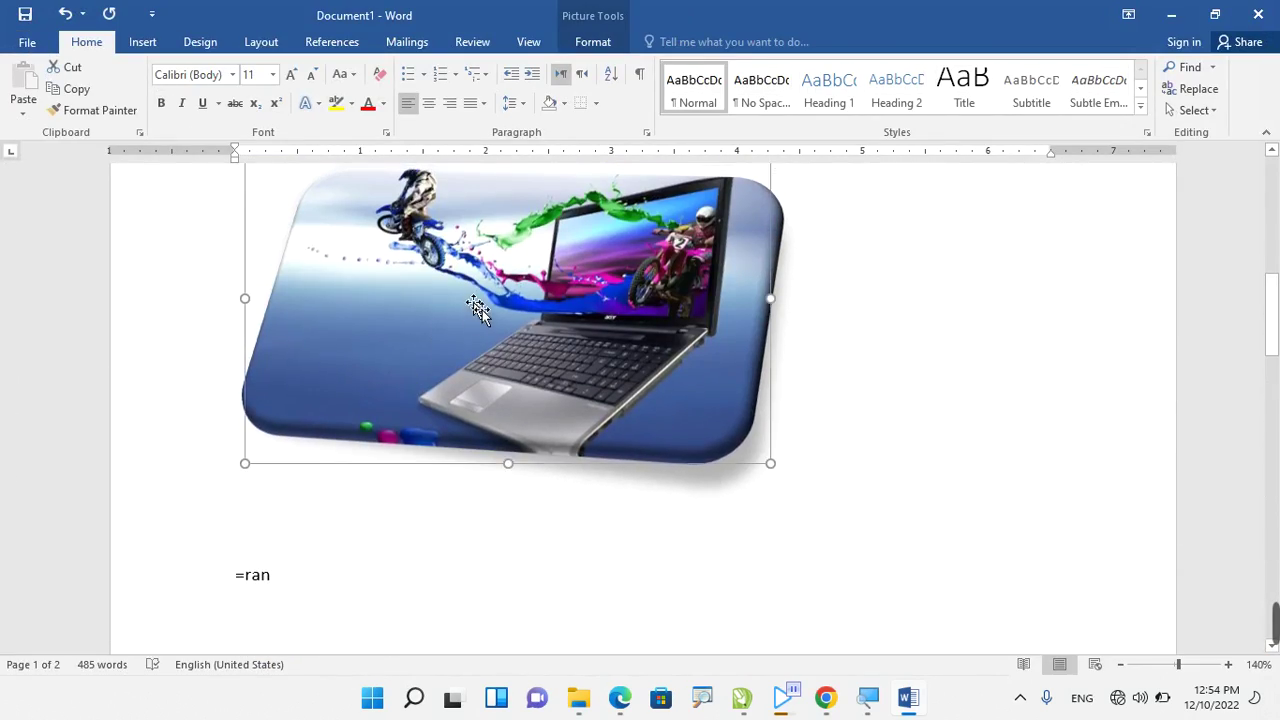
pyautogui.scroll(4, 470, 318)
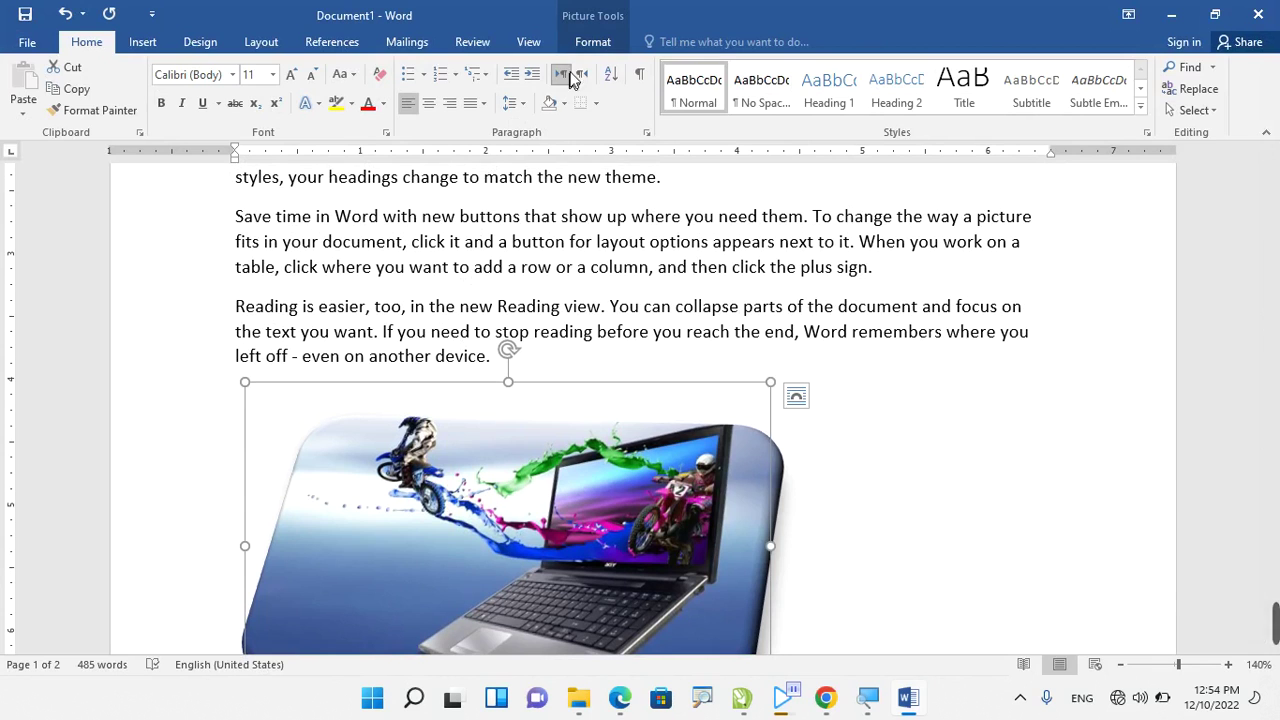
pyautogui.click(595, 44)
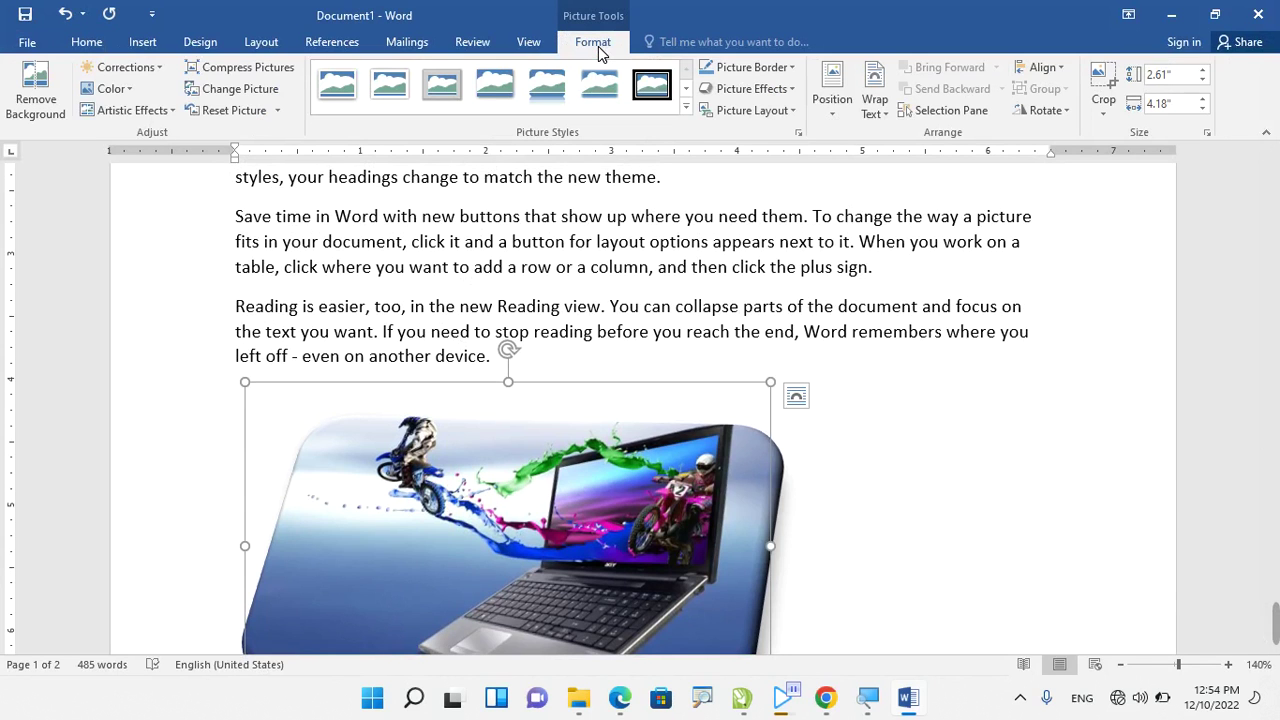
pyautogui.click(123, 92)
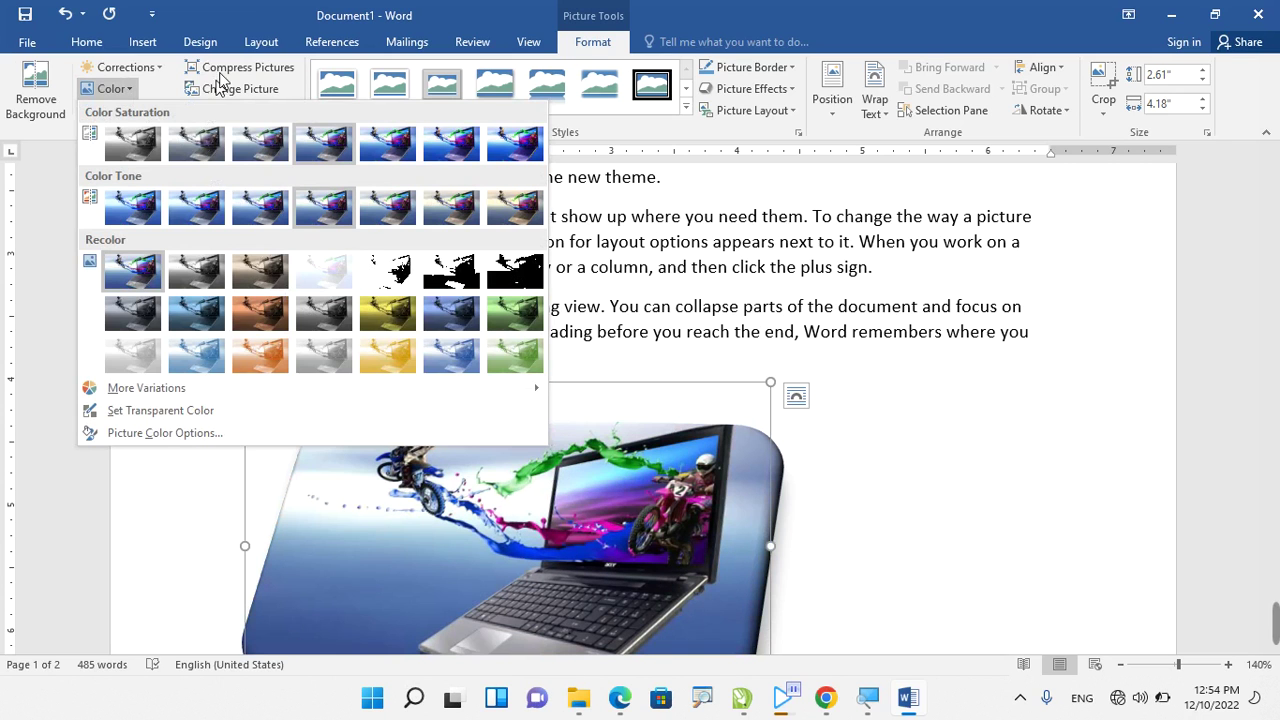
pyautogui.click(110, 90)
pyautogui.click(110, 92)
pyautogui.click(387, 318)
# Review the picture's Color options again and close the menu.
pyautogui.scroll(-2, 390, 310)
pyautogui.scroll(-2, 397, 300)
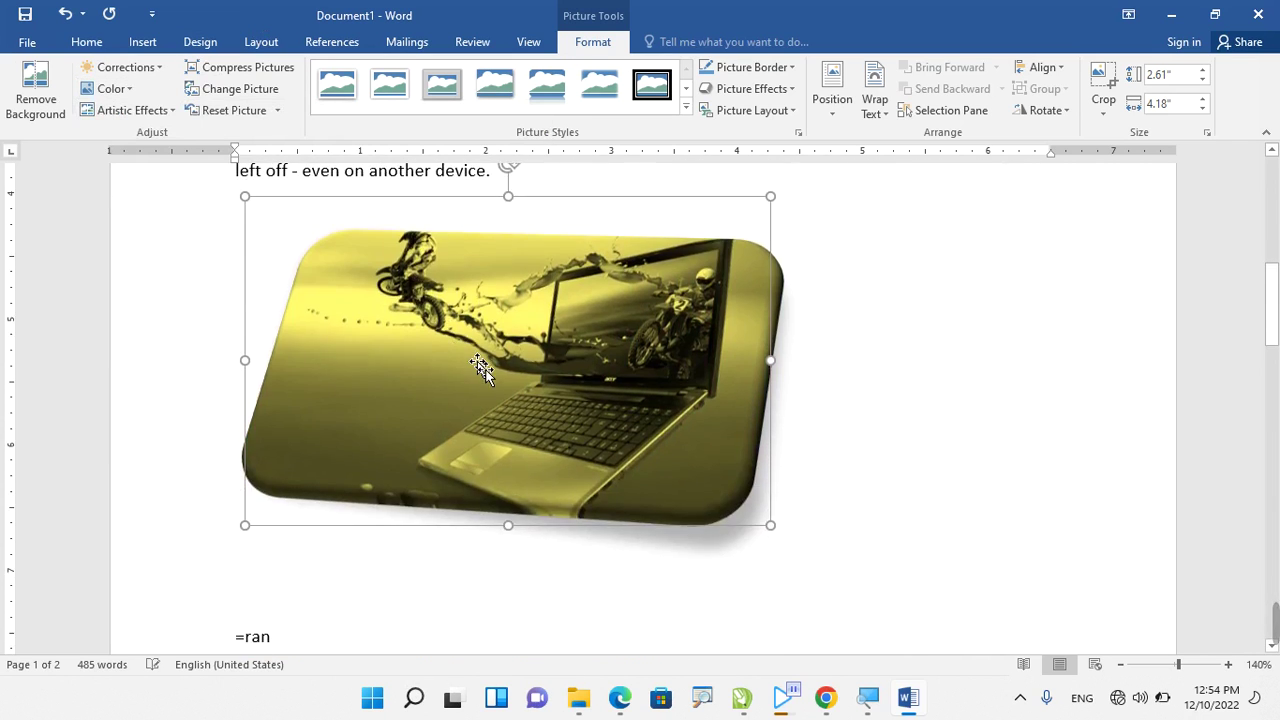
pyautogui.click(133, 92)
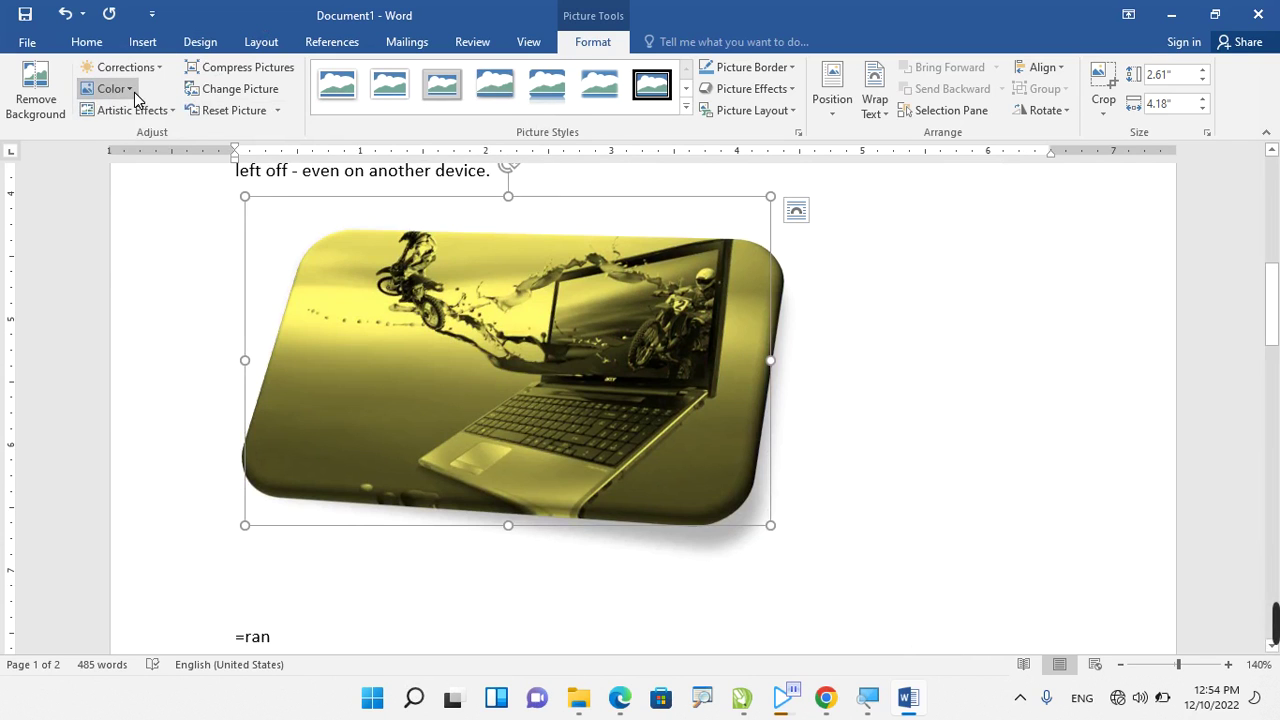
pyautogui.click(133, 92)
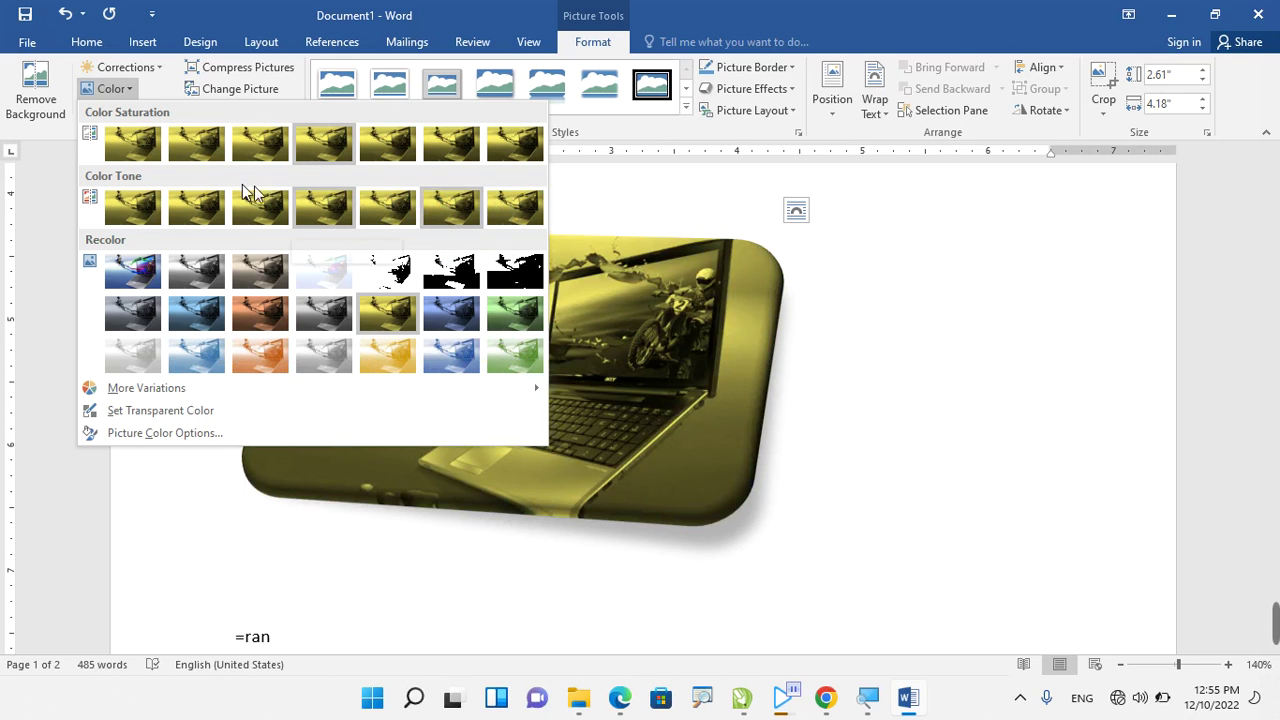
pyautogui.press('Escape')
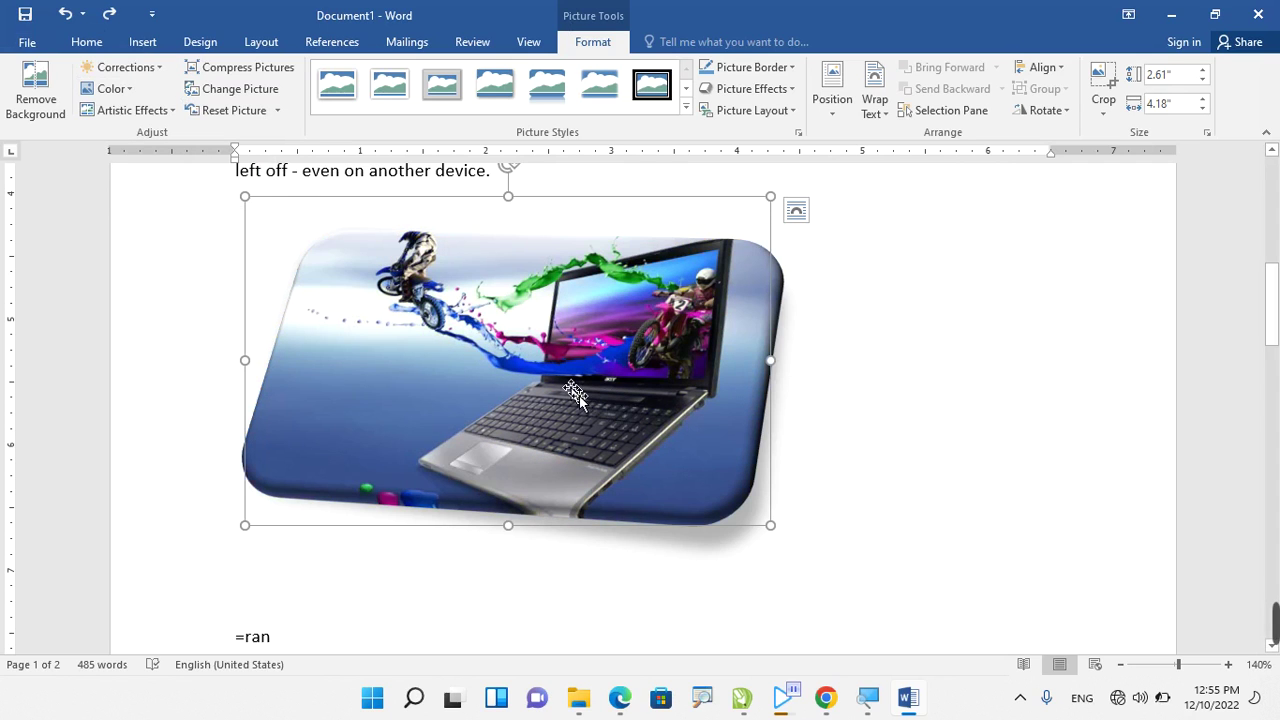
# Apply a brighter, higher-contrast Brightness/Contrast correction to the laptop picture.
pyautogui.click(150, 67)
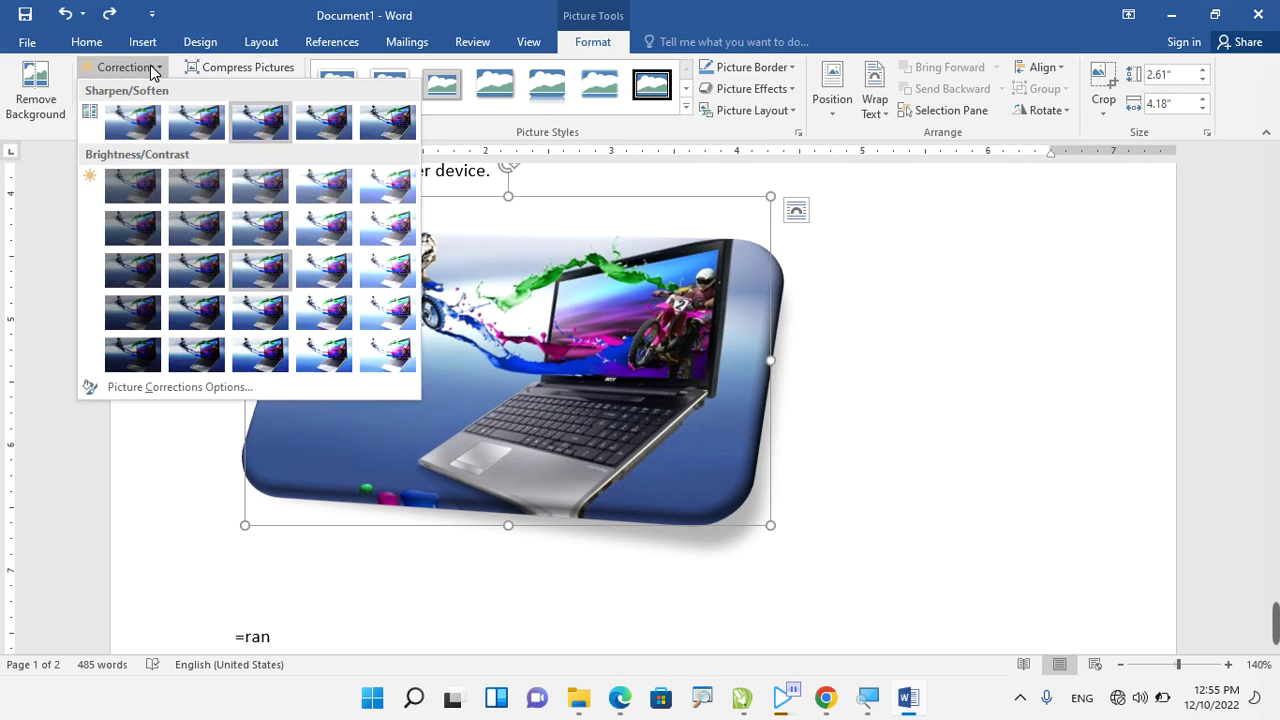
pyautogui.click(132, 356)
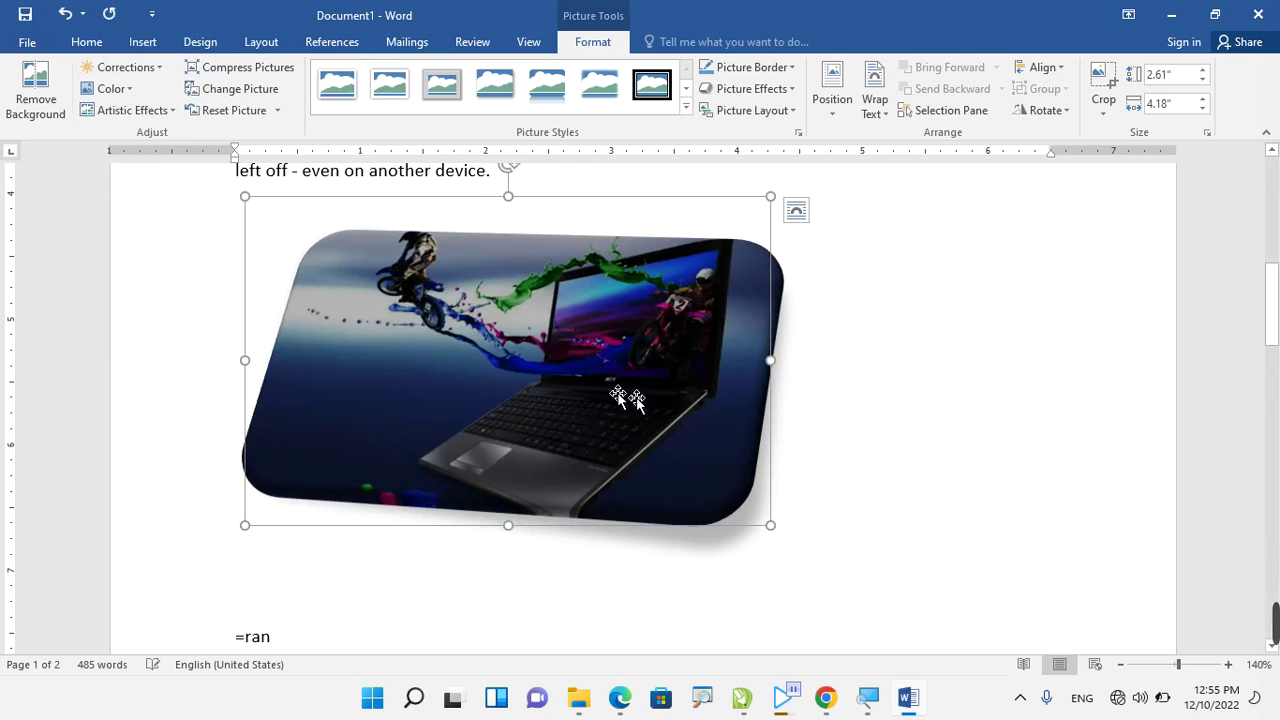
pyautogui.click(140, 67)
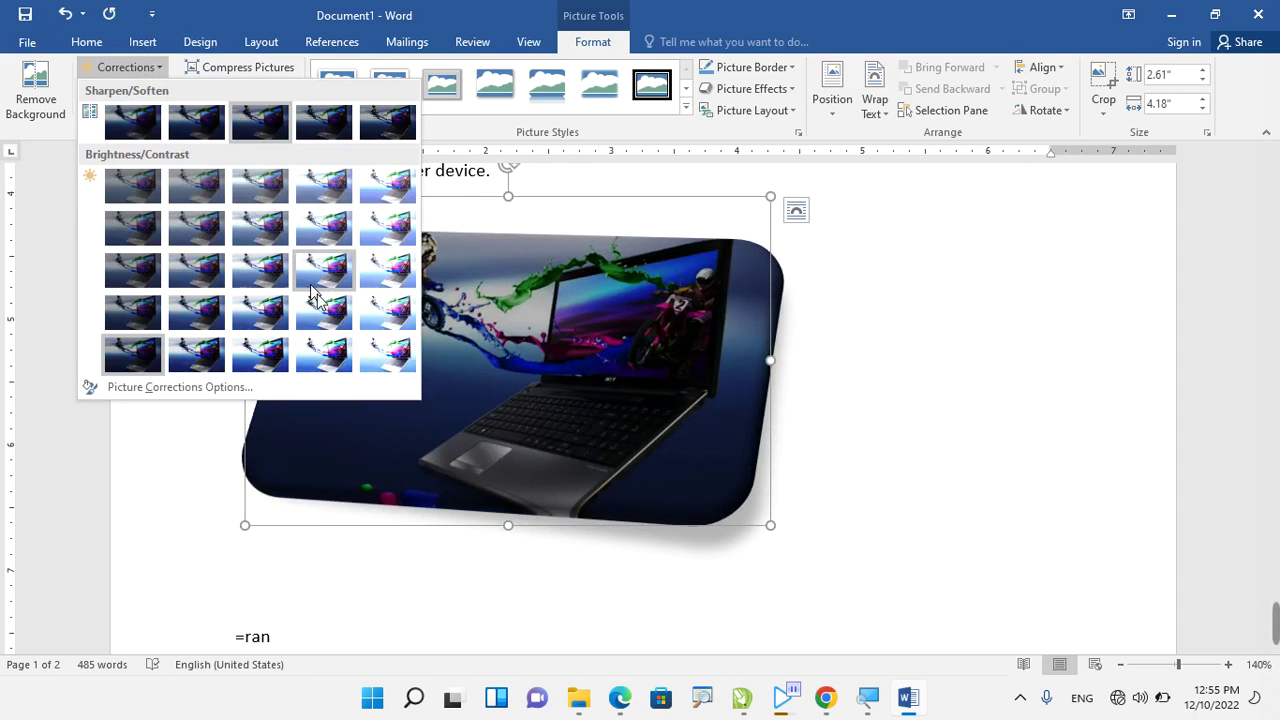
pyautogui.click(323, 354)
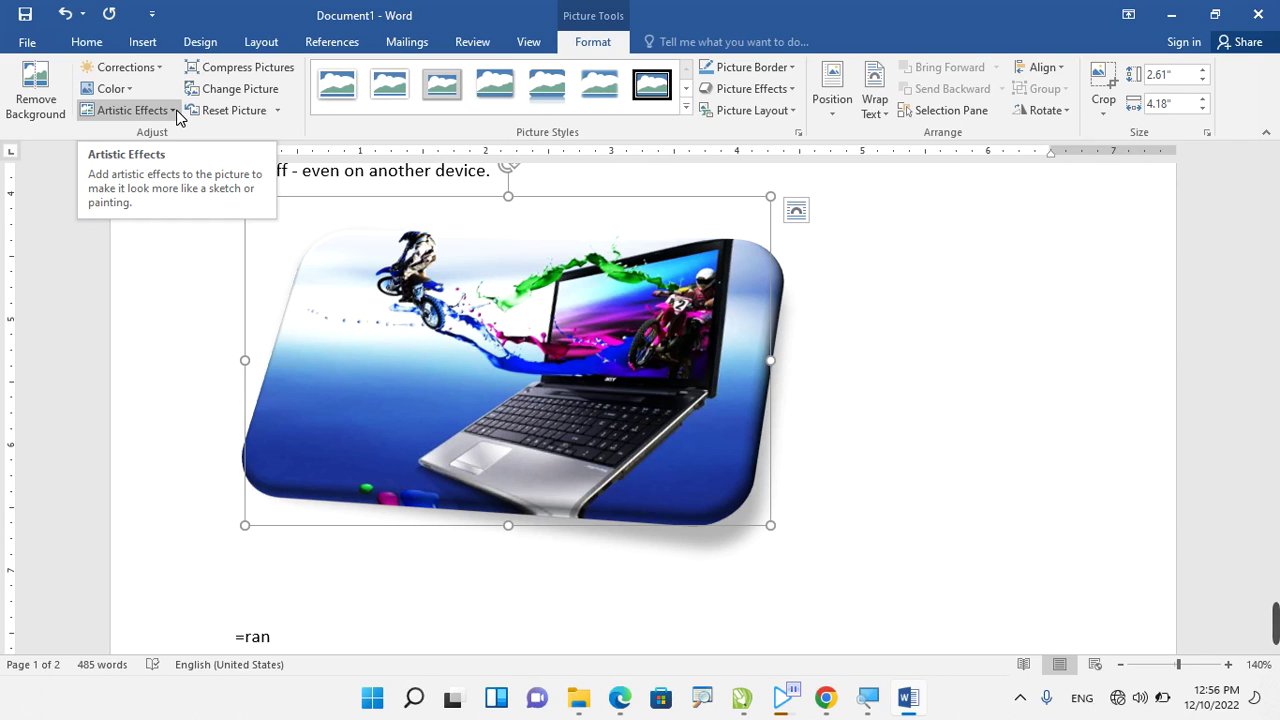
pyautogui.click(174, 111)
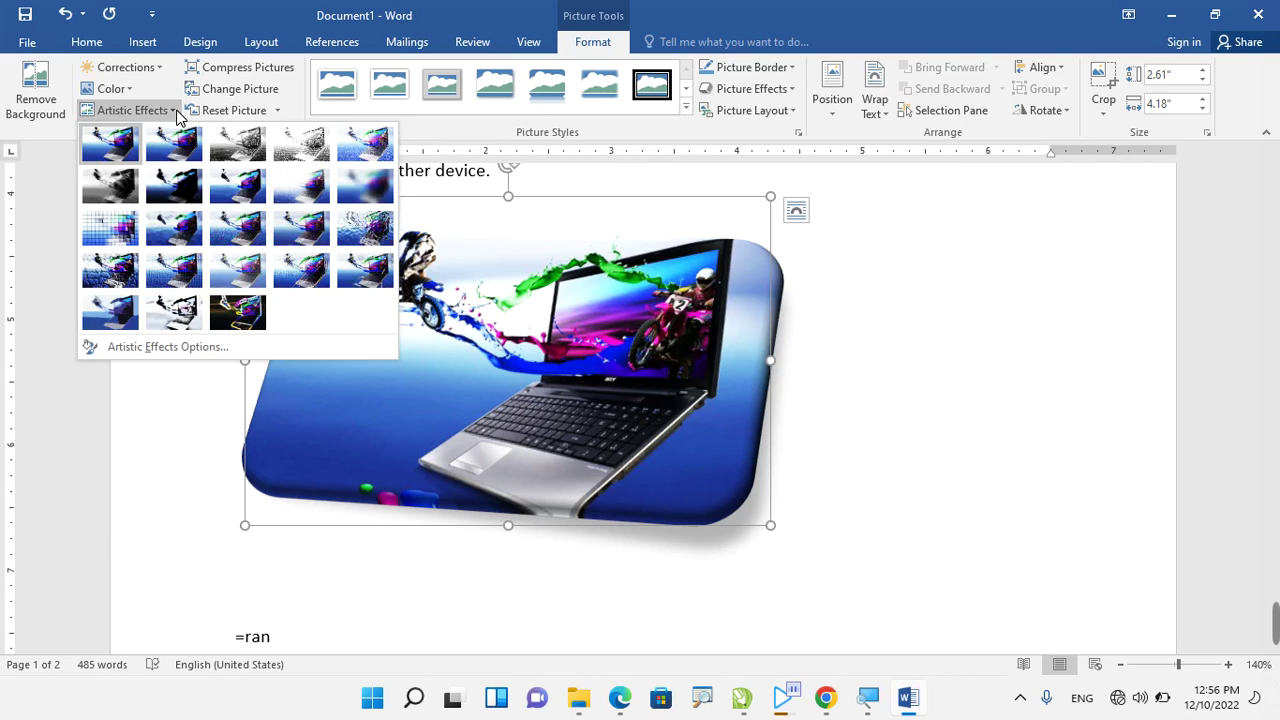
pyautogui.click(365, 228)
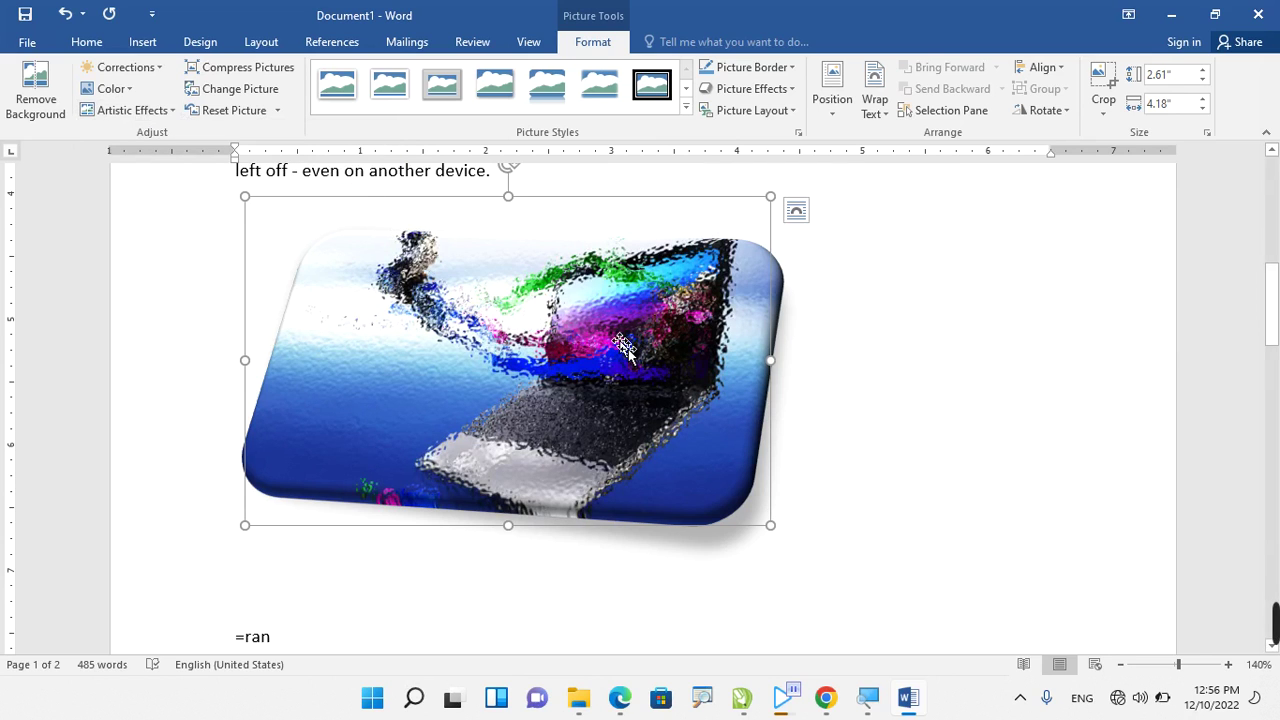
pyautogui.hotkey('ctrl', 'z')
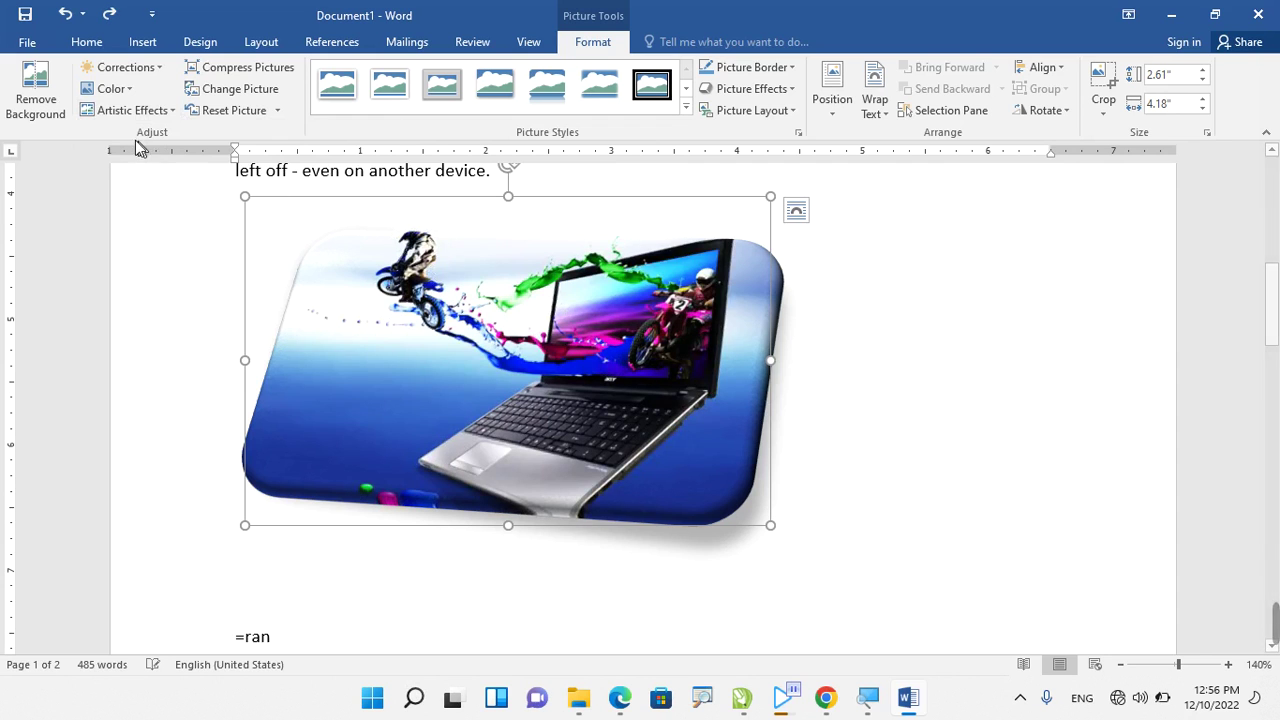
pyautogui.click(172, 112)
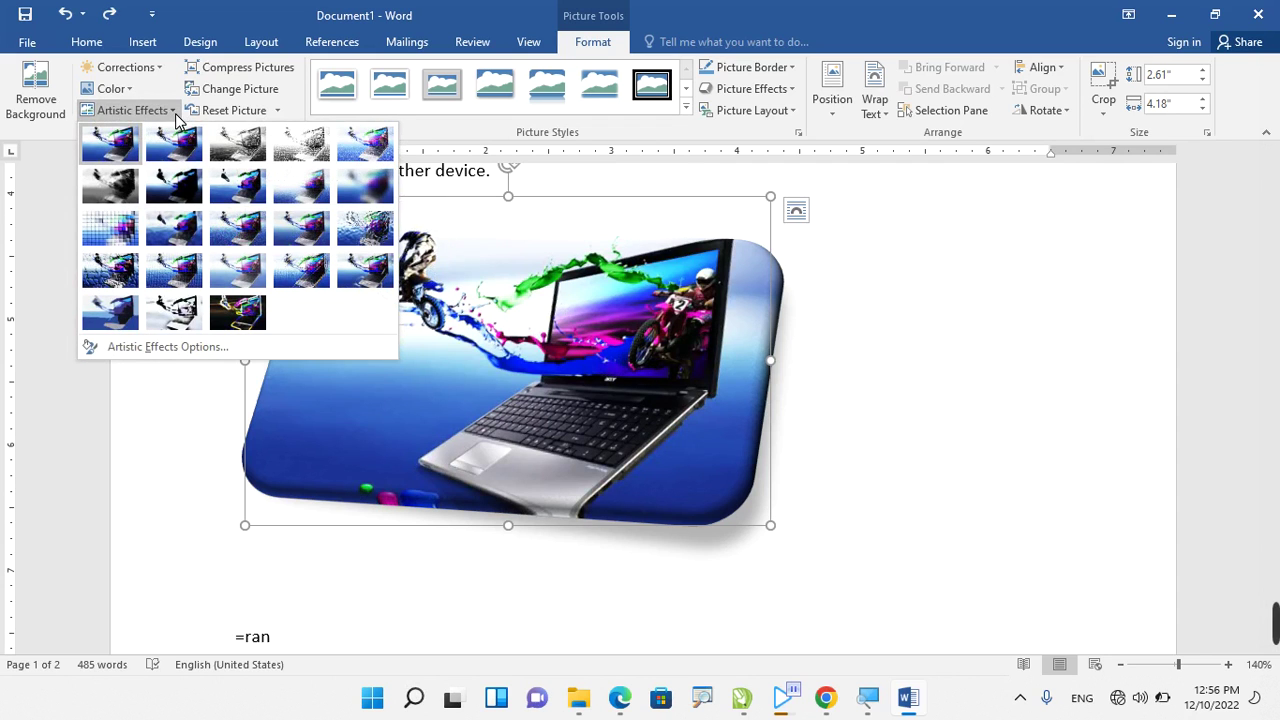
pyautogui.click(240, 312)
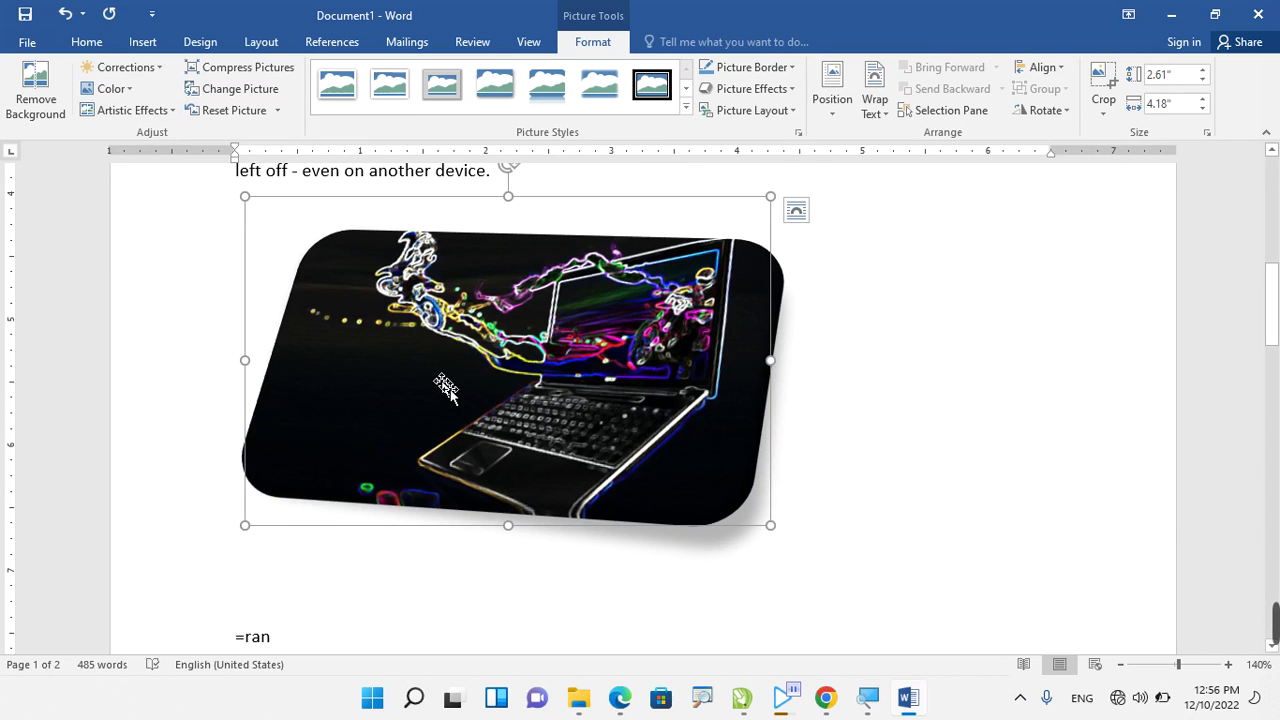
pyautogui.hotkey('ctrl', 'z')
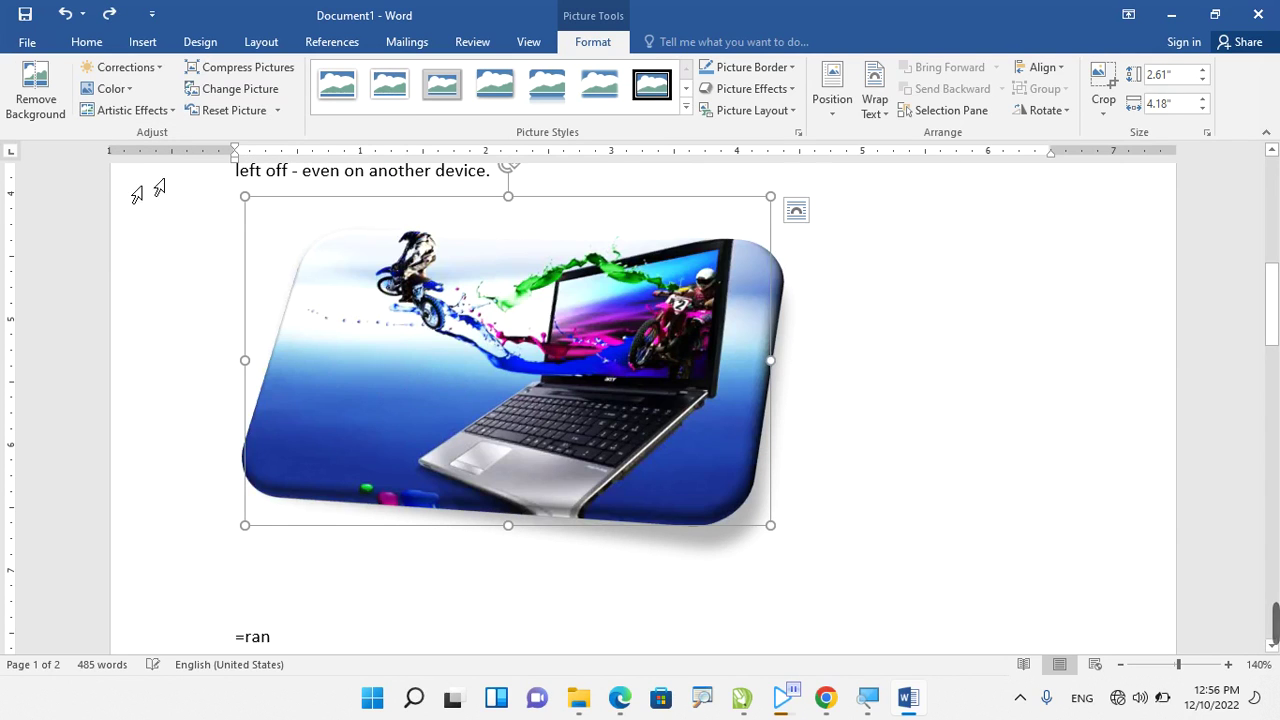
pyautogui.click(140, 111)
pyautogui.click(125, 270)
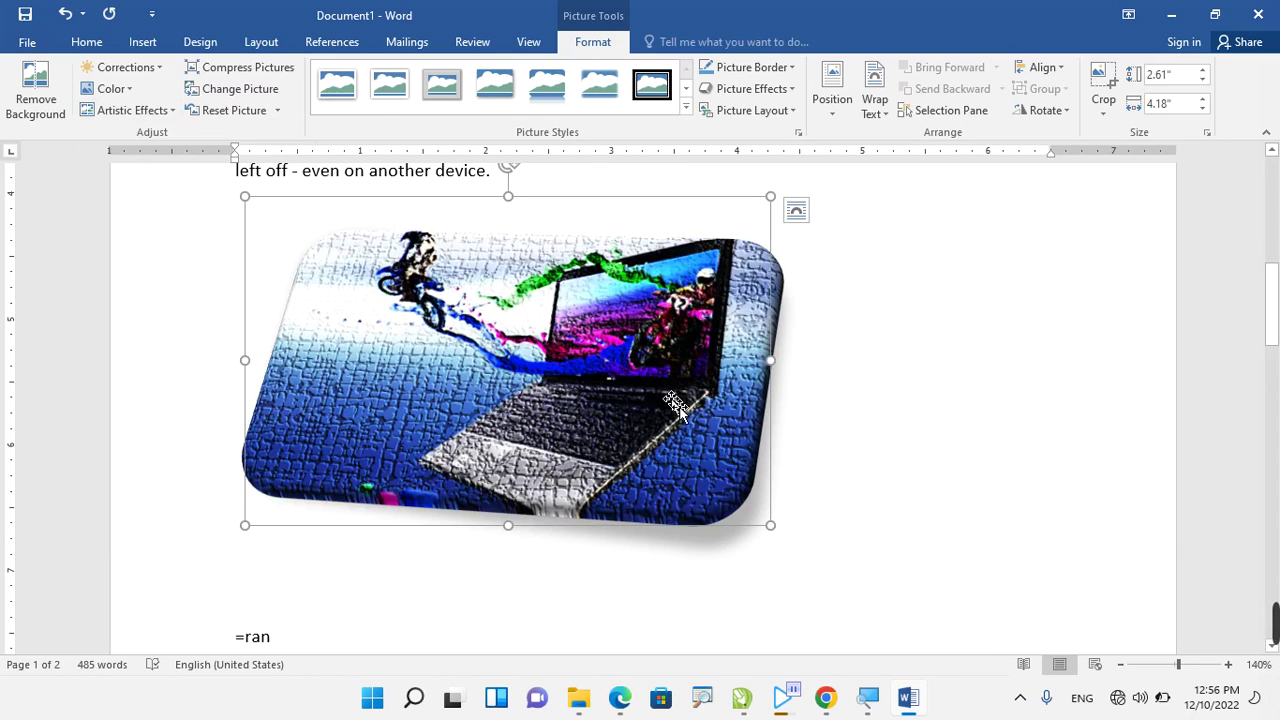
pyautogui.hotkey('ctrl', 'z')
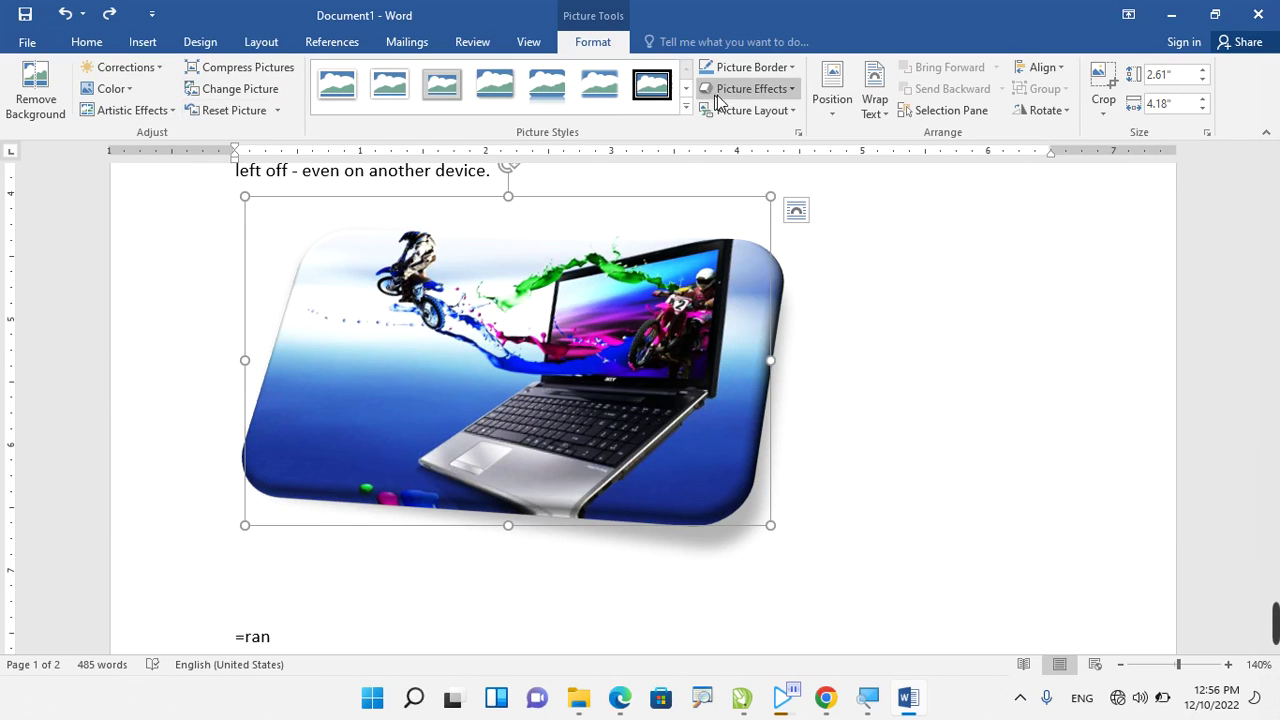
# Outline the laptop picture with a red Picture Border.
pyautogui.click(787, 70)
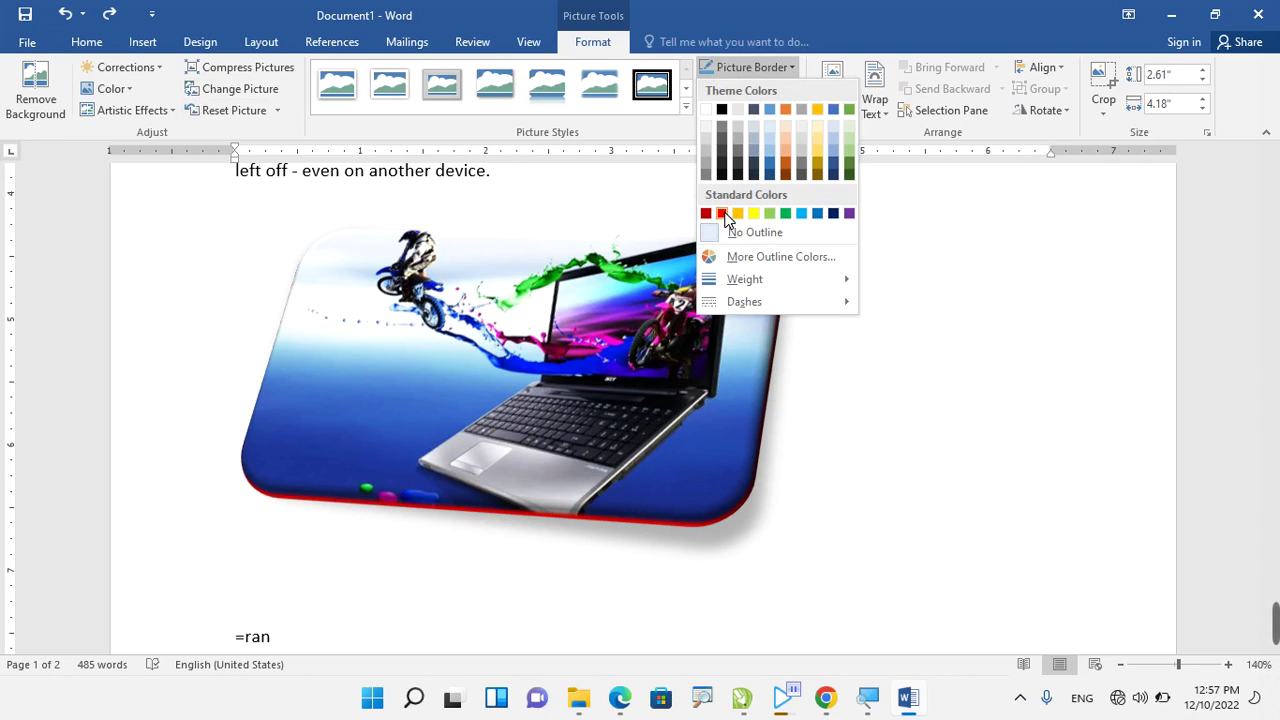
pyautogui.click(722, 213)
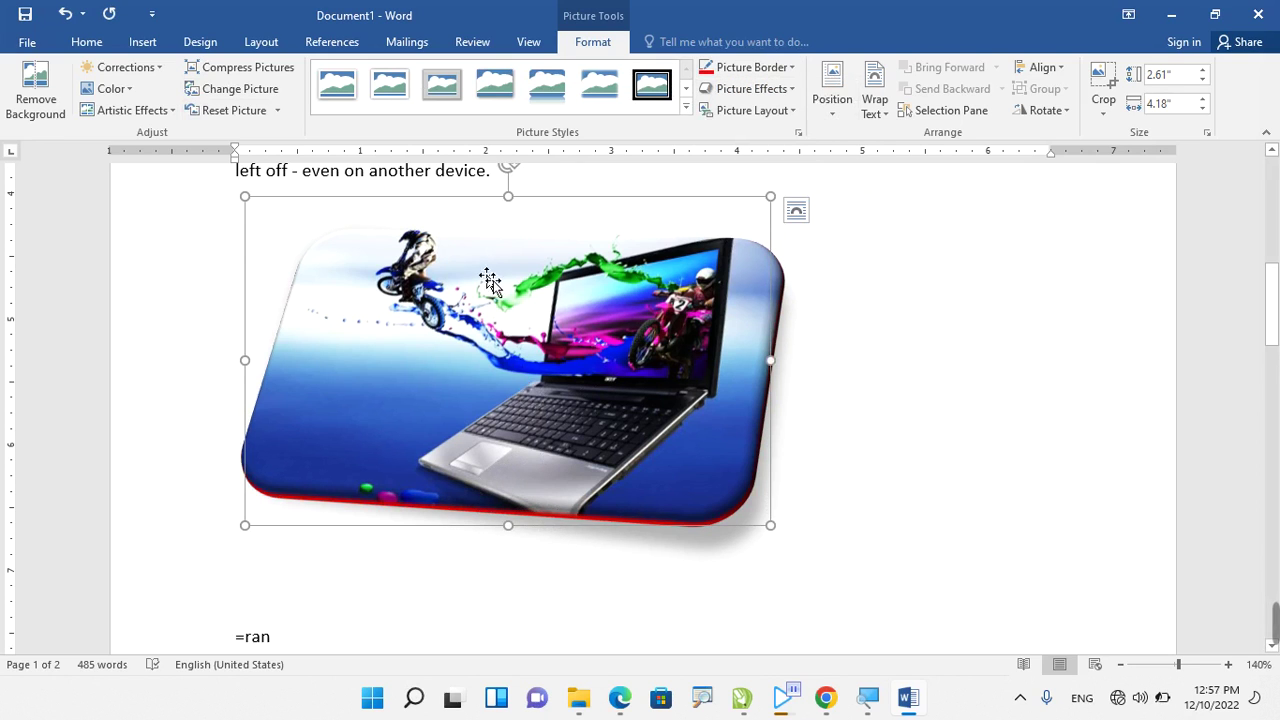
pyautogui.keyDown('ctrl'); pyautogui.scroll(3, 488, 274); pyautogui.keyUp('ctrl')
pyautogui.keyDown('ctrl'); pyautogui.scroll(1, 490, 278); pyautogui.keyUp('ctrl')
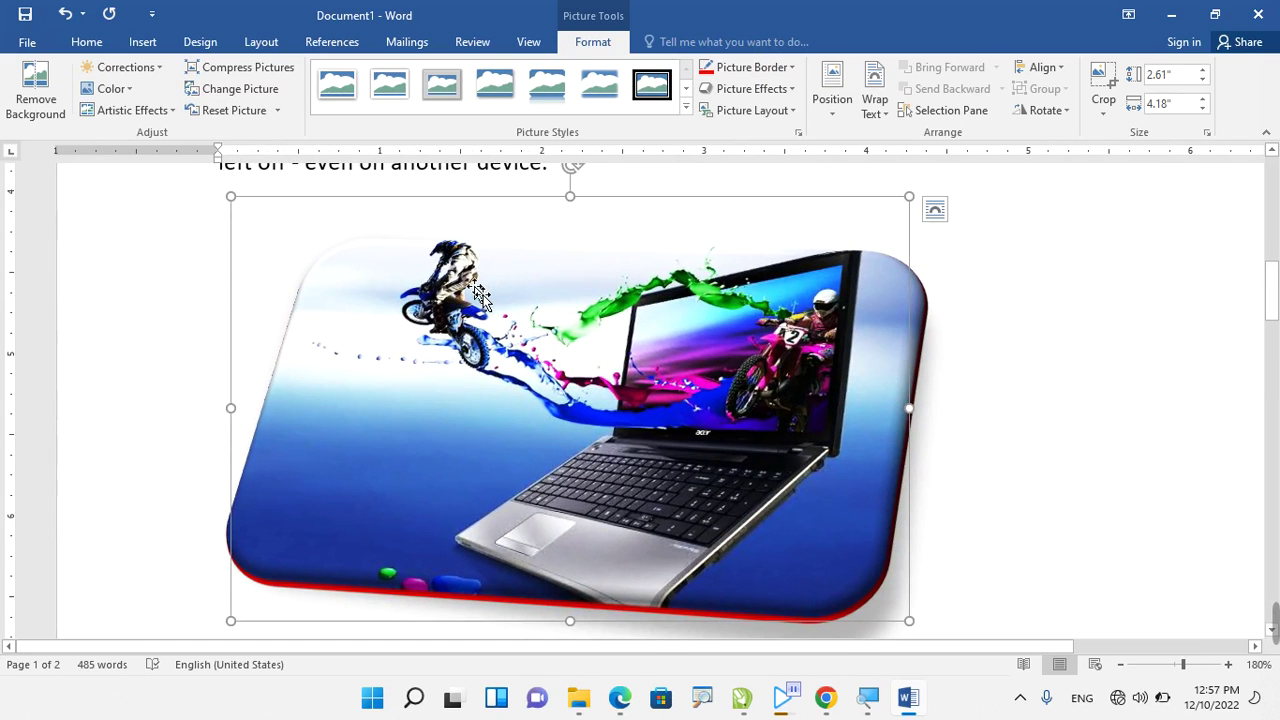
# Apply the oval framed picture style to the laptop picture and colour its border red.
pyautogui.click(687, 106)
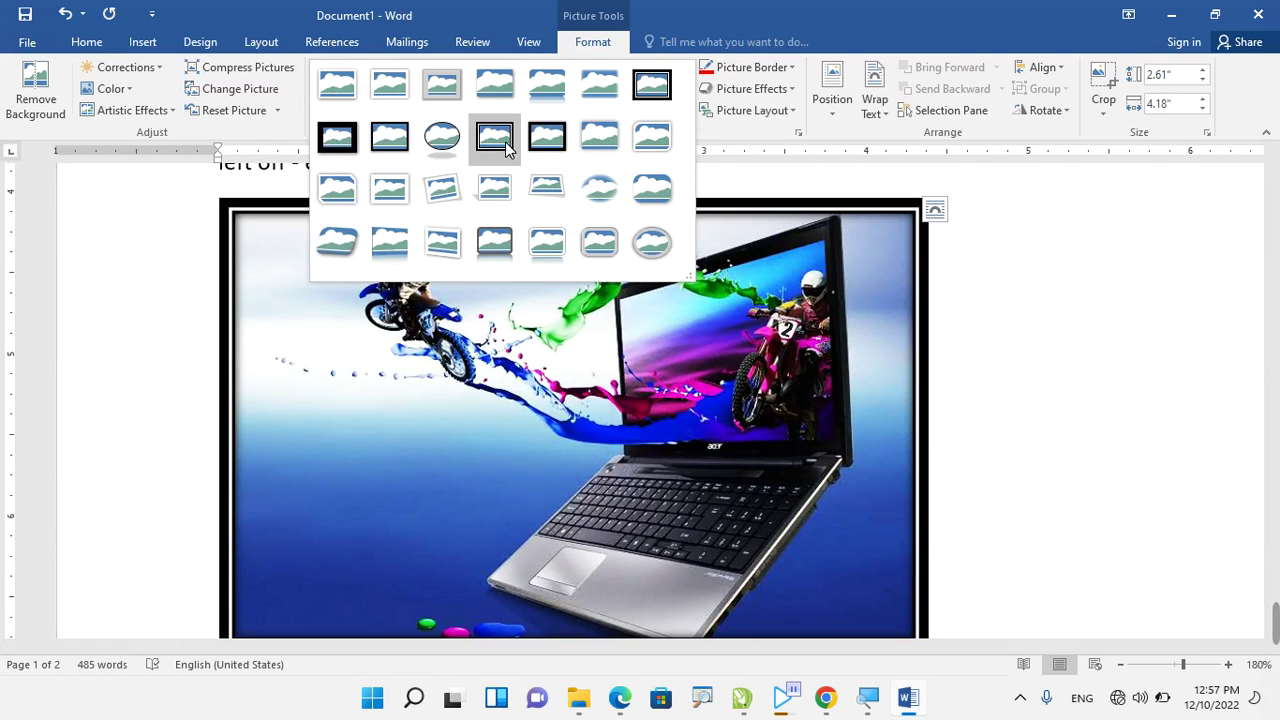
pyautogui.click(434, 137)
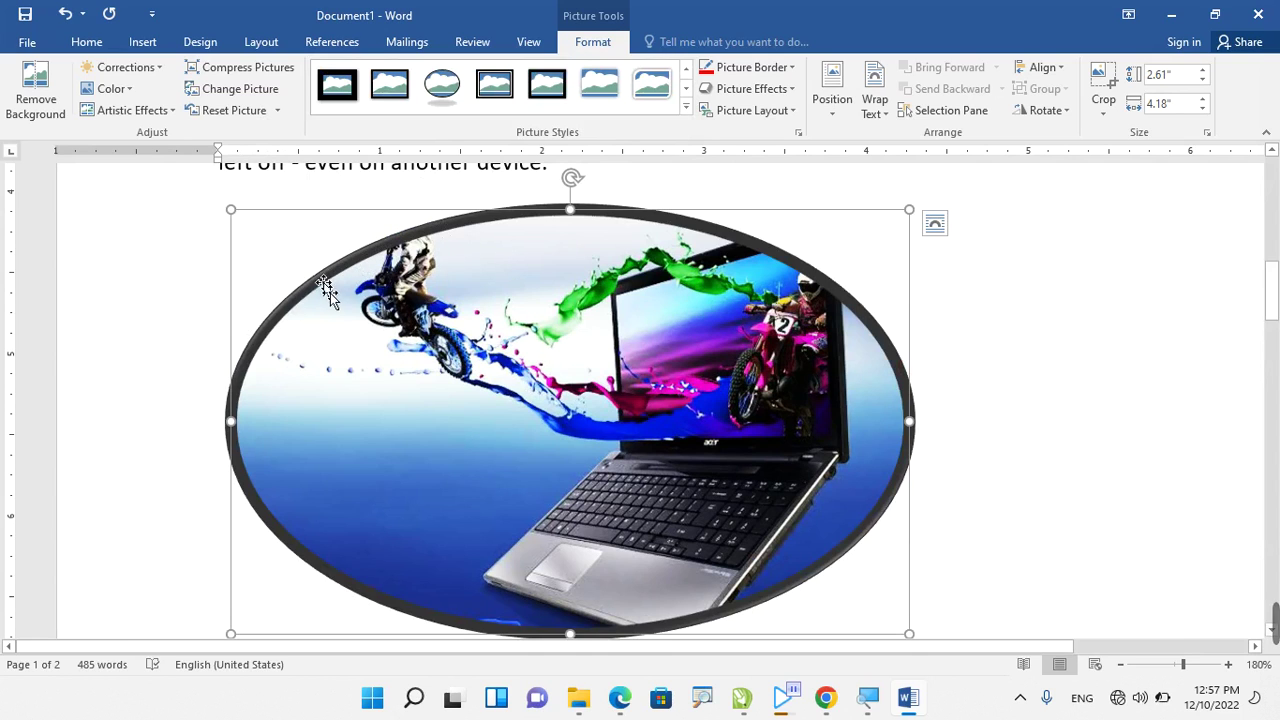
pyautogui.click(708, 72)
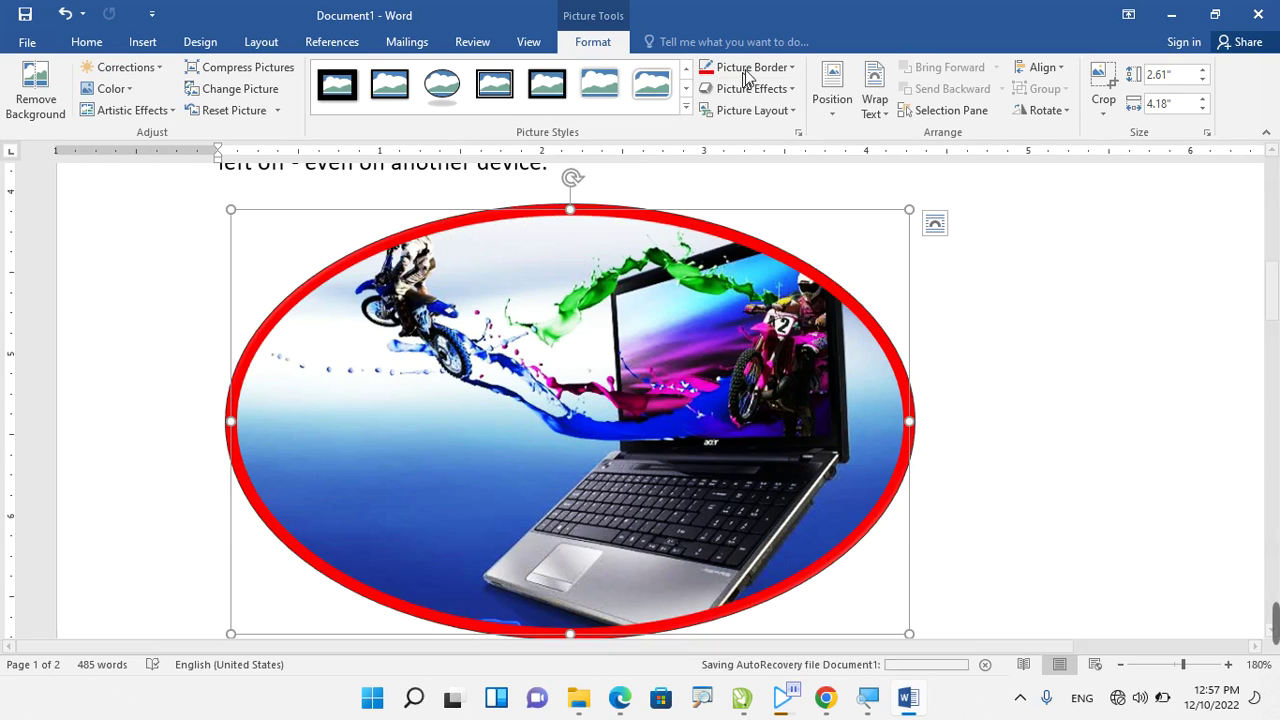
# Check the border's Dashes and Weight options, keeping a thick solid red line.
pyautogui.click(779, 68)
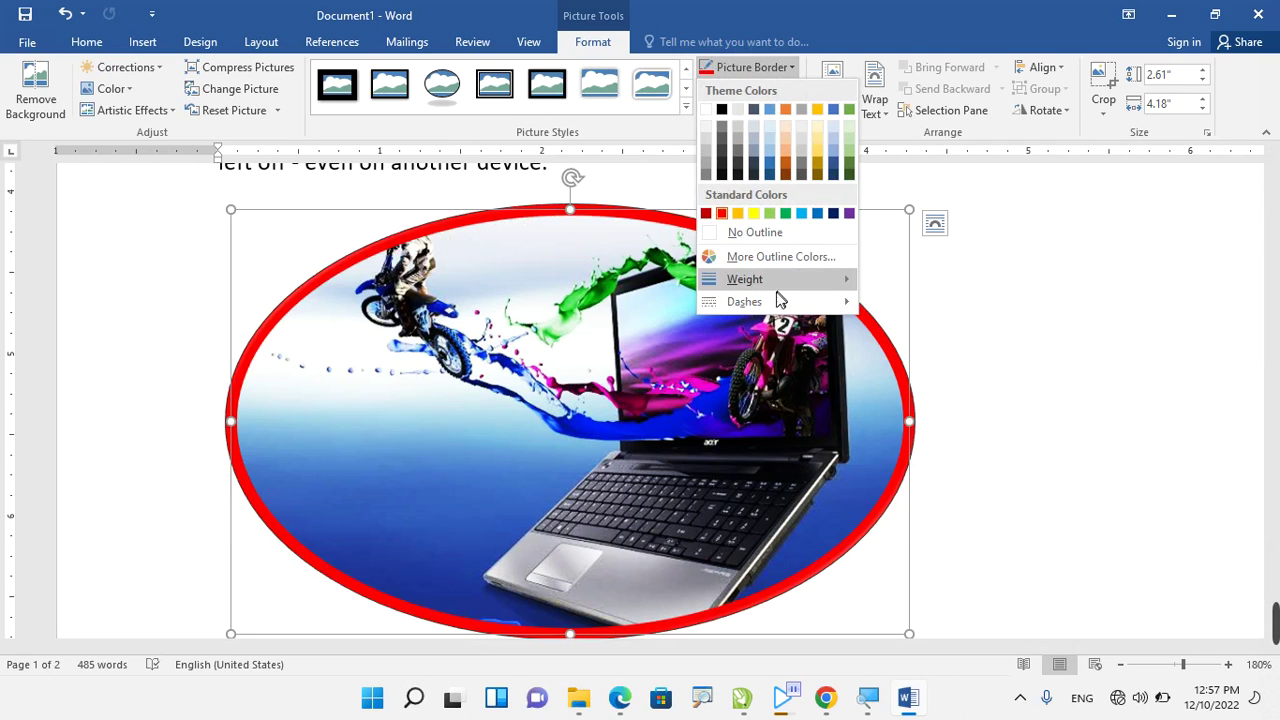
pyautogui.moveTo(773, 301)
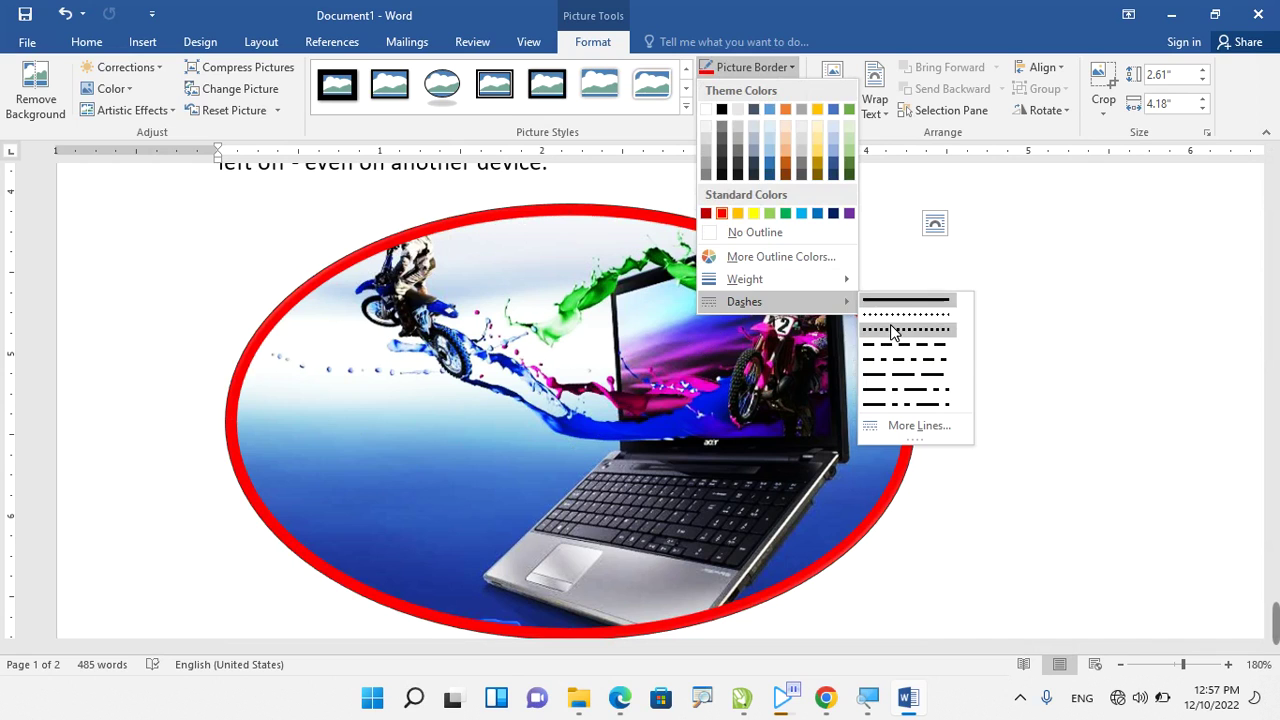
pyautogui.click(674, 244)
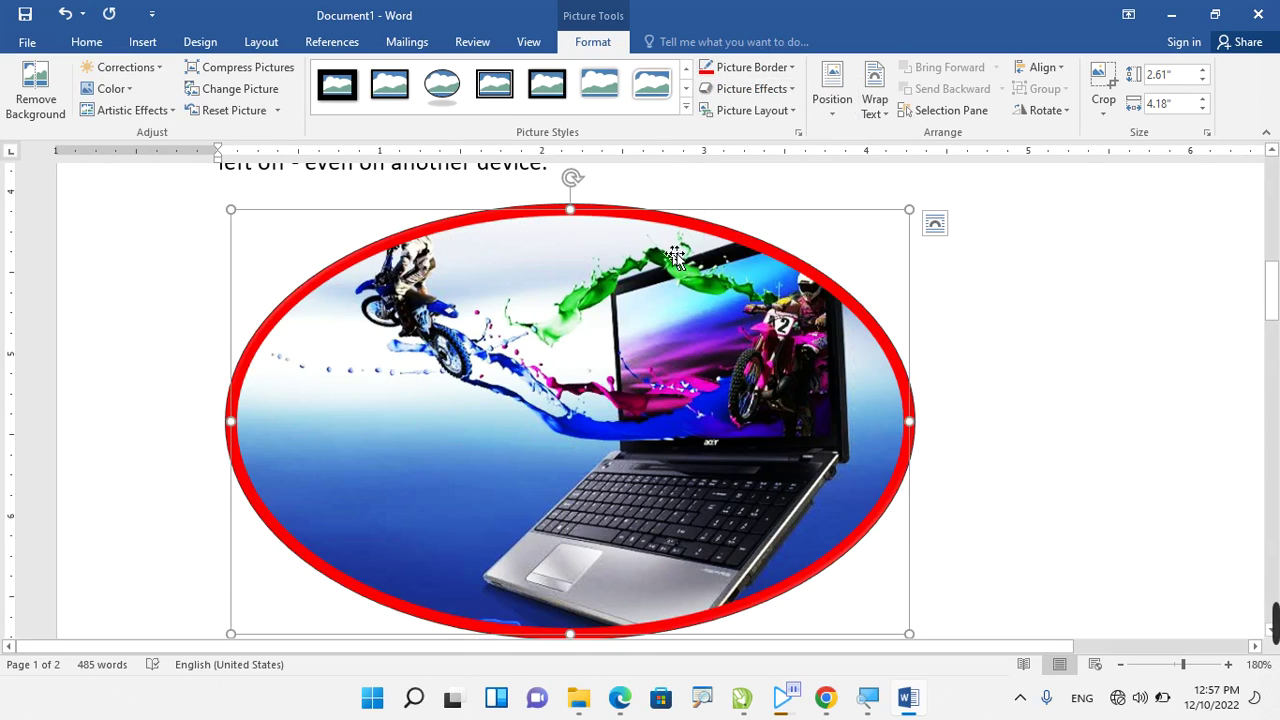
pyautogui.click(752, 67)
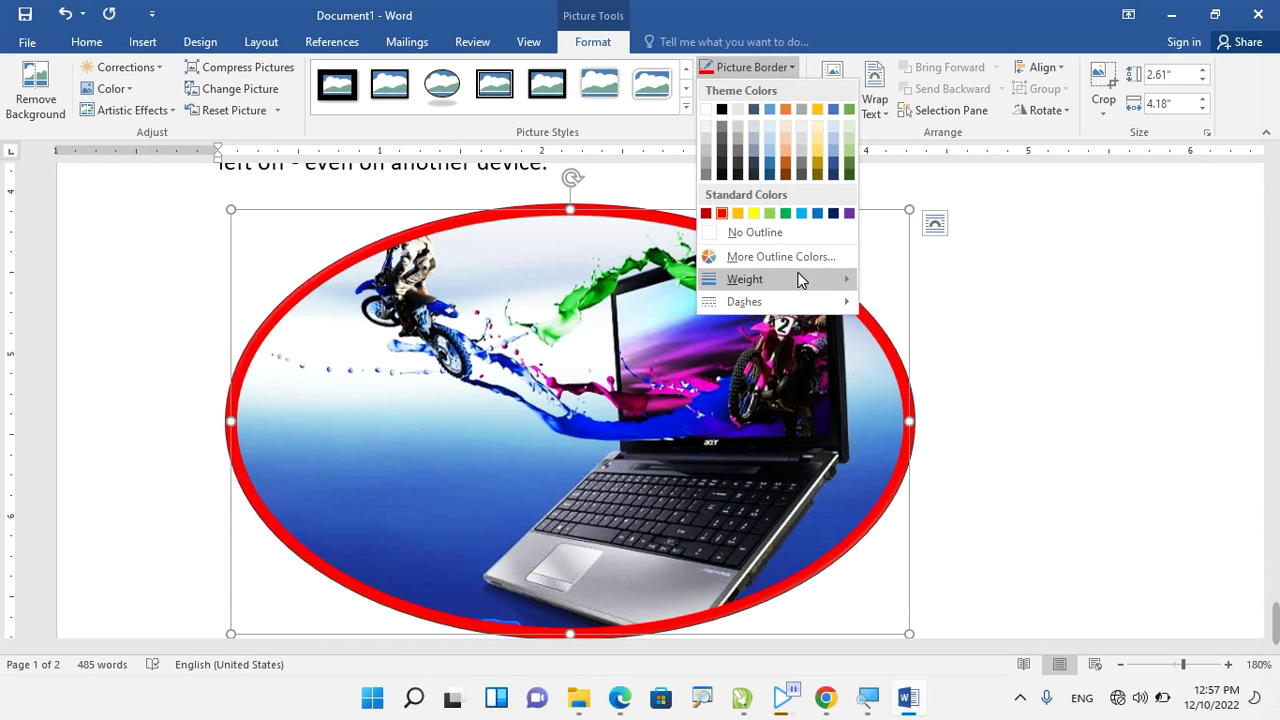
pyautogui.moveTo(797, 279)
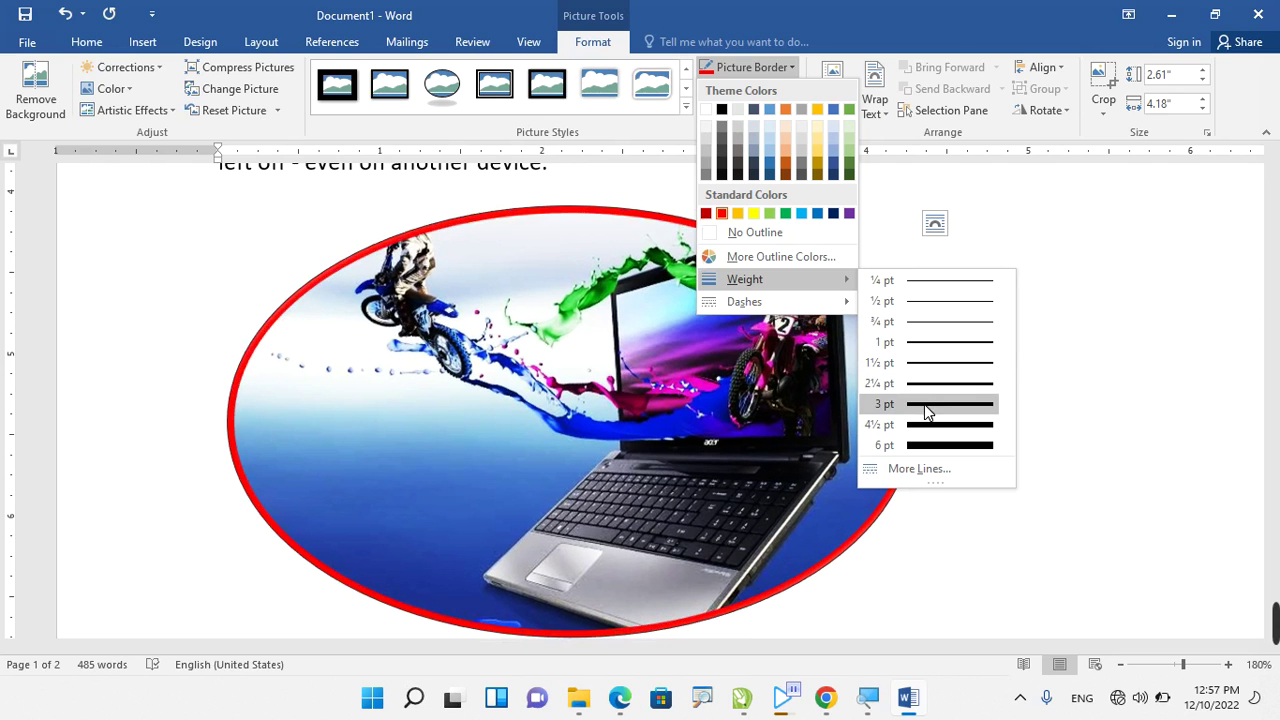
pyautogui.click(930, 390)
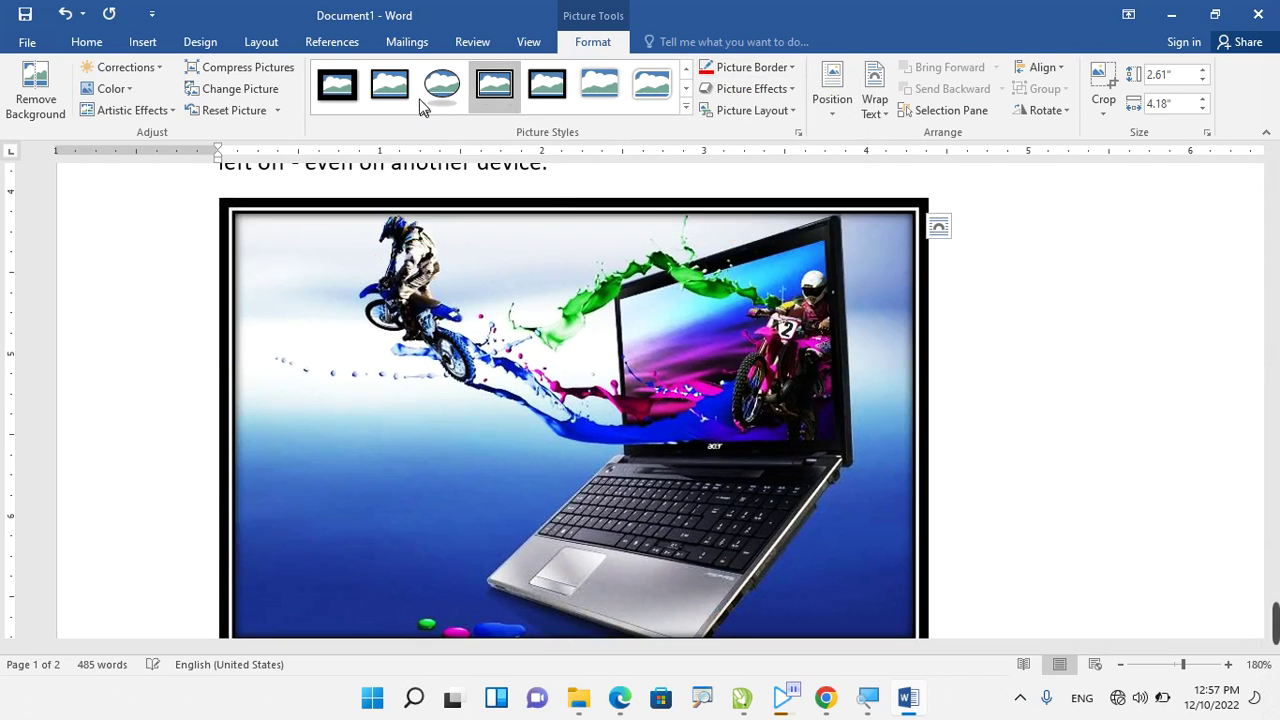
# Switch the laptop picture to the plain black rectangular frame style.
pyautogui.click(391, 87)
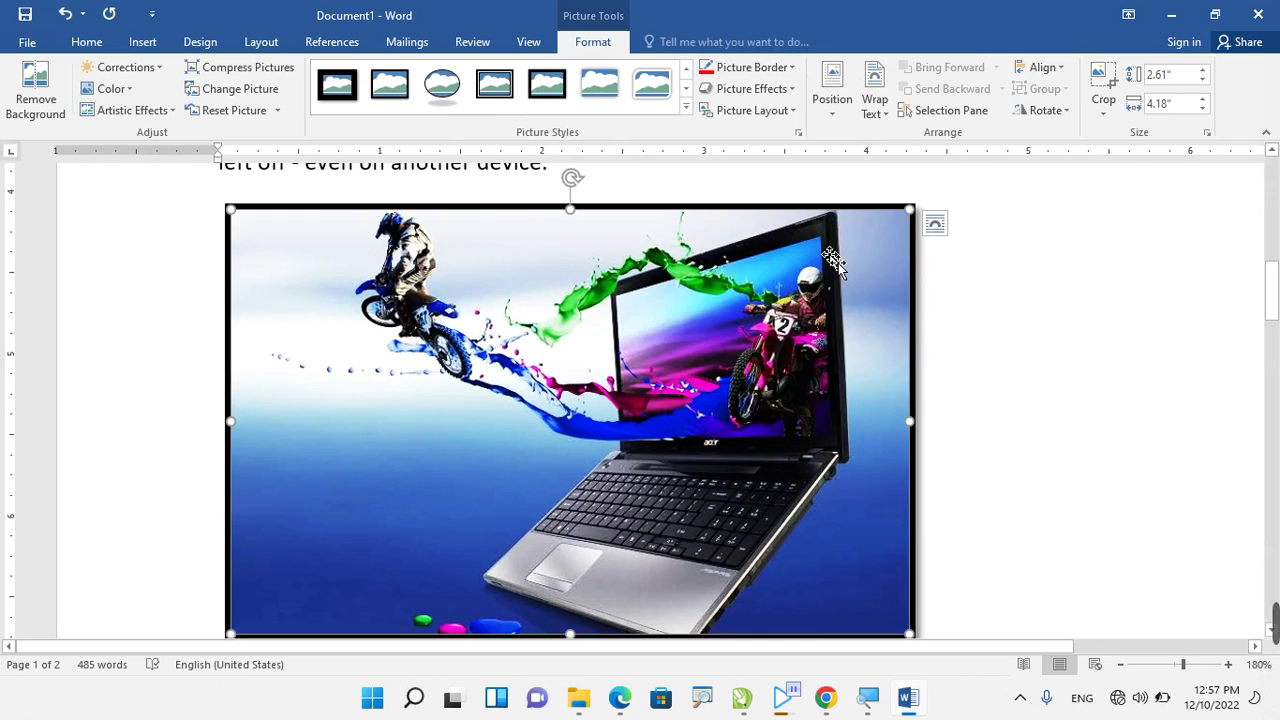
pyautogui.keyDown('ctrl'); pyautogui.scroll(-3, 833, 260); pyautogui.keyUp('ctrl')
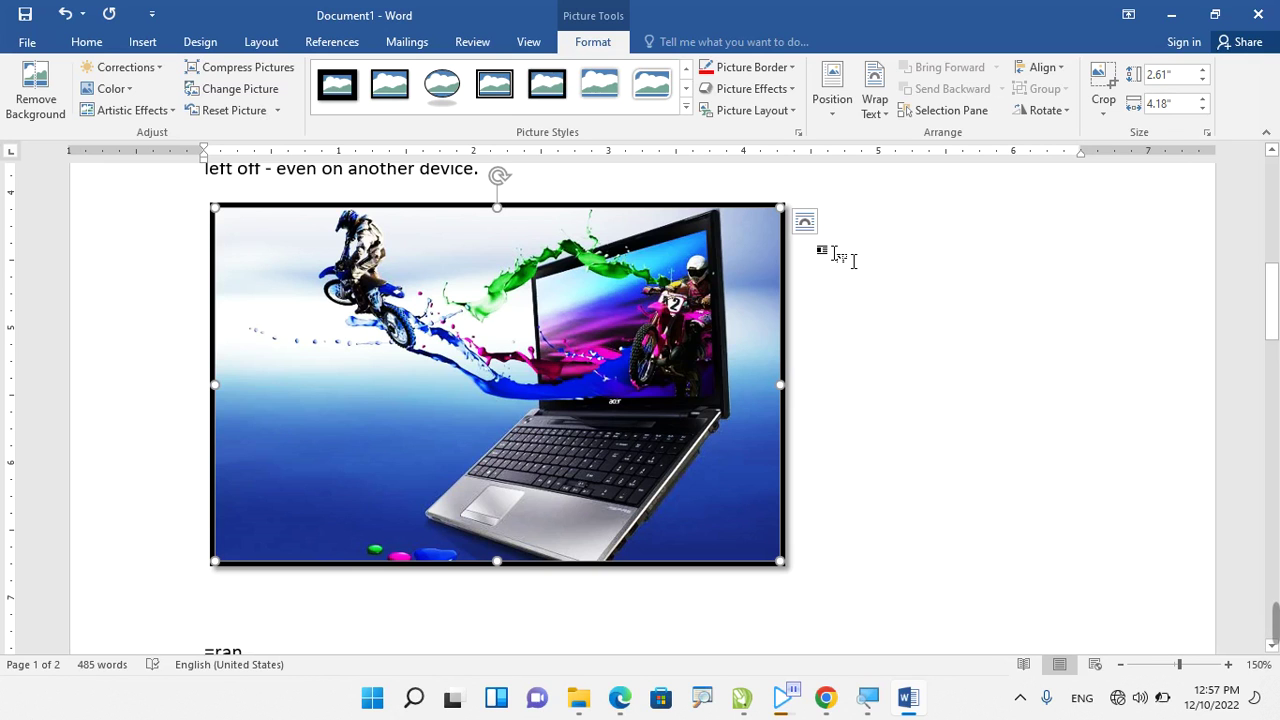
pyautogui.keyDown('ctrl'); pyautogui.scroll(-7, 855, 260); pyautogui.keyUp('ctrl')
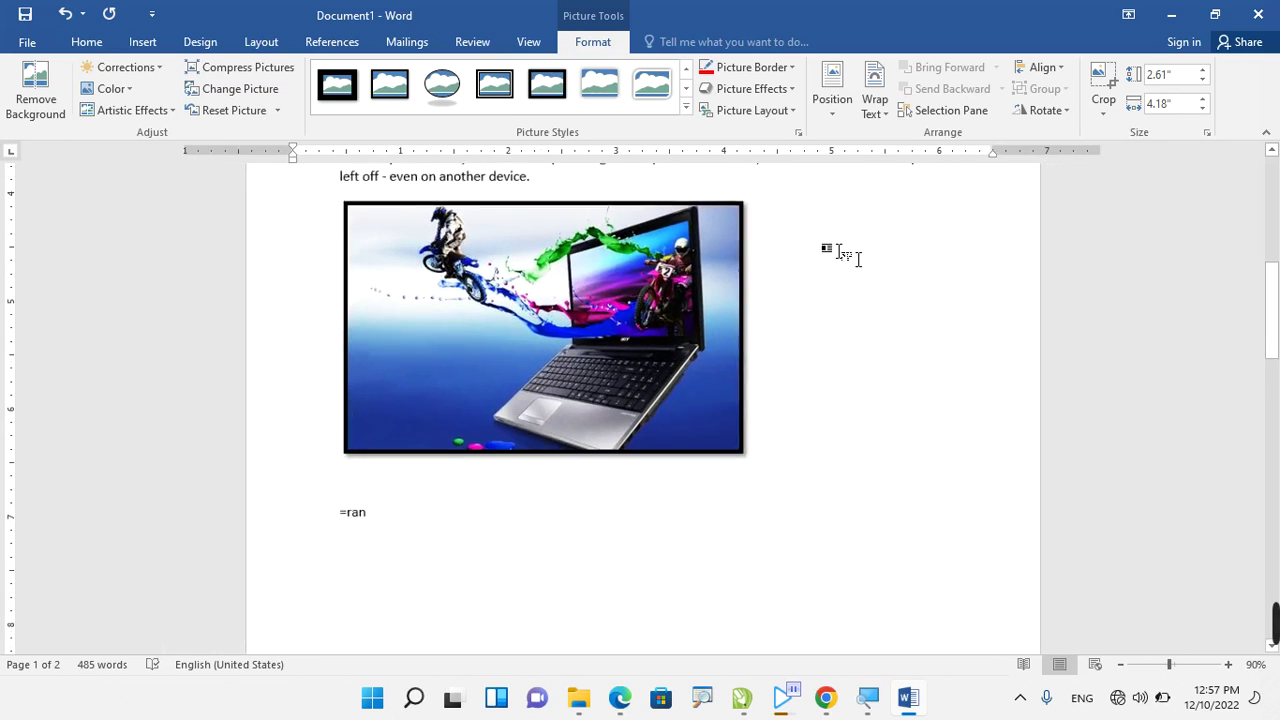
pyautogui.keyDown('ctrl'); pyautogui.scroll(-3, 878, 280); pyautogui.keyUp('ctrl')
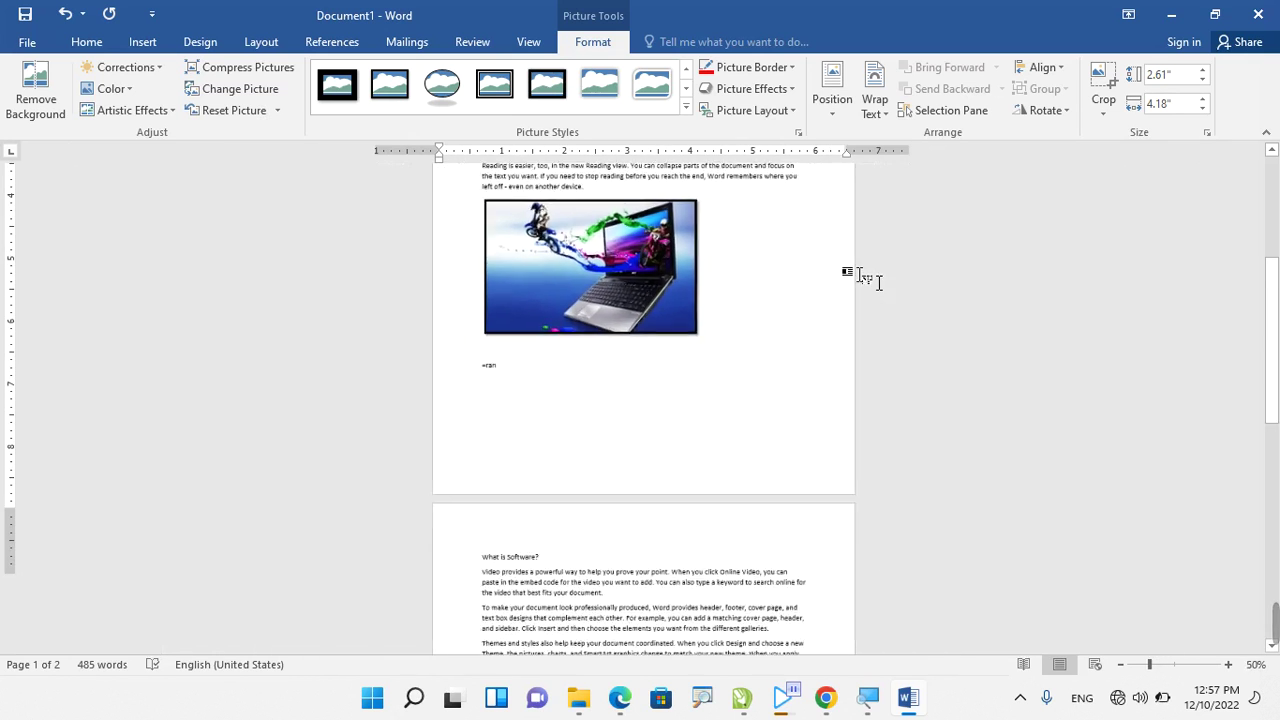
# Deselect the picture and place the cursor in page 2's 'What is Software?' text.
pyautogui.click(713, 214)
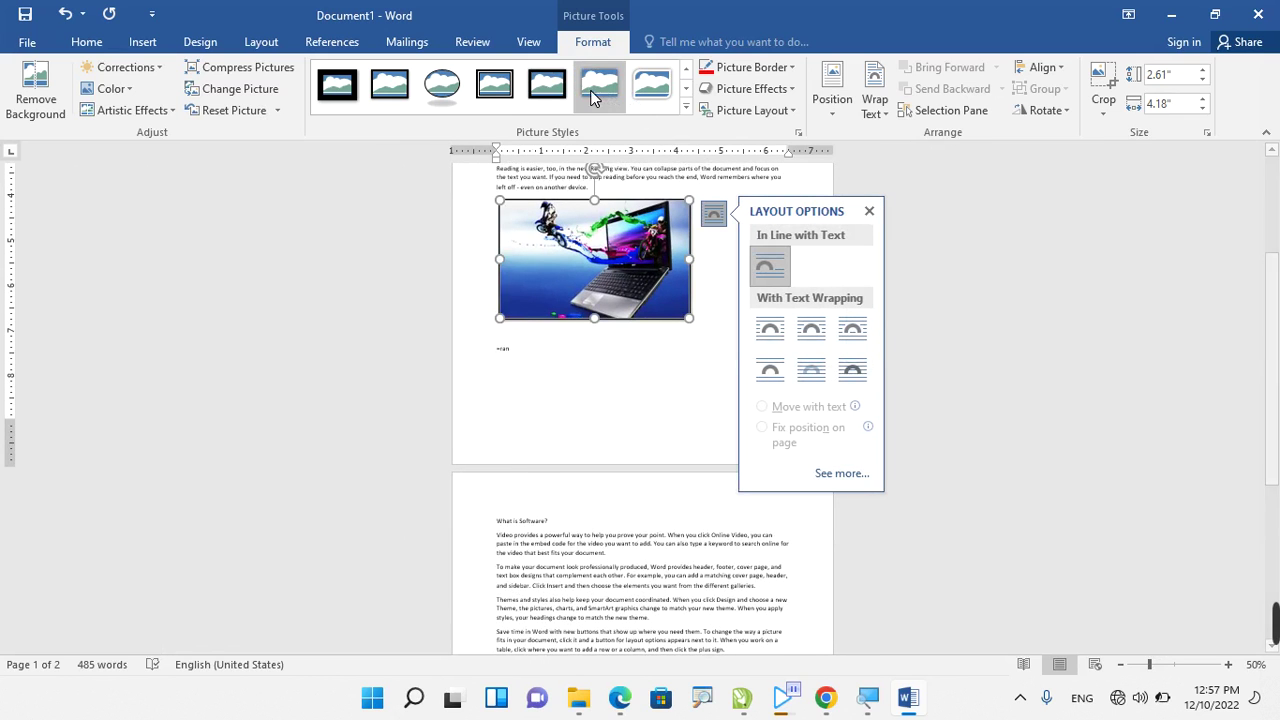
pyautogui.click(577, 393)
pyautogui.scroll(-3, 574, 392)
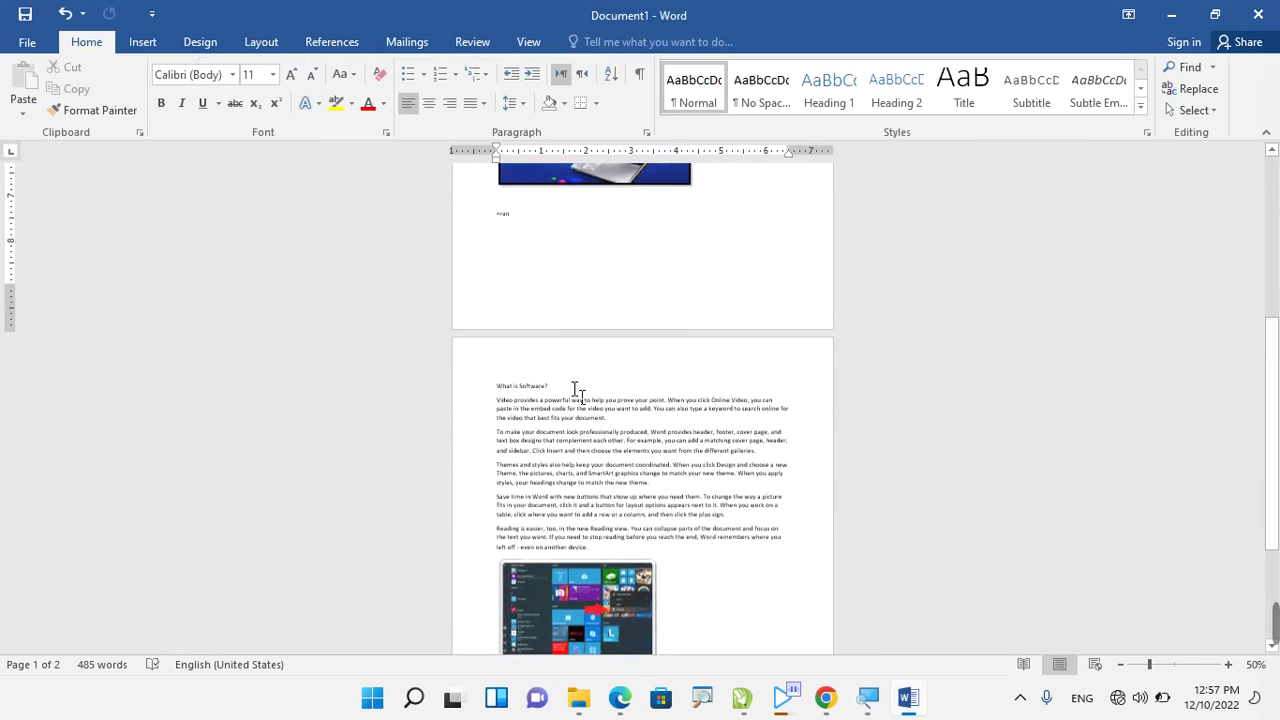
pyautogui.scroll(-2, 590, 430)
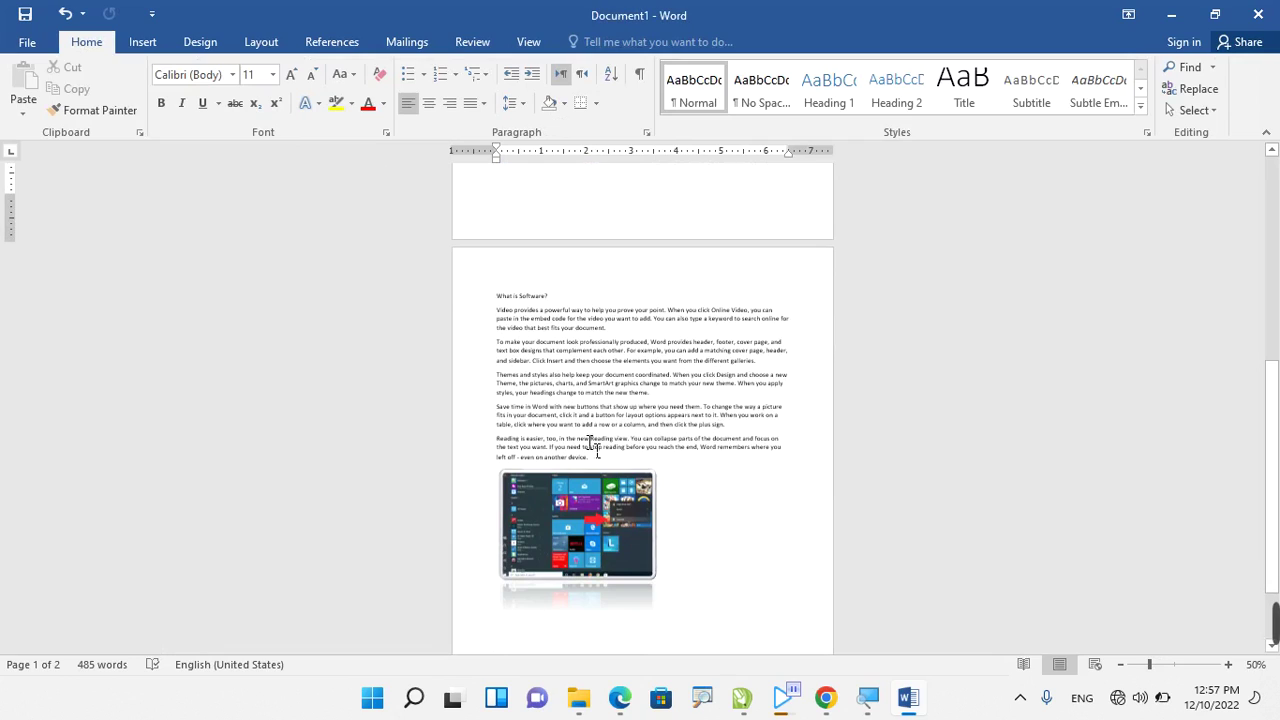
pyautogui.keyDown('ctrl'); pyautogui.scroll(4, 580, 452); pyautogui.keyUp('ctrl')
pyautogui.keyDown('ctrl'); pyautogui.scroll(4, 613, 393); pyautogui.keyUp('ctrl')
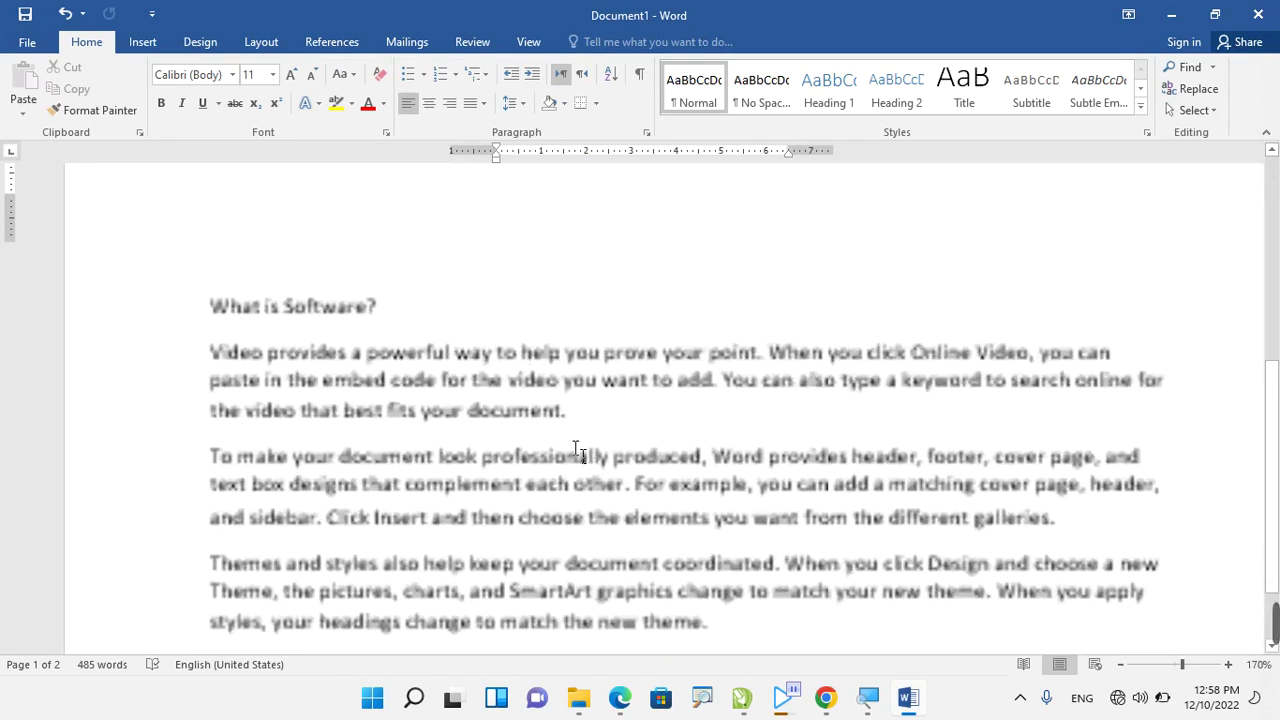
pyautogui.click(670, 364)
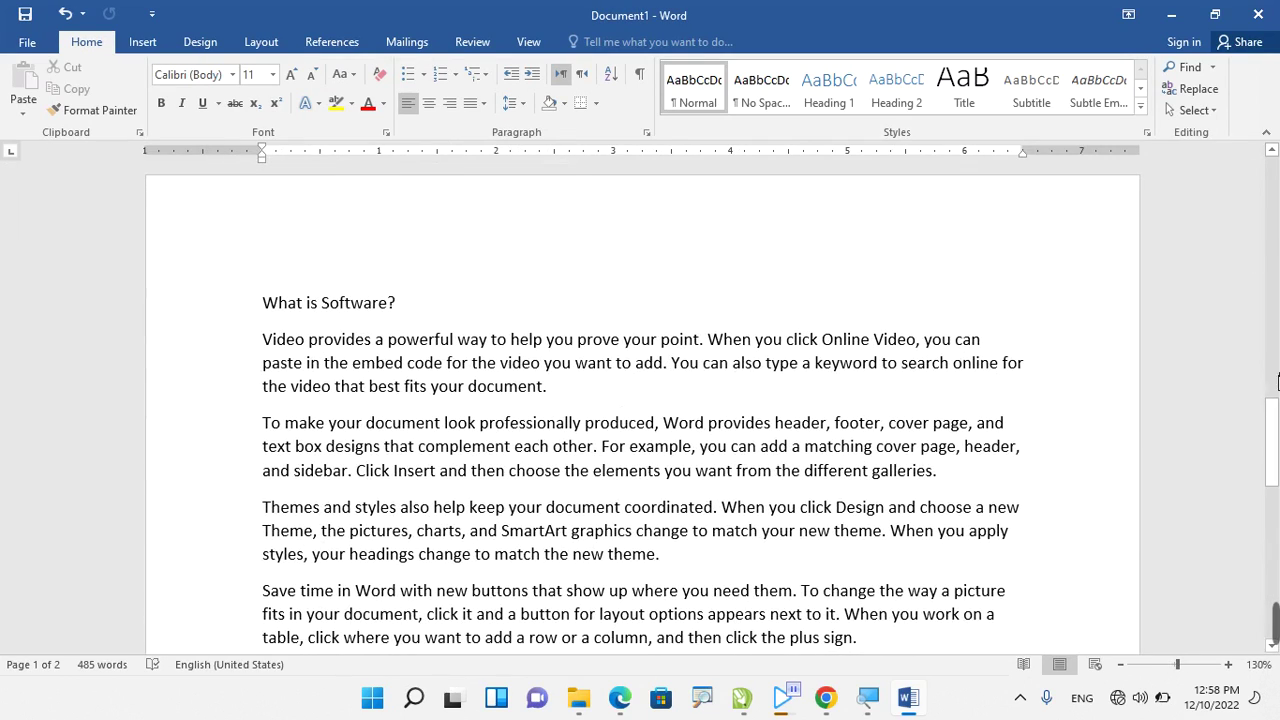
# Select the laptop picture, switch between the Insert and Format tabs, then deselect it.
pyautogui.moveTo(1272, 440)
pyautogui.mouseDown()
pyautogui.moveTo(1268, 160)
pyautogui.moveTo(1266, 300)
pyautogui.mouseUp()
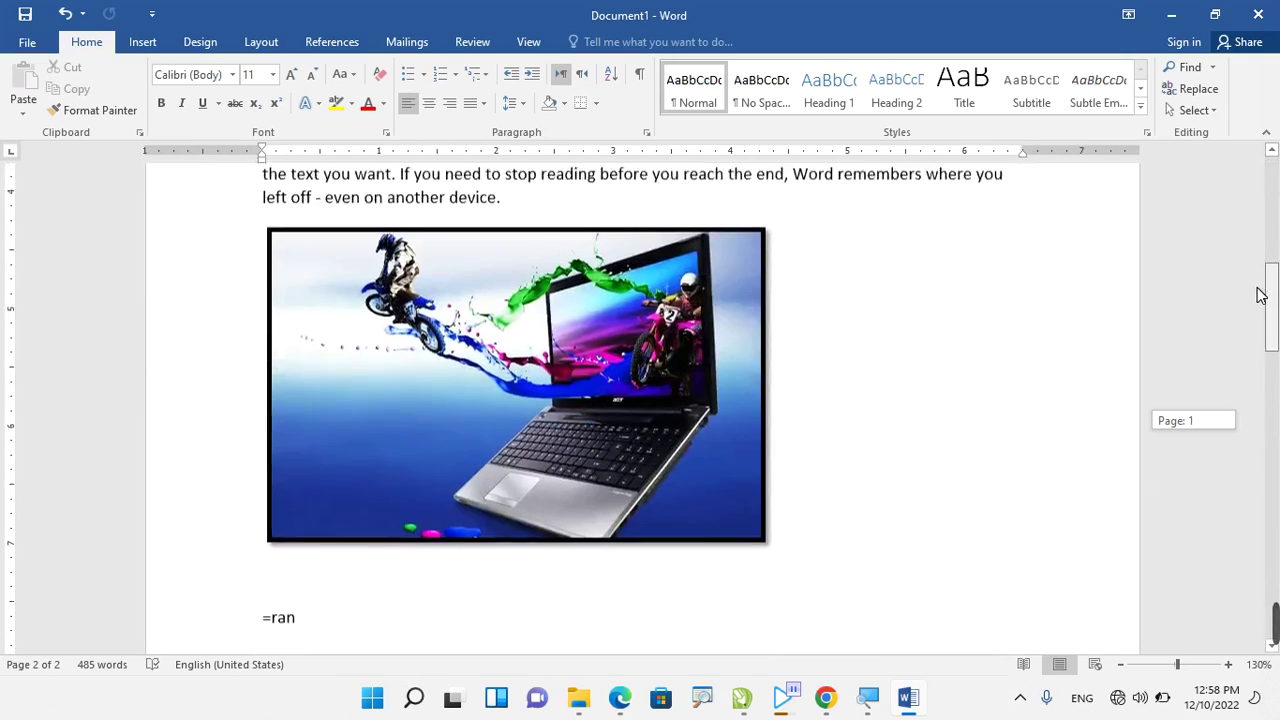
pyautogui.click(510, 248)
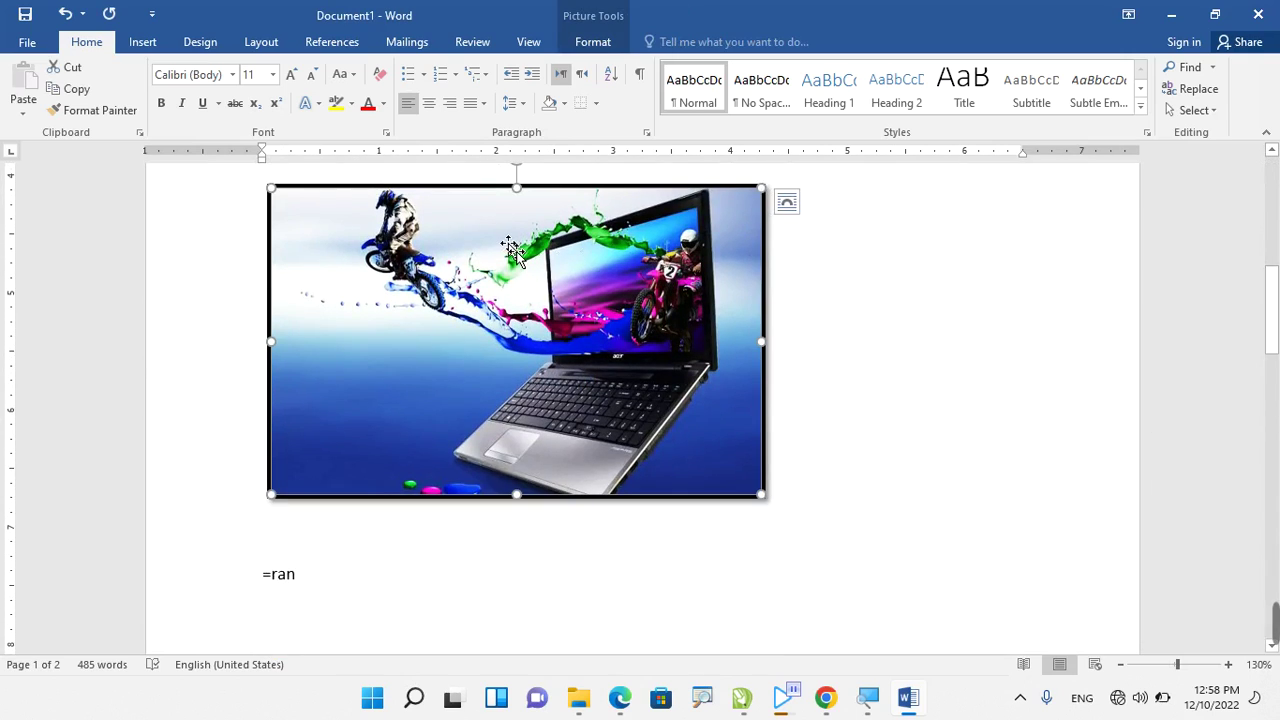
pyautogui.click(143, 44)
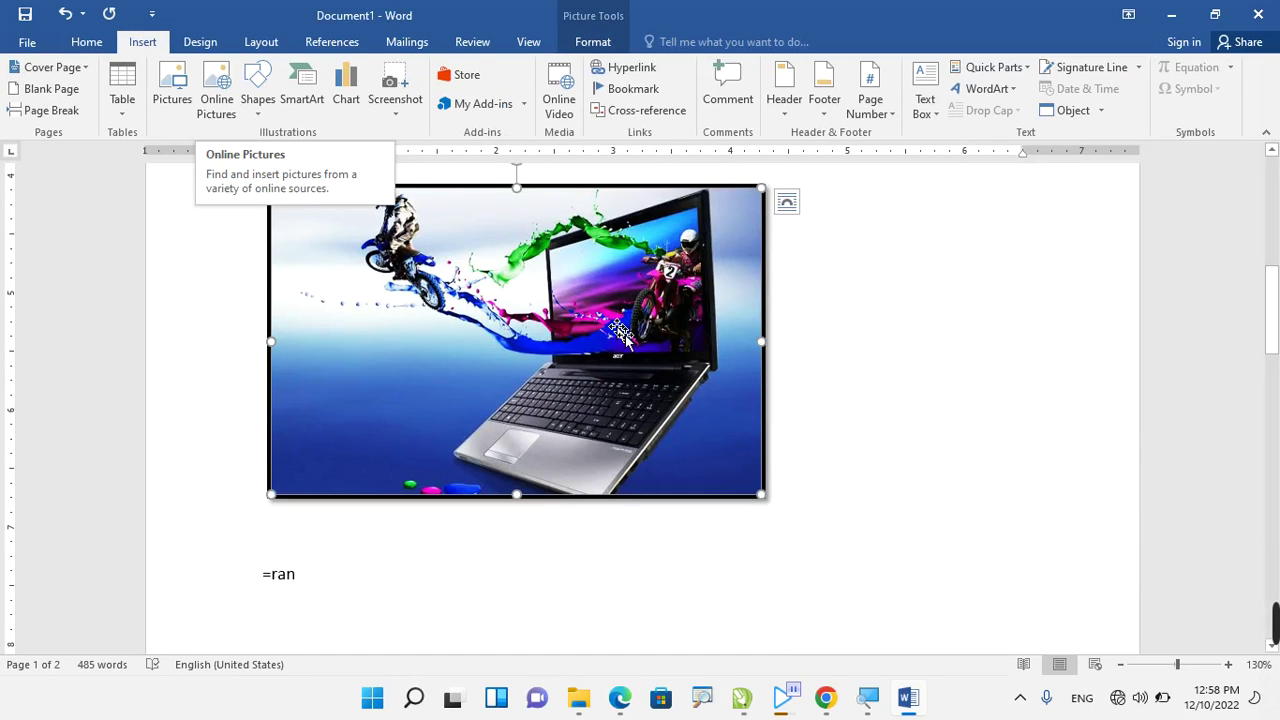
pyautogui.click(597, 44)
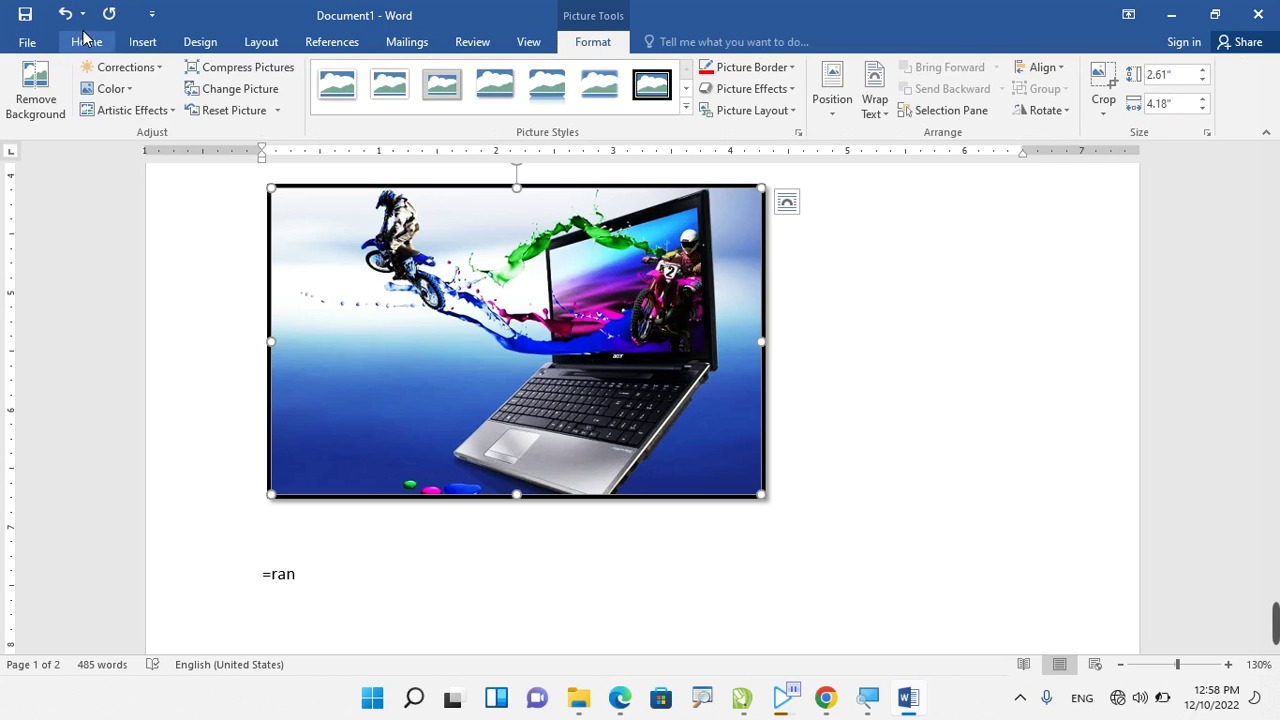
pyautogui.click(135, 43)
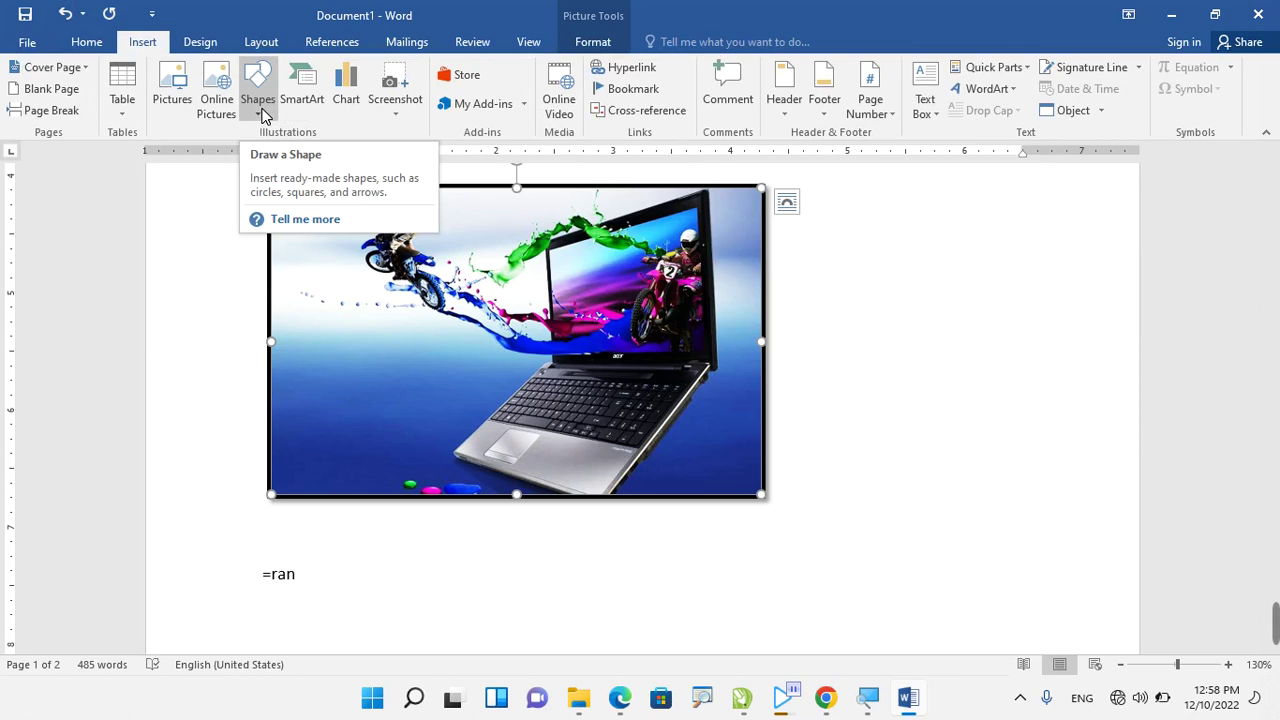
pyautogui.click(808, 292)
# Scroll down to the Start menu screenshot beneath page 2's Software paragraphs.
pyautogui.scroll(-5, 828, 294)
pyautogui.scroll(4, 662, 288)
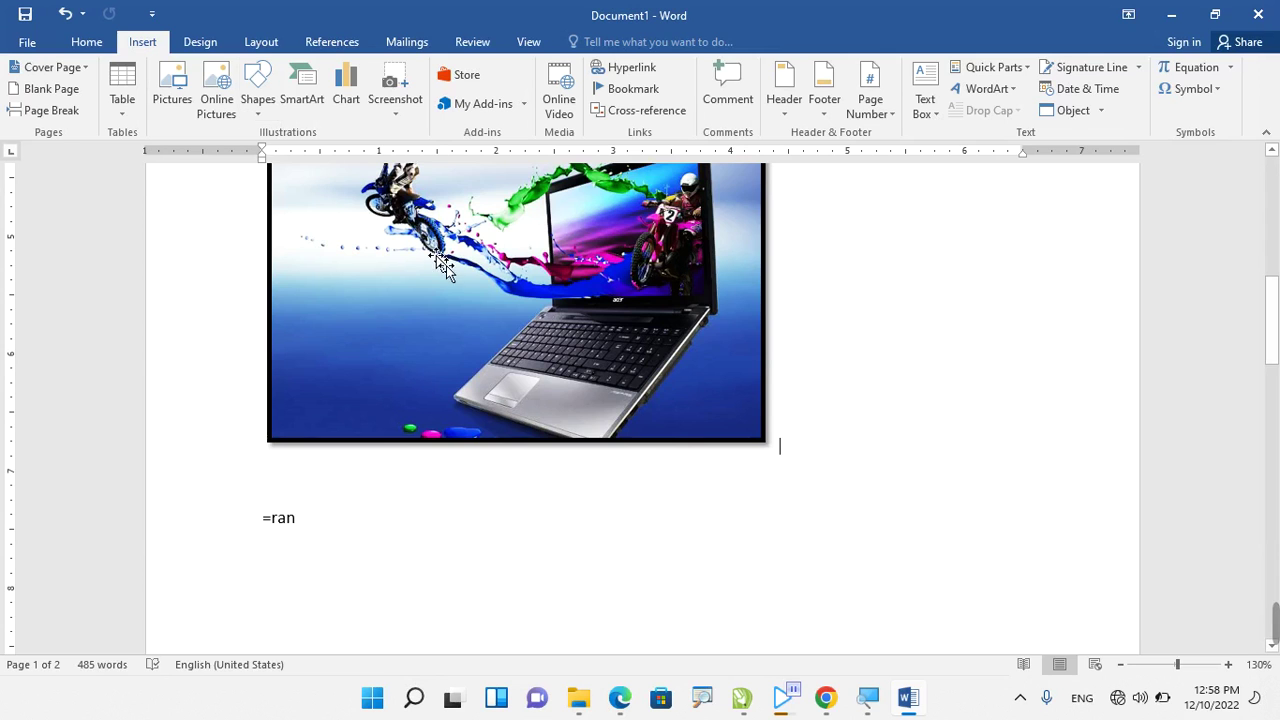
pyautogui.scroll(-5, 443, 277)
pyautogui.scroll(-5, 443, 277)
pyautogui.scroll(-5, 443, 277)
pyautogui.scroll(-5, 443, 280)
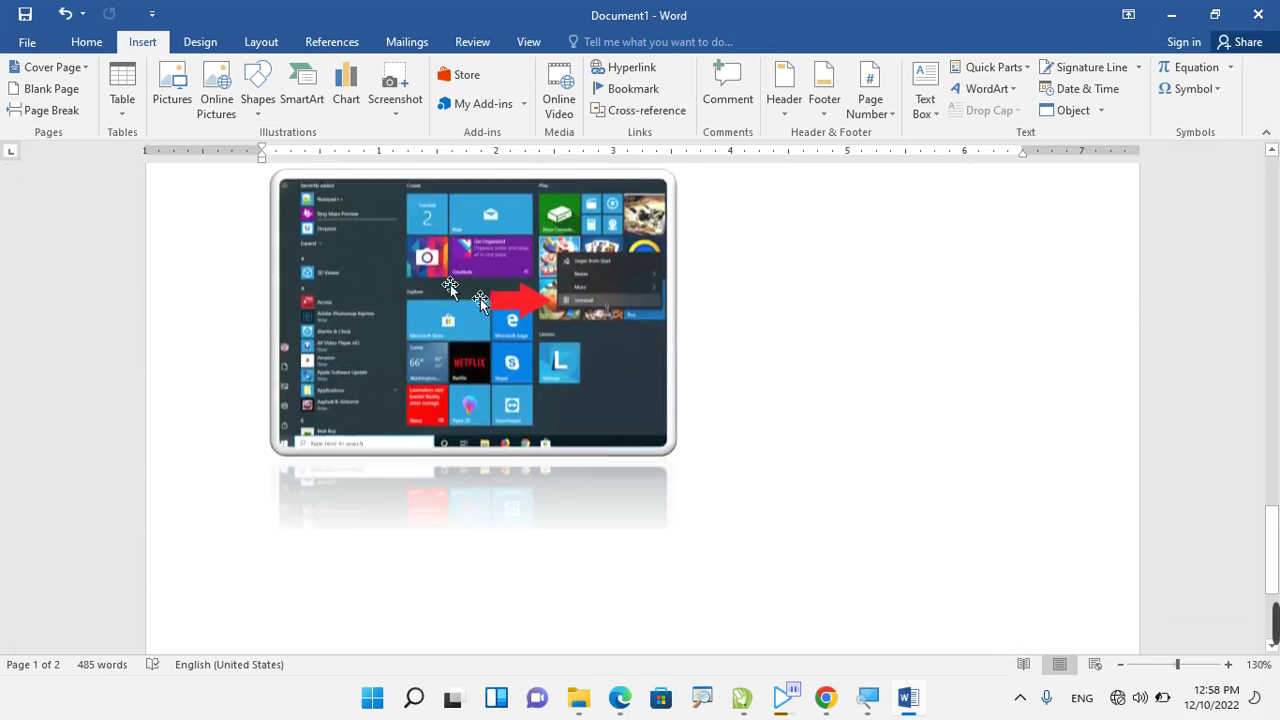
pyautogui.scroll(-1, 443, 286)
pyautogui.scroll(2, 837, 280)
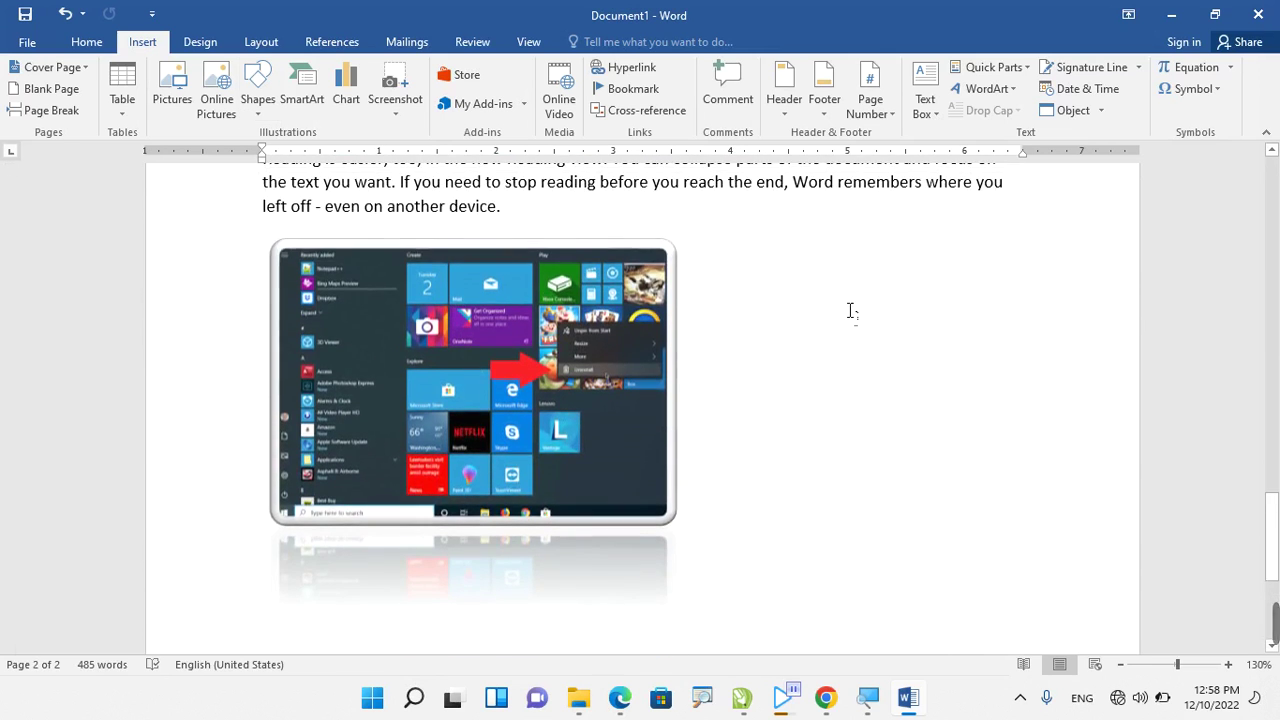
# Draw a 32-point star to the right of the Start menu screenshot.
pyautogui.click(266, 110)
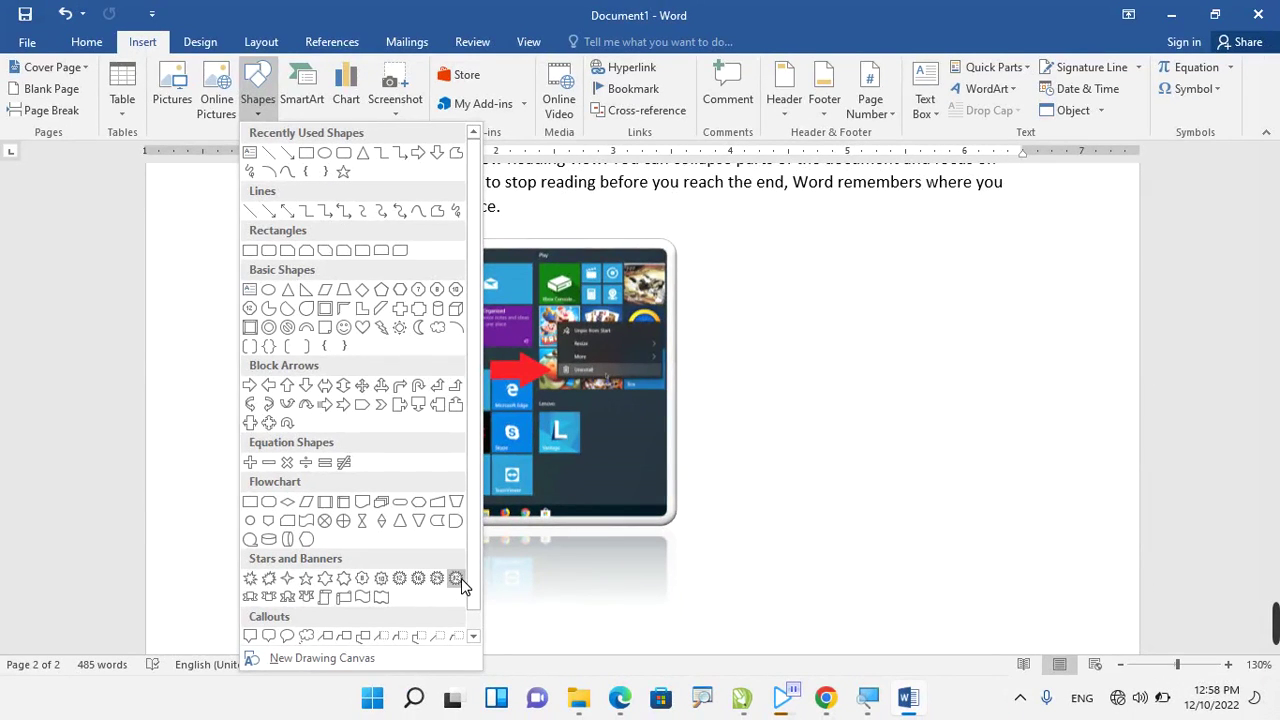
pyautogui.click(458, 578)
pyautogui.moveTo(730, 244)
pyautogui.mouseDown()
pyautogui.moveTo(964, 502)
pyautogui.moveTo(1114, 610)
pyautogui.mouseUp()
# Adjust the star's point depth and nudge it slightly lower beside the screenshot.
pyautogui.moveTo(994, 449); pyautogui.dragTo(955, 449)
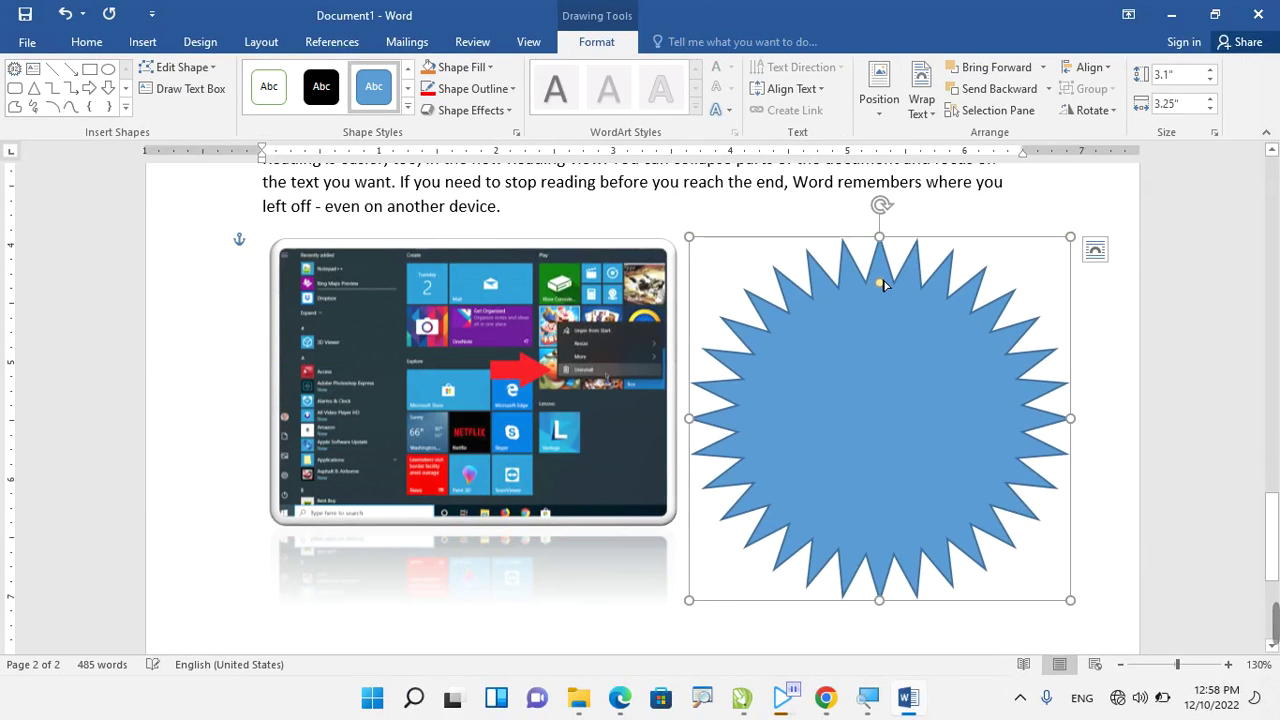
pyautogui.moveTo(879, 285)
pyautogui.mouseDown()
pyautogui.moveTo(890, 333)
pyautogui.moveTo(888, 300)
pyautogui.mouseUp()
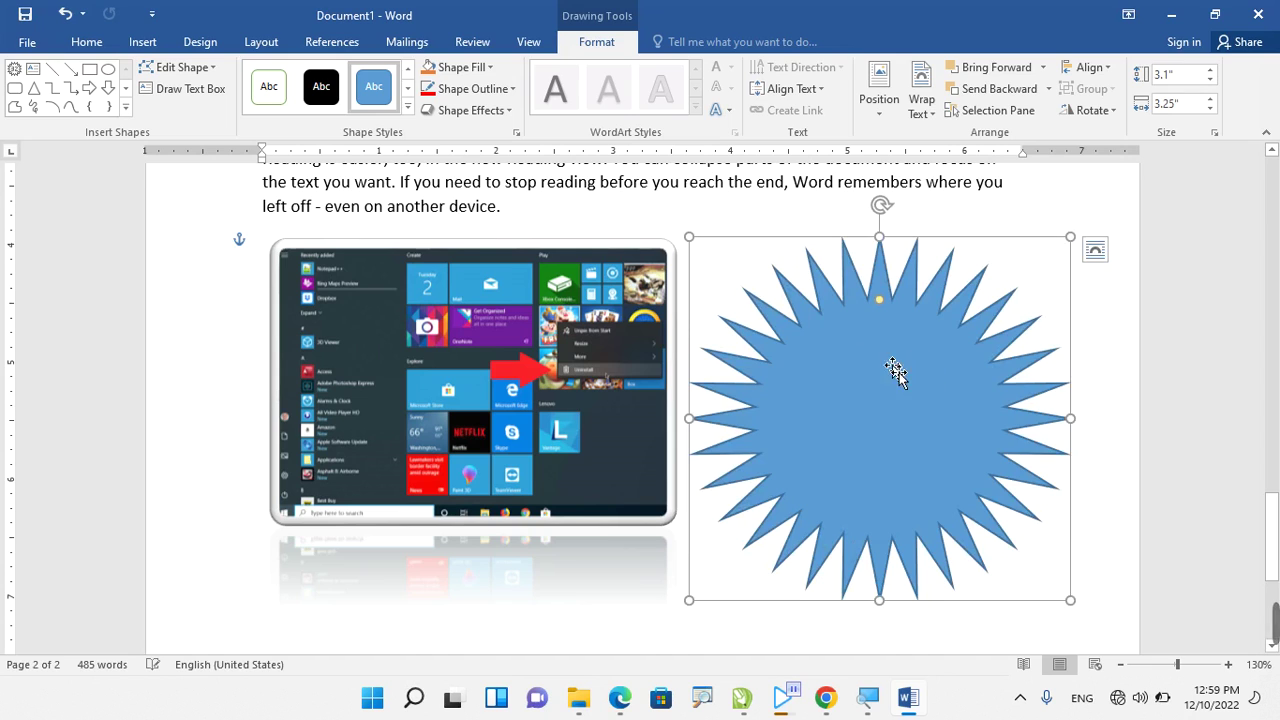
pyautogui.moveTo(894, 366); pyautogui.dragTo(895, 337)
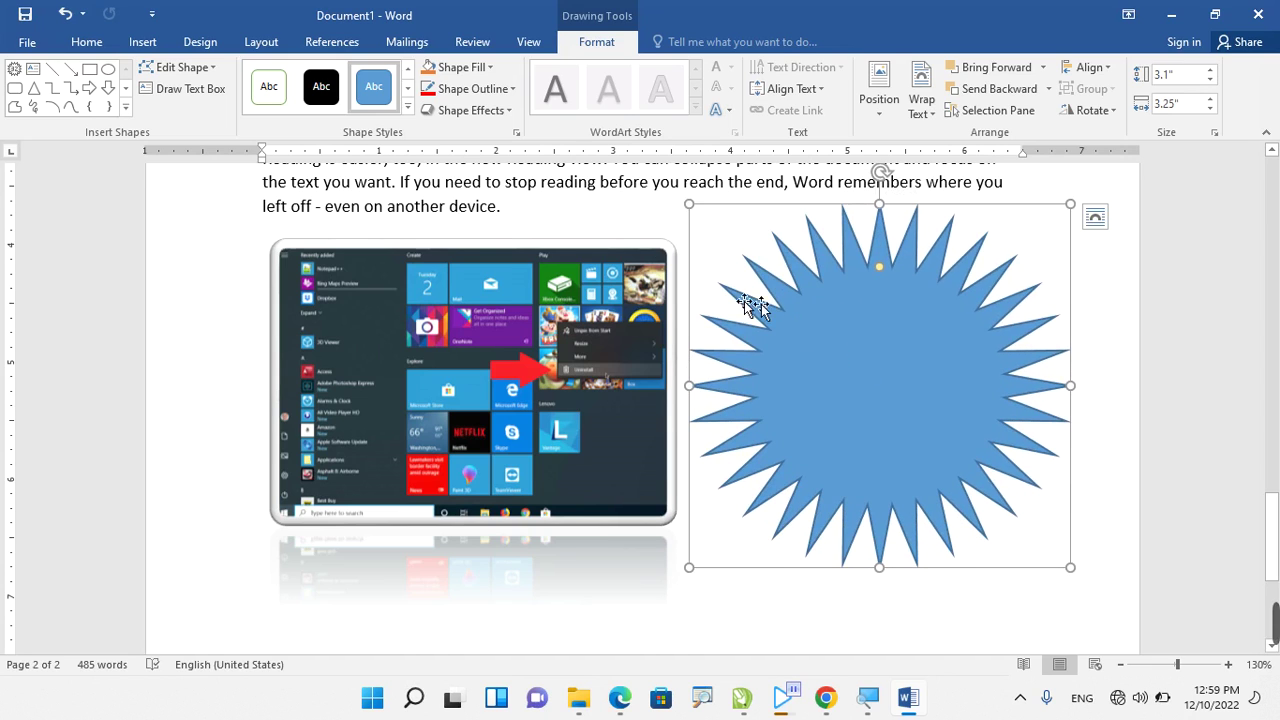
pyautogui.moveTo(893, 360)
pyautogui.mouseDown()
pyautogui.moveTo(889, 382)
pyautogui.moveTo(897, 365)
pyautogui.mouseUp()
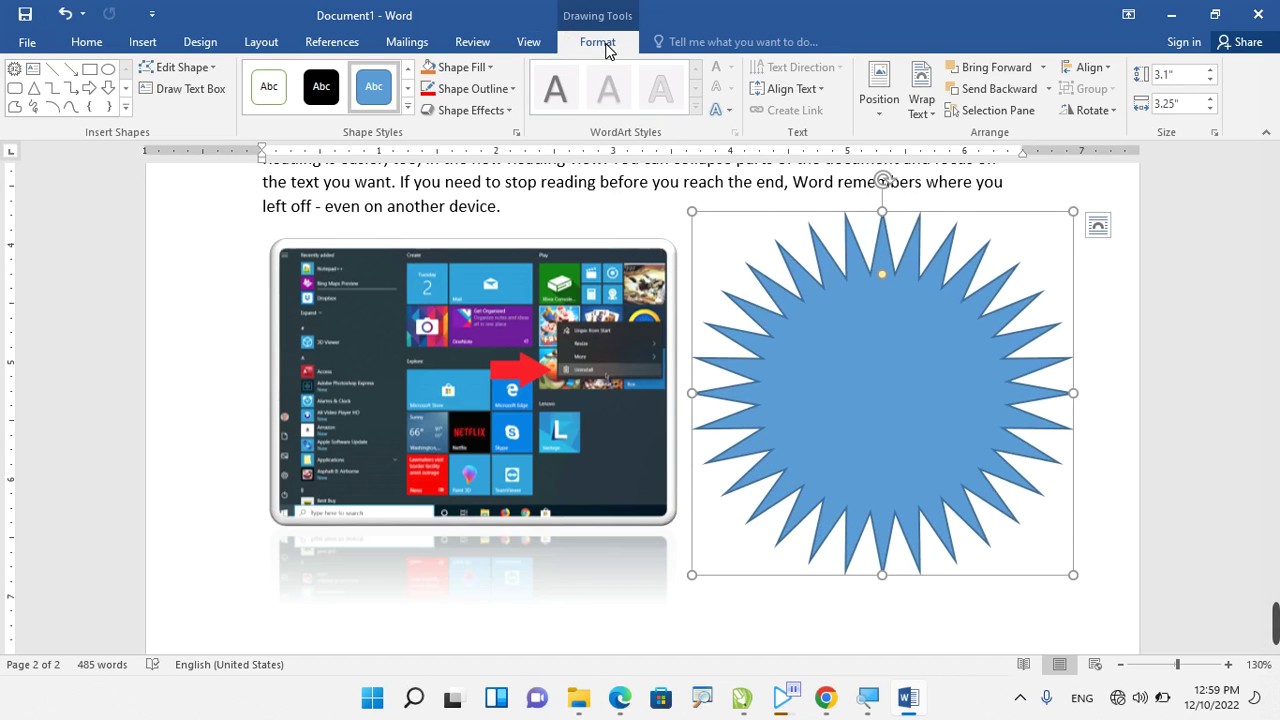
# Select the starburst and choose a picture fill from local files, dismissing the offline warning.
pyautogui.click(470, 380)
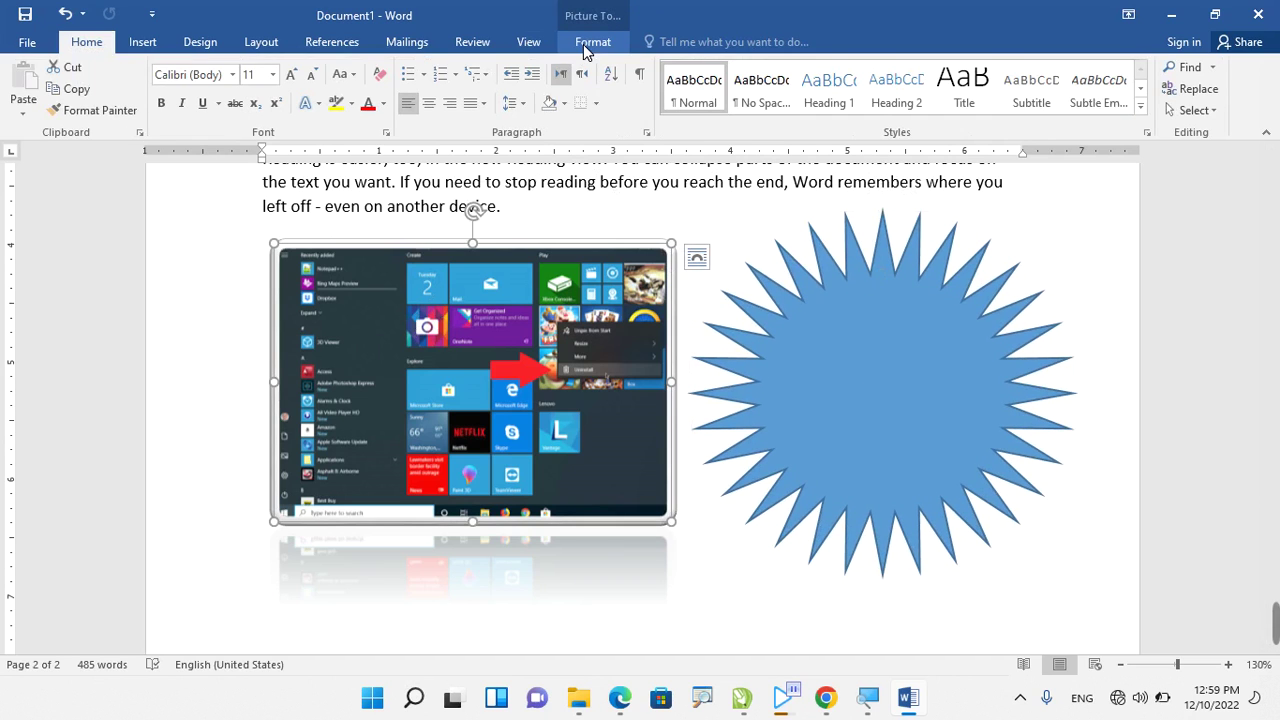
pyautogui.click(964, 455)
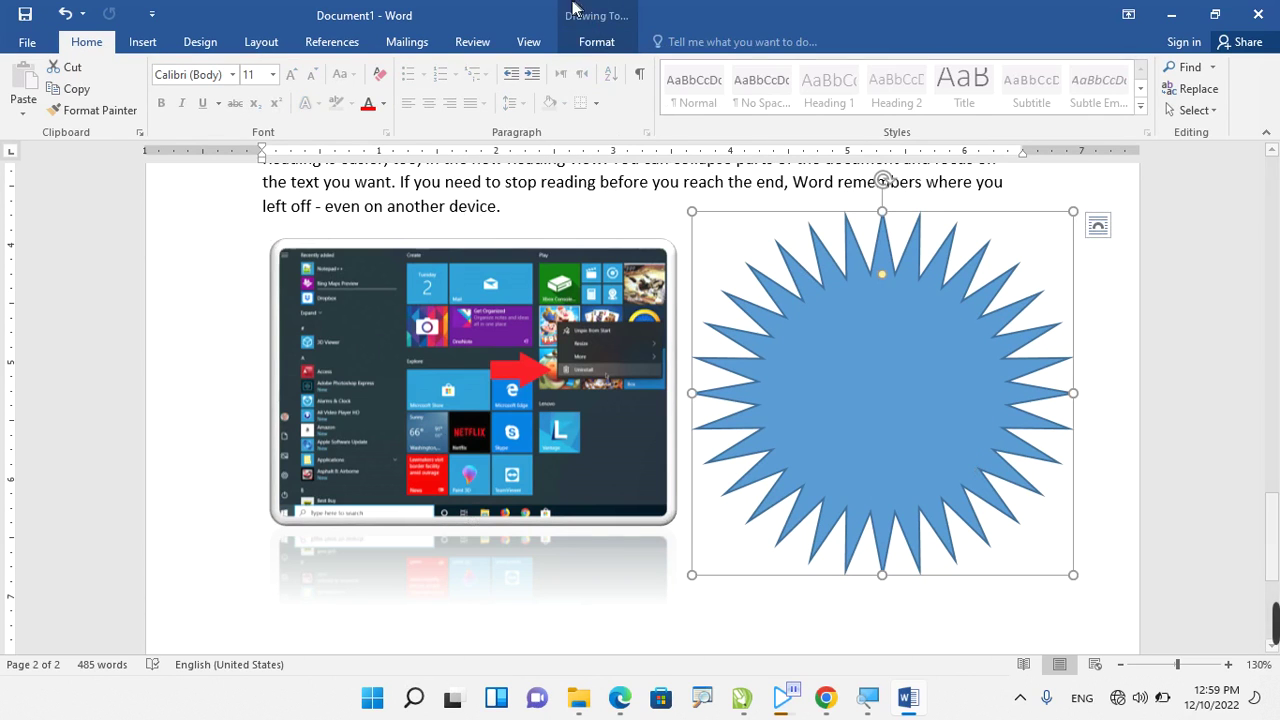
pyautogui.click(597, 45)
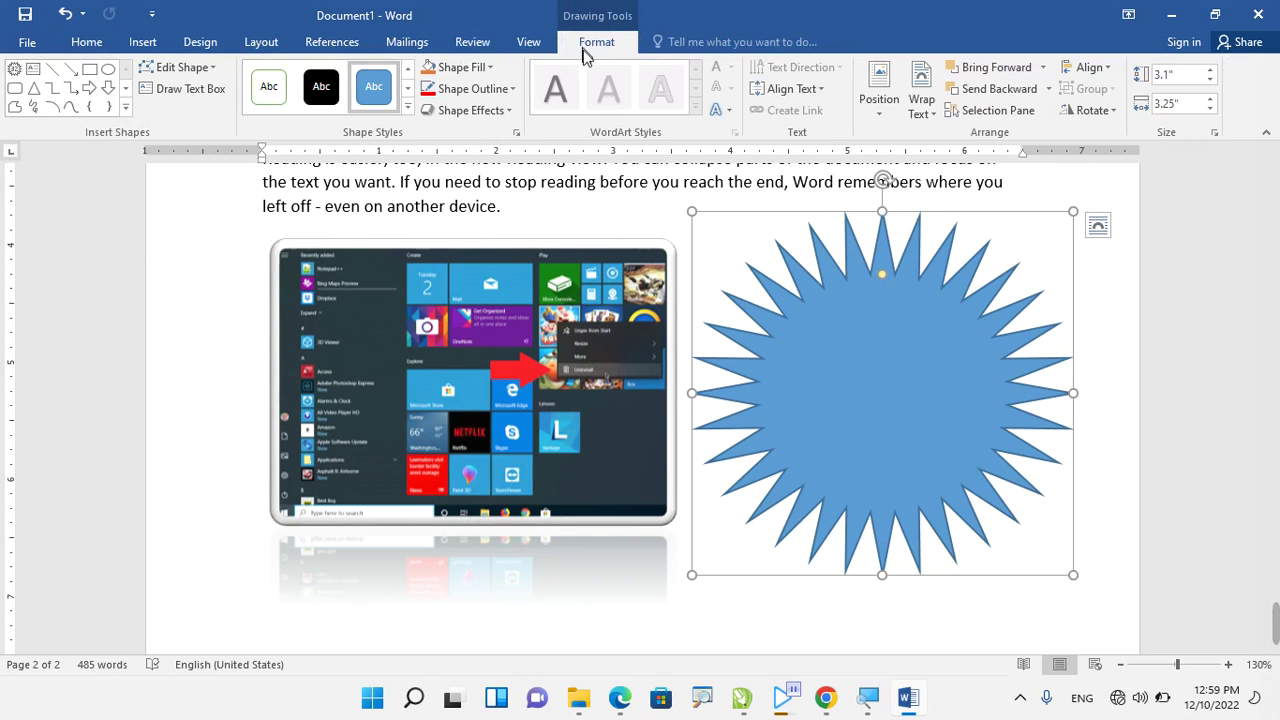
pyautogui.click(485, 70)
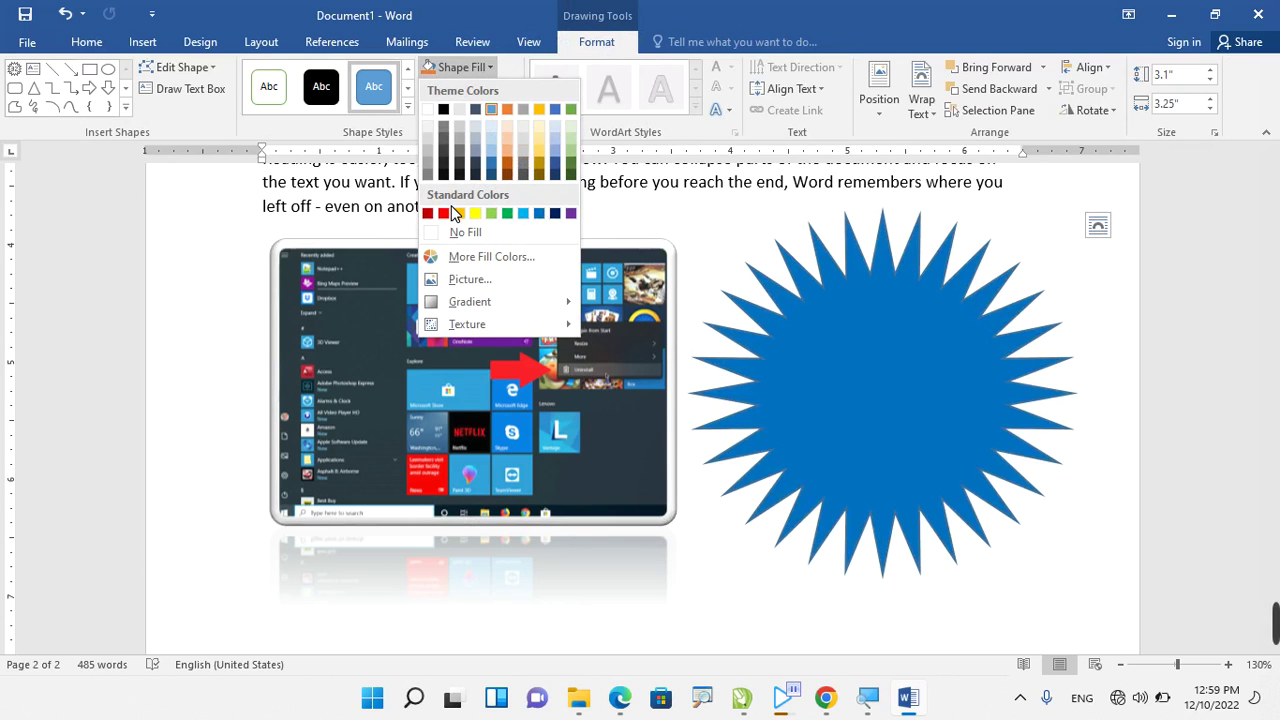
pyautogui.click(461, 282)
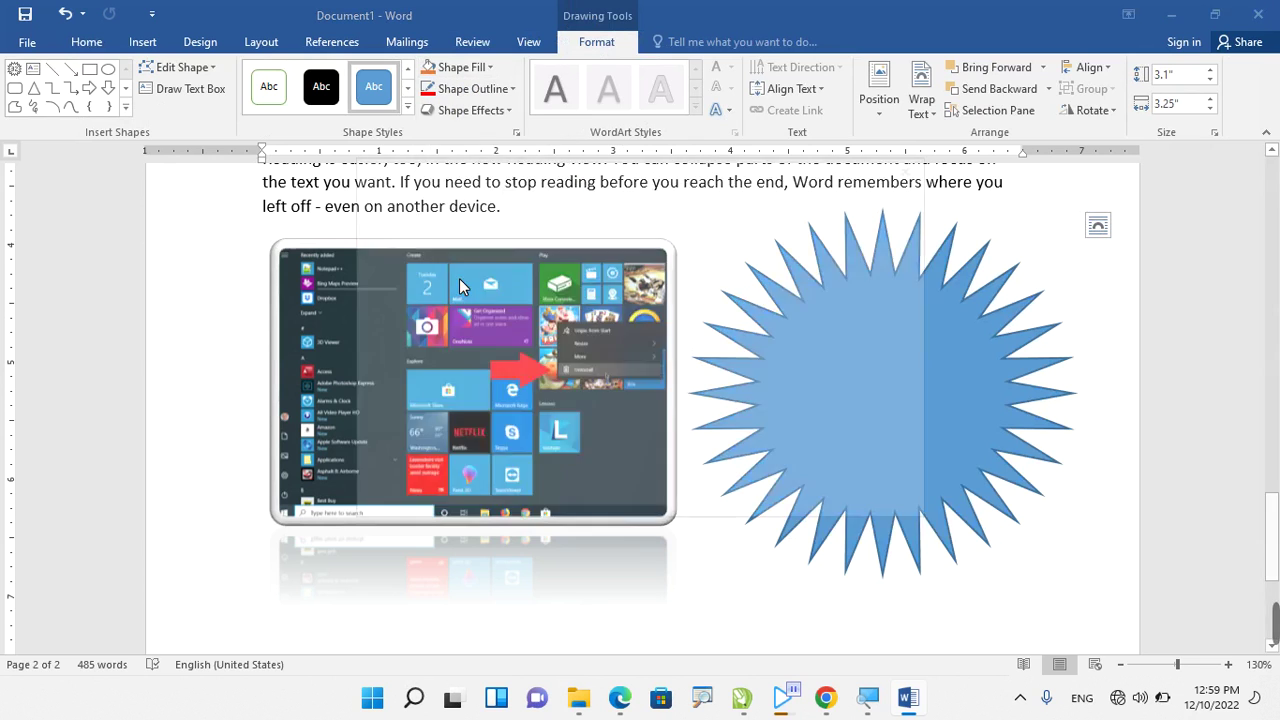
pyautogui.click(658, 397)
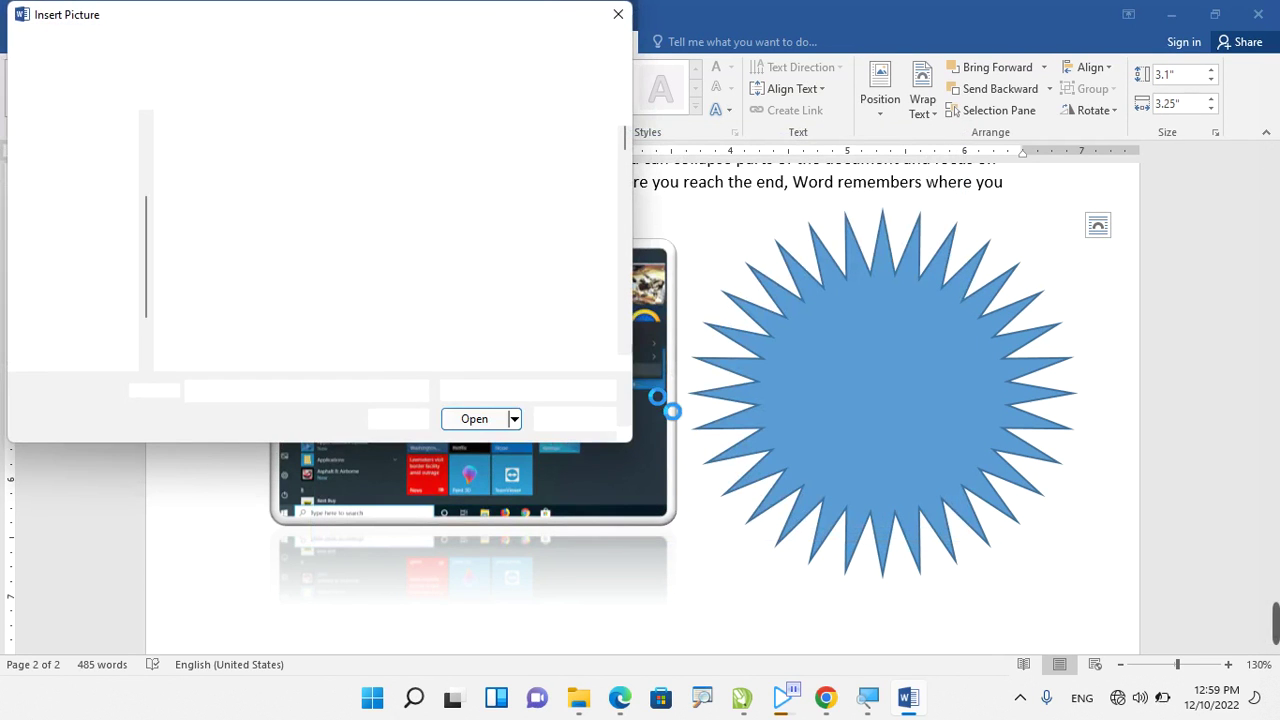
# Find the cow-in-pasture photo and insert it as the starburst's fill.
pyautogui.scroll(-5, 457, 290)
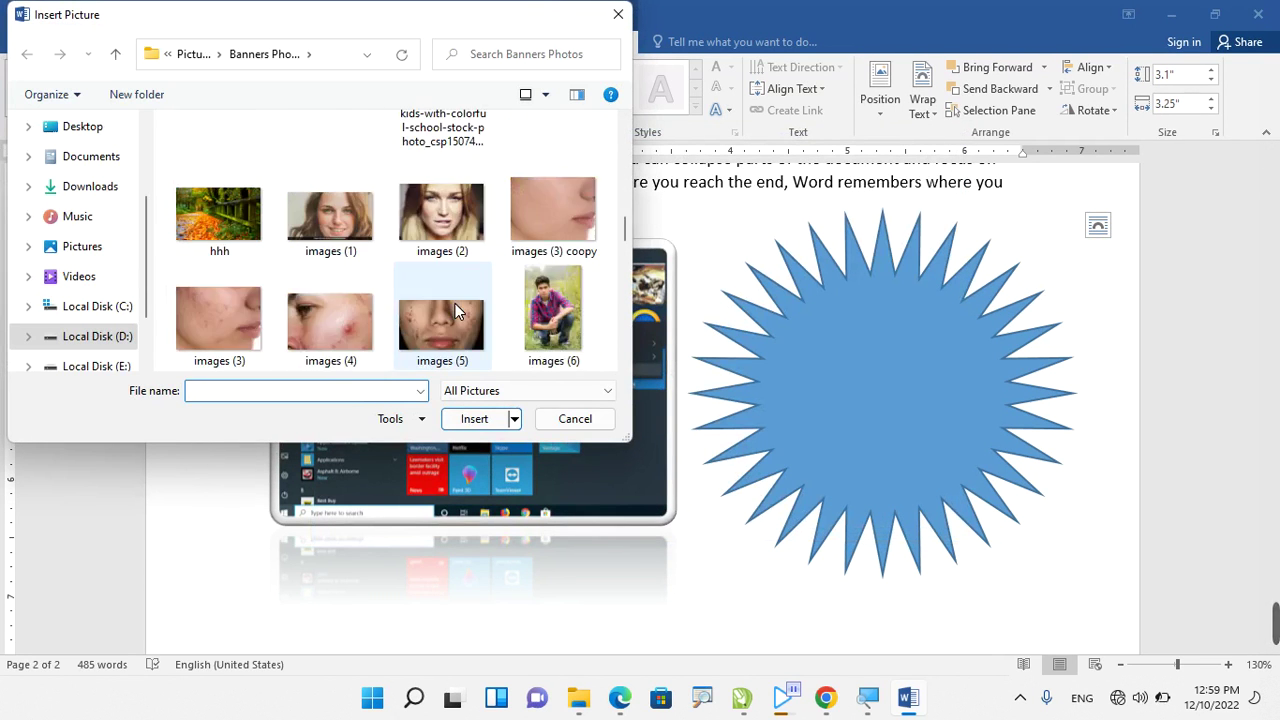
pyautogui.scroll(-3, 460, 282)
pyautogui.scroll(-3, 490, 278)
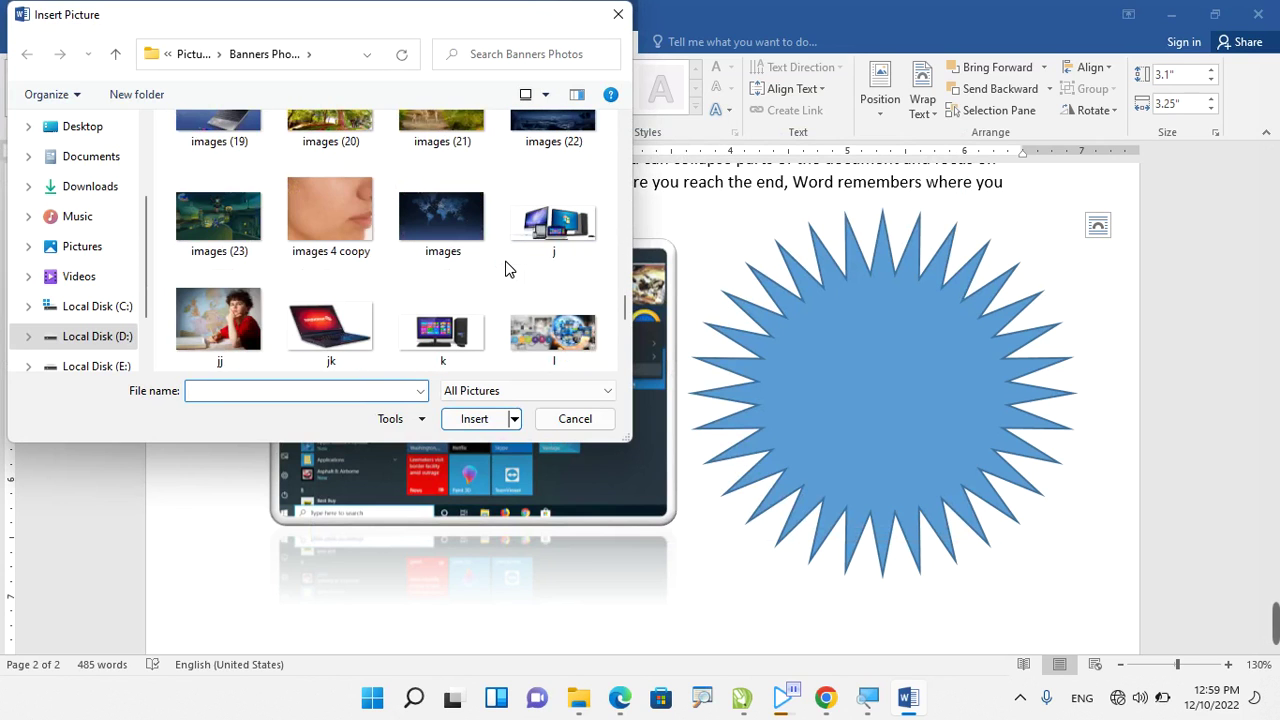
pyautogui.scroll(-3, 490, 267)
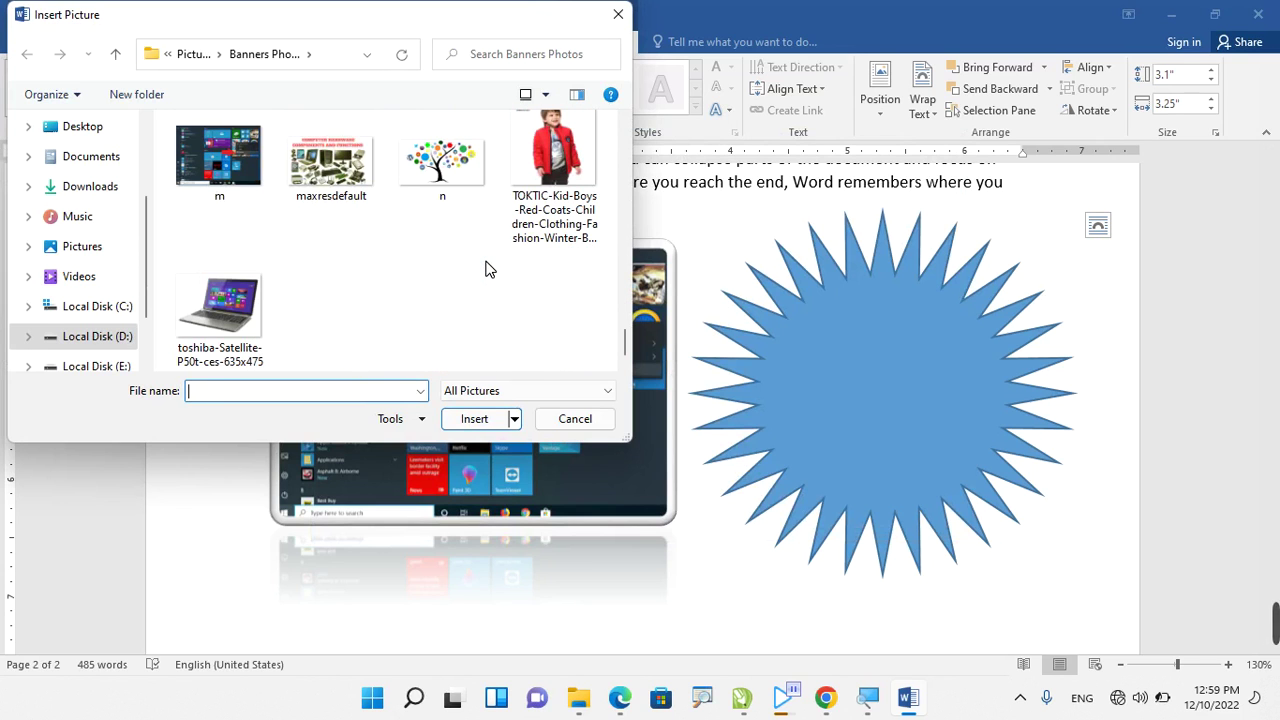
pyautogui.click(218, 158)
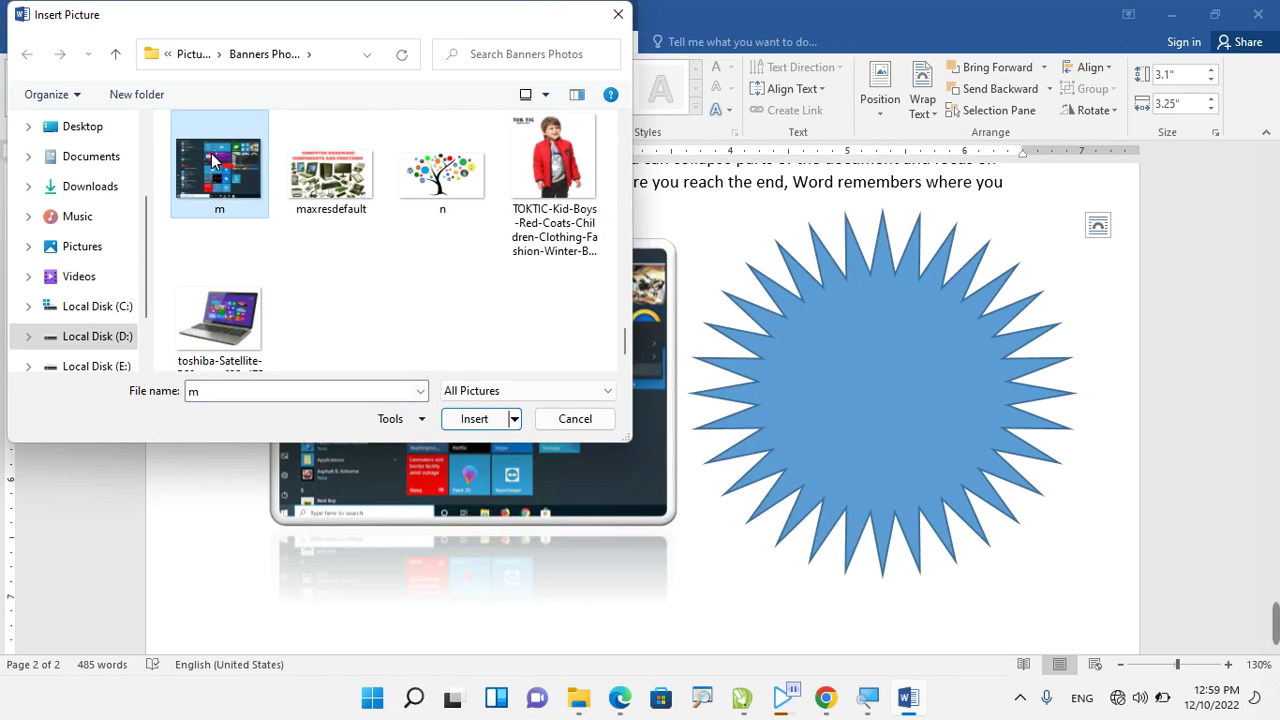
pyautogui.scroll(3, 418, 192)
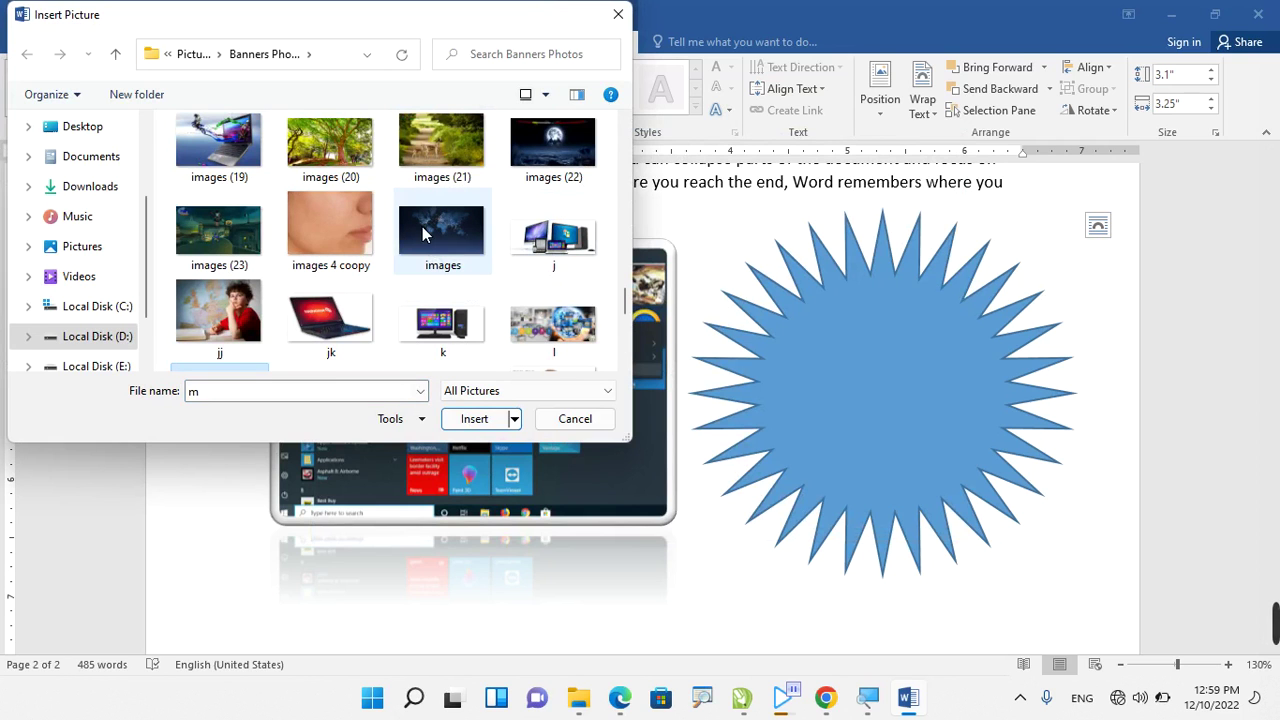
pyautogui.click(215, 318)
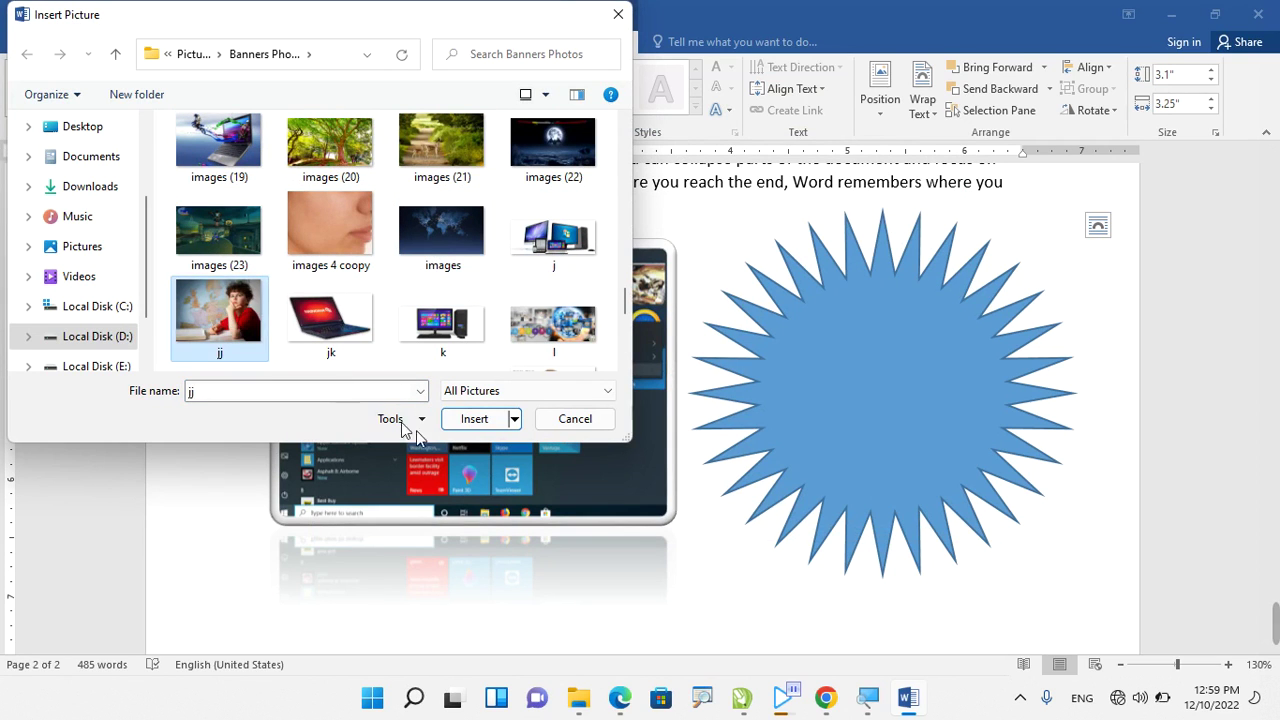
pyautogui.scroll(3, 514, 214)
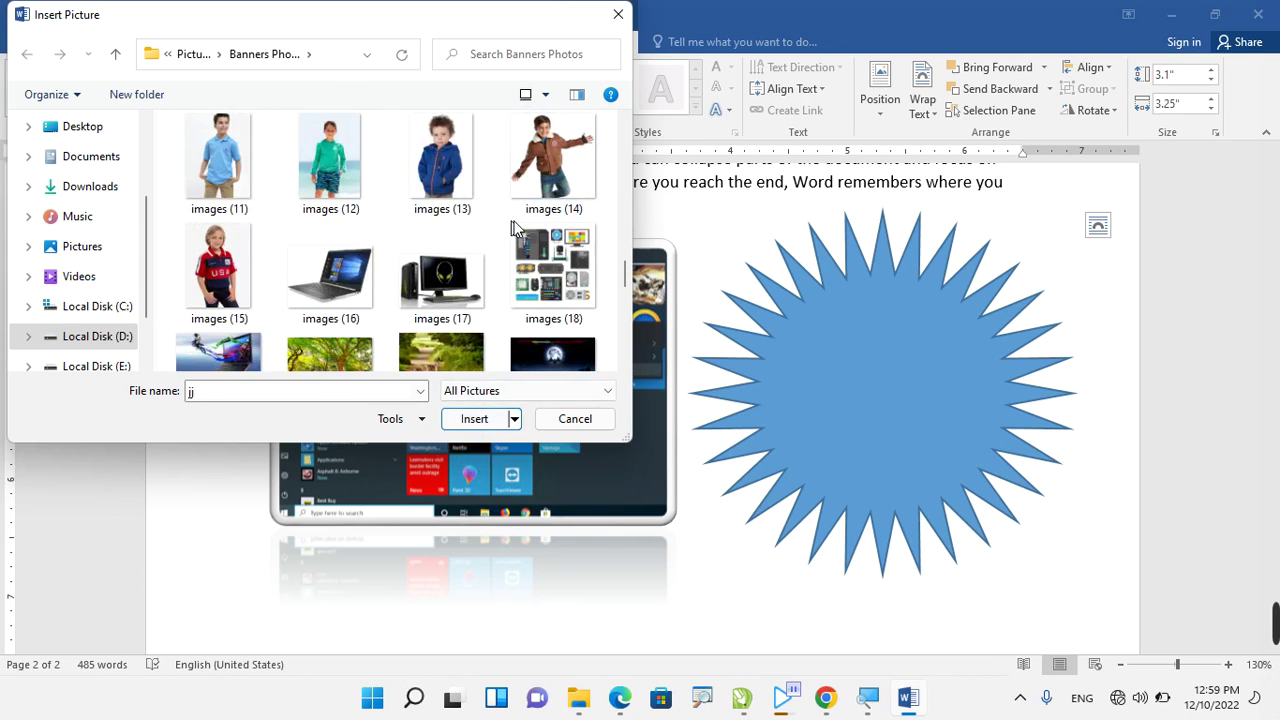
pyautogui.scroll(2, 535, 317)
pyautogui.scroll(3, 535, 317)
pyautogui.scroll(3, 525, 316)
pyautogui.scroll(2, 525, 316)
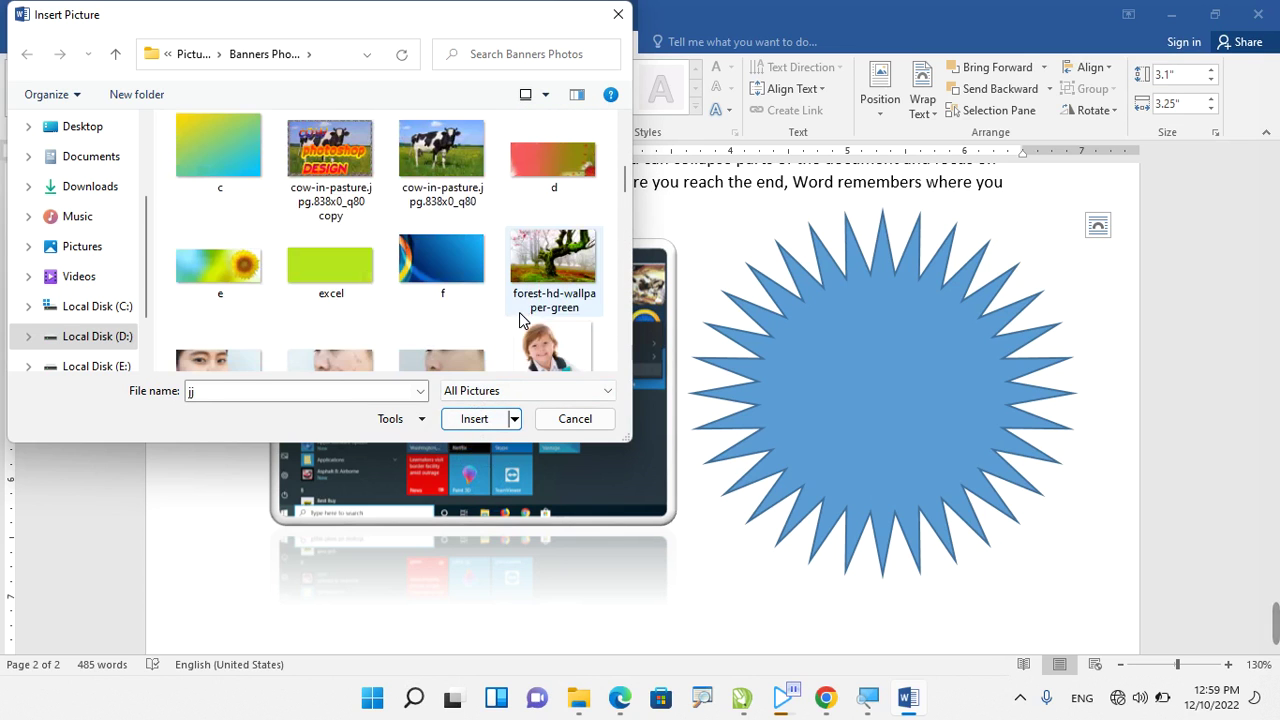
pyautogui.click(441, 155)
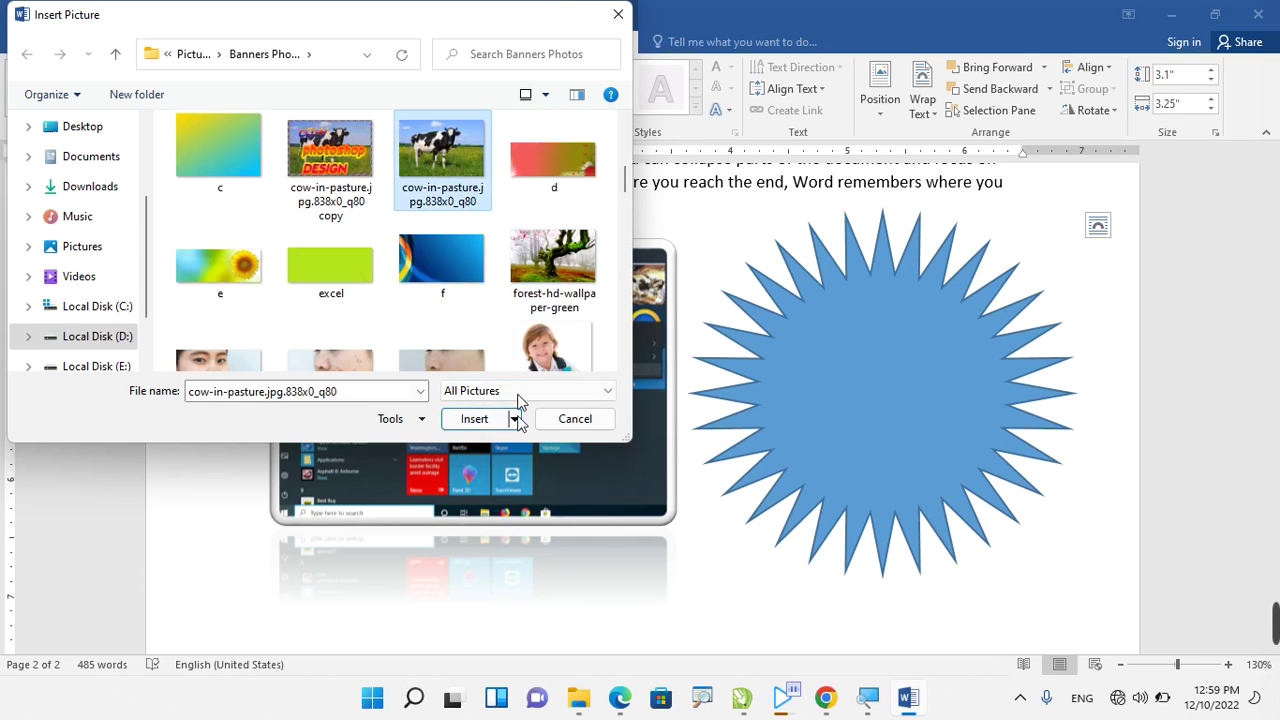
pyautogui.click(476, 421)
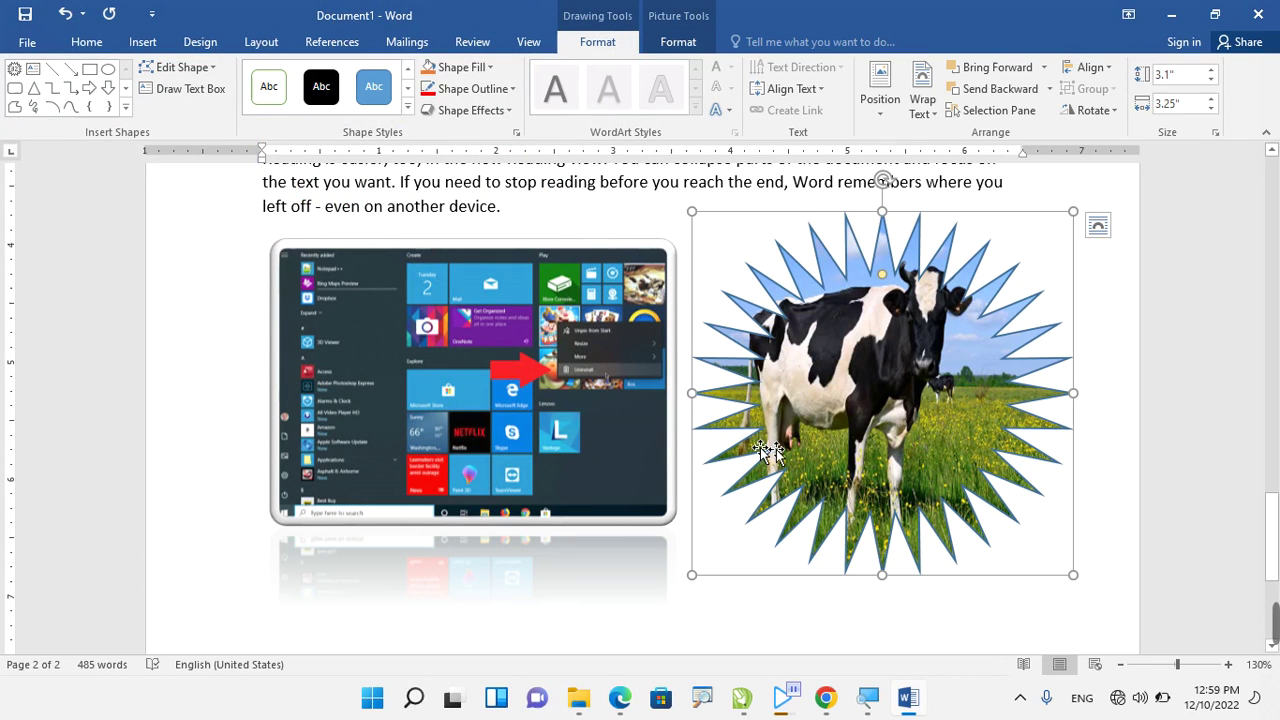
# Delete the cow-filled starburst and start a new page 3 below the screenshot.
pyautogui.press('Delete')
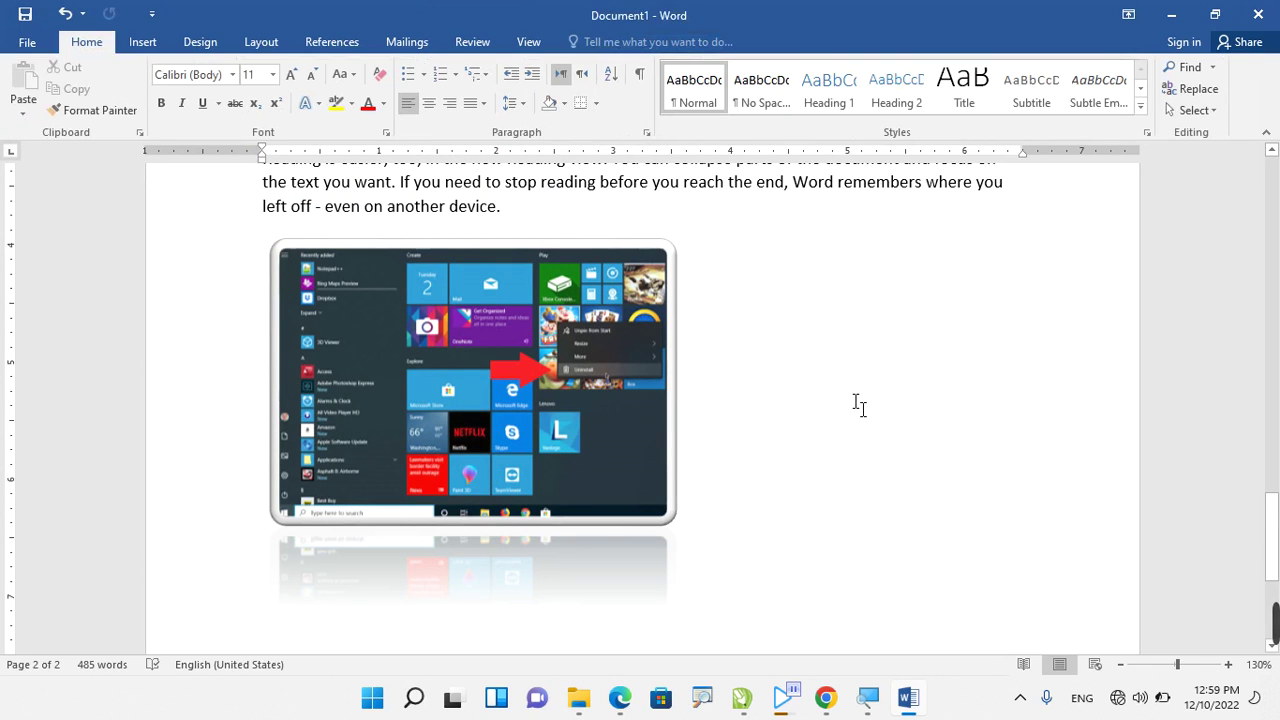
pyautogui.scroll(-3, 859, 403)
pyautogui.click(390, 447)
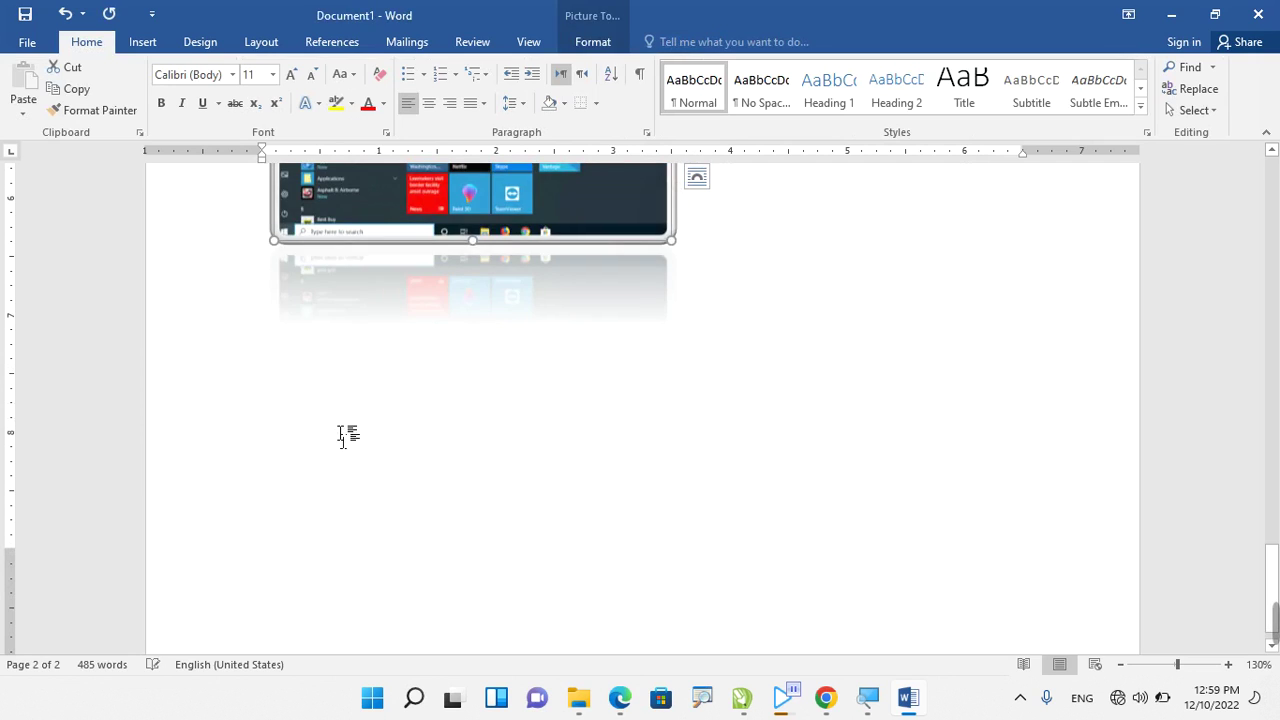
pyautogui.click(340, 430)
pyautogui.hotkey('ctrl', 'Return')
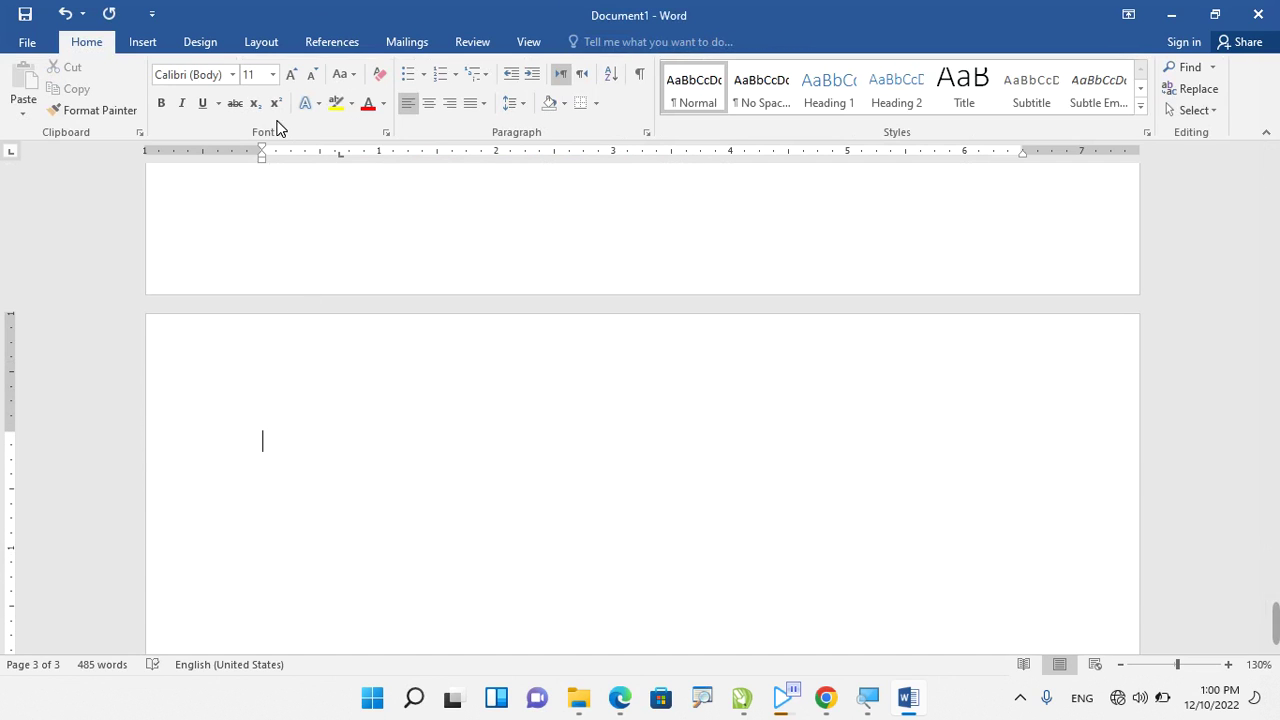
# Draw a No Symbol shape at the top of page 3, sized about 1.62" by 1.87".
pyautogui.click(142, 41)
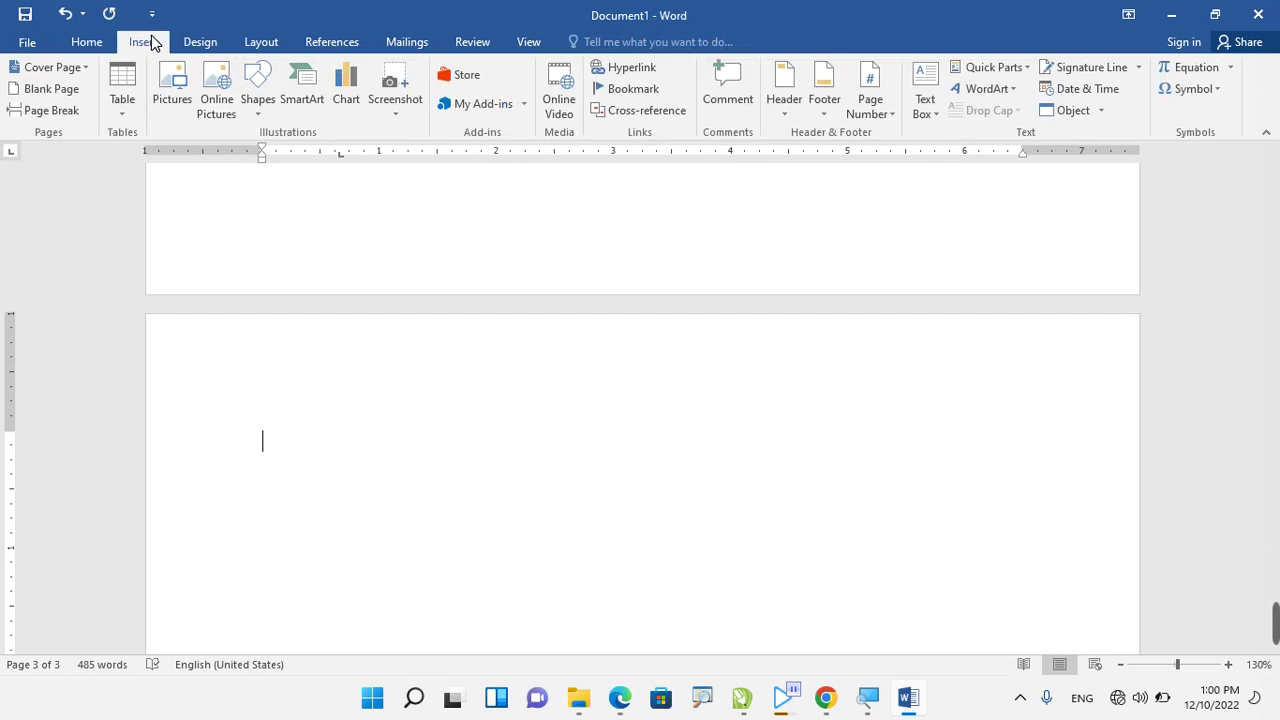
pyautogui.click(256, 116)
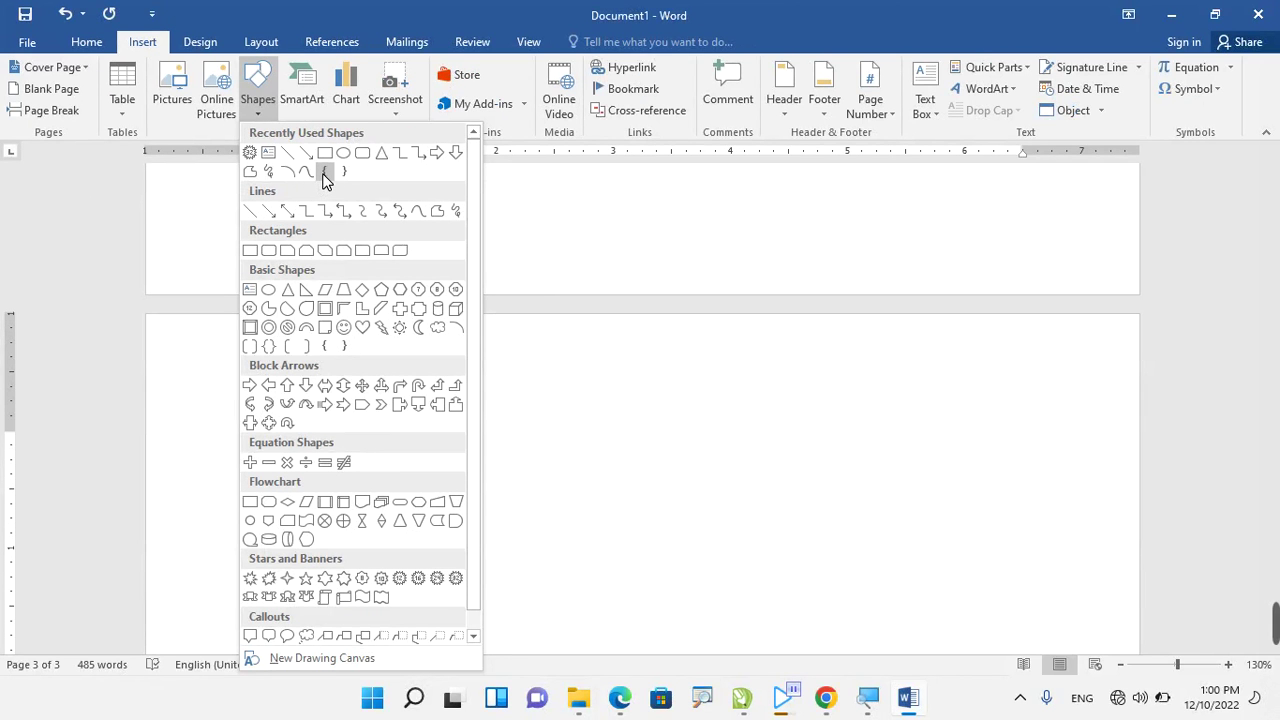
pyautogui.click(290, 330)
pyautogui.scroll(-3, 400, 300)
pyautogui.moveTo(284, 225)
pyautogui.mouseDown()
pyautogui.moveTo(555, 523)
pyautogui.moveTo(627, 551)
pyautogui.mouseUp()
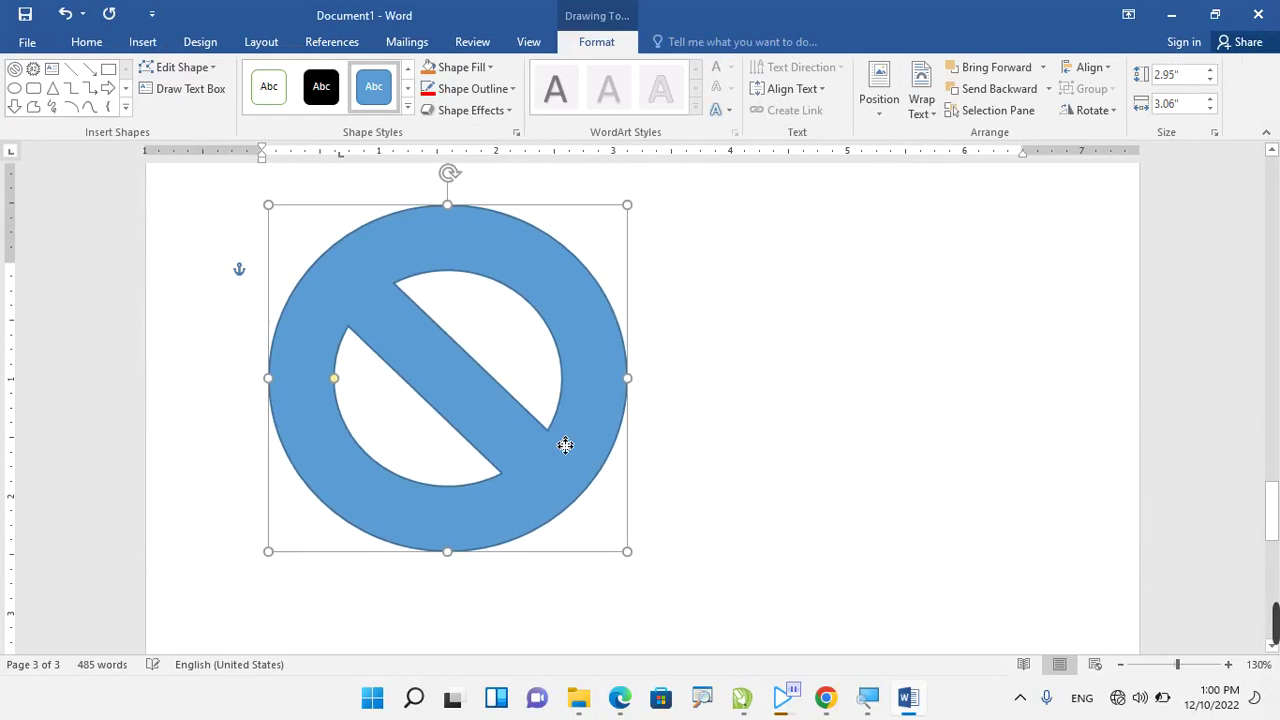
pyautogui.moveTo(565, 445); pyautogui.dragTo(498, 397)
pyautogui.moveTo(562, 502)
pyautogui.mouseDown()
pyautogui.moveTo(425, 357)
pyautogui.moveTo(354, 451)
pyautogui.mouseUp()
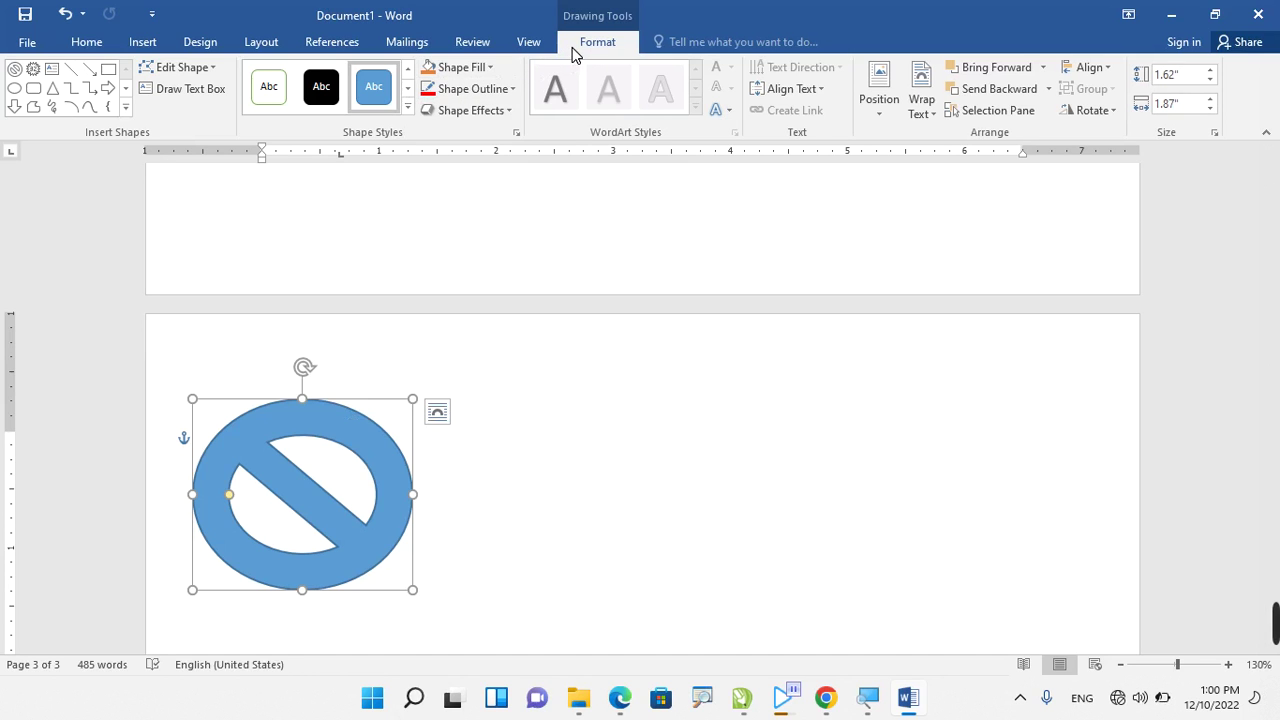
# Fill the No Symbol shape red and nudge it slightly right.
pyautogui.click(460, 67)
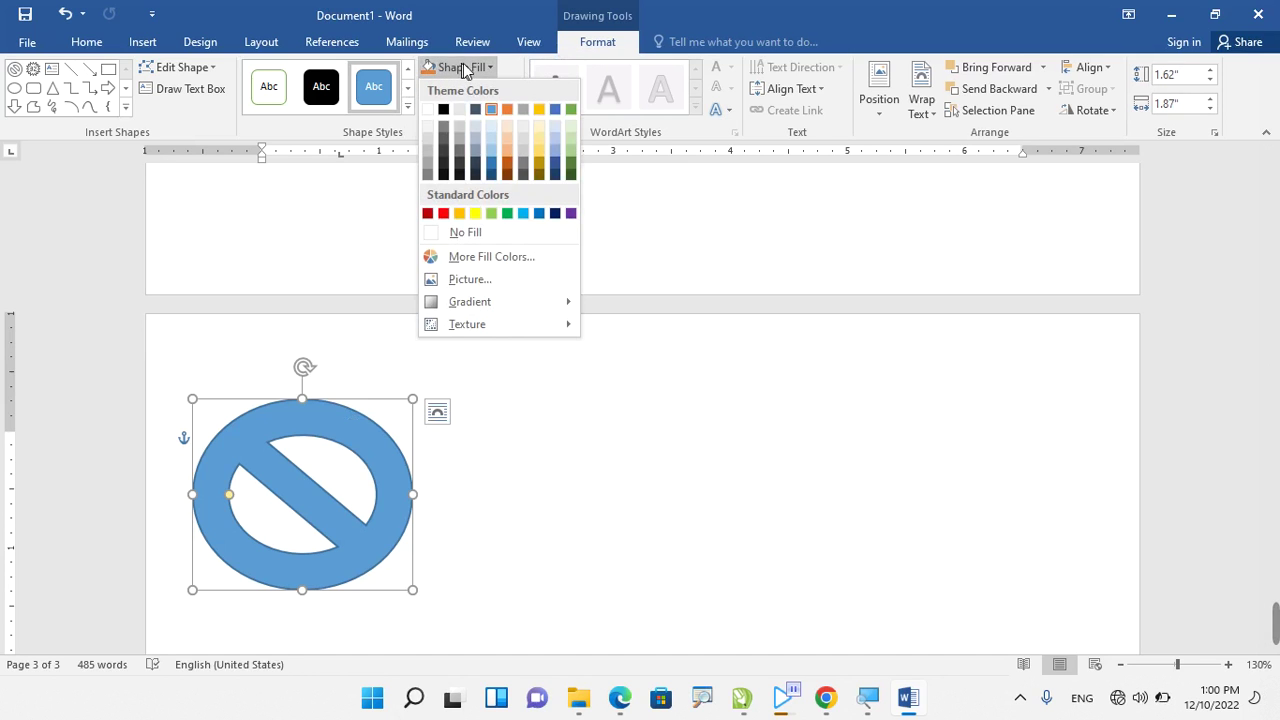
pyautogui.click(443, 213)
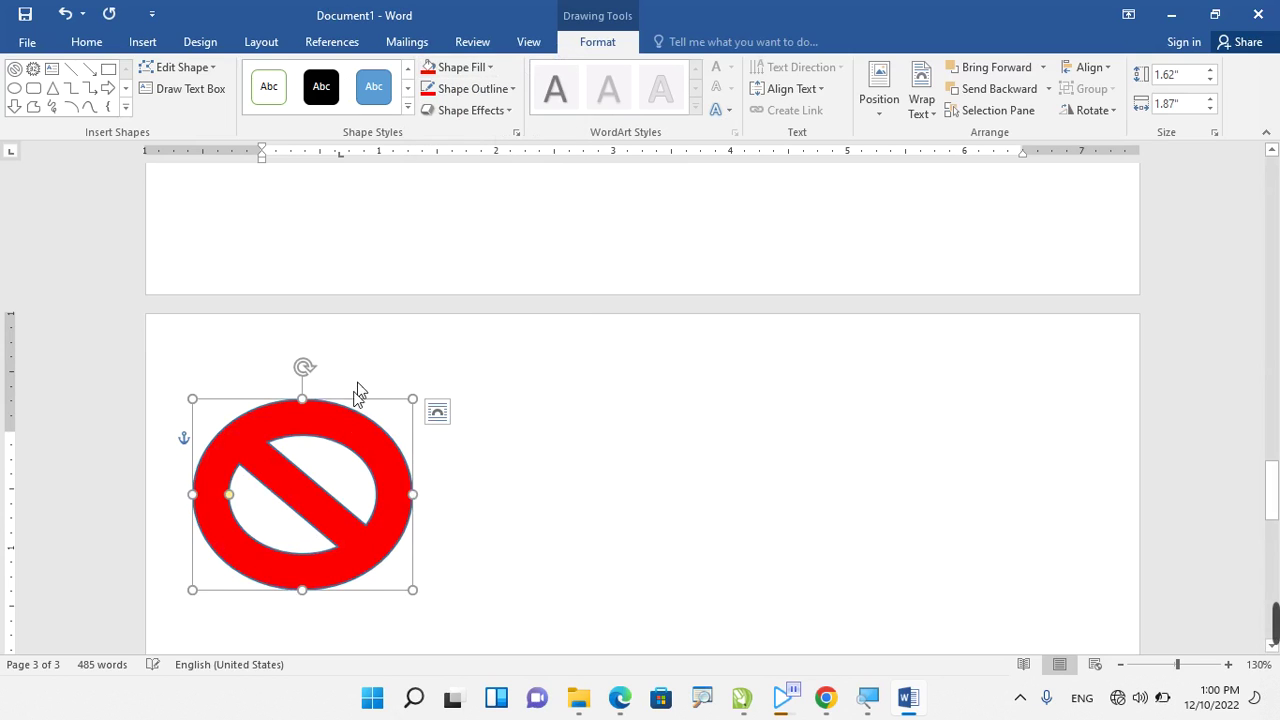
pyautogui.moveTo(354, 428); pyautogui.dragTo(364, 432)
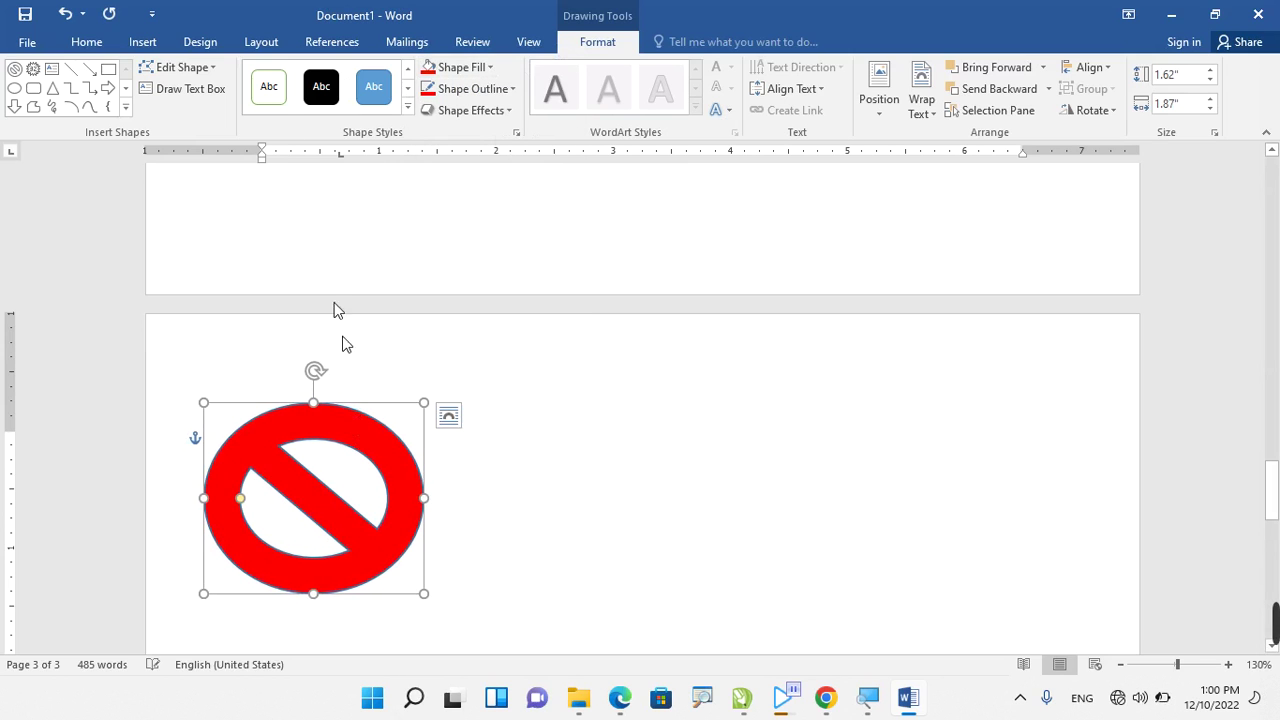
# Add a blue outlined WordArt box beside the sign reading 'No Smoking'.
pyautogui.click(142, 41)
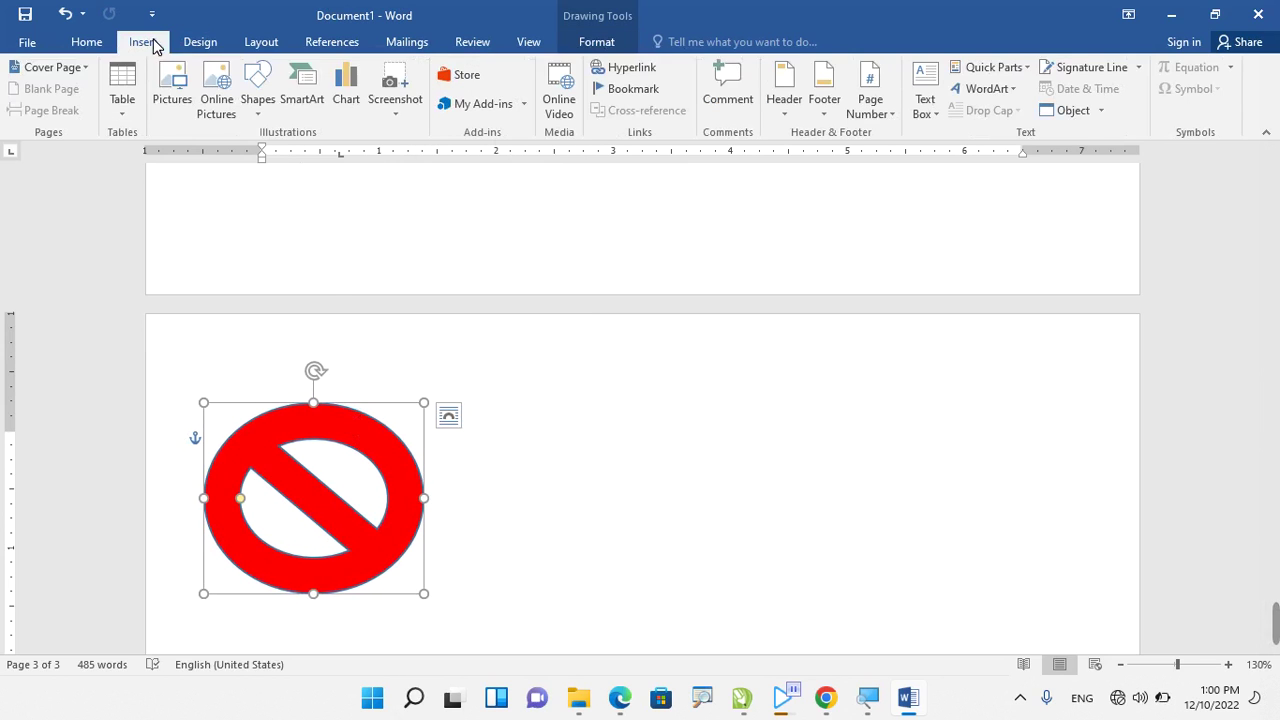
pyautogui.click(1012, 90)
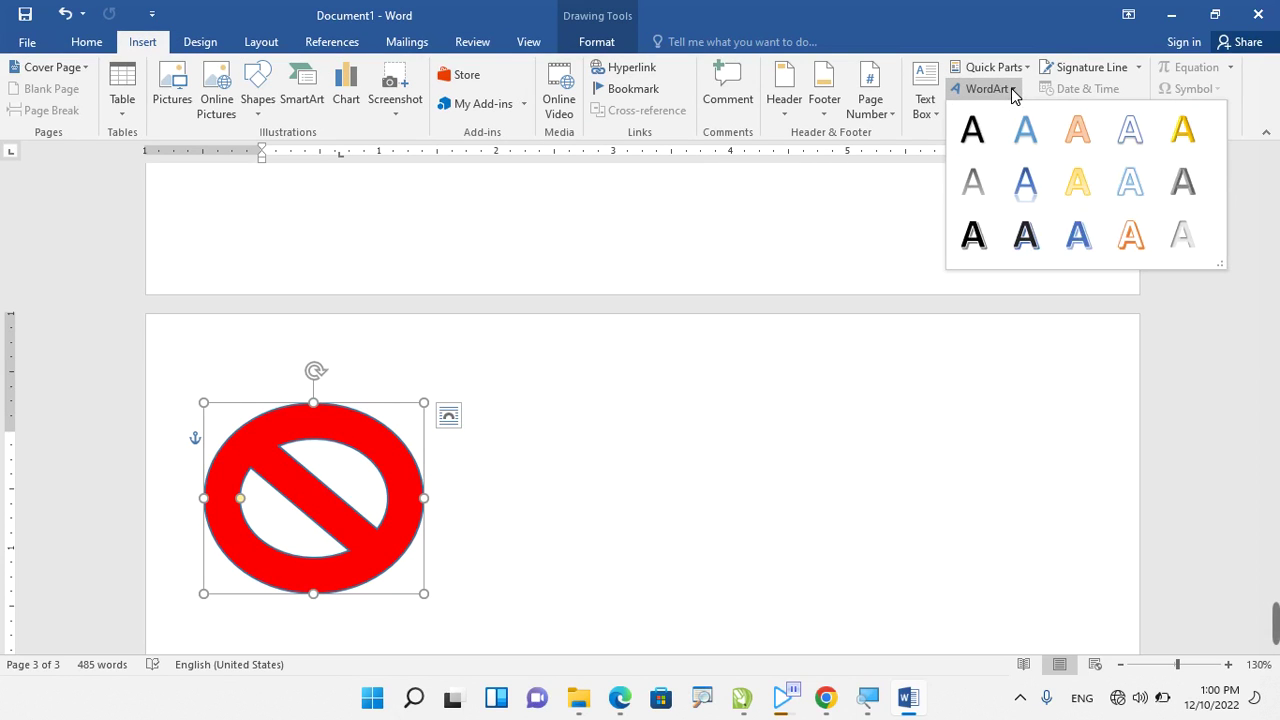
pyautogui.click(1076, 237)
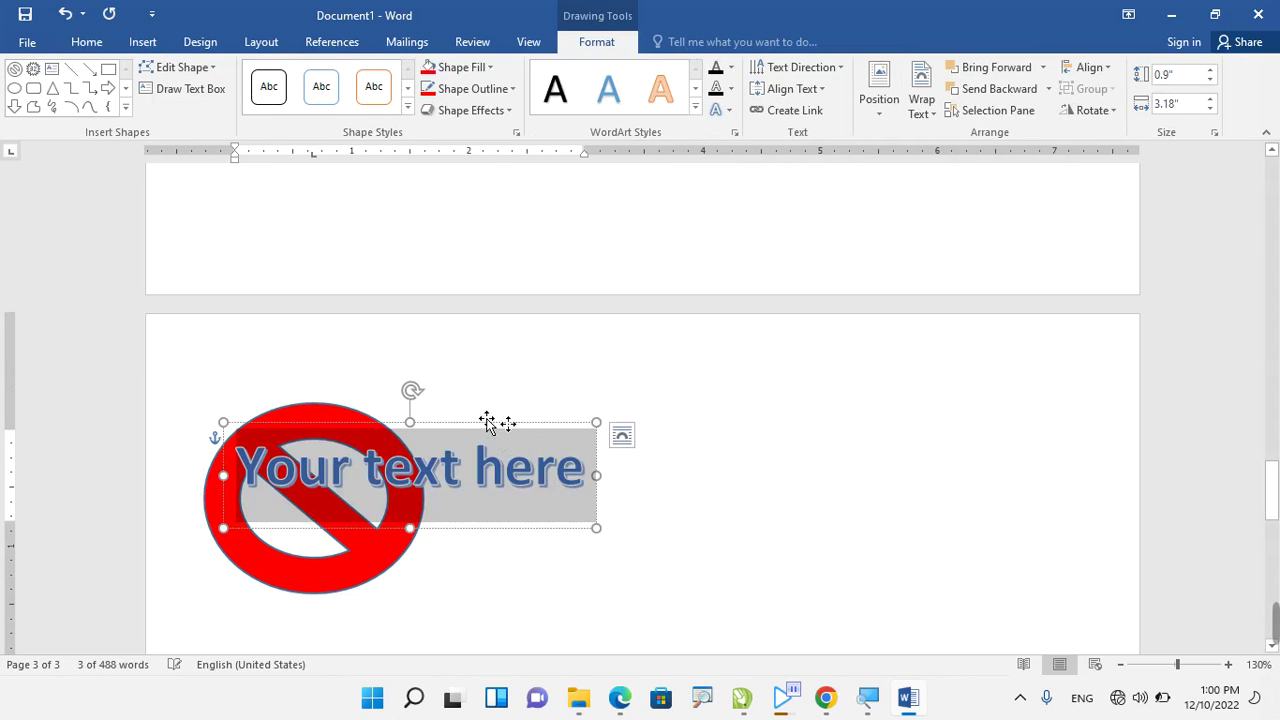
pyautogui.moveTo(487, 423); pyautogui.dragTo(740, 411)
pyautogui.tripleClick(700, 450)
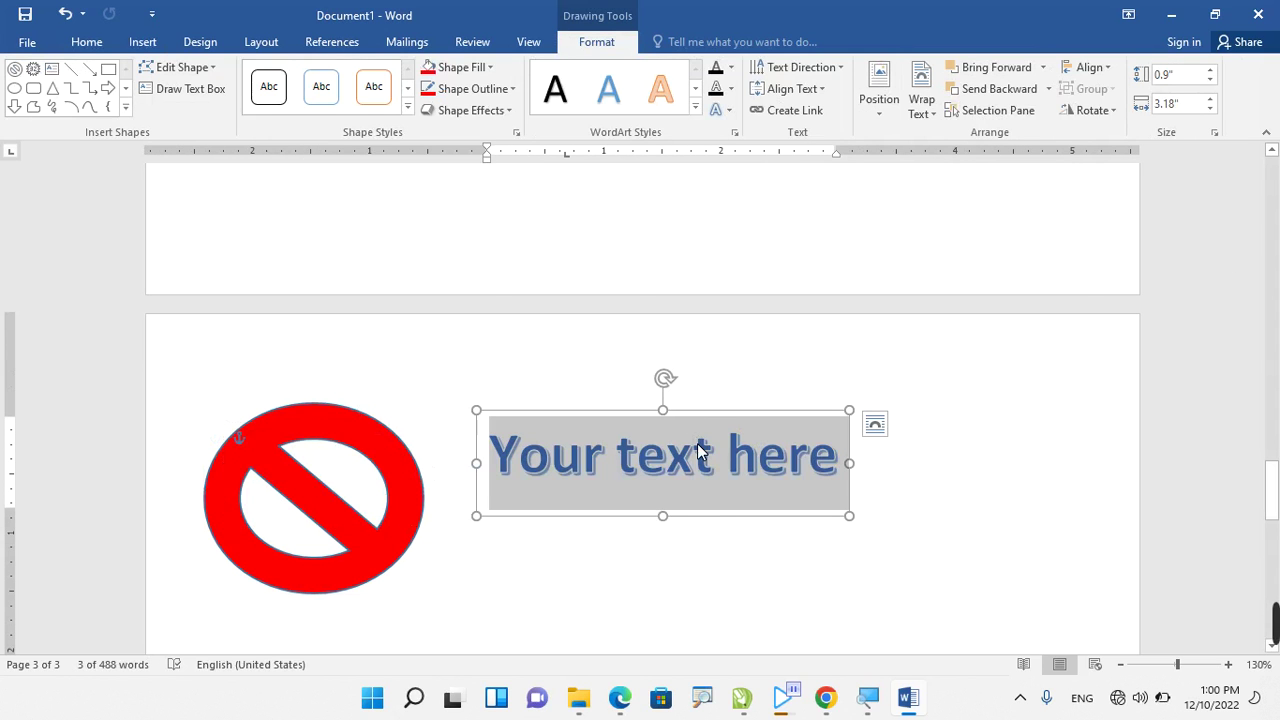
pyautogui.write('No S')
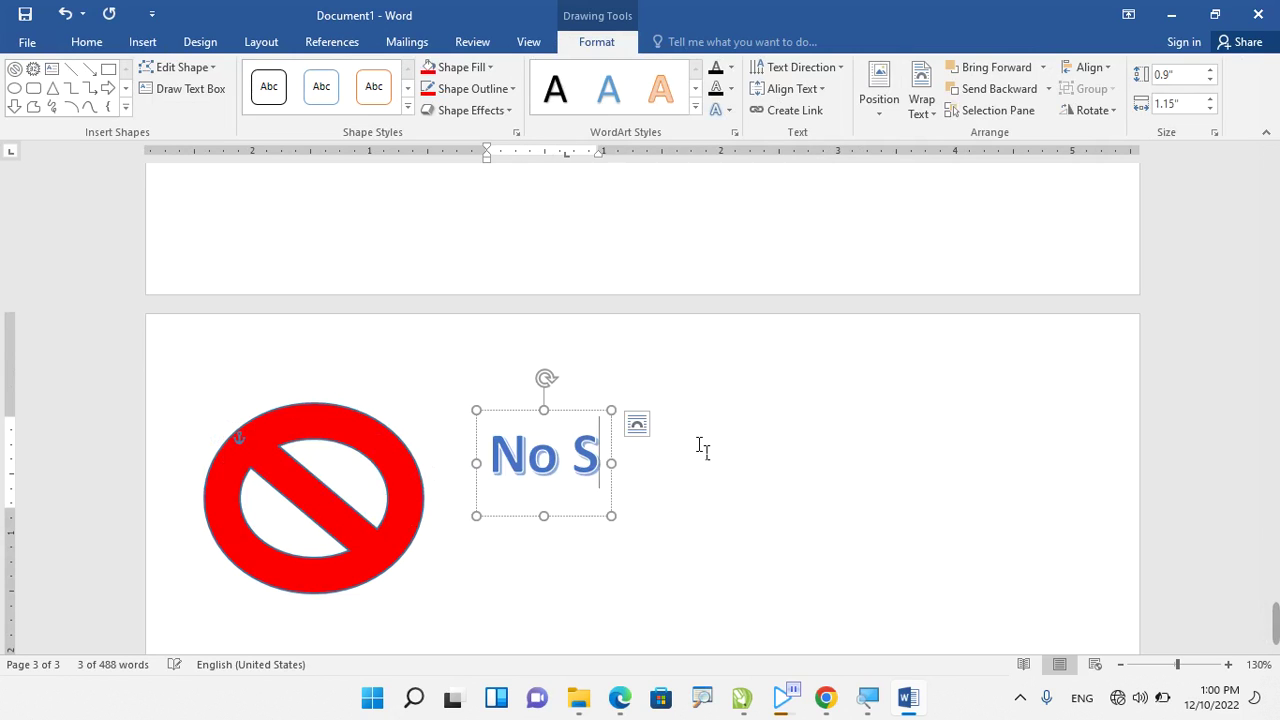
pyautogui.write('moking')
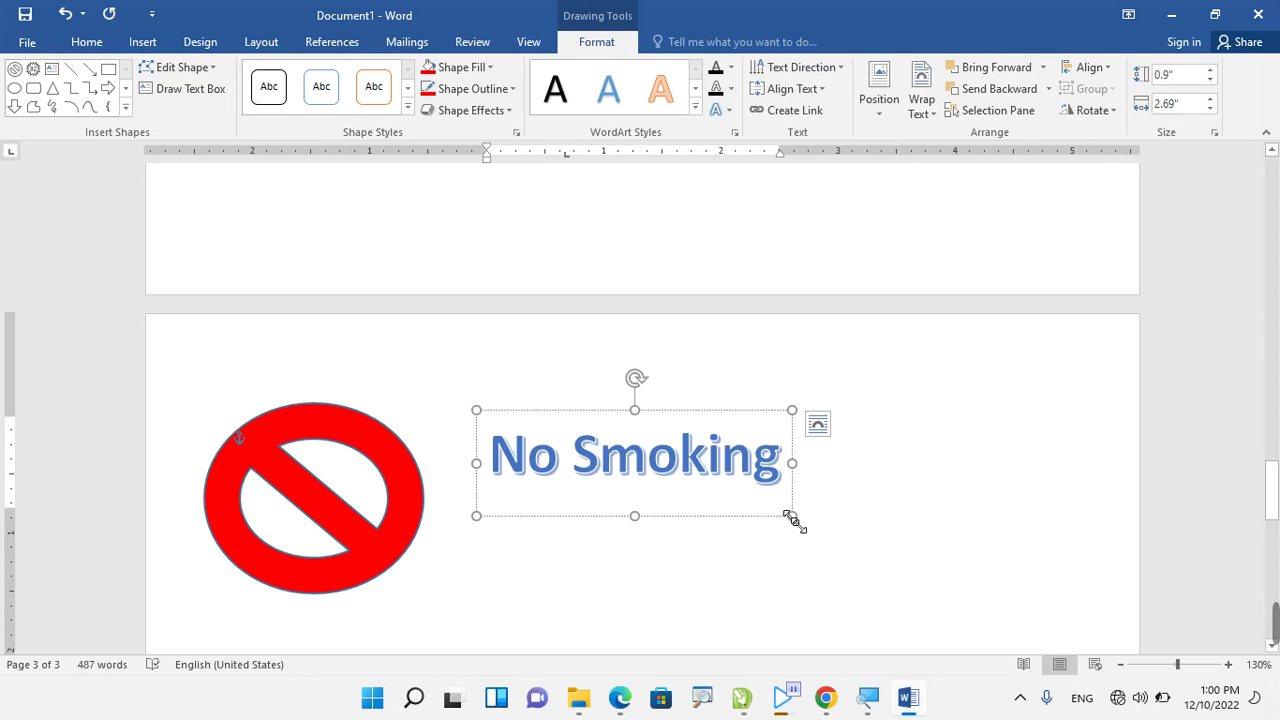
pyautogui.moveTo(791, 516); pyautogui.dragTo(1024, 580)
# Make 'No Smoking' 72 pt and red, on one line beside the sign.
pyautogui.tripleClick(883, 470)
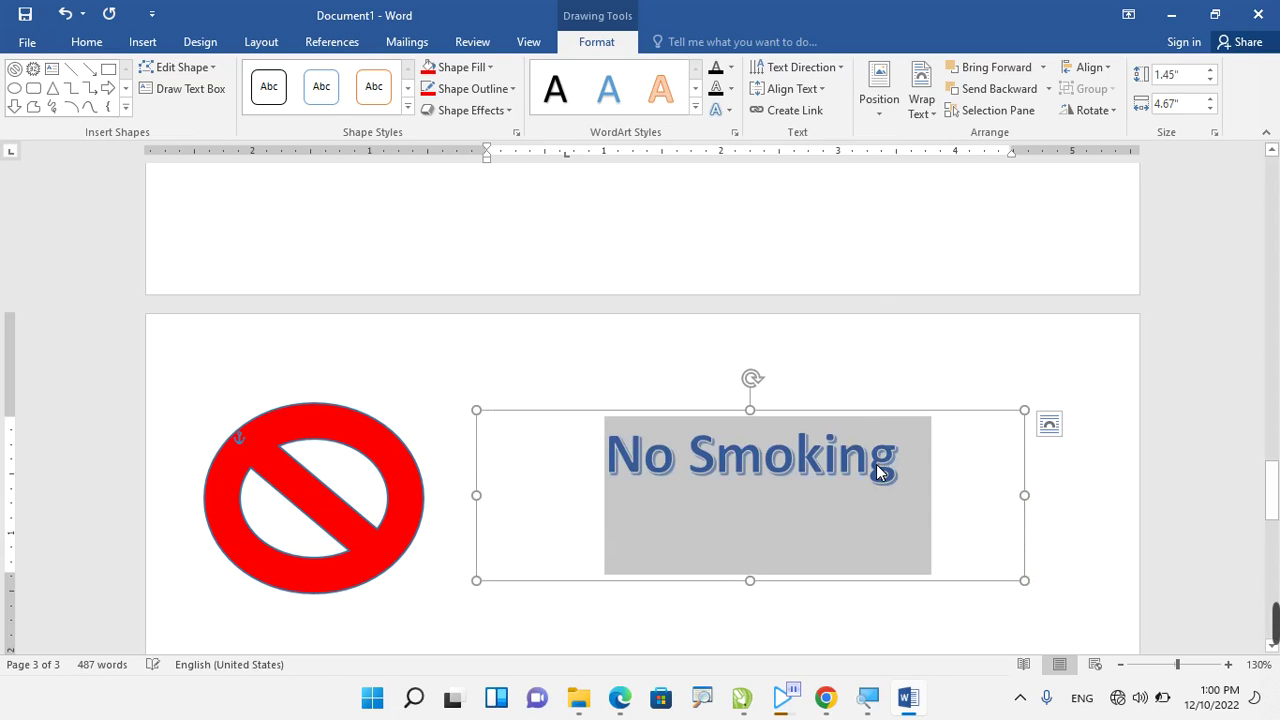
pyautogui.click(88, 43)
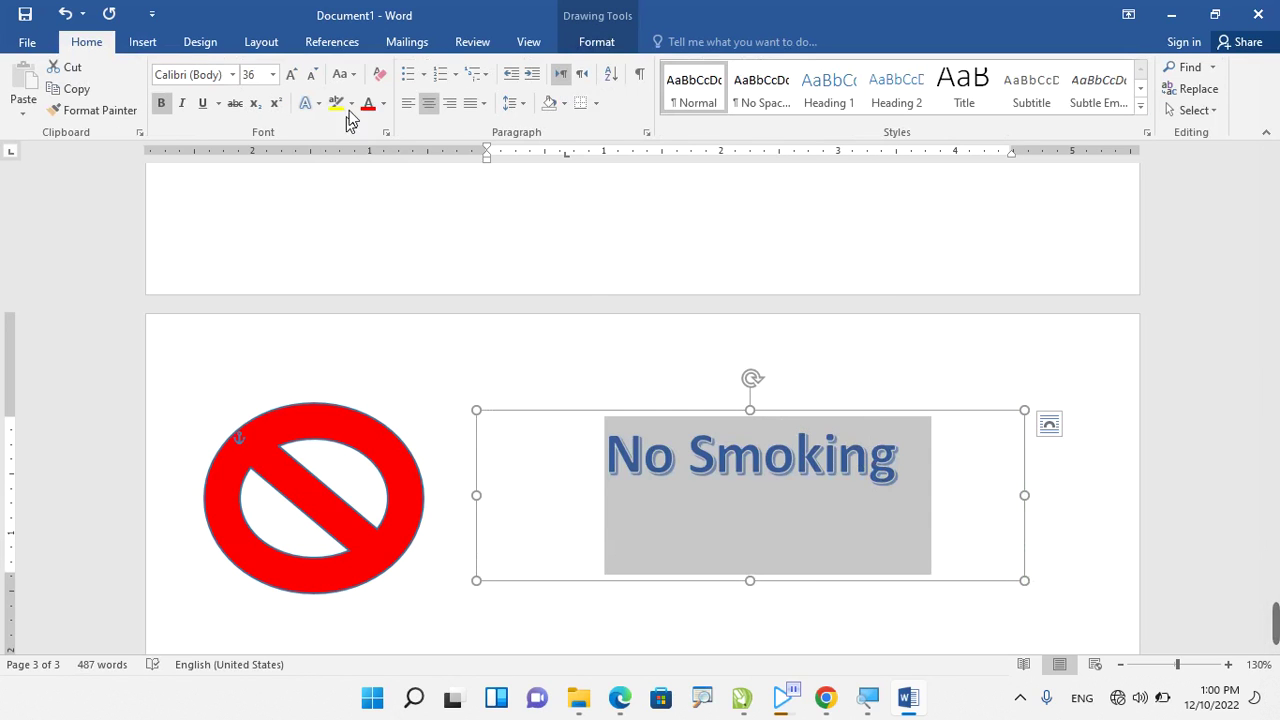
pyautogui.click(291, 75)
pyautogui.click(291, 75)
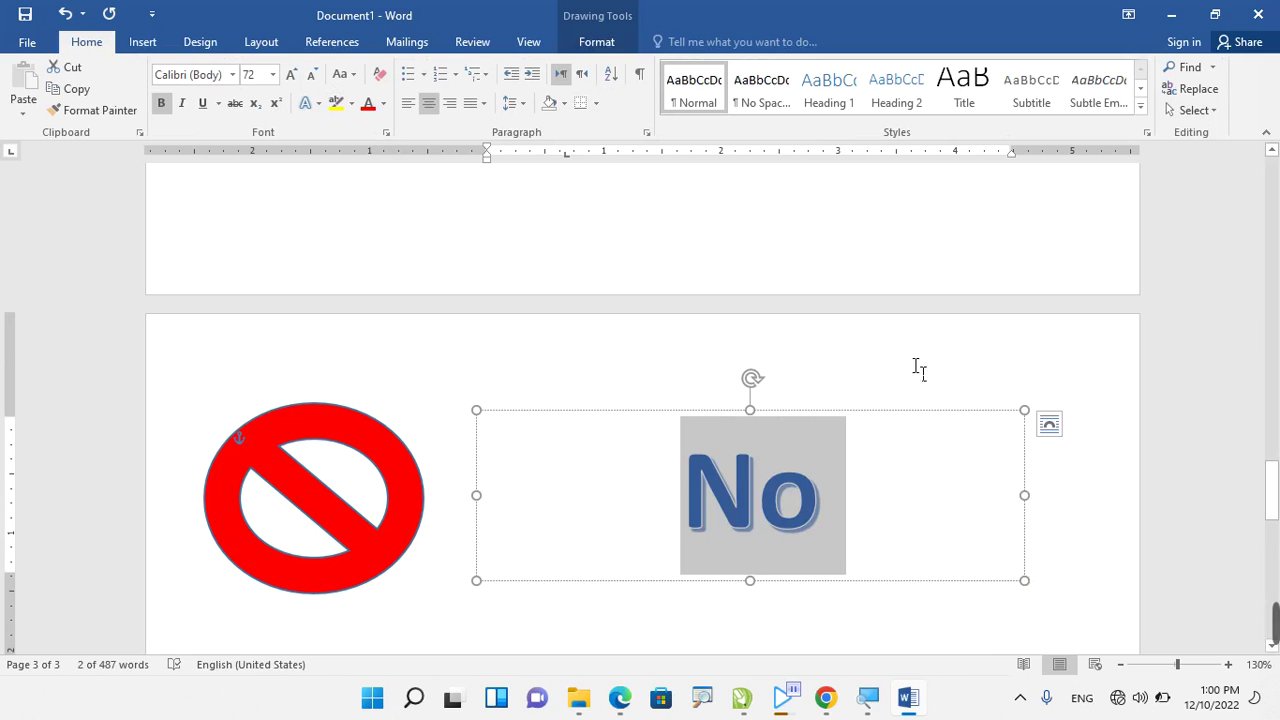
pyautogui.moveTo(1058, 508); pyautogui.dragTo(1140, 494)
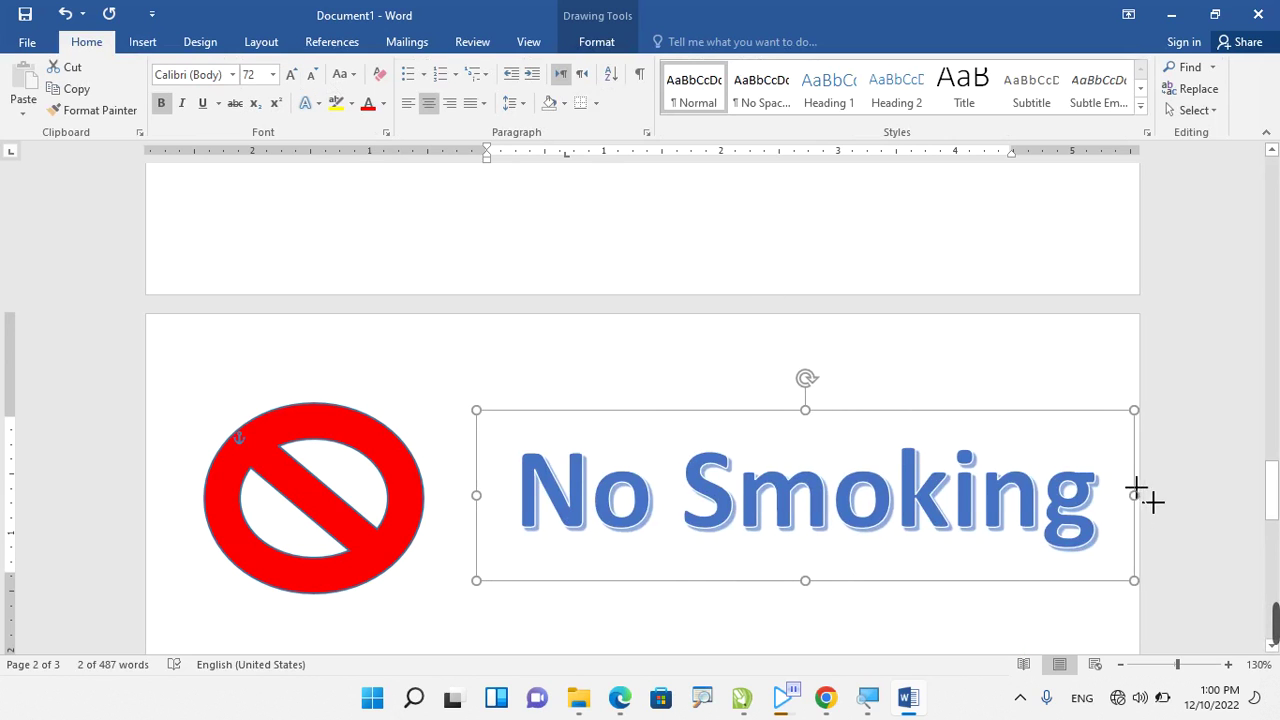
pyautogui.moveTo(922, 410); pyautogui.dragTo(830, 419)
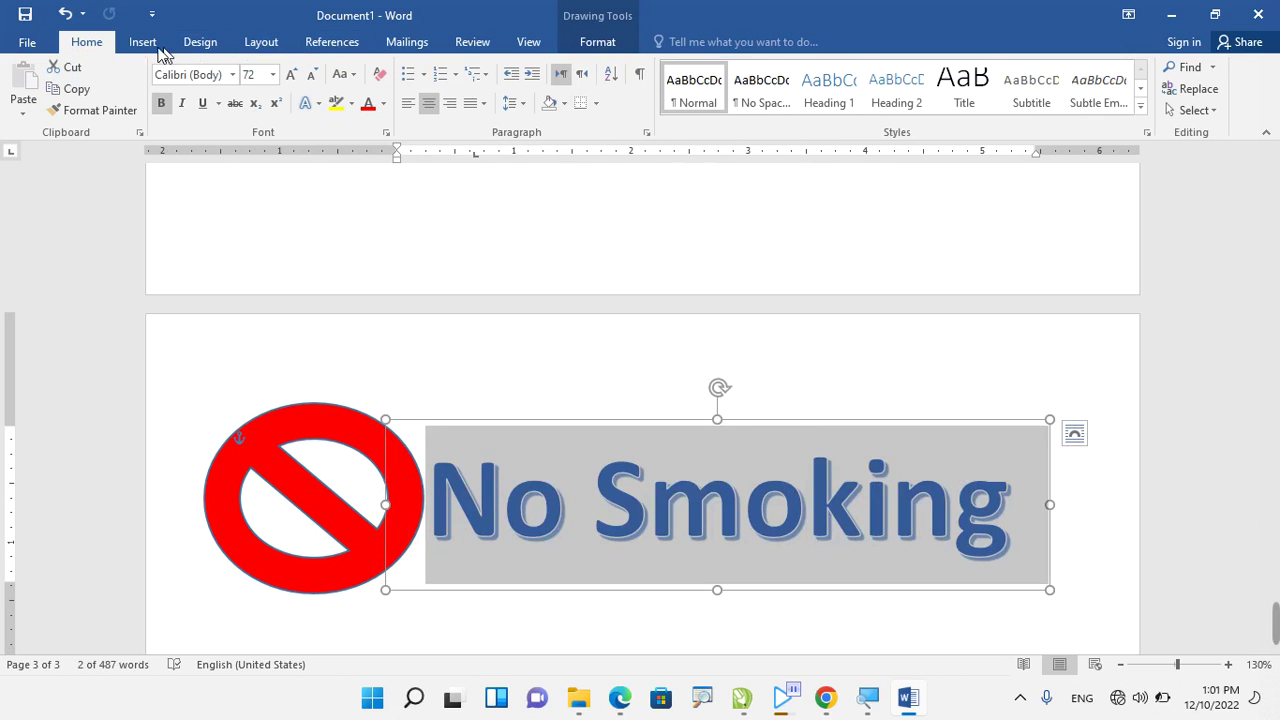
pyautogui.click(367, 105)
# Enlarge the red prohibition sign by dragging its corner.
pyautogui.click(580, 254)
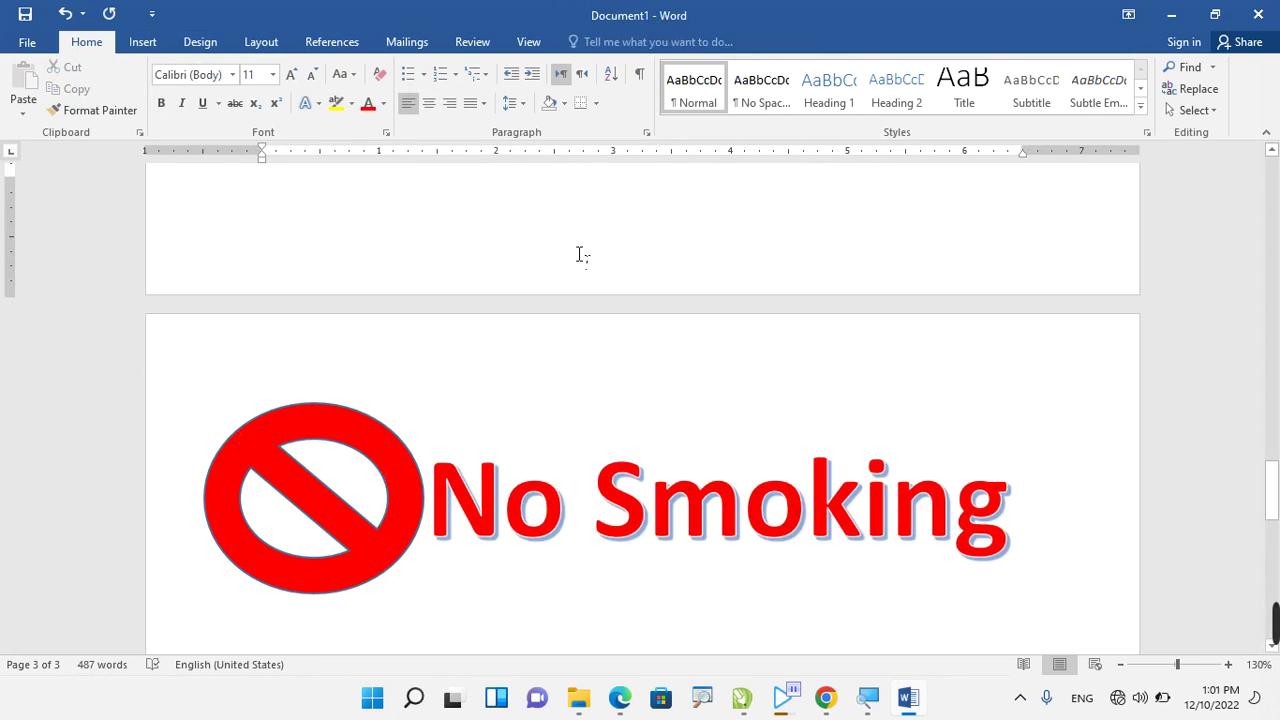
pyautogui.keyDown('ctrl'); pyautogui.scroll(-3, 580, 254); pyautogui.keyUp('ctrl')
pyautogui.click(553, 470)
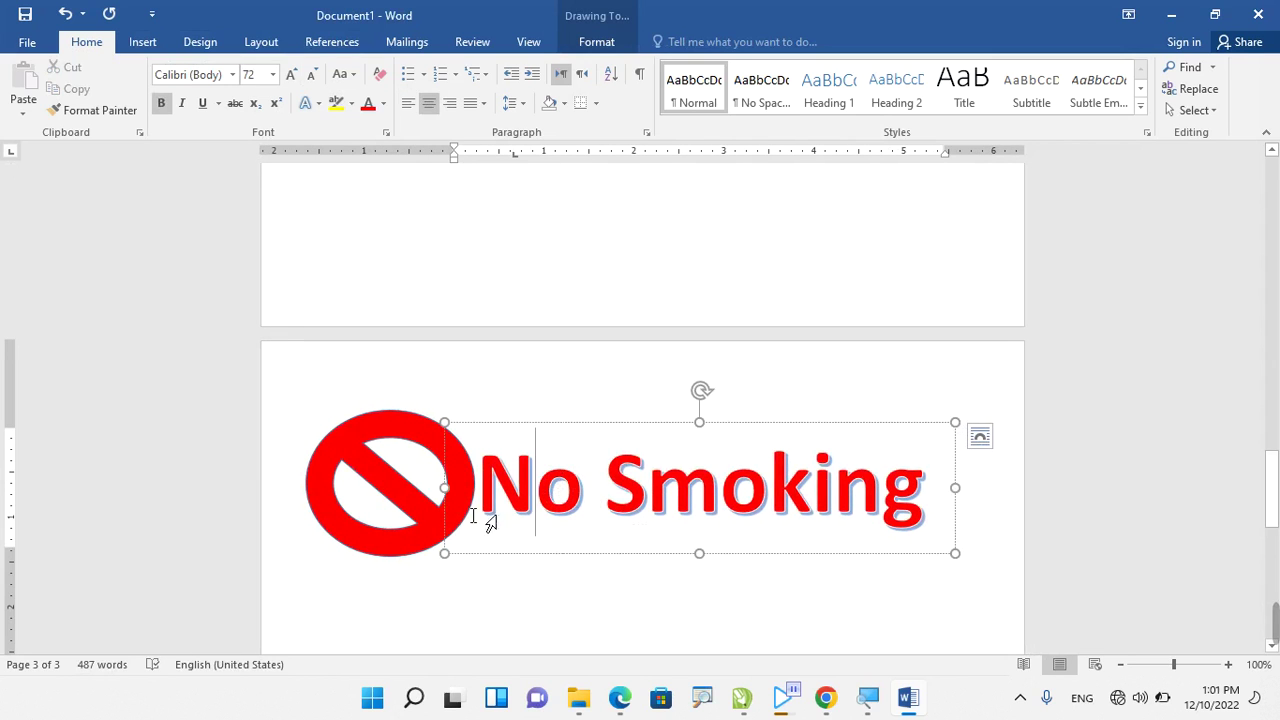
pyautogui.click(430, 525)
pyautogui.moveTo(472, 556); pyautogui.dragTo(538, 620)
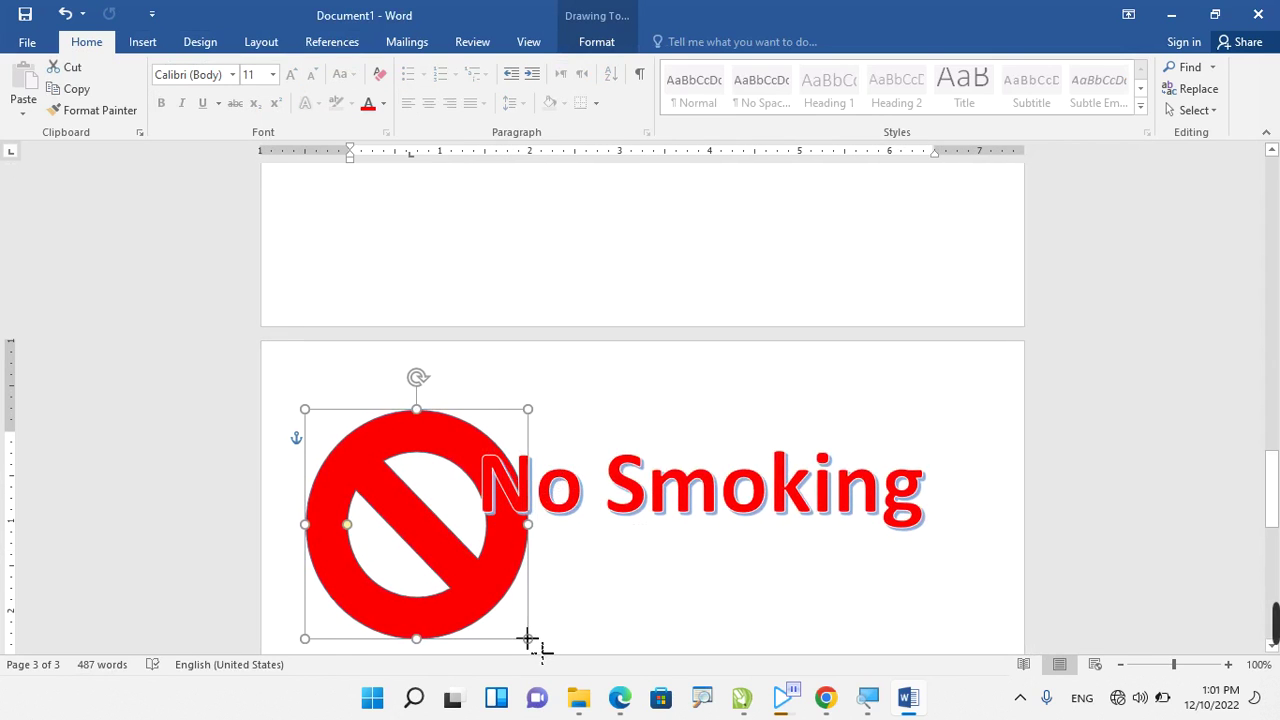
# Shrink the No Smoking text to 61 pt and move its box slightly lower.
pyautogui.click(647, 490)
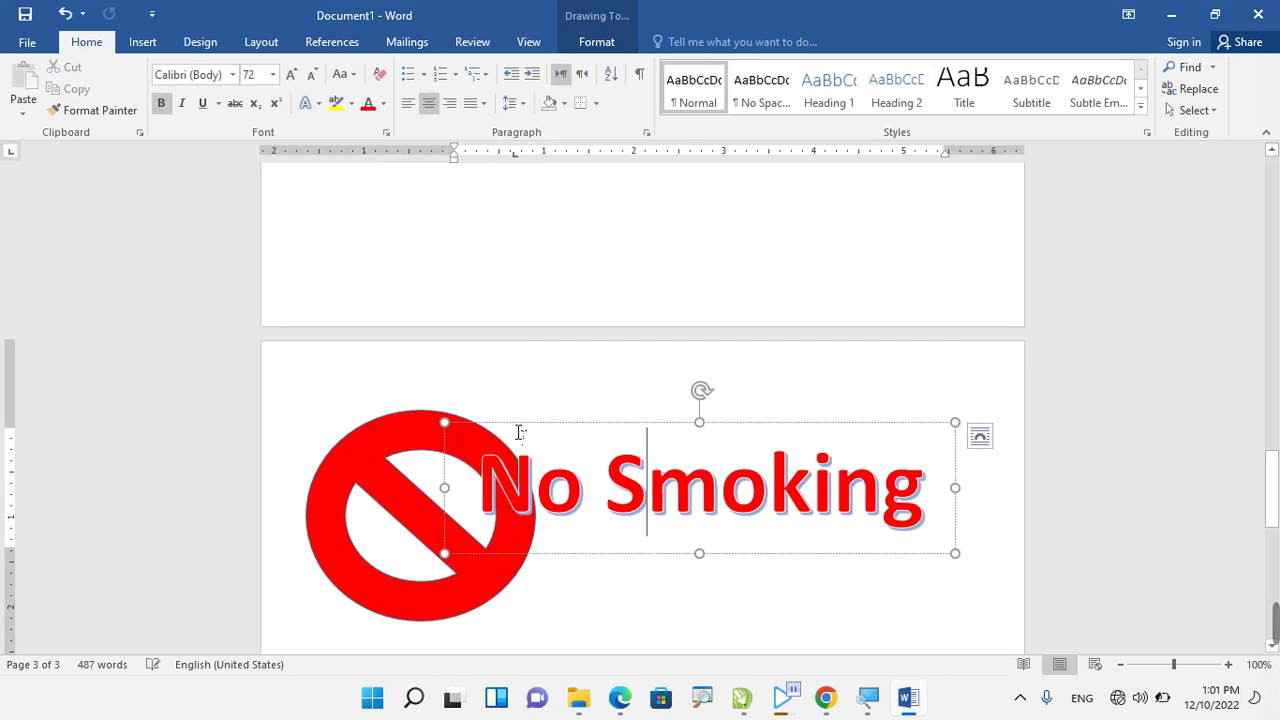
pyautogui.moveTo(447, 424); pyautogui.dragTo(513, 430)
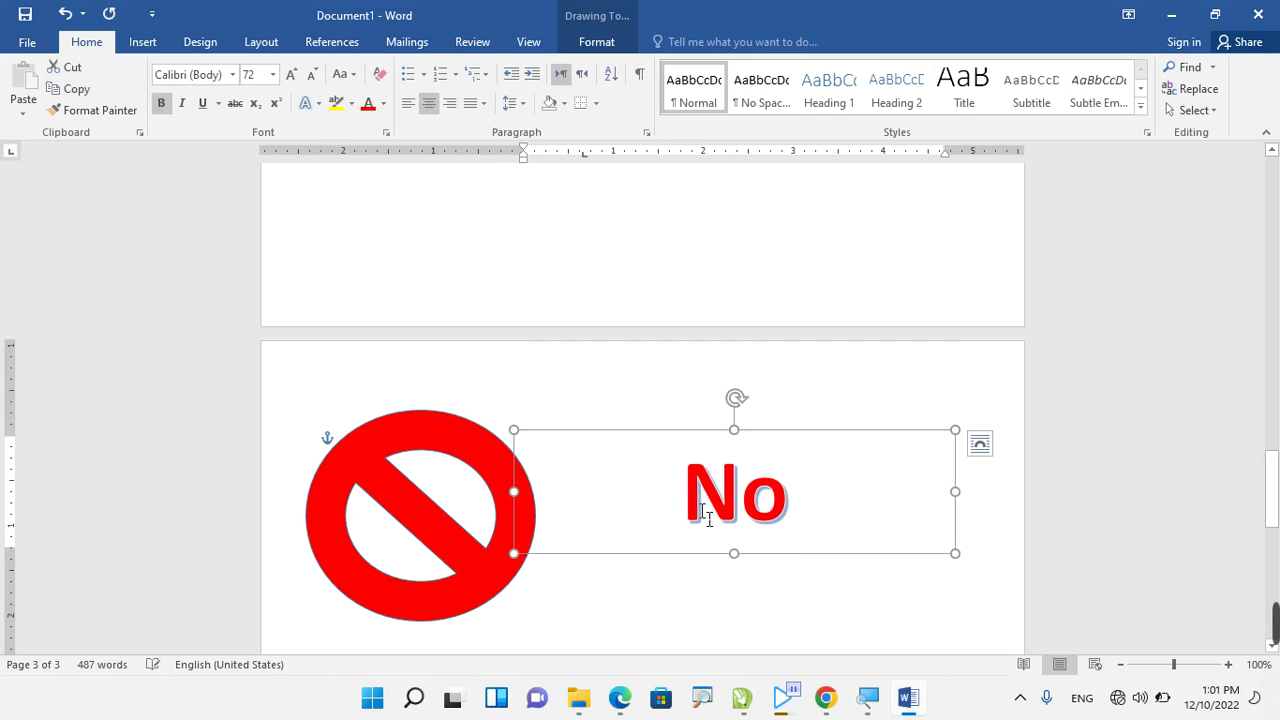
pyautogui.doubleClick(703, 509)
pyautogui.hotkey('ctrl', '[')
pyautogui.hotkey('ctrl', '[')
pyautogui.hotkey('ctrl', '[')
pyautogui.hotkey('ctrl', '[')
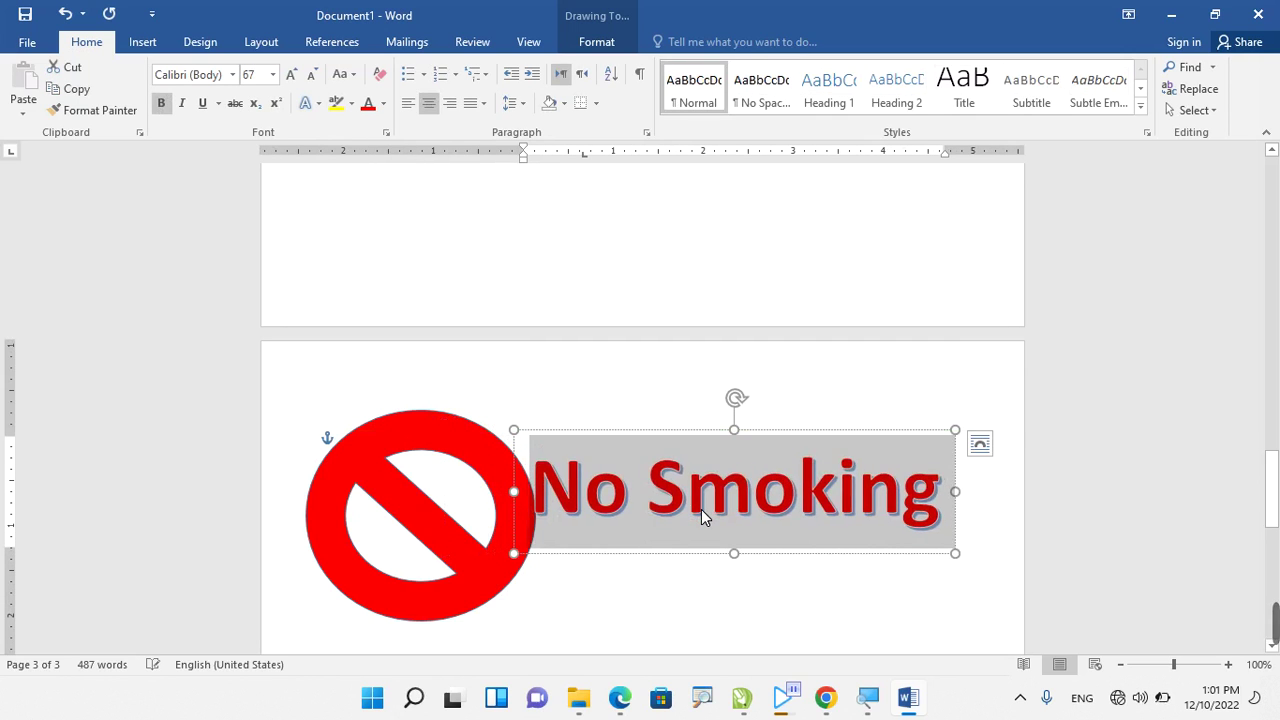
pyautogui.hotkey('ctrl', '[')
pyautogui.hotkey('ctrl', '[')
pyautogui.hotkey('ctrl', '[')
pyautogui.hotkey('ctrl', '[')
pyautogui.hotkey('ctrl', '[')
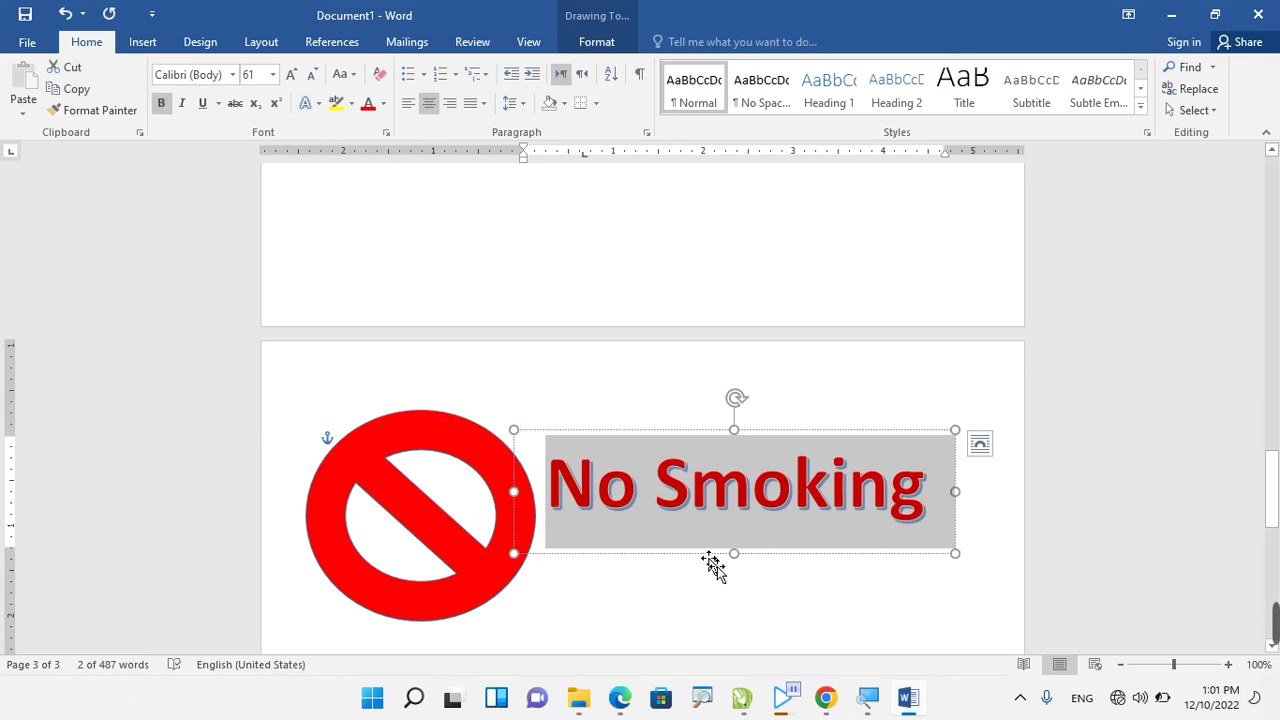
pyautogui.moveTo(707, 556); pyautogui.dragTo(707, 620)
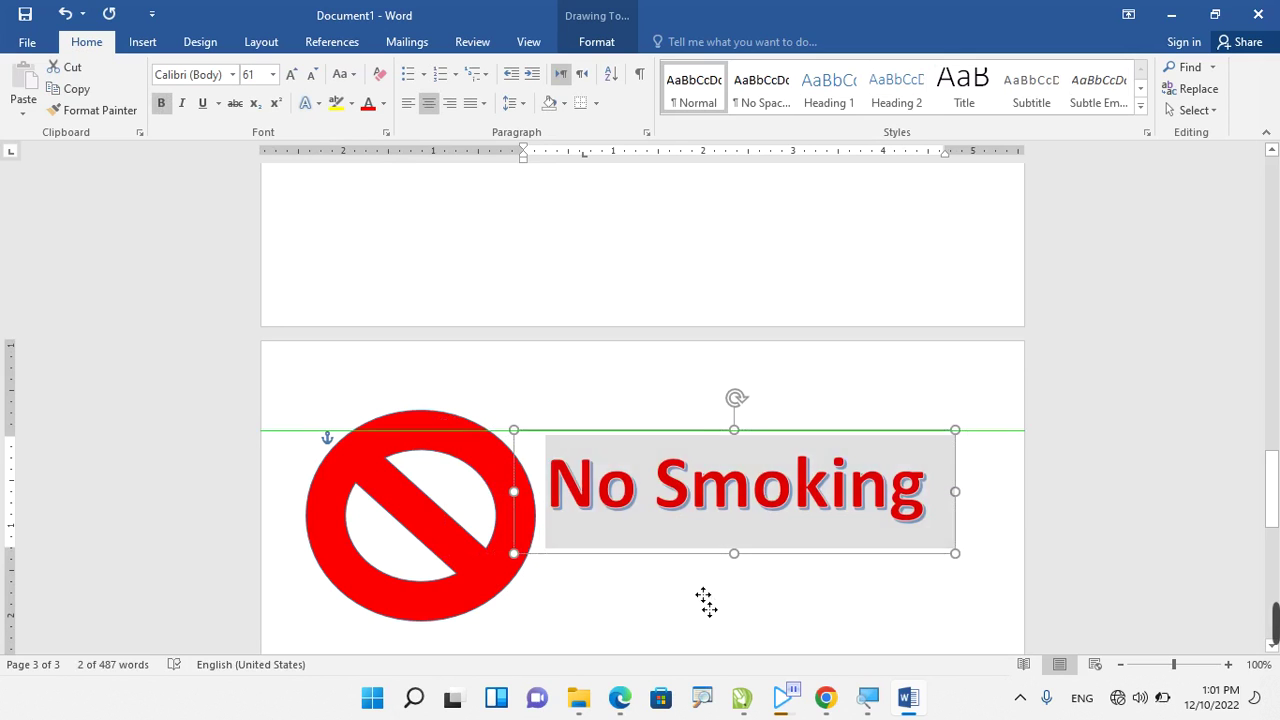
pyautogui.click(877, 397)
pyautogui.scroll(-3, 878, 396)
pyautogui.scroll(-3, 878, 400)
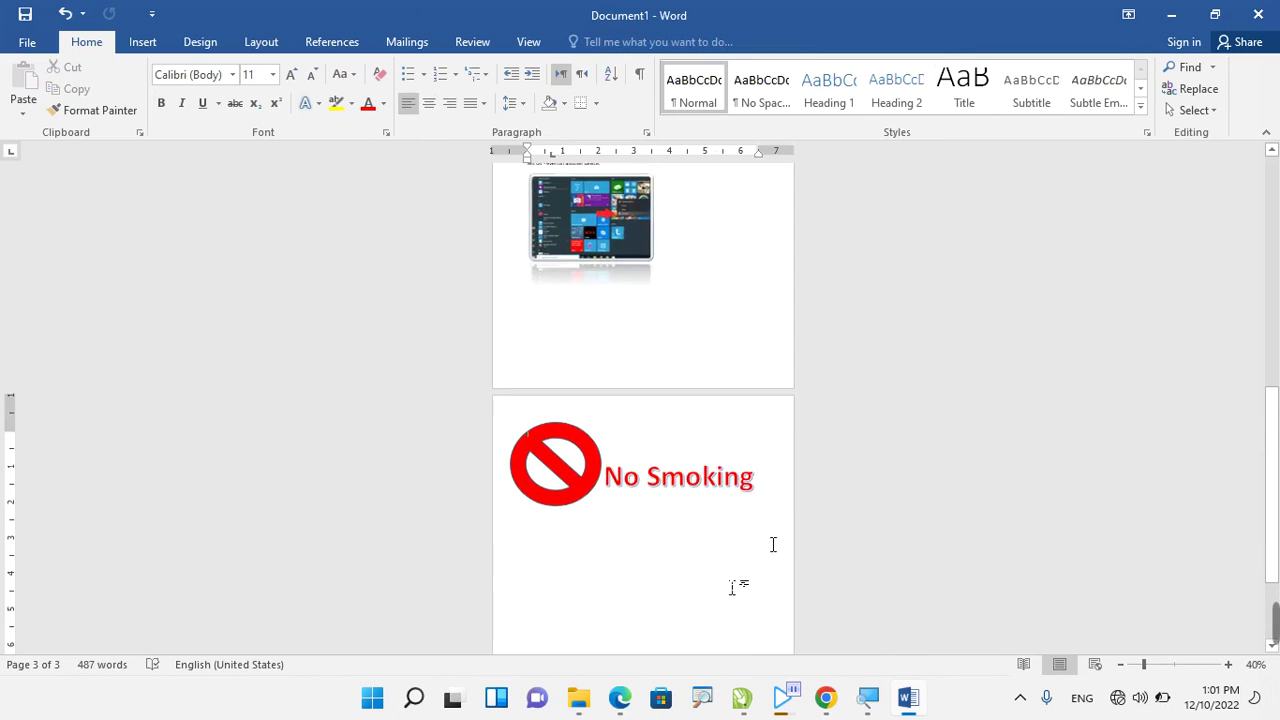
pyautogui.scroll(3, 541, 551)
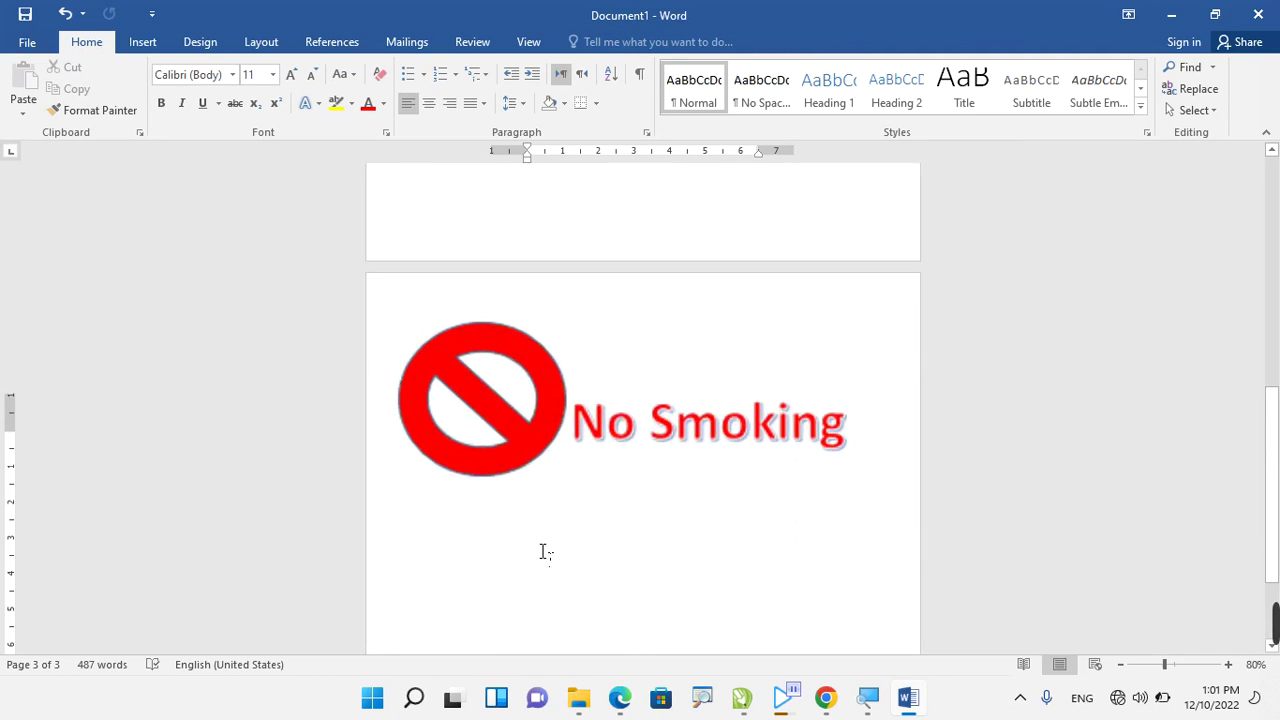
pyautogui.scroll(2, 542, 553)
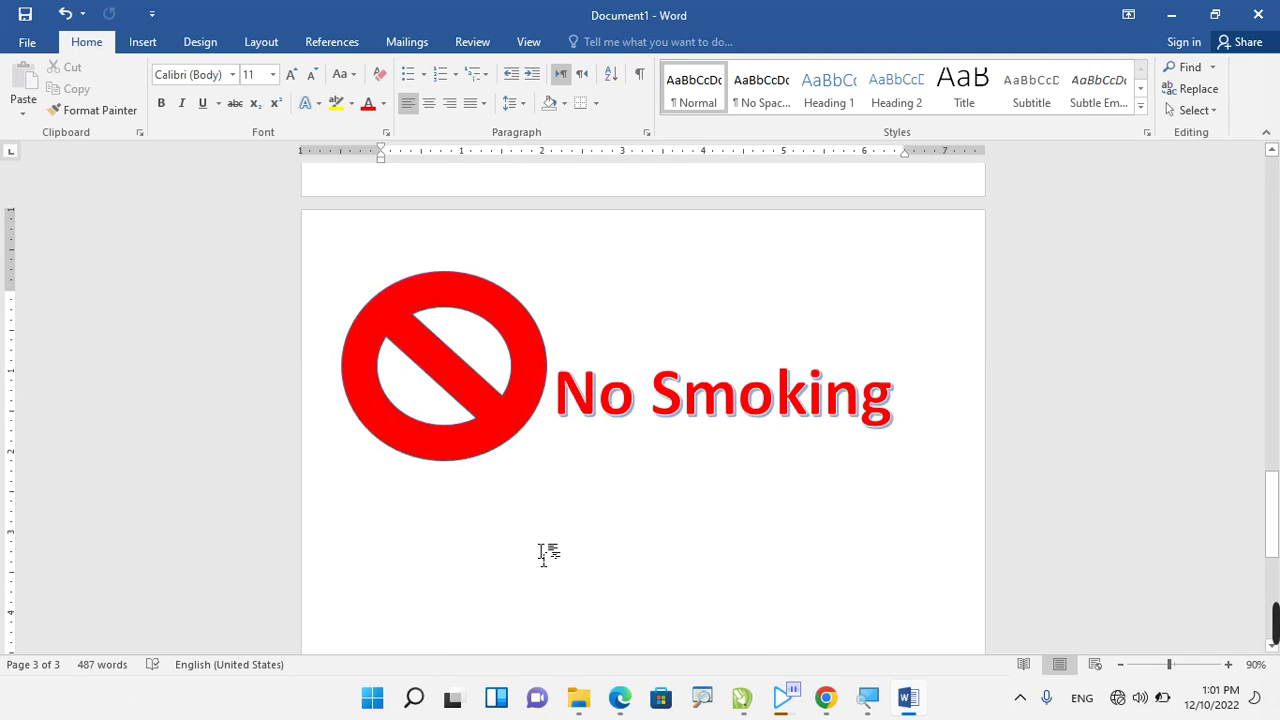
# Draw a notched right arrow below the No Smoking text.
pyautogui.click(142, 44)
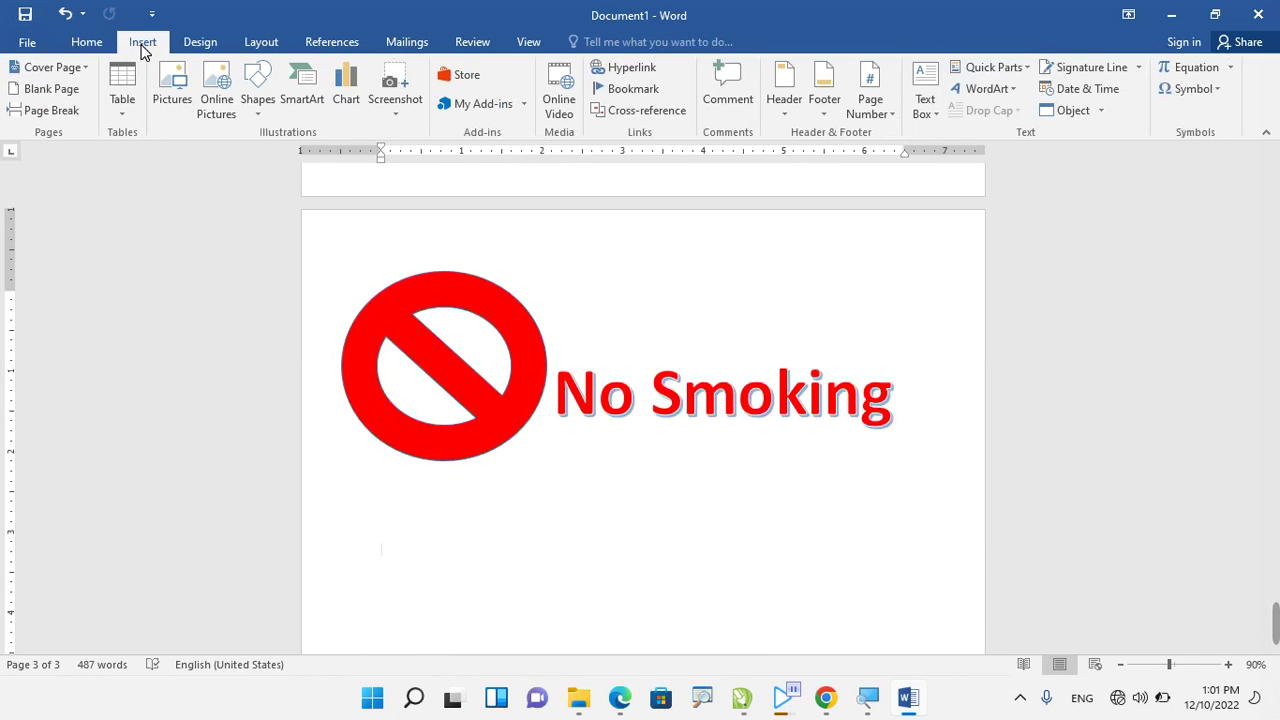
pyautogui.click(251, 113)
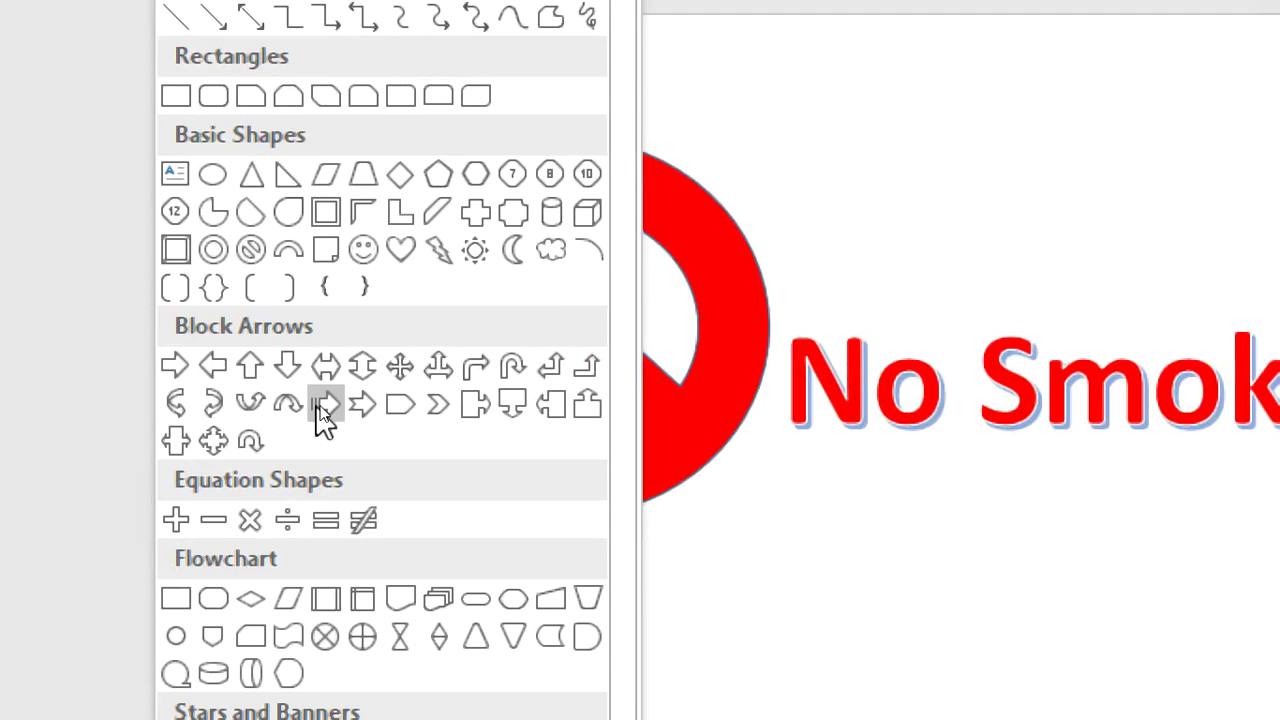
pyautogui.click(325, 406)
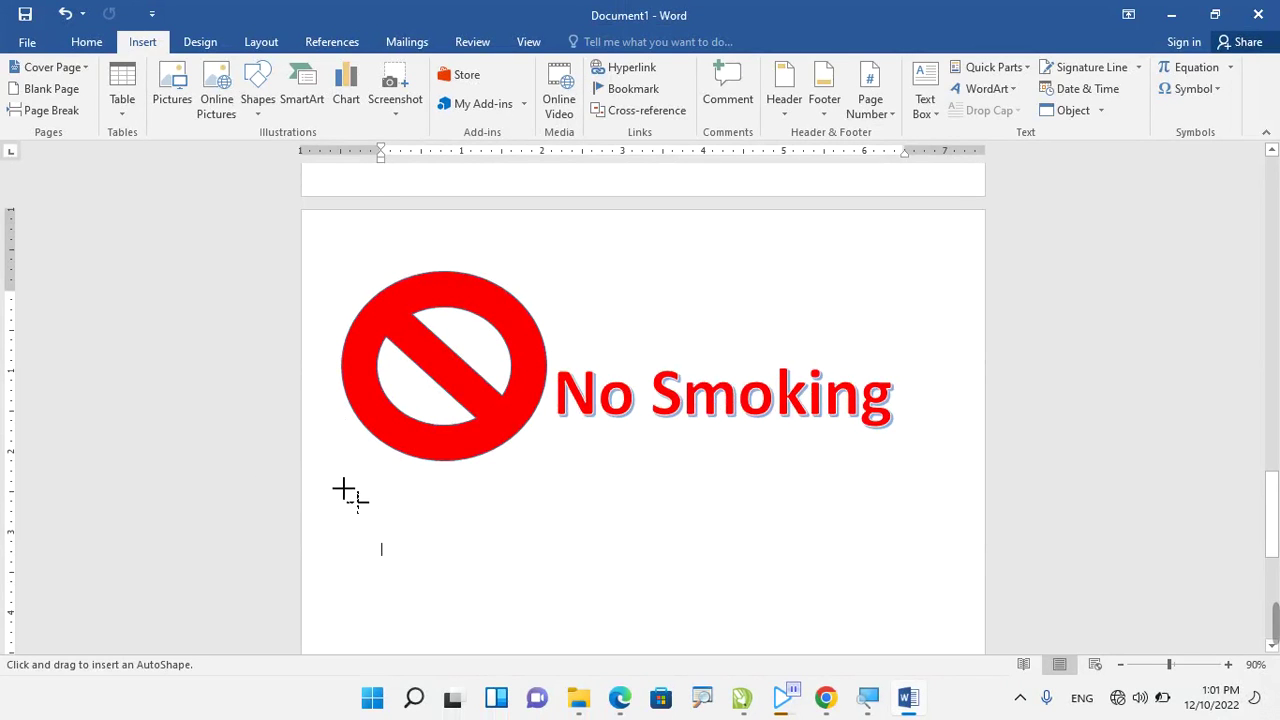
pyautogui.hotkey('shift', 'Up')
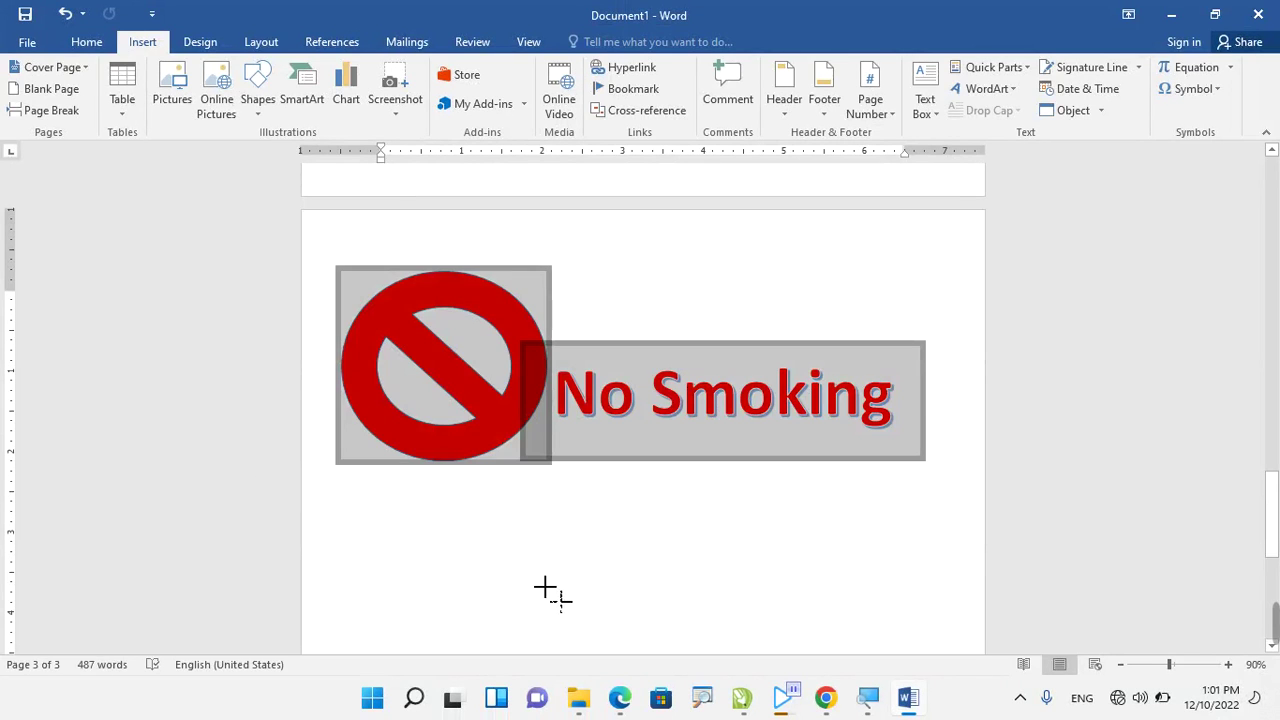
pyautogui.click(410, 520)
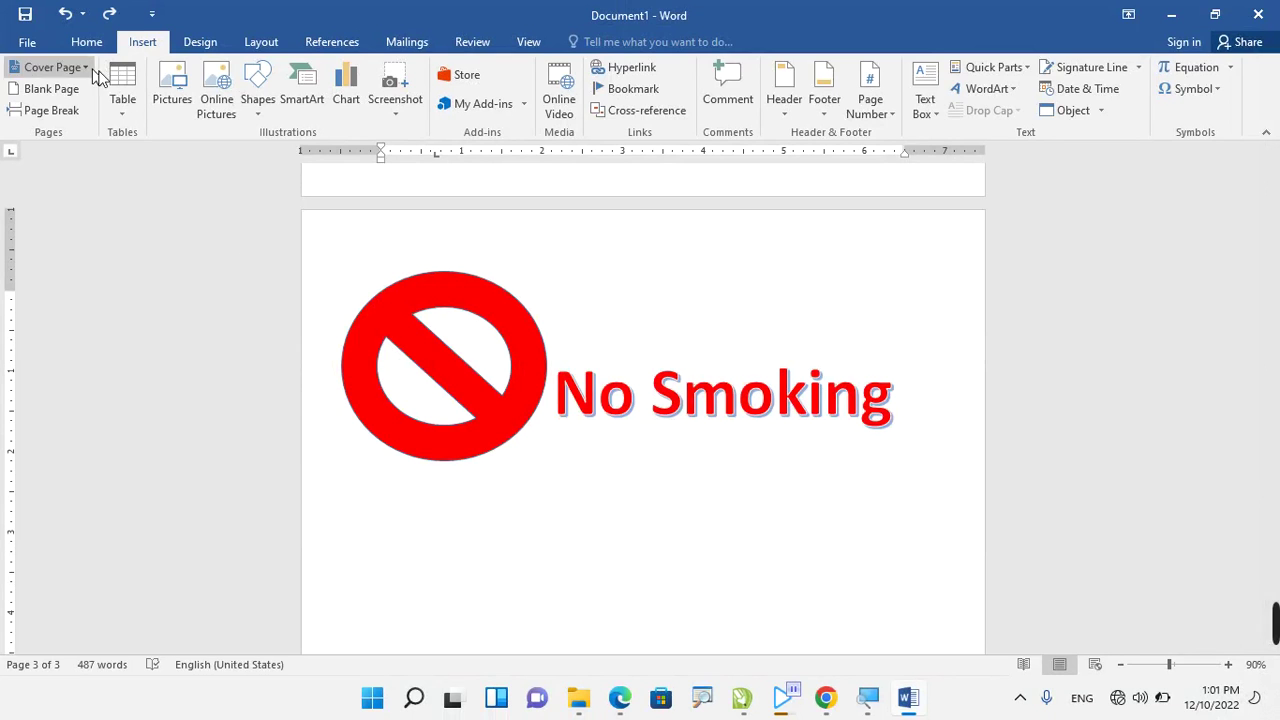
pyautogui.click(257, 99)
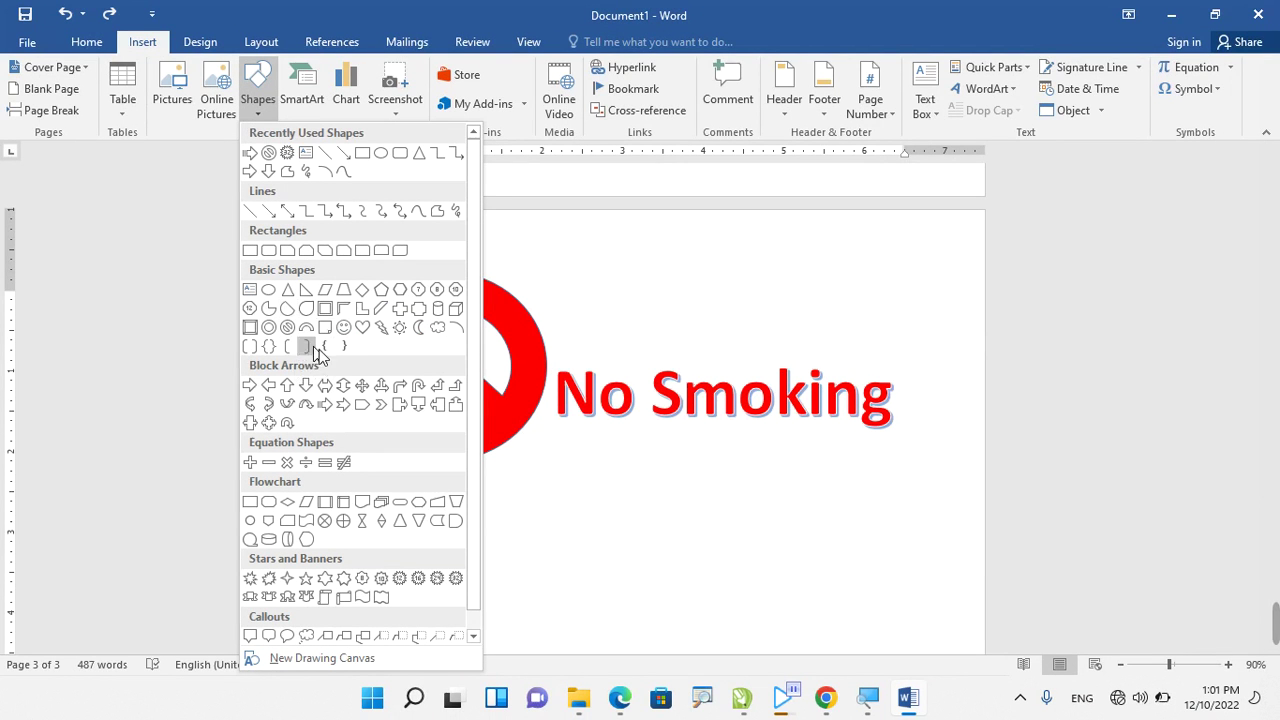
pyautogui.click(342, 405)
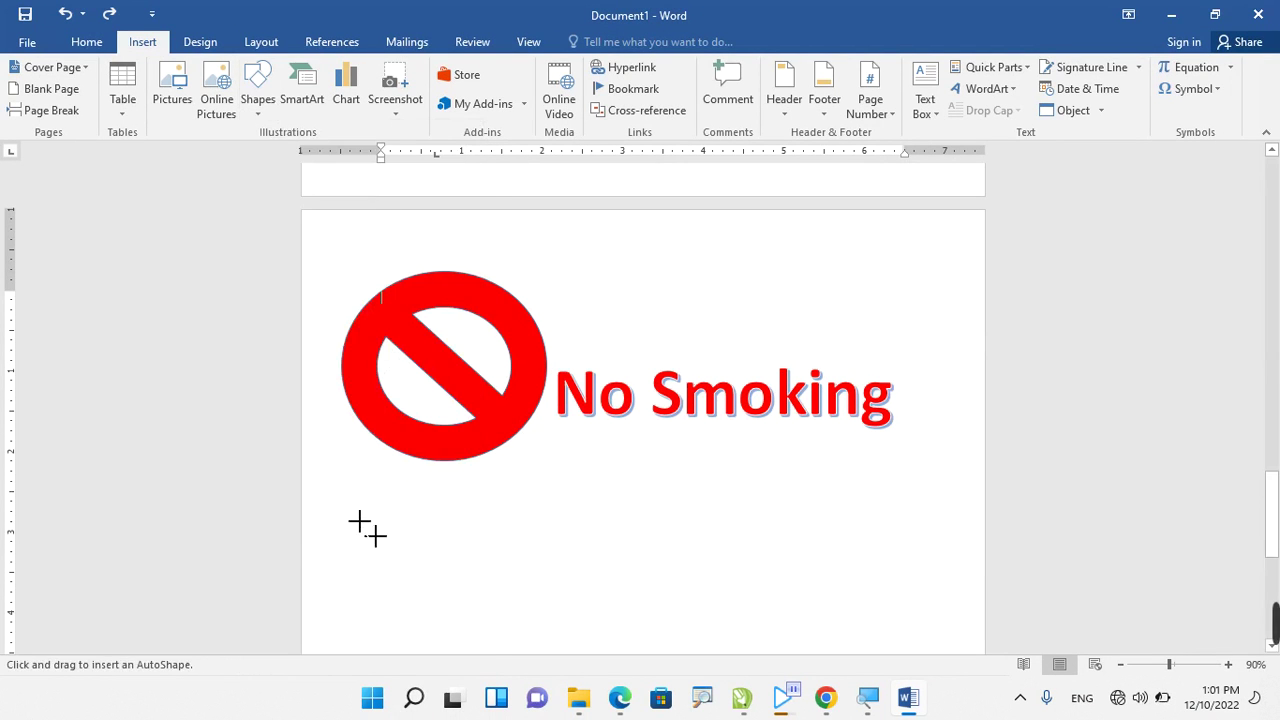
pyautogui.moveTo(372, 508)
pyautogui.mouseDown()
pyautogui.moveTo(633, 624)
pyautogui.moveTo(705, 635)
pyautogui.mouseUp()
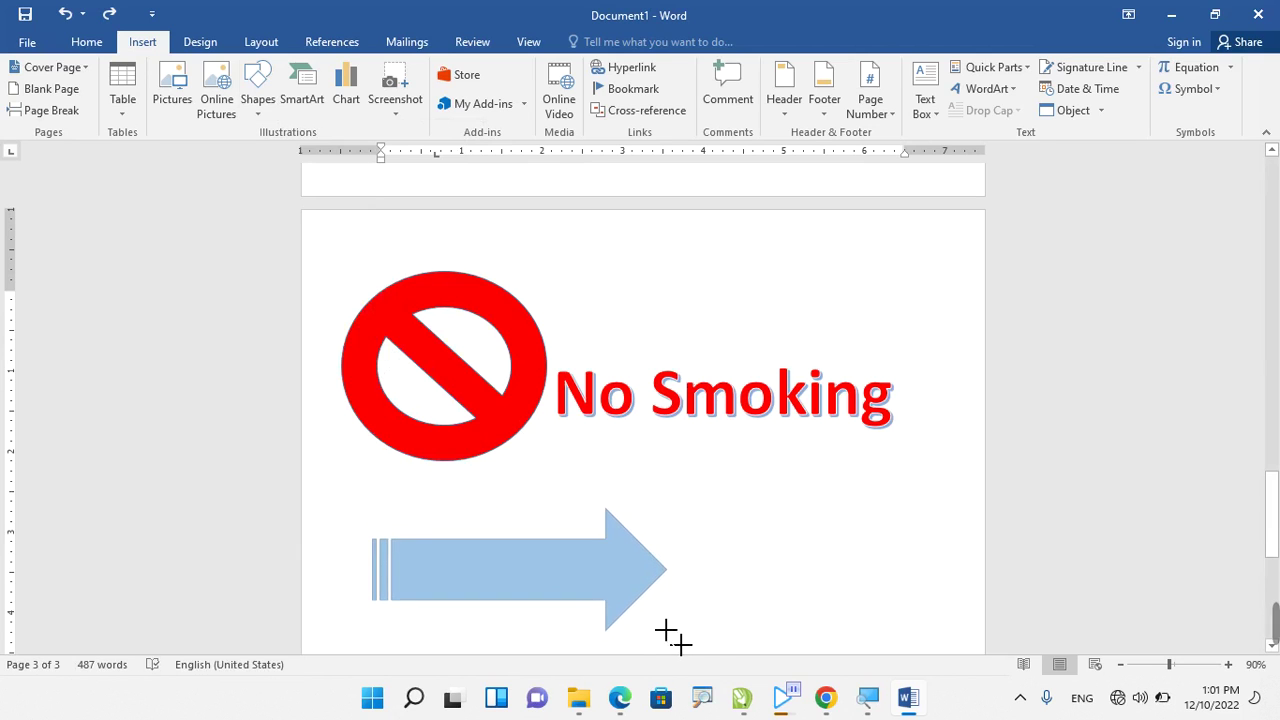
pyautogui.moveTo(663, 594); pyautogui.dragTo(827, 552)
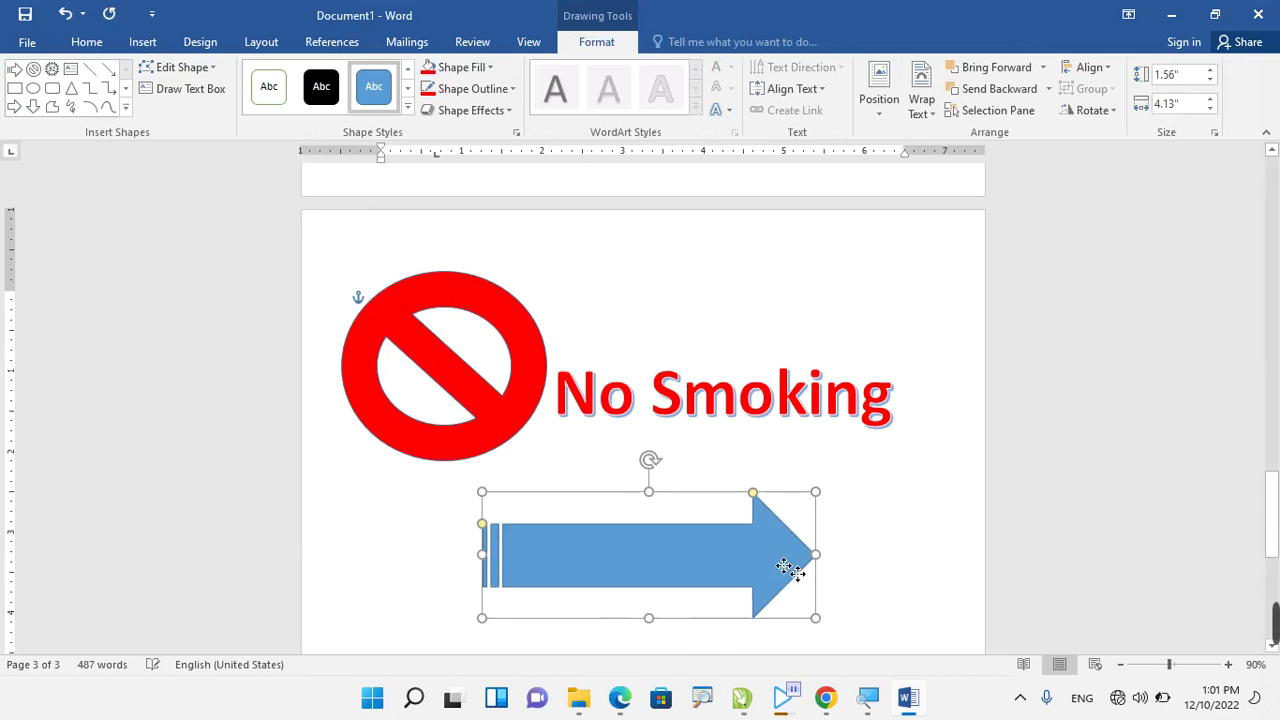
# Fill the arrow standard blue, shift it up-right, and enlarge its arrowhead.
pyautogui.click(455, 67)
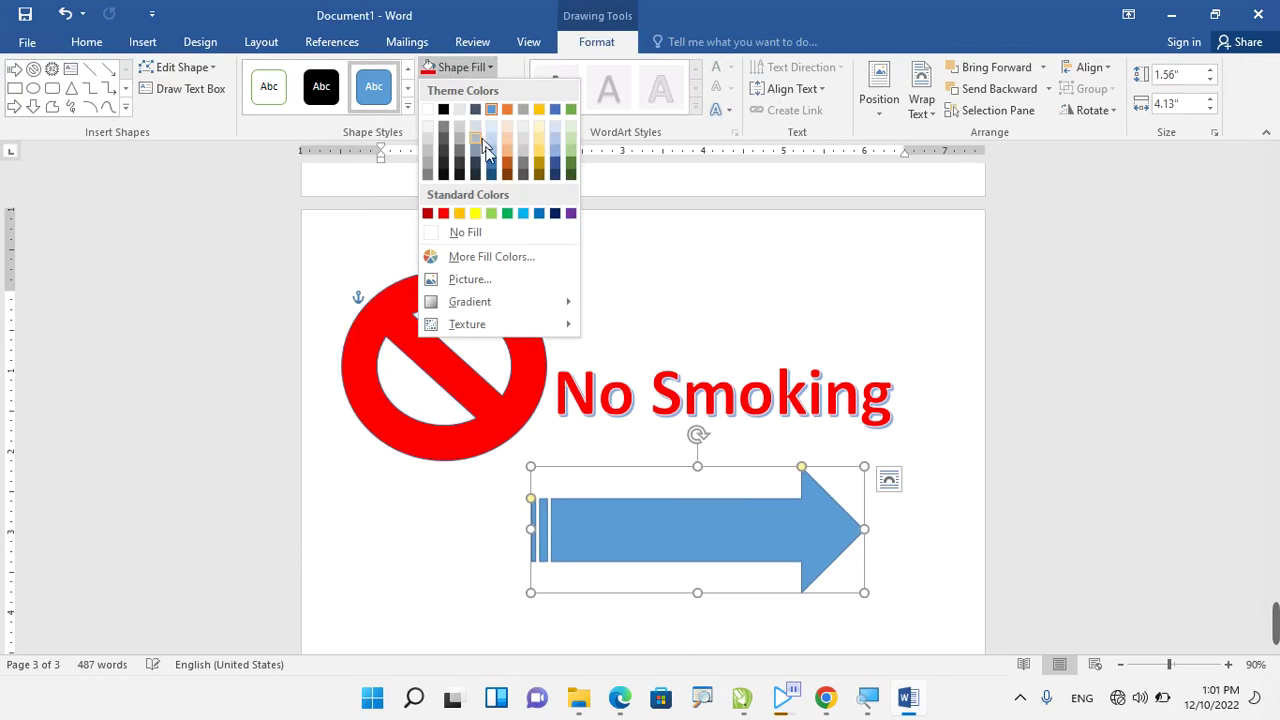
pyautogui.click(541, 213)
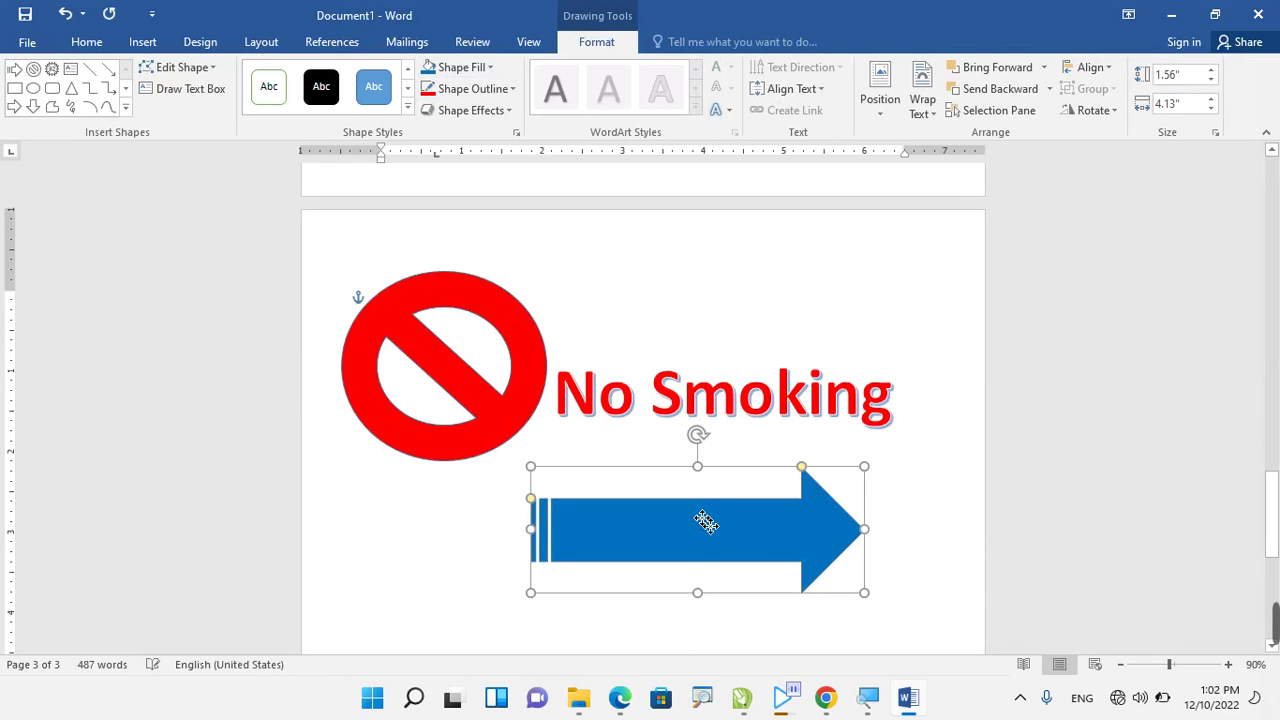
pyautogui.moveTo(703, 520); pyautogui.dragTo(735, 503)
pyautogui.moveTo(835, 448)
pyautogui.mouseDown()
pyautogui.moveTo(745, 553)
pyautogui.moveTo(606, 560)
pyautogui.moveTo(843, 574)
pyautogui.moveTo(819, 575)
pyautogui.mouseUp()
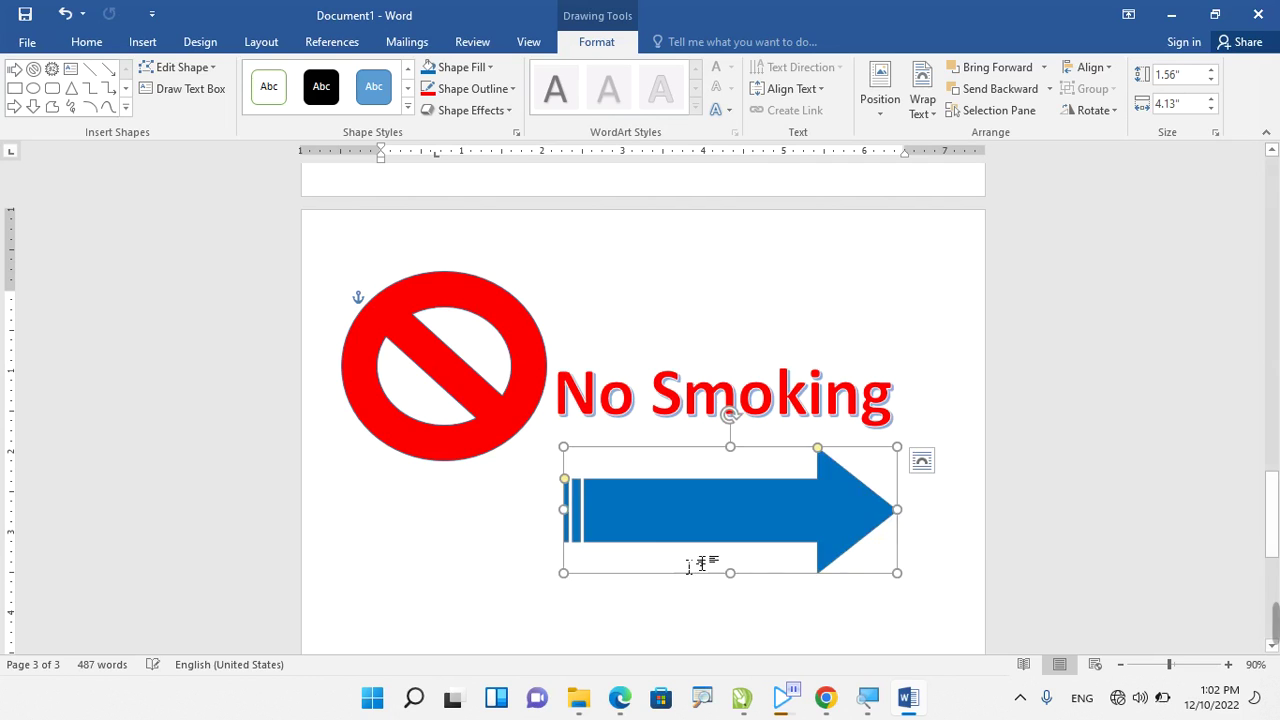
pyautogui.scroll(-3, 646, 506)
pyautogui.scroll(1, 486, 486)
pyautogui.click(480, 485)
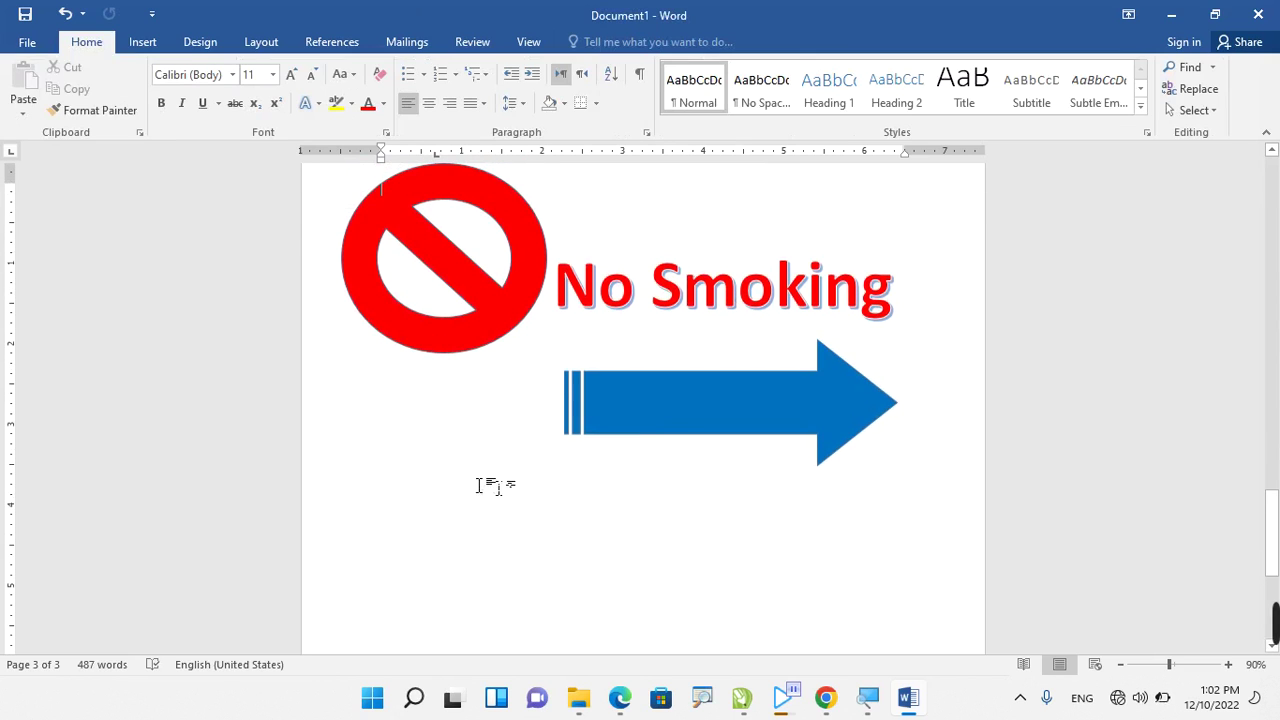
pyautogui.scroll(-2, 500, 420)
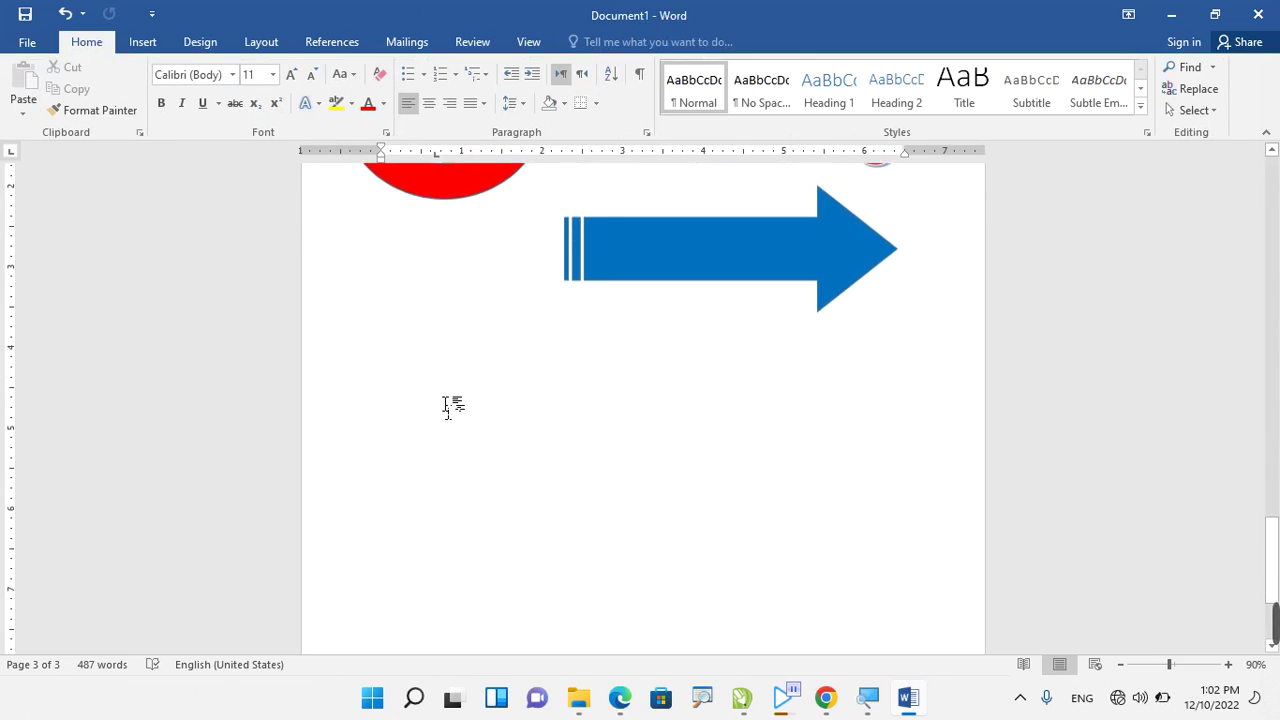
pyautogui.click(135, 45)
pyautogui.click(258, 108)
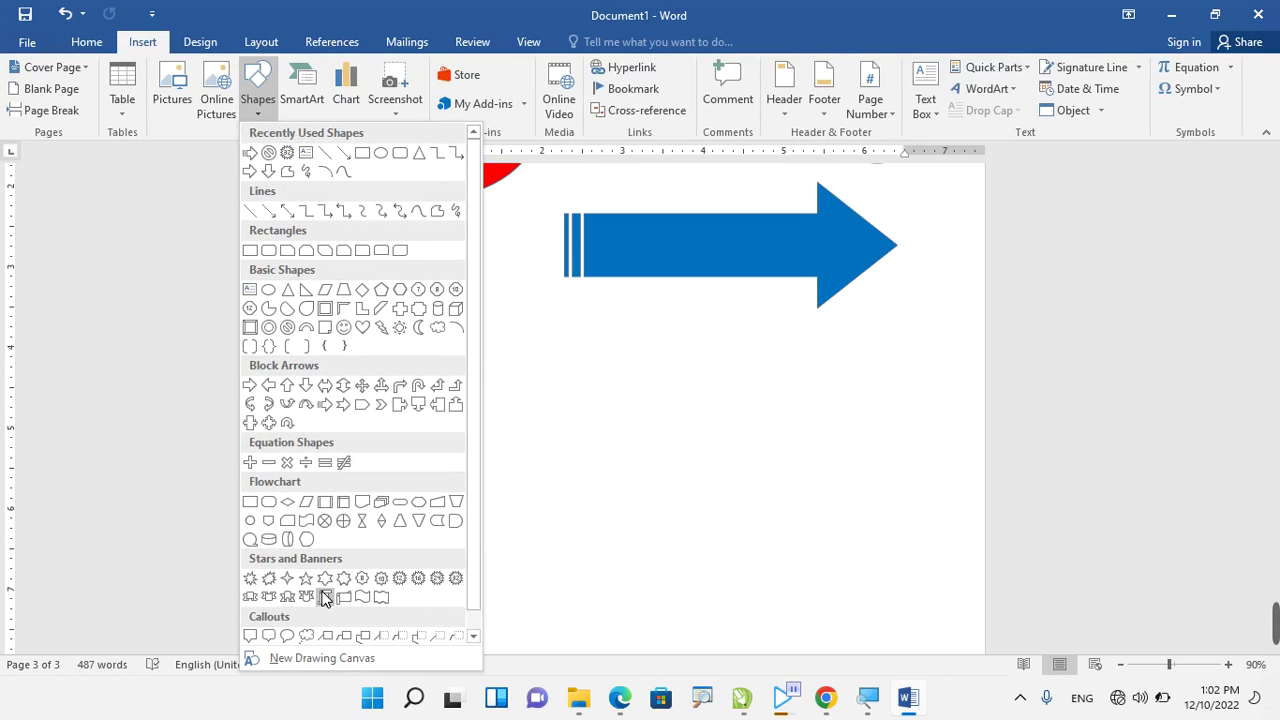
pyautogui.click(256, 580)
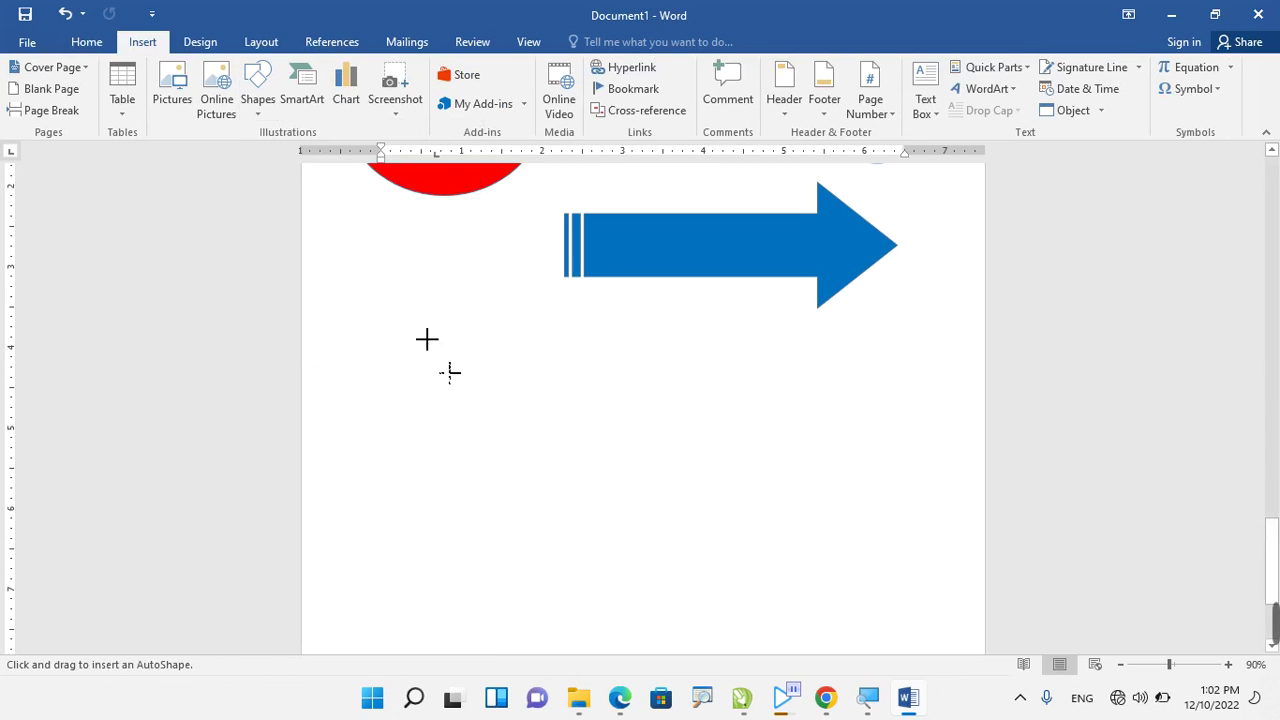
pyautogui.moveTo(427, 339); pyautogui.dragTo(685, 638)
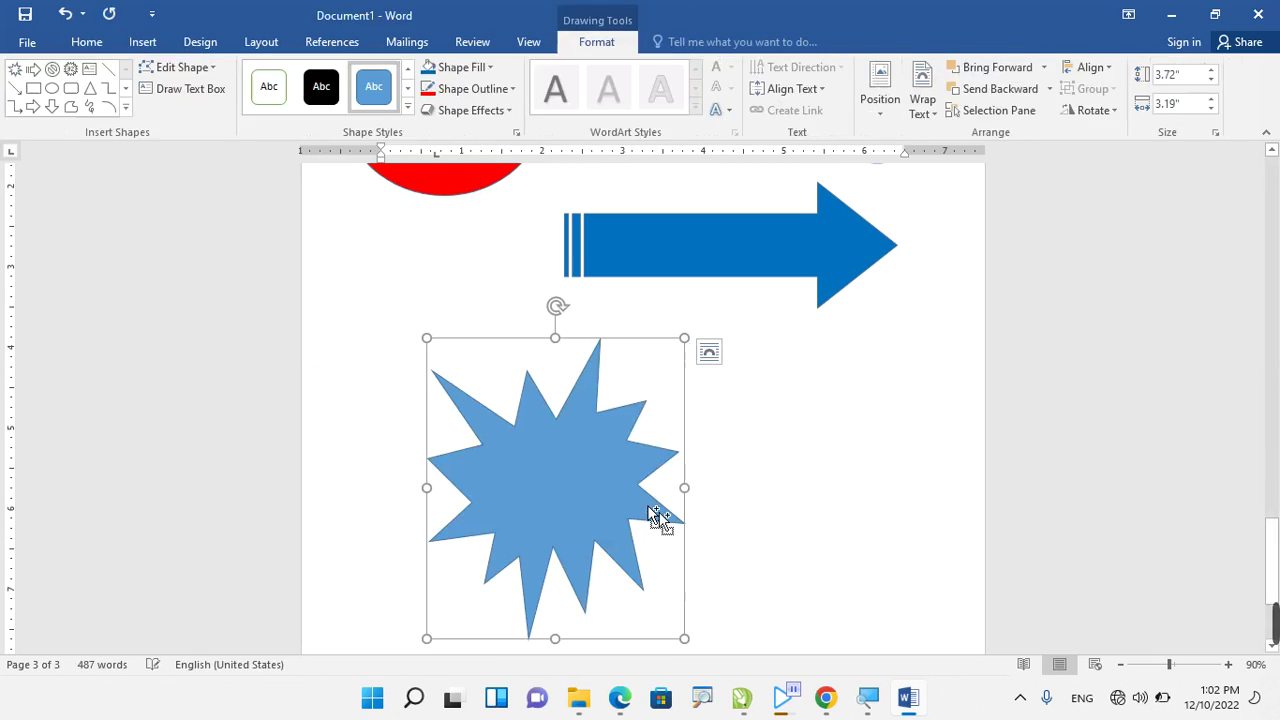
pyautogui.keyDown('ctrl'); pyautogui.scroll(3, 657, 515); pyautogui.keyUp('ctrl')
pyautogui.scroll(-2, 609, 449)
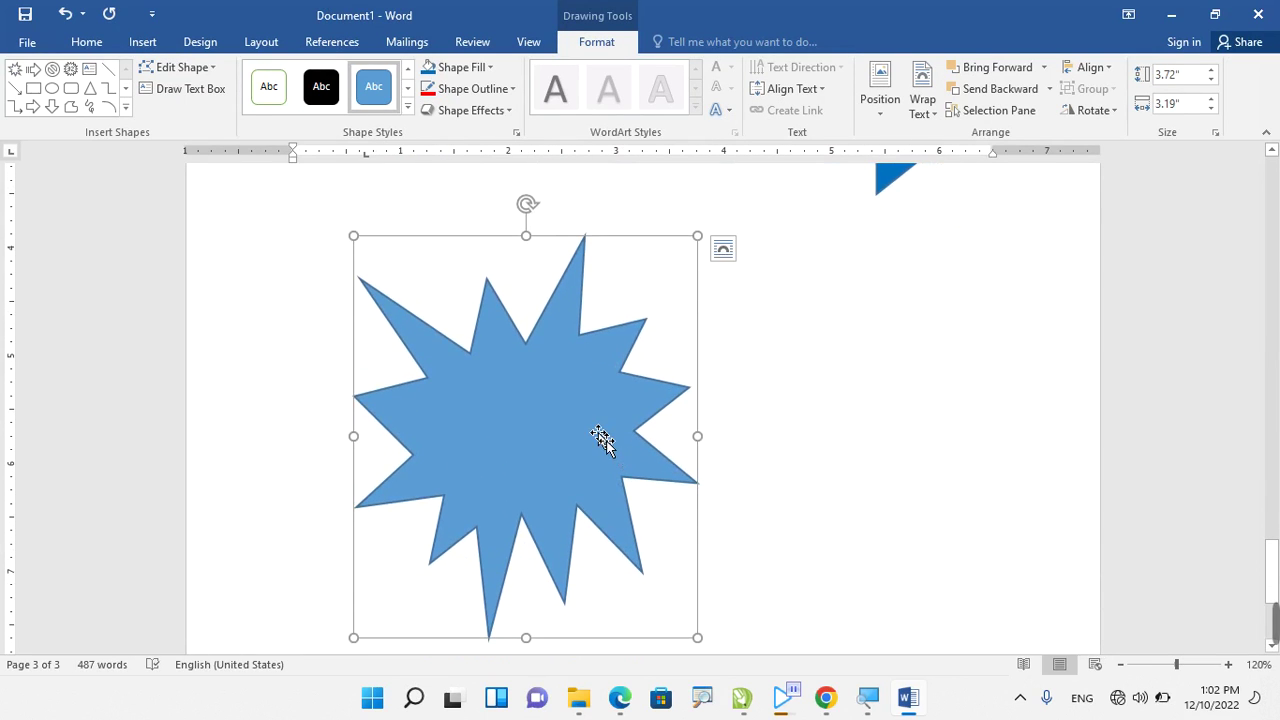
pyautogui.press('Delete')
# Draw a 24-point star below the arrow and move it slightly left.
pyautogui.click(142, 42)
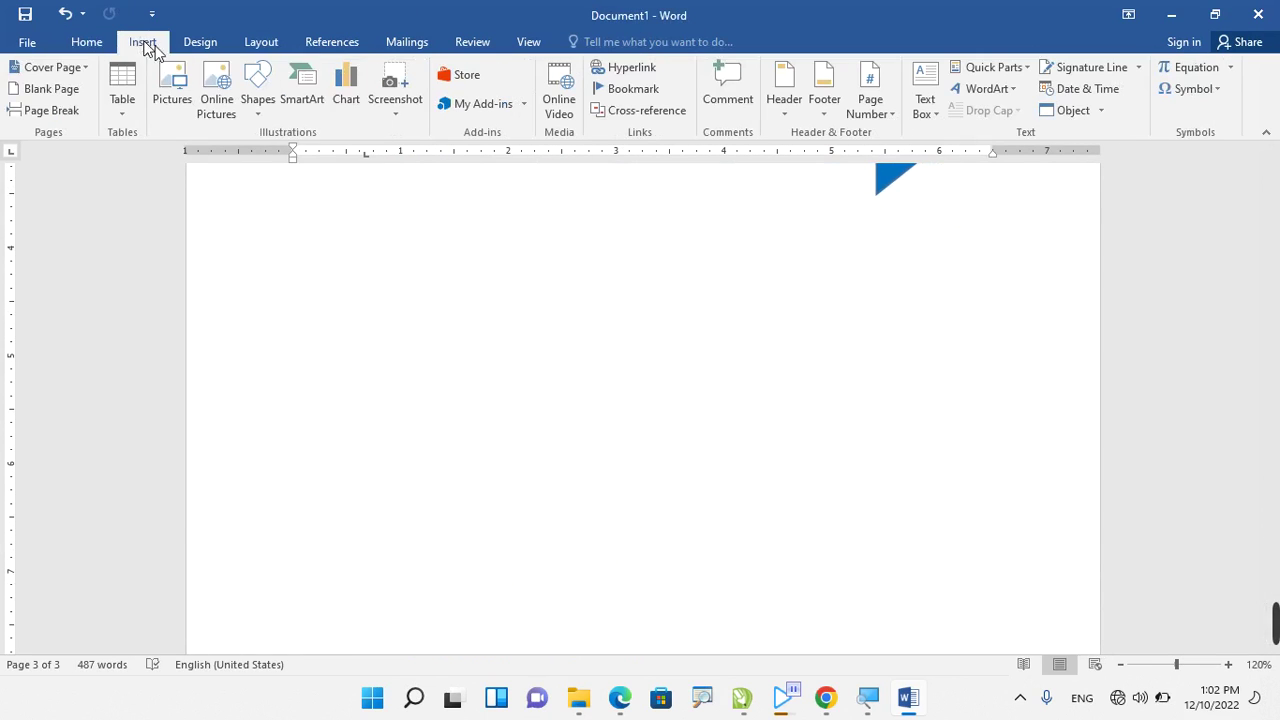
pyautogui.click(258, 100)
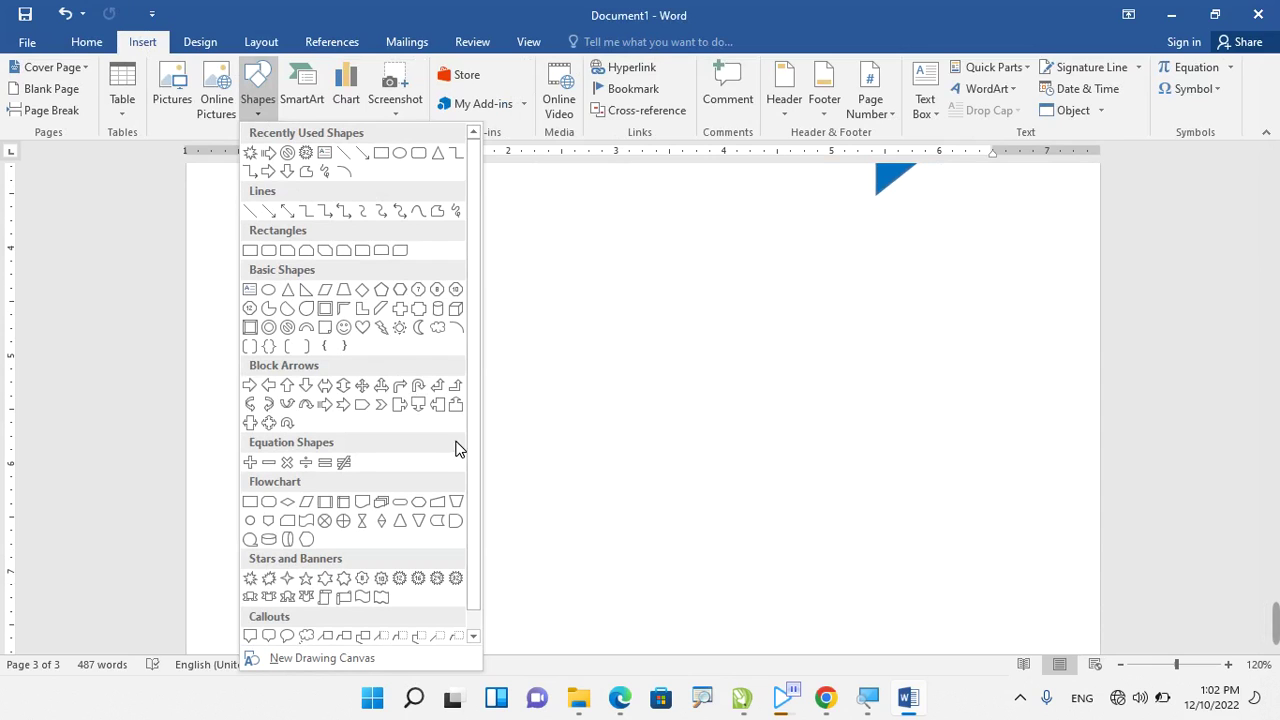
pyautogui.click(438, 578)
pyautogui.moveTo(382, 231); pyautogui.dragTo(709, 556)
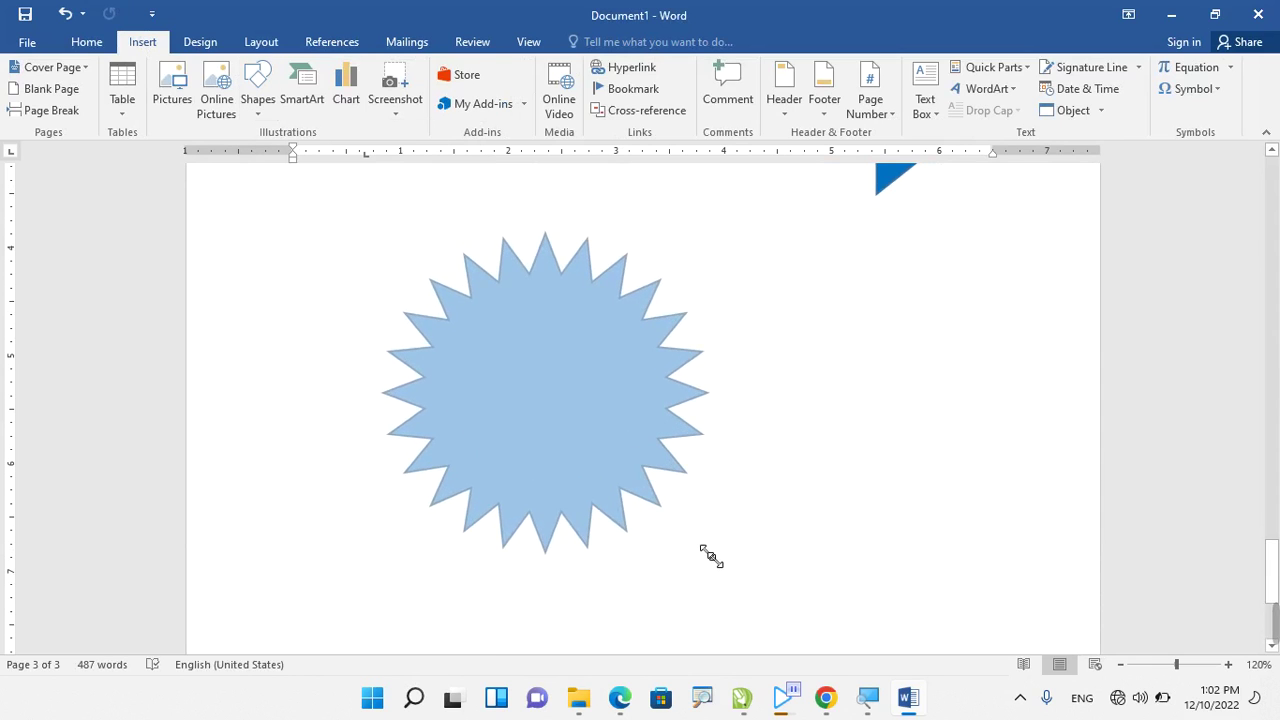
pyautogui.scroll(-2, 625, 359)
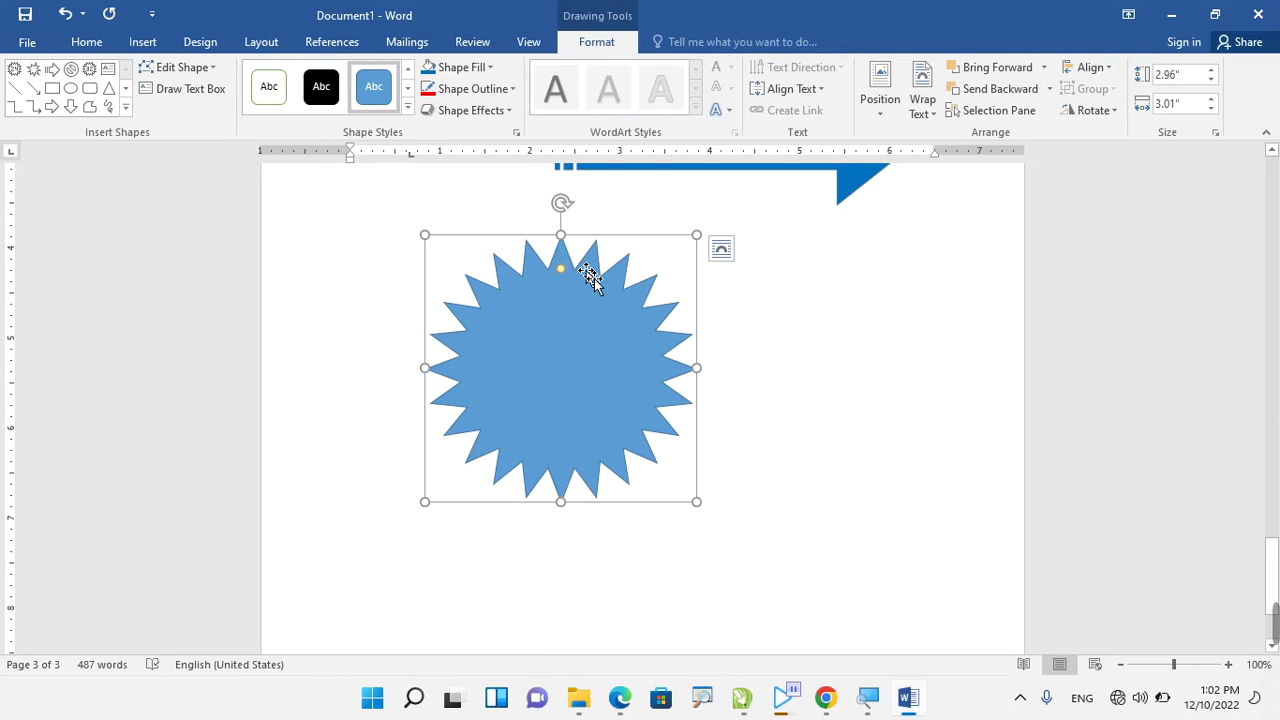
pyautogui.moveTo(572, 312); pyautogui.dragTo(495, 322)
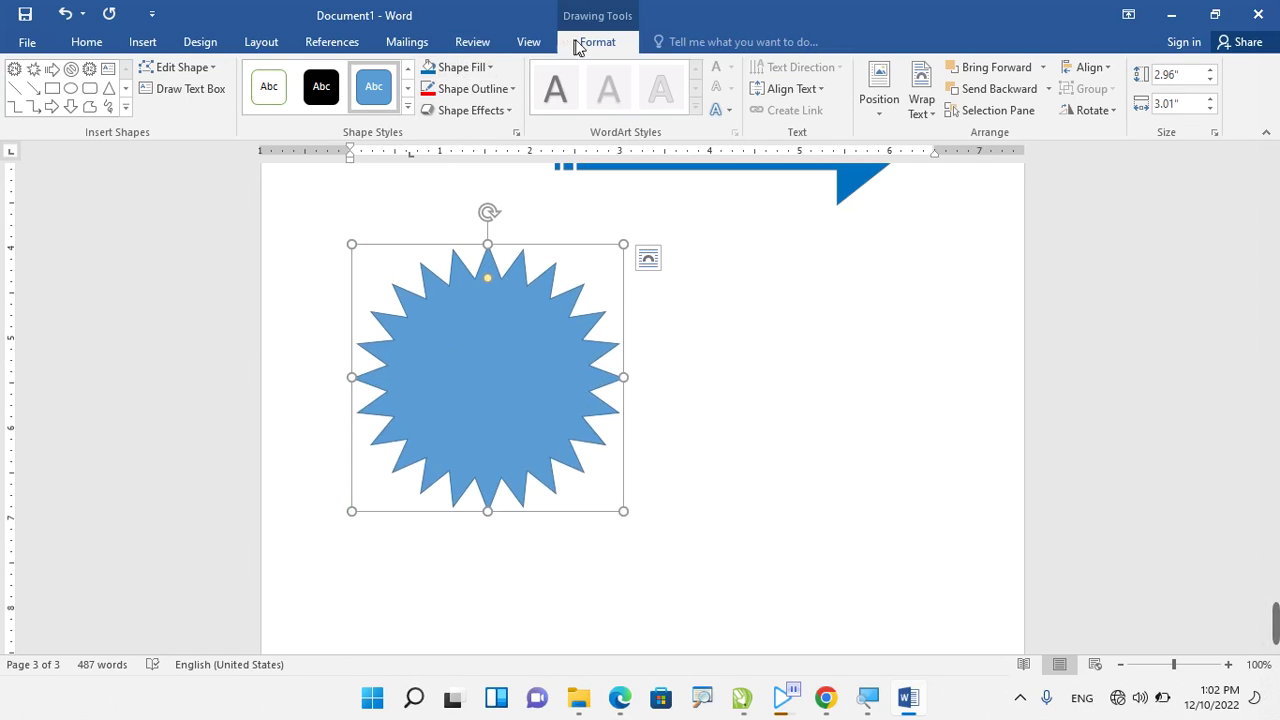
# Fill the star purple and give it a 3 pt black outline.
pyautogui.click(475, 67)
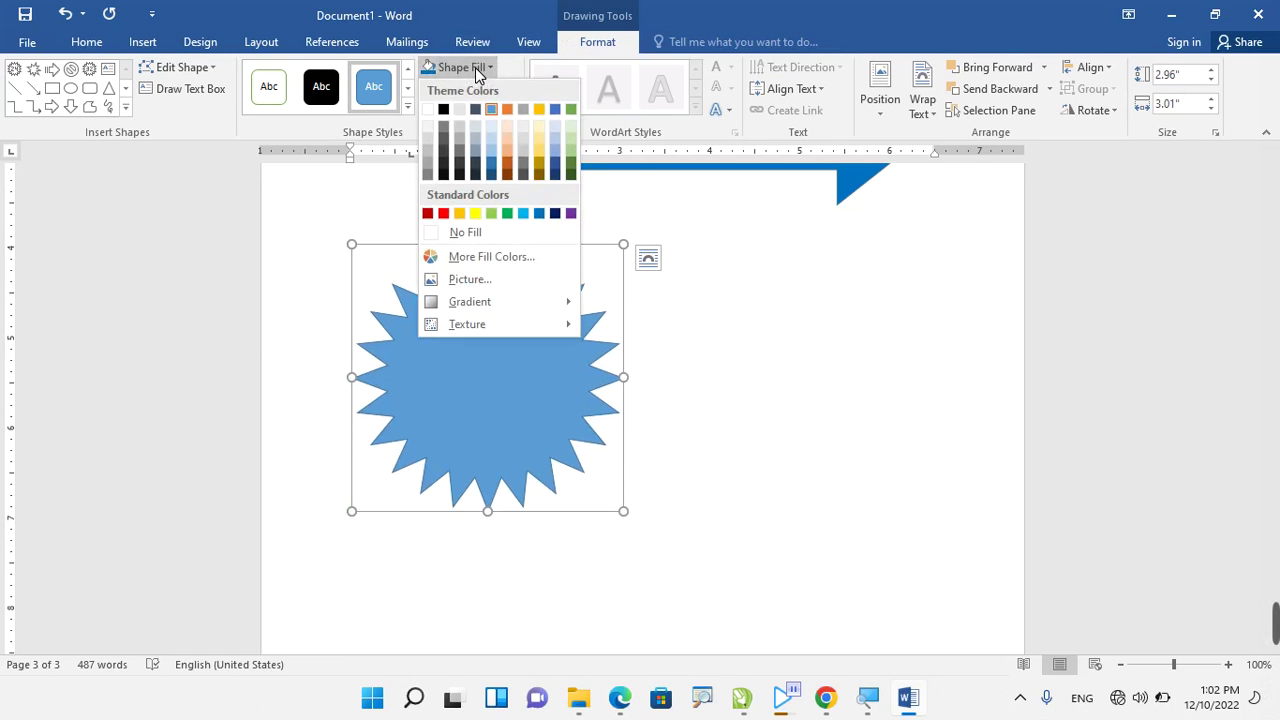
pyautogui.click(570, 213)
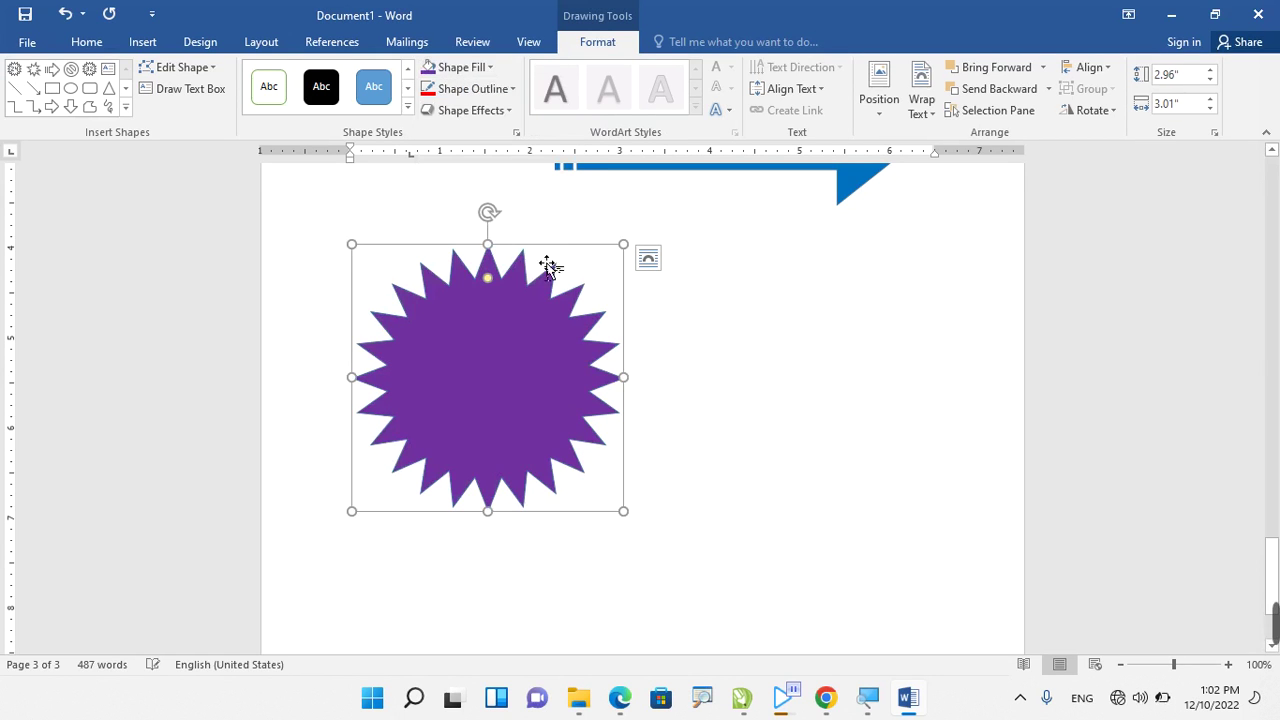
pyautogui.click(484, 90)
pyautogui.moveTo(488, 308)
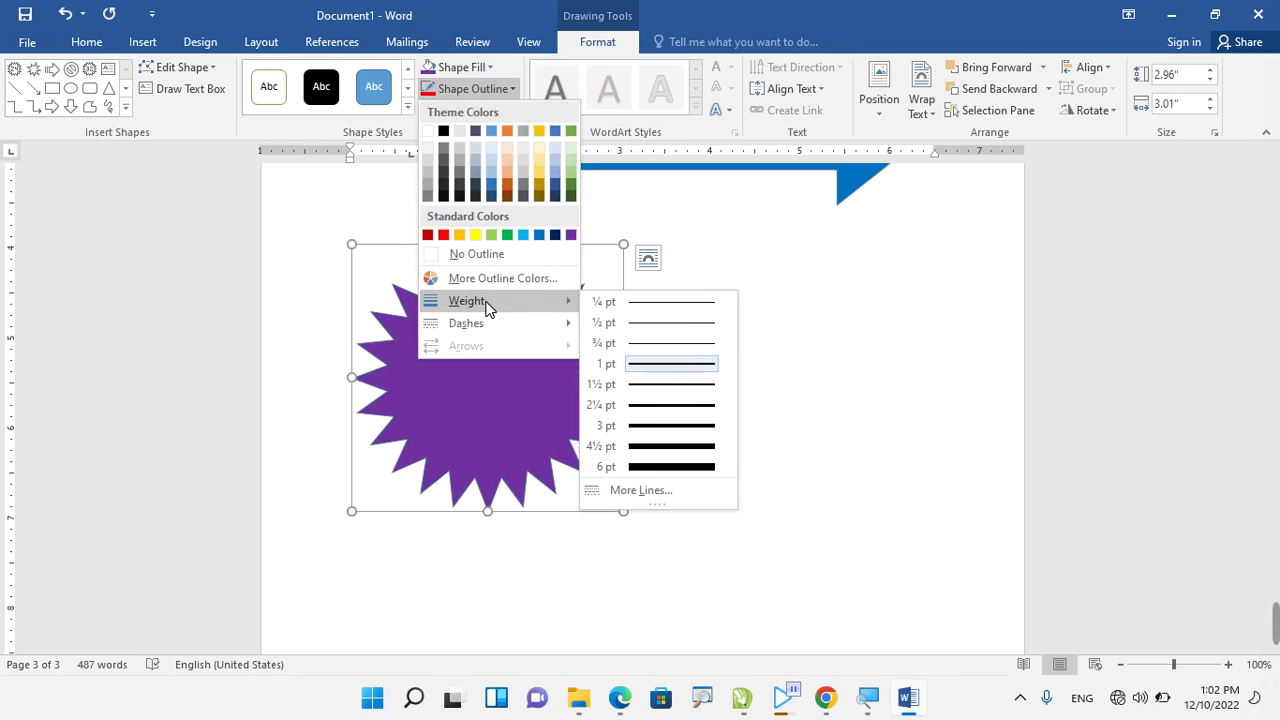
pyautogui.click(640, 426)
pyautogui.click(477, 91)
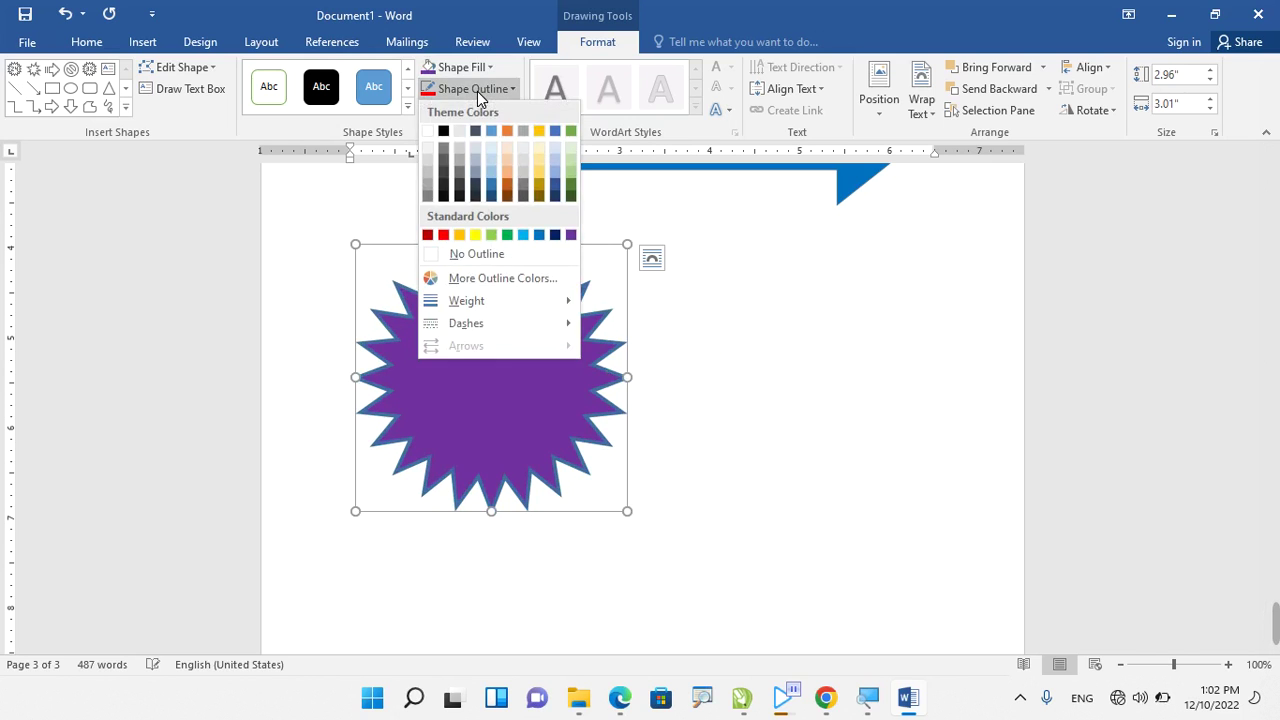
pyautogui.click(443, 132)
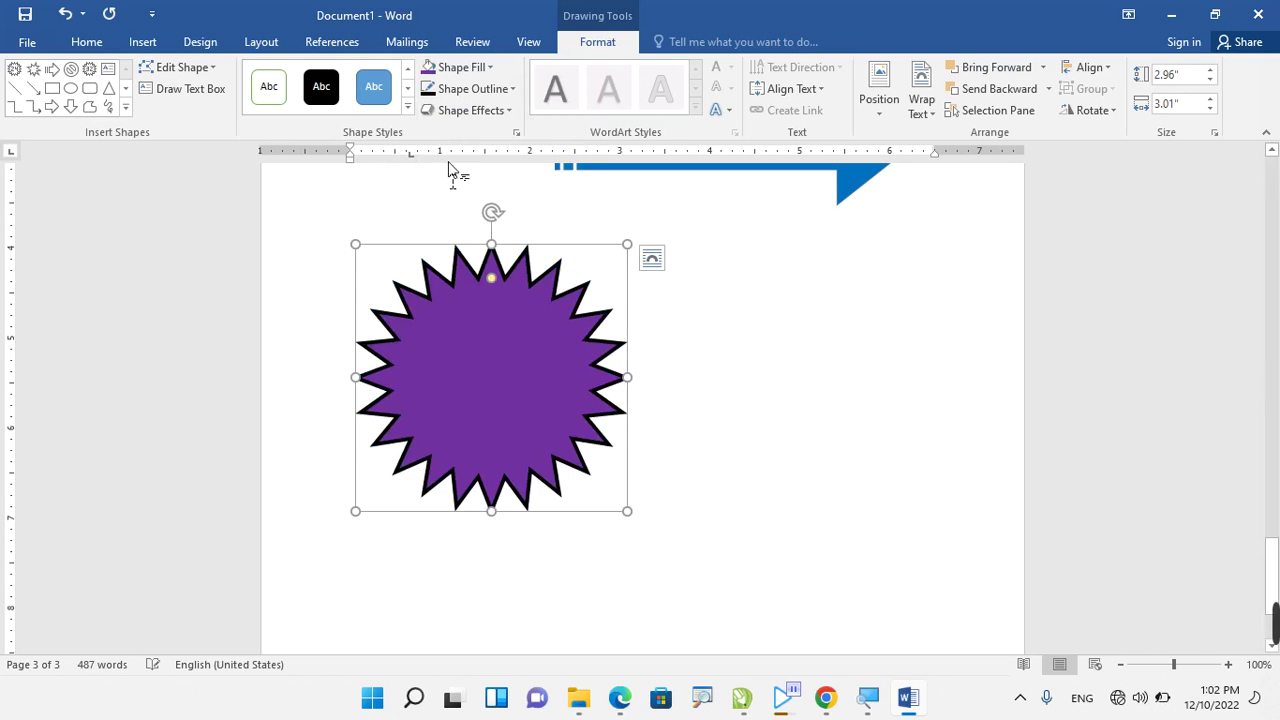
# Browse the star's fill and outline dash options without applying changes.
pyautogui.scroll(3, 493, 318)
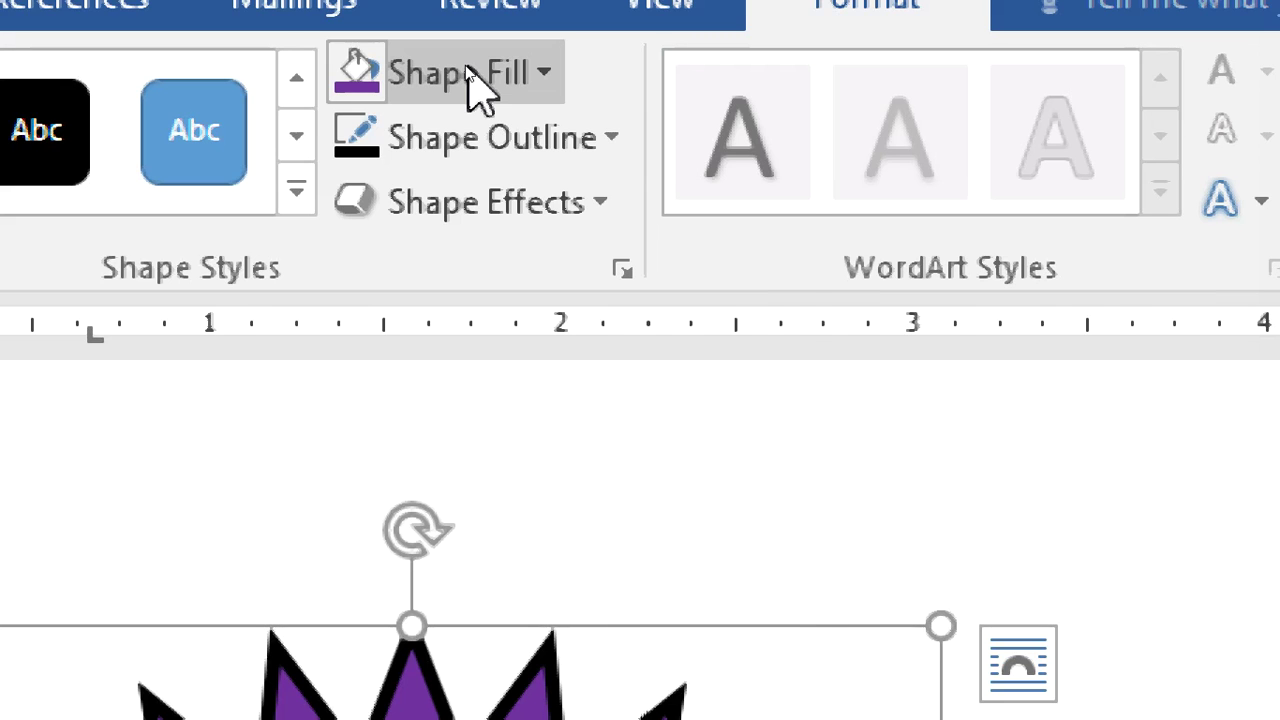
pyautogui.click(468, 76)
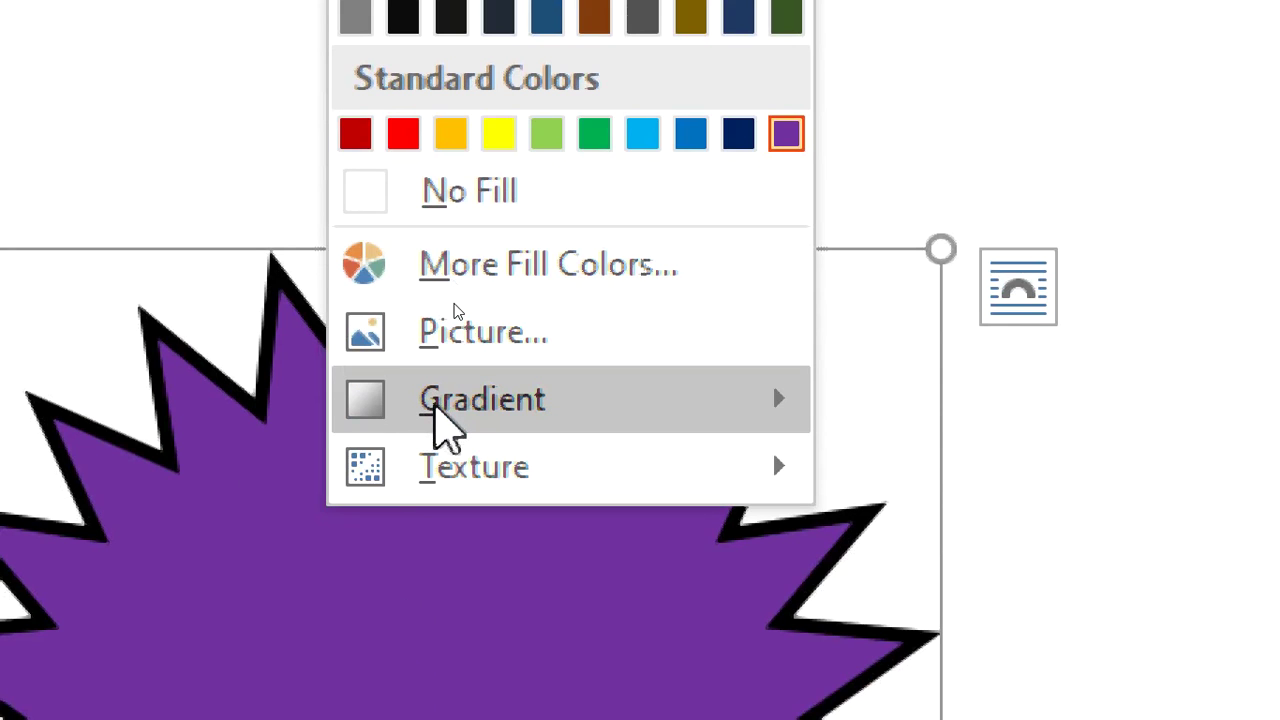
pyautogui.moveTo(444, 478)
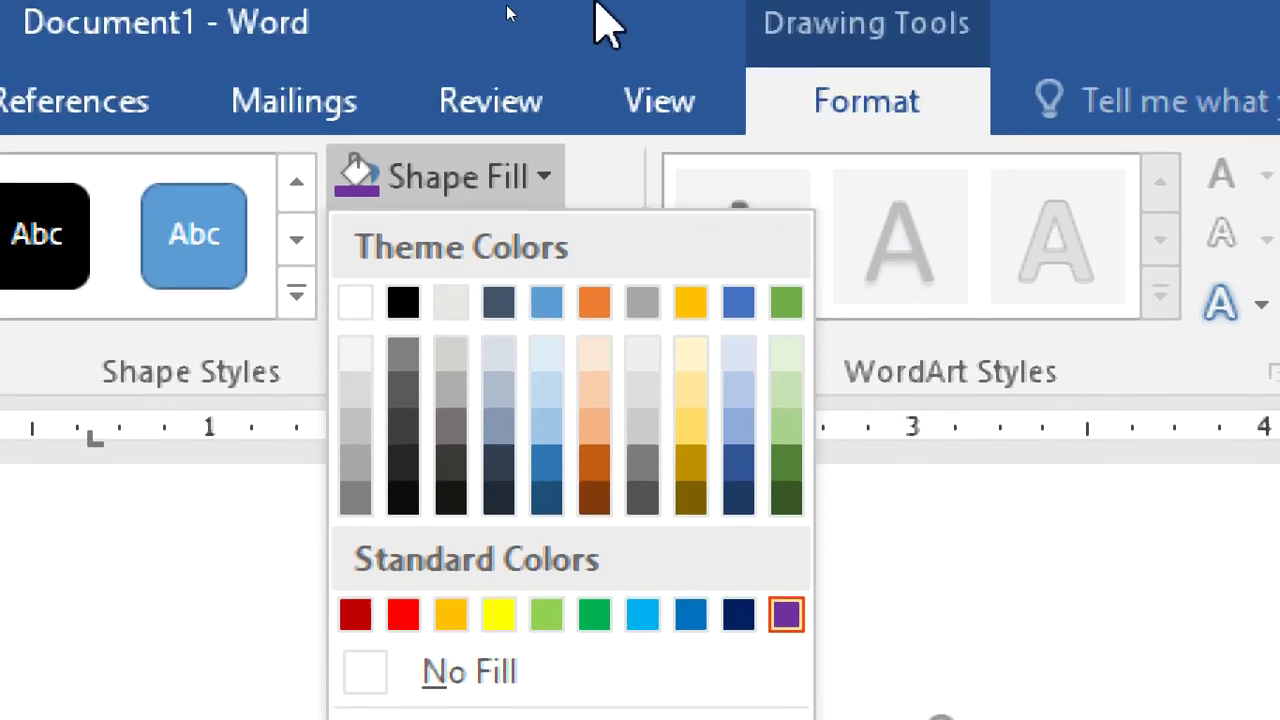
pyautogui.click(594, 14)
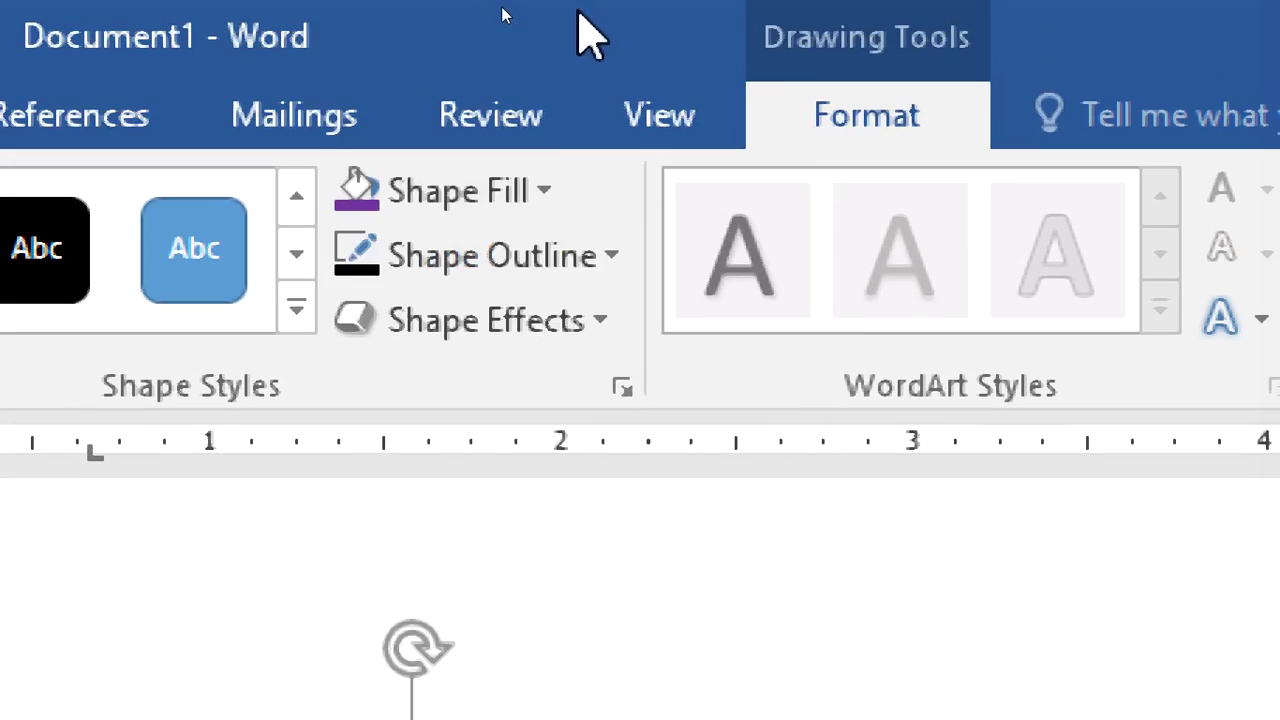
pyautogui.click(476, 268)
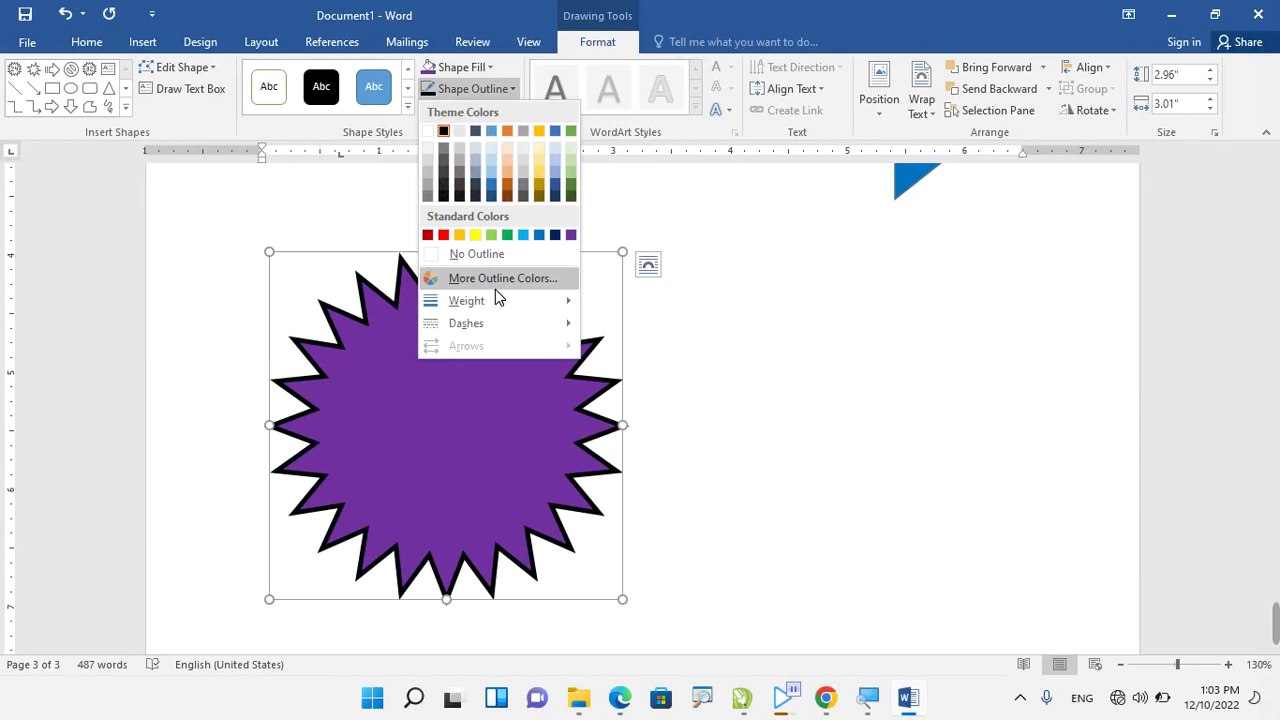
pyautogui.moveTo(502, 321)
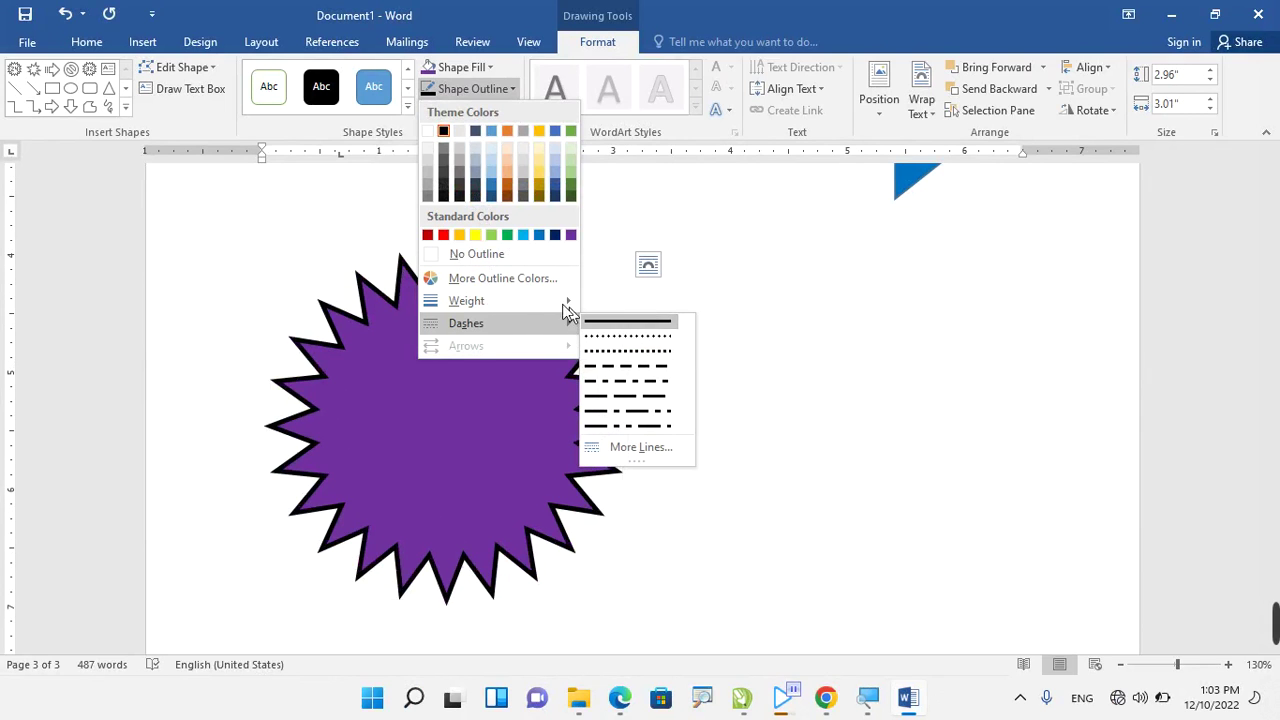
pyautogui.moveTo(563, 300)
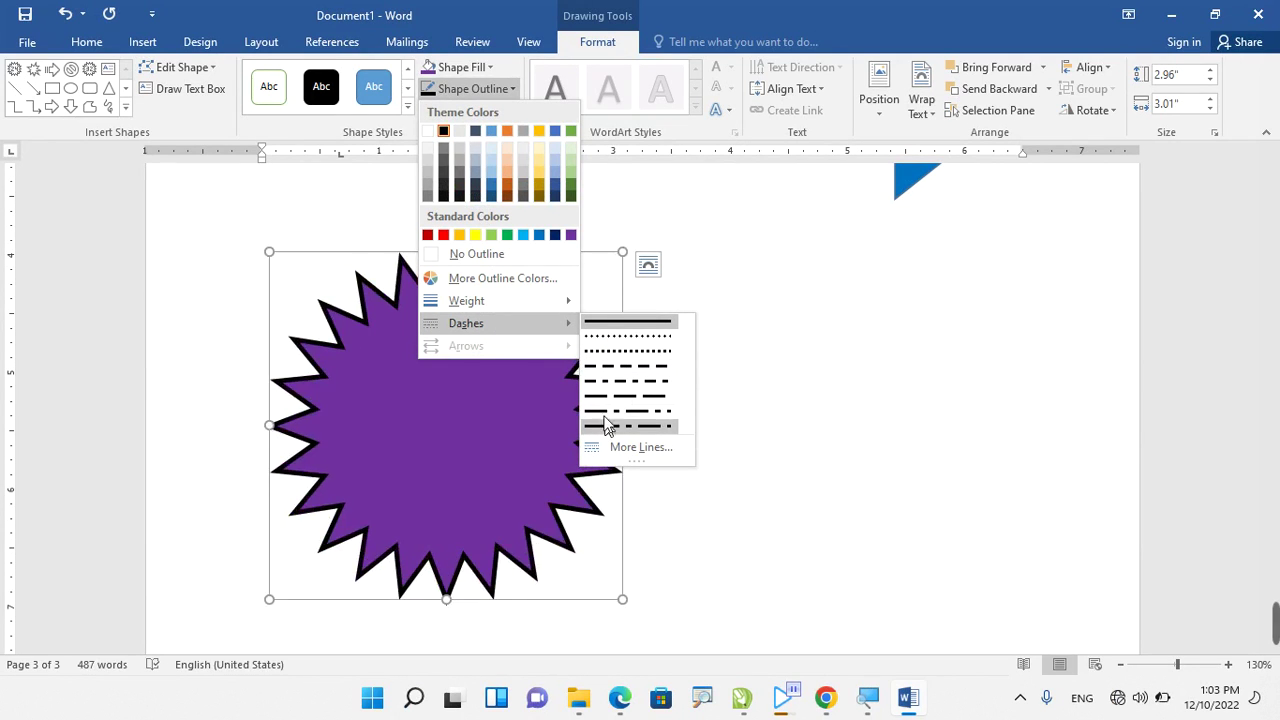
pyautogui.click(717, 260)
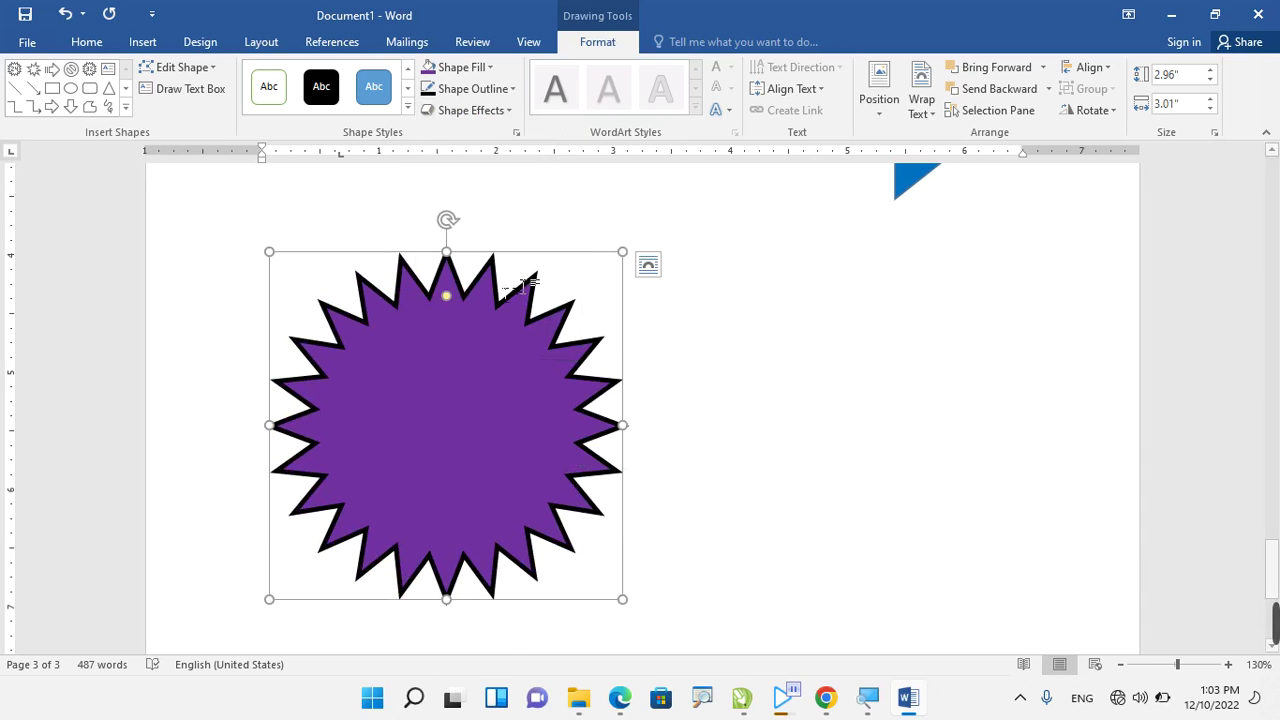
# Drag the star's adjustment handle inward until its points become long, thin spikes.
pyautogui.keyDown('ctrl'); pyautogui.scroll(2, 505, 290); pyautogui.keyUp('ctrl')
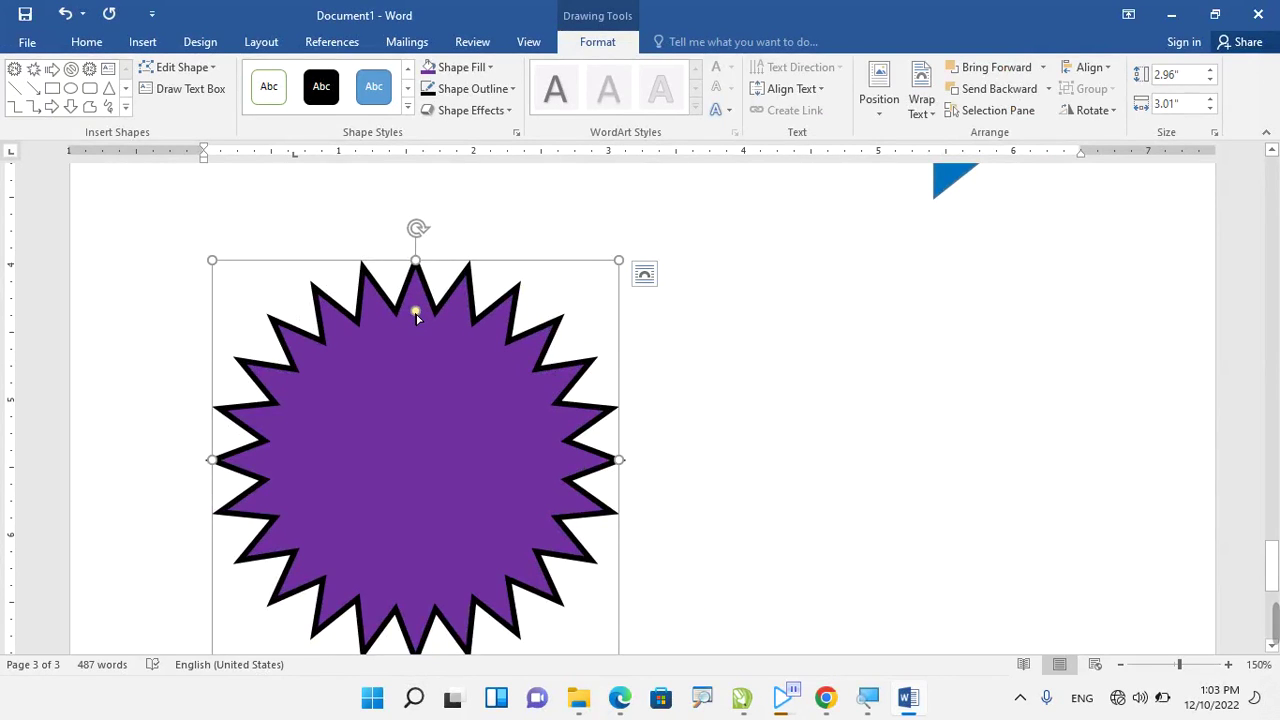
pyautogui.moveTo(416, 313); pyautogui.dragTo(417, 418)
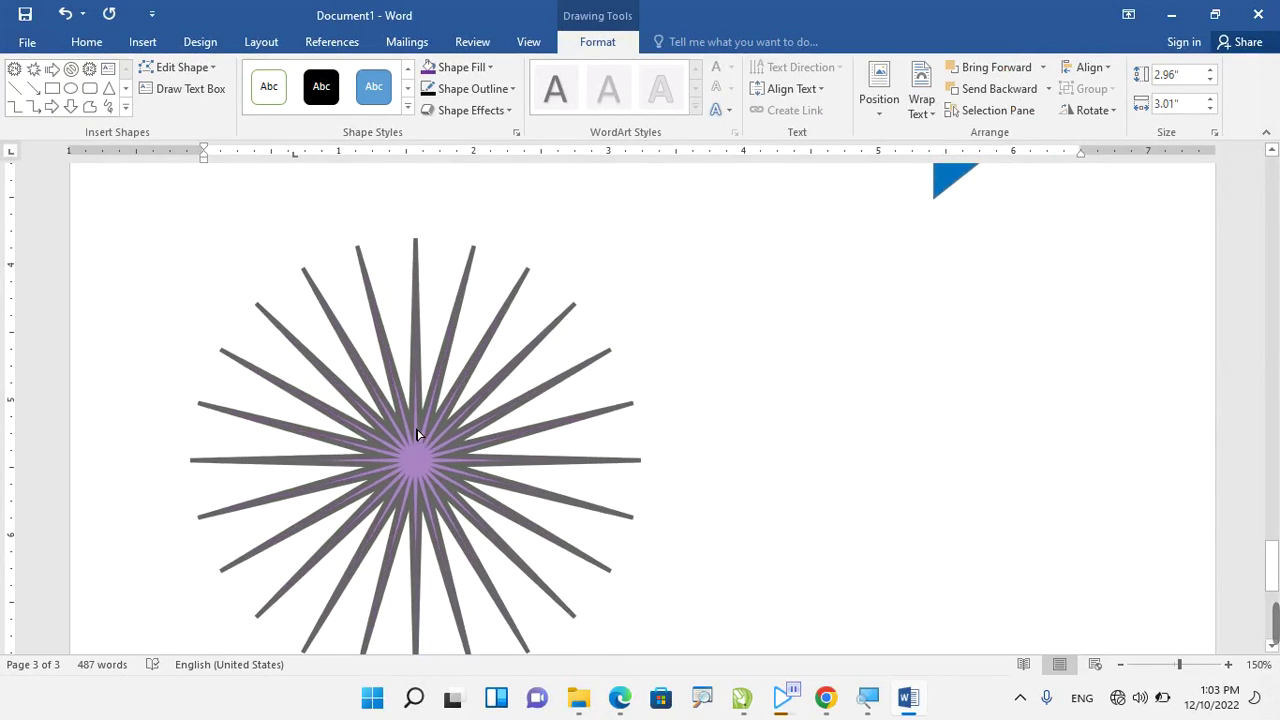
pyautogui.moveTo(417, 418); pyautogui.dragTo(417, 433)
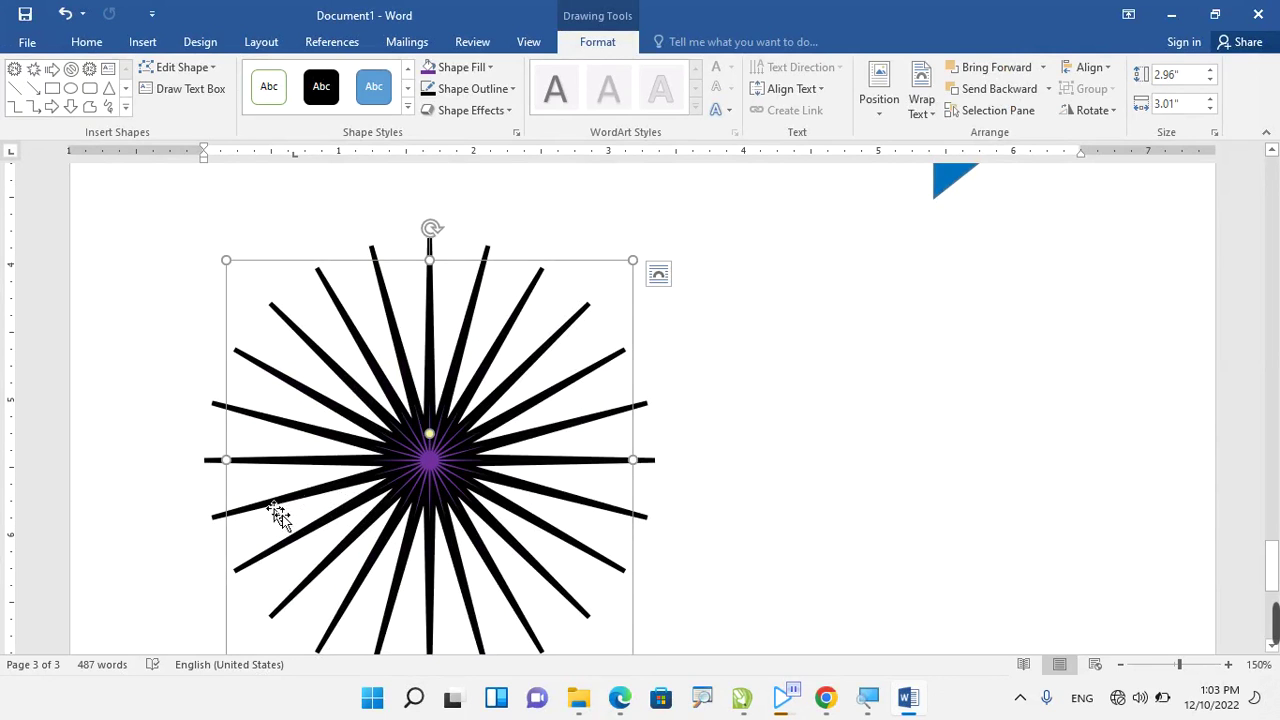
pyautogui.click(463, 67)
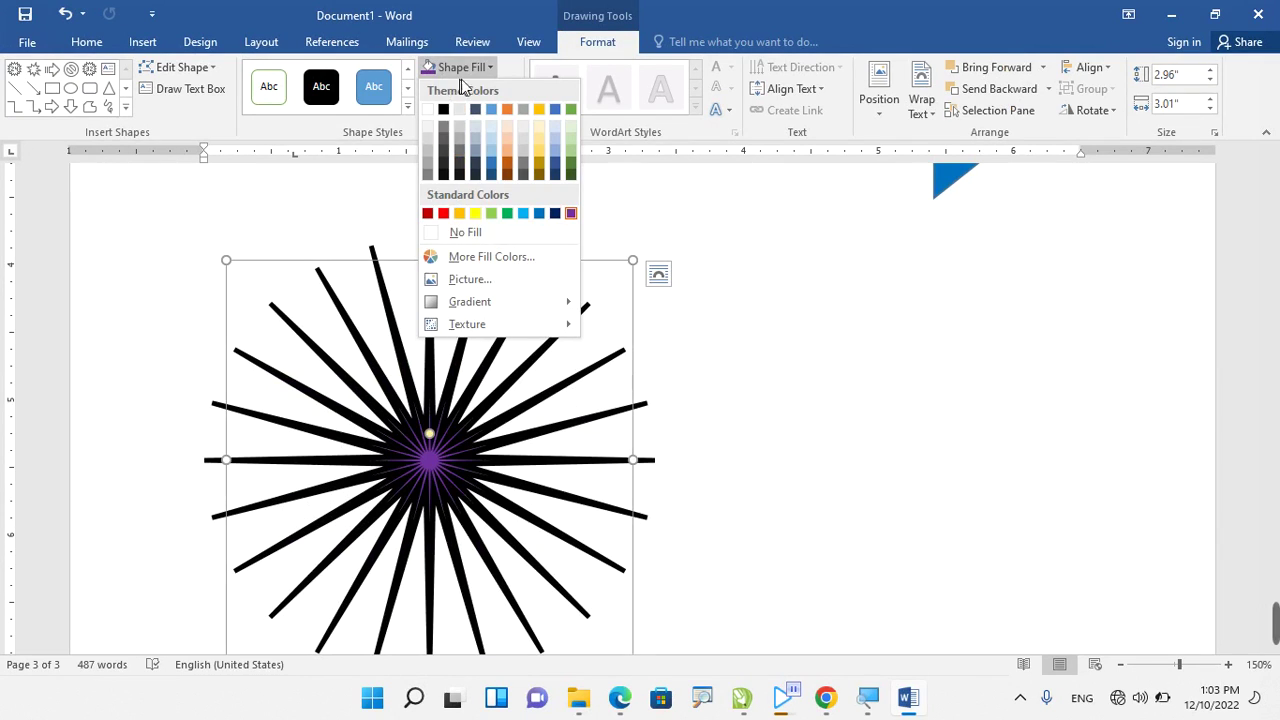
# Remove the star's outline and fill it solid red.
pyautogui.click(460, 67)
pyautogui.click(478, 88)
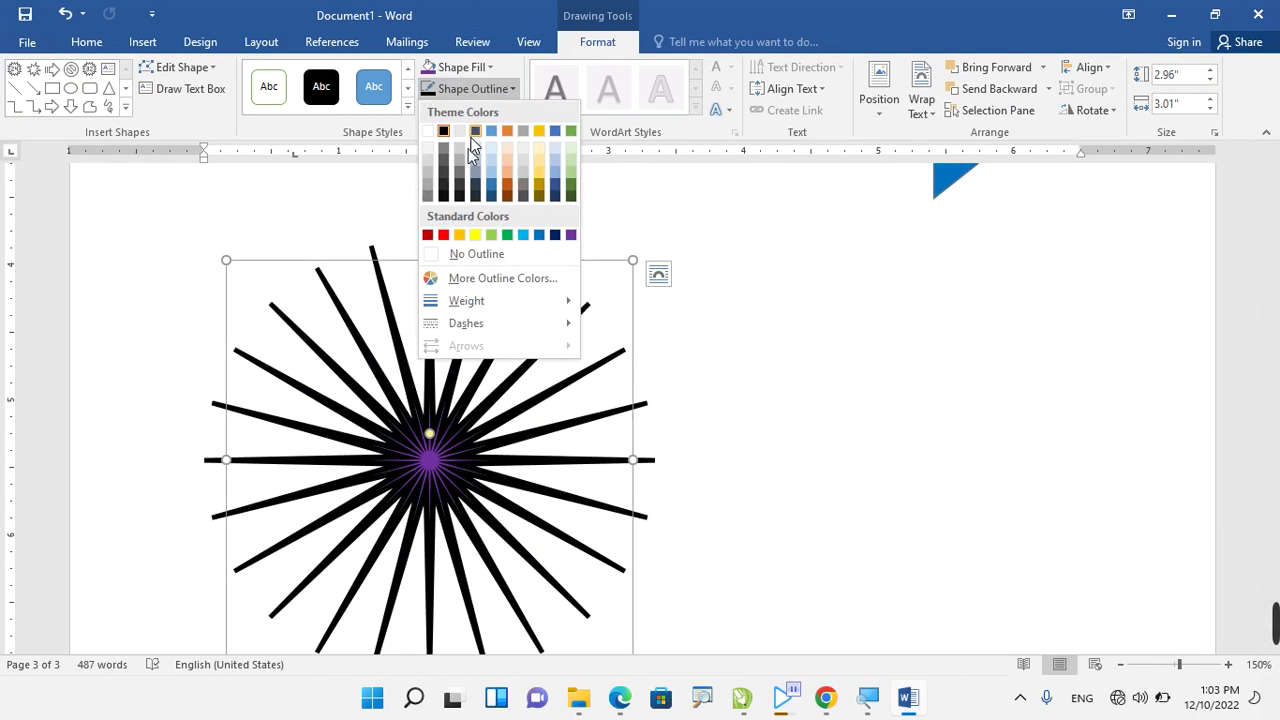
pyautogui.click(449, 254)
pyautogui.click(462, 67)
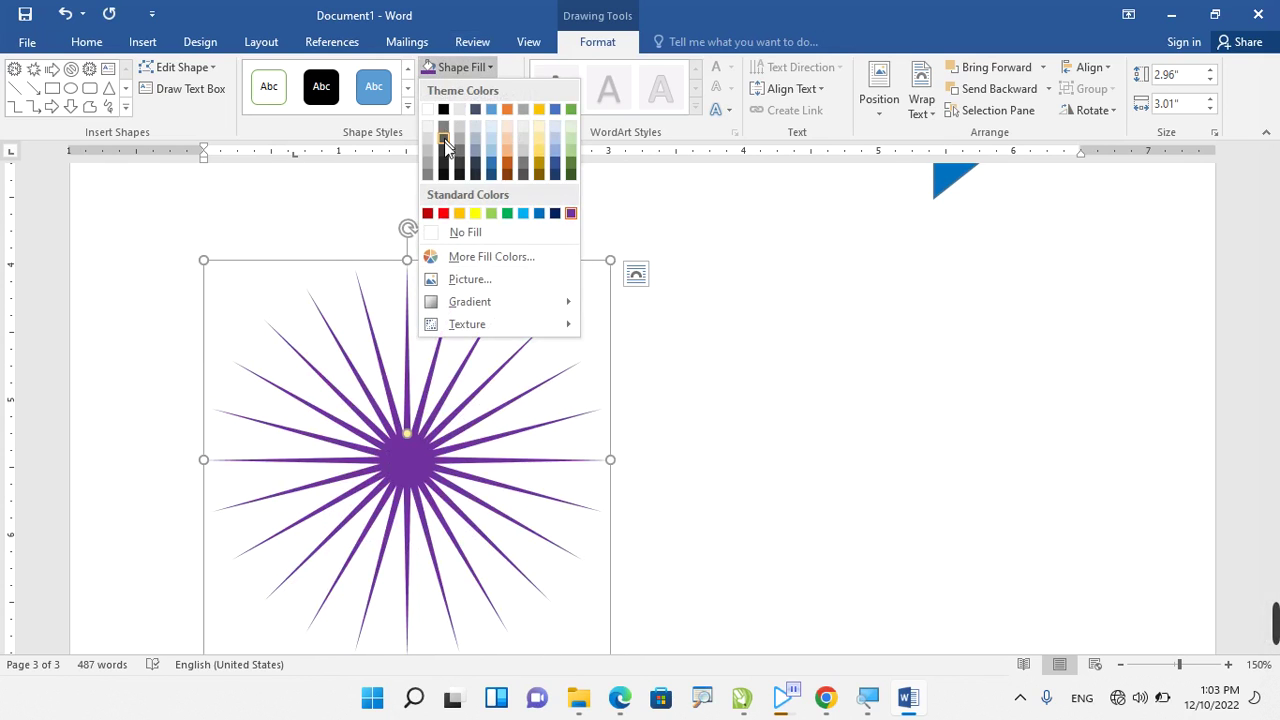
pyautogui.click(443, 214)
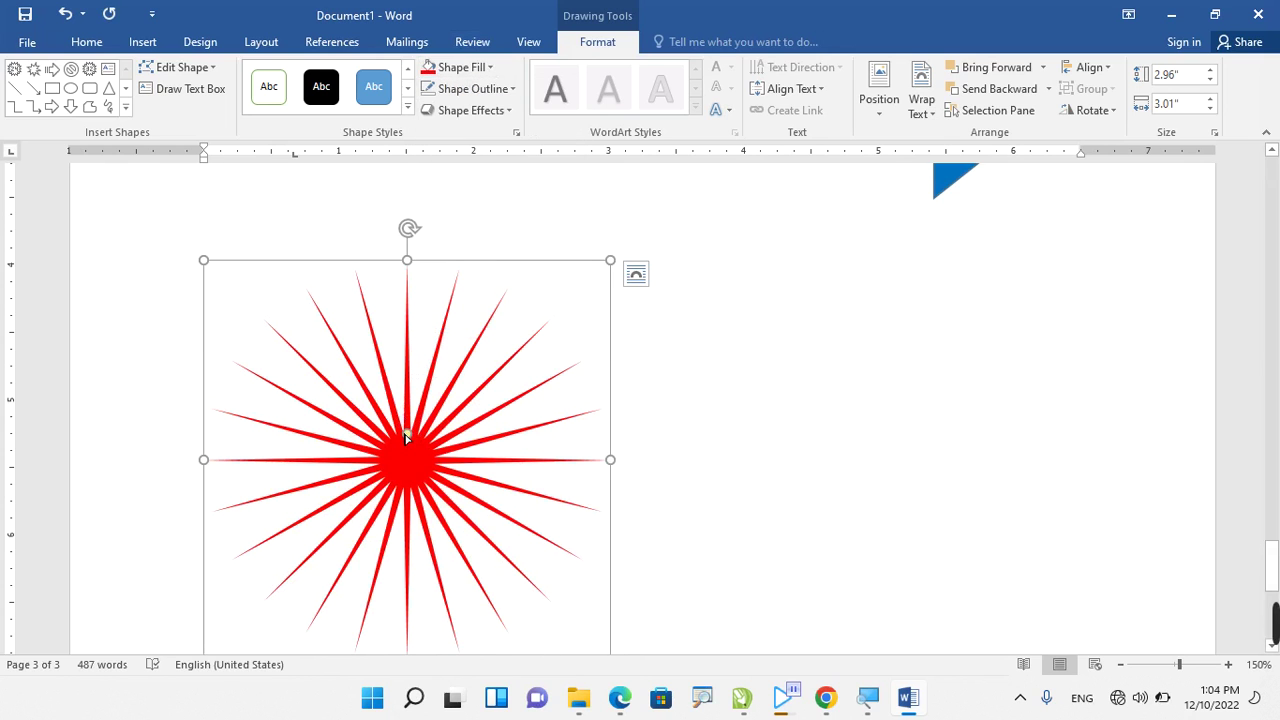
# Reshape the red star's spikes back into moderate jagged points around a large centre.
pyautogui.moveTo(406, 437); pyautogui.dragTo(406, 397)
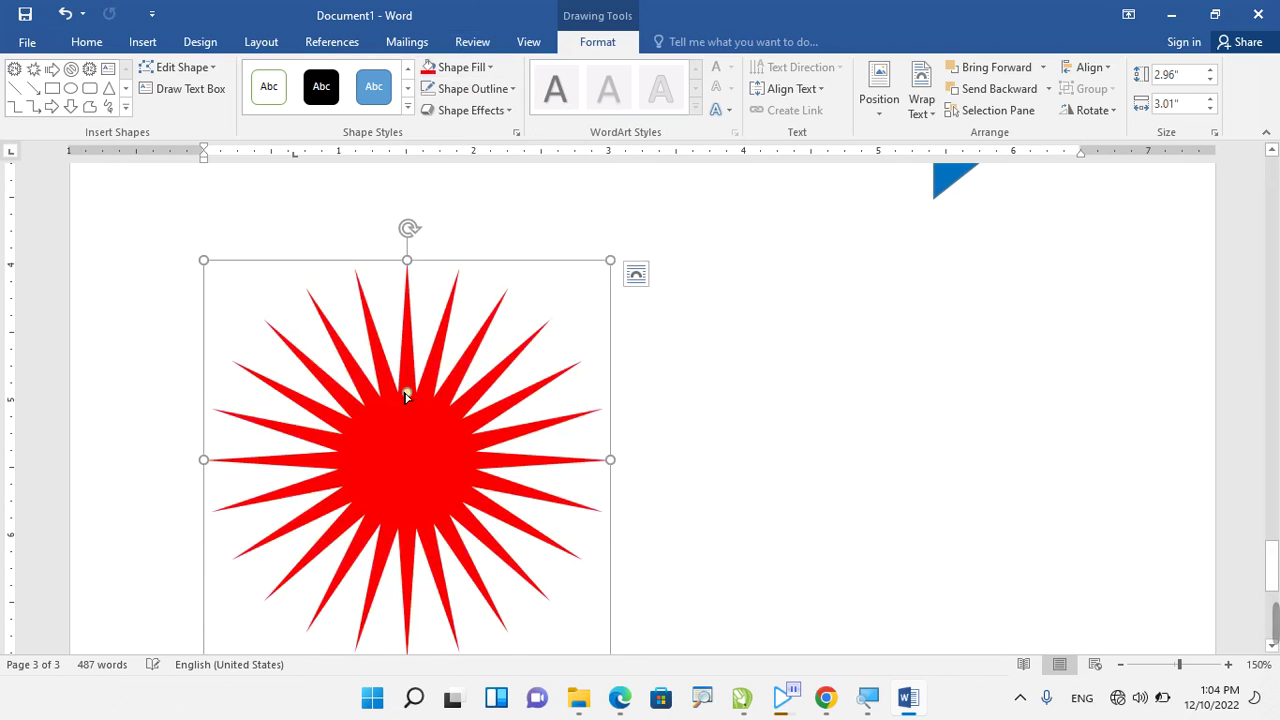
pyautogui.moveTo(406, 392)
pyautogui.mouseDown()
pyautogui.moveTo(405, 415)
pyautogui.moveTo(408, 371)
pyautogui.moveTo(414, 417)
pyautogui.moveTo(422, 388)
pyautogui.mouseUp()
pyautogui.click(406, 413)
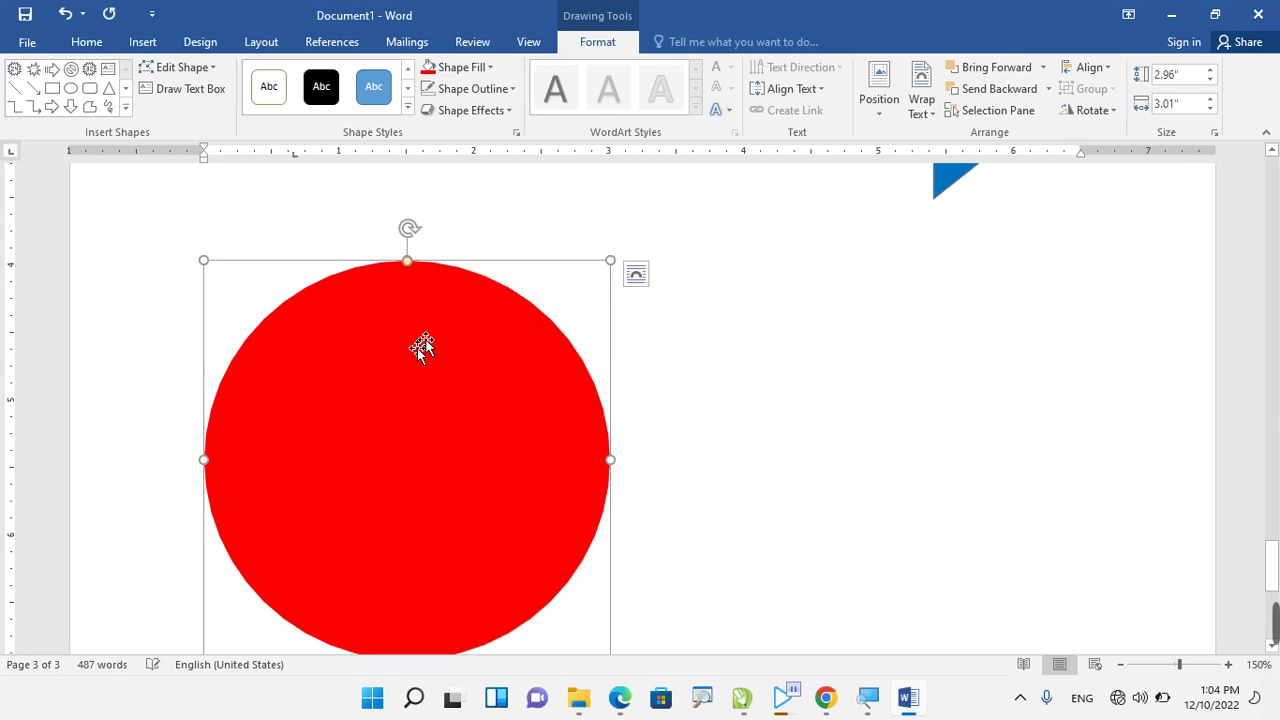
pyautogui.moveTo(407, 262); pyautogui.dragTo(393, 400)
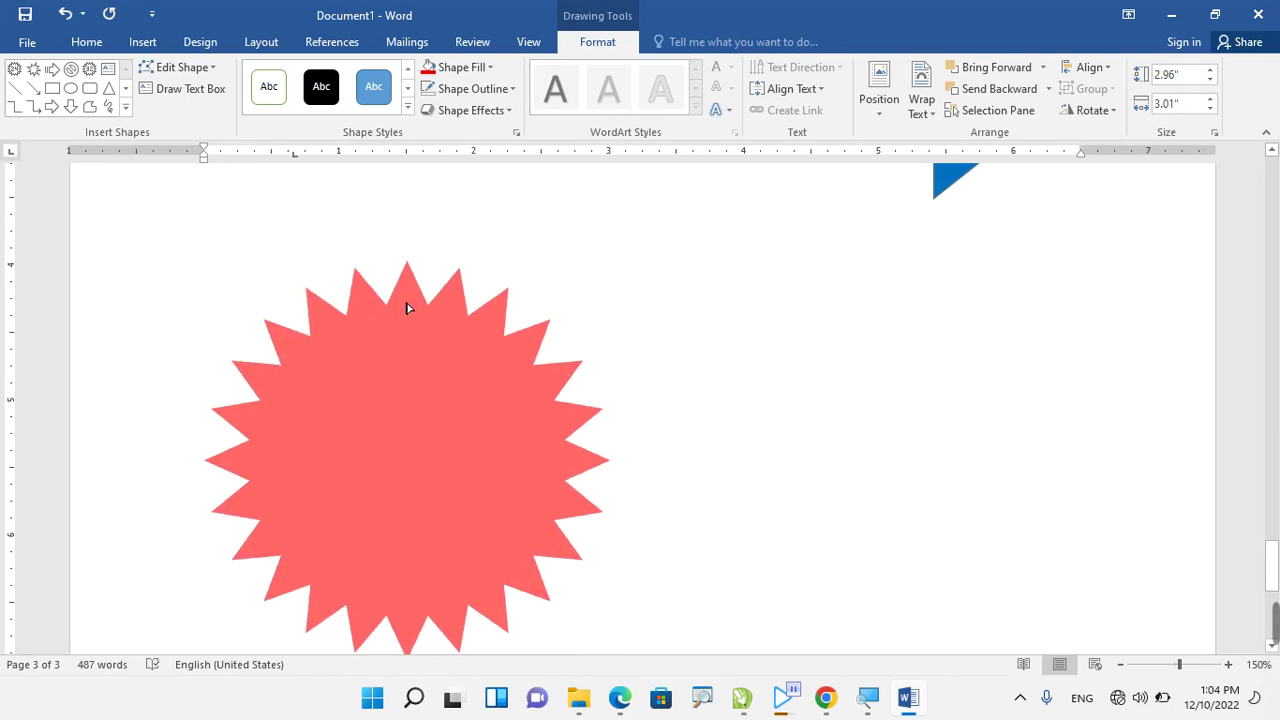
pyautogui.moveTo(393, 400)
pyautogui.mouseDown()
pyautogui.moveTo(405, 300)
pyautogui.moveTo(418, 330)
pyautogui.mouseUp()
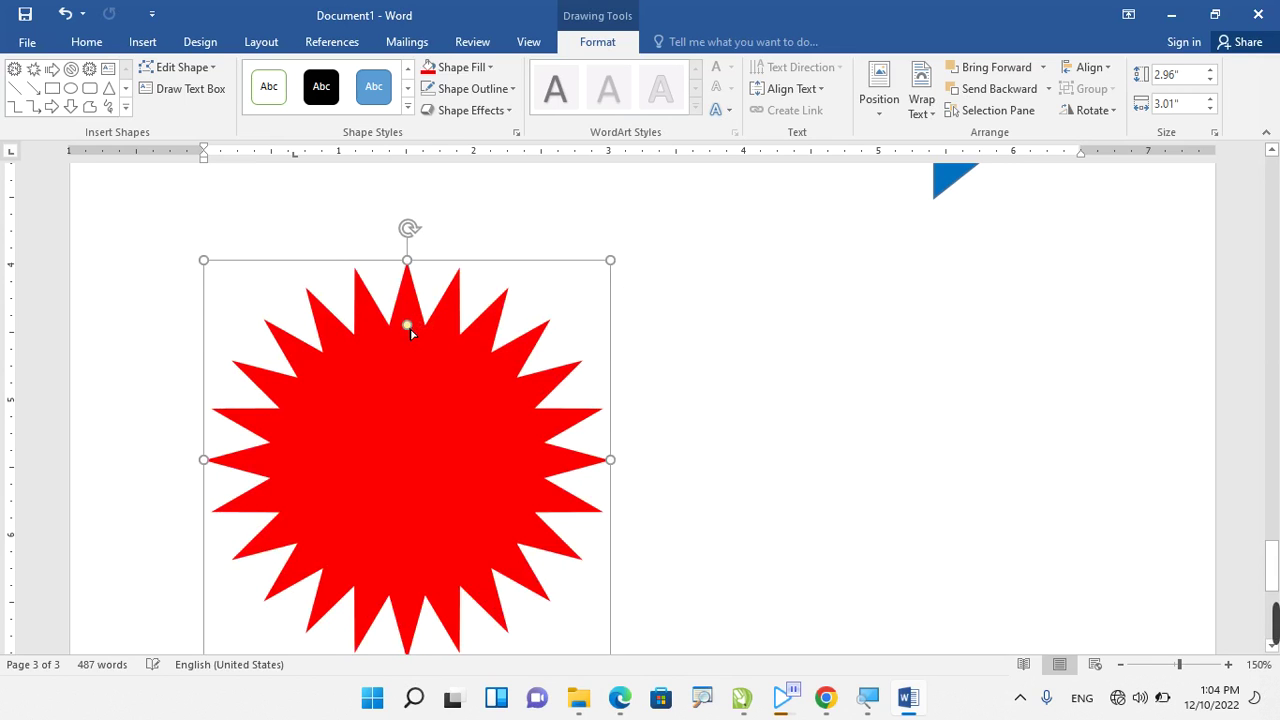
pyautogui.scroll(1, 410, 328)
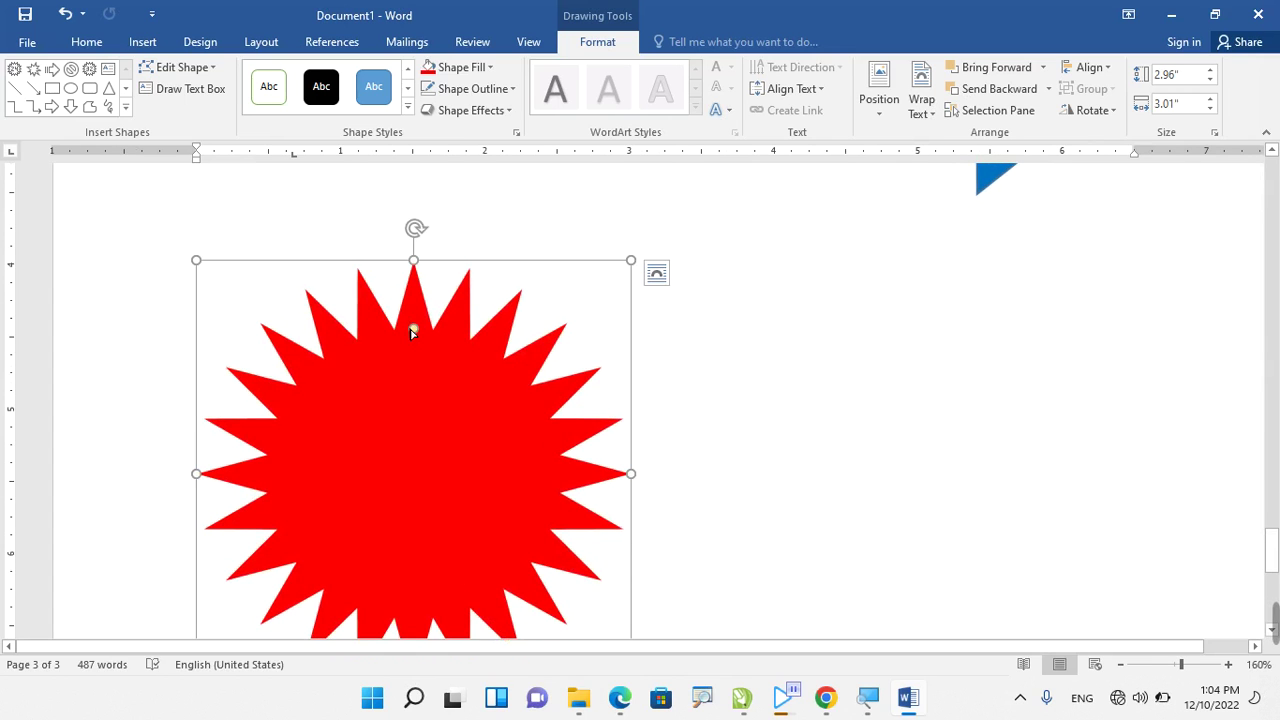
# Delete the red starburst and draw a red-filled heart in the middle of the page.
pyautogui.press('Delete')
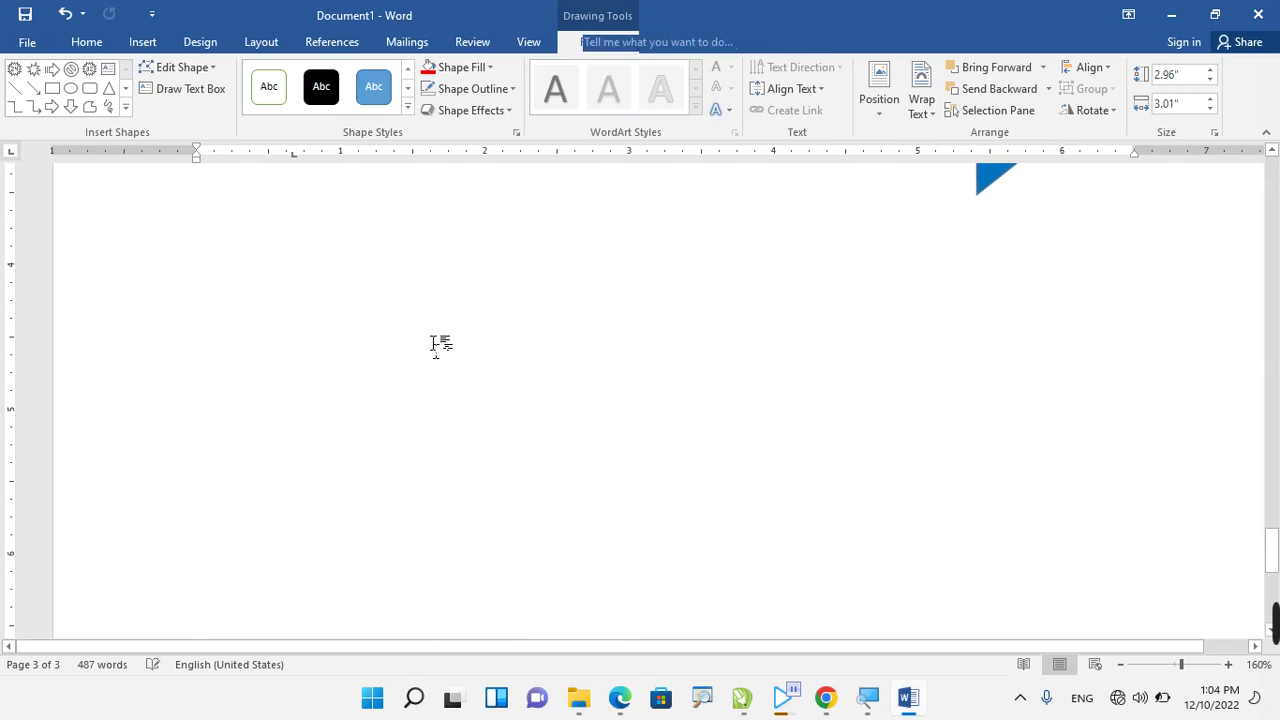
pyautogui.click(143, 45)
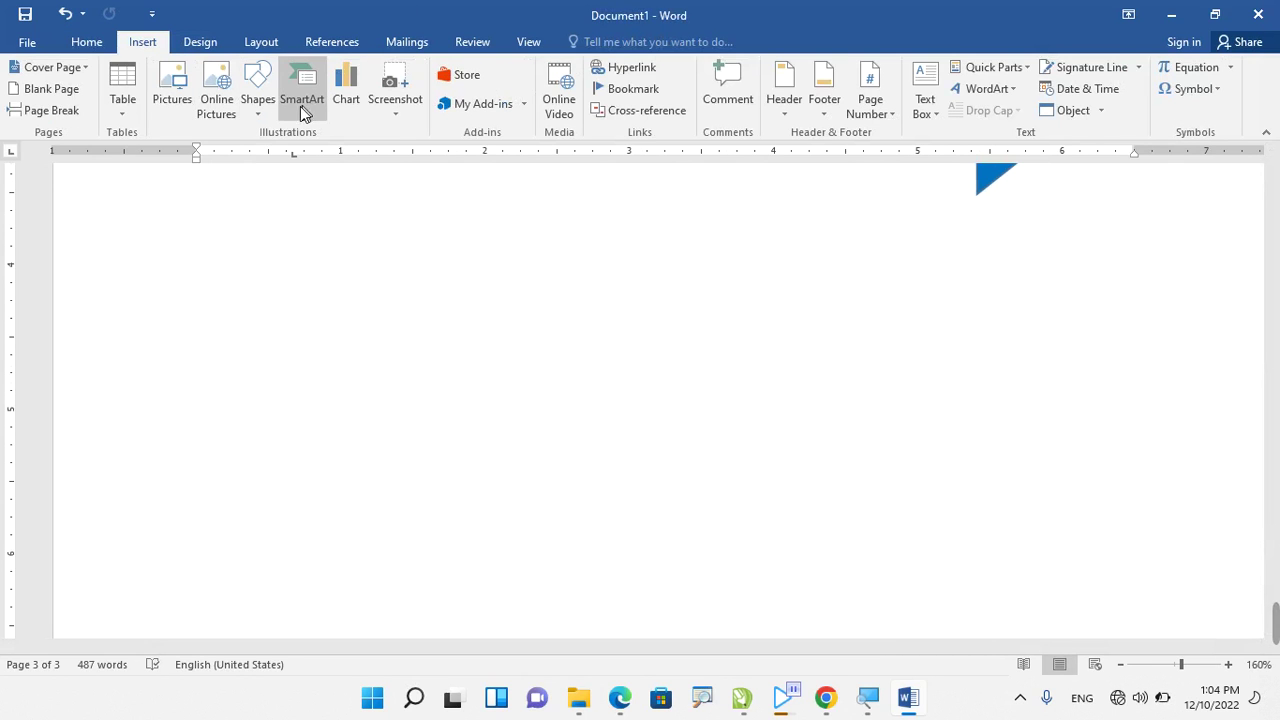
pyautogui.click(268, 114)
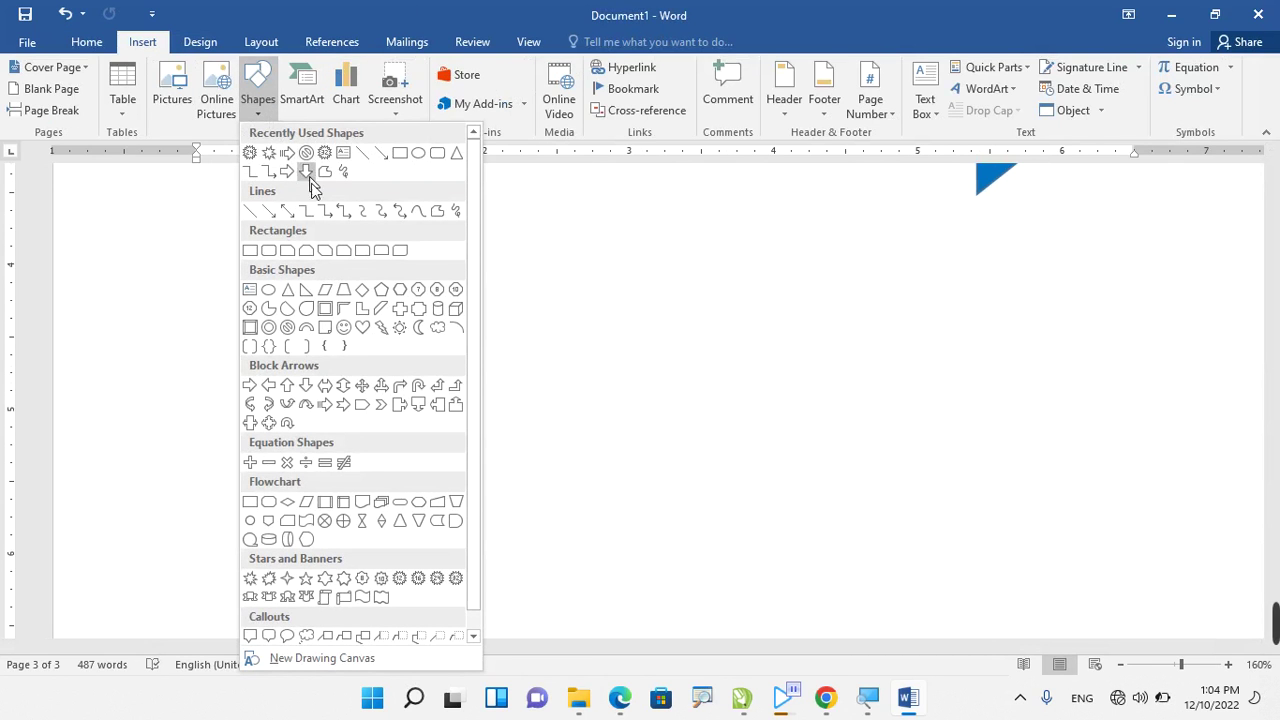
pyautogui.click(365, 330)
pyautogui.moveTo(377, 241)
pyautogui.mouseDown()
pyautogui.moveTo(760, 607)
pyautogui.moveTo(798, 620)
pyautogui.mouseUp()
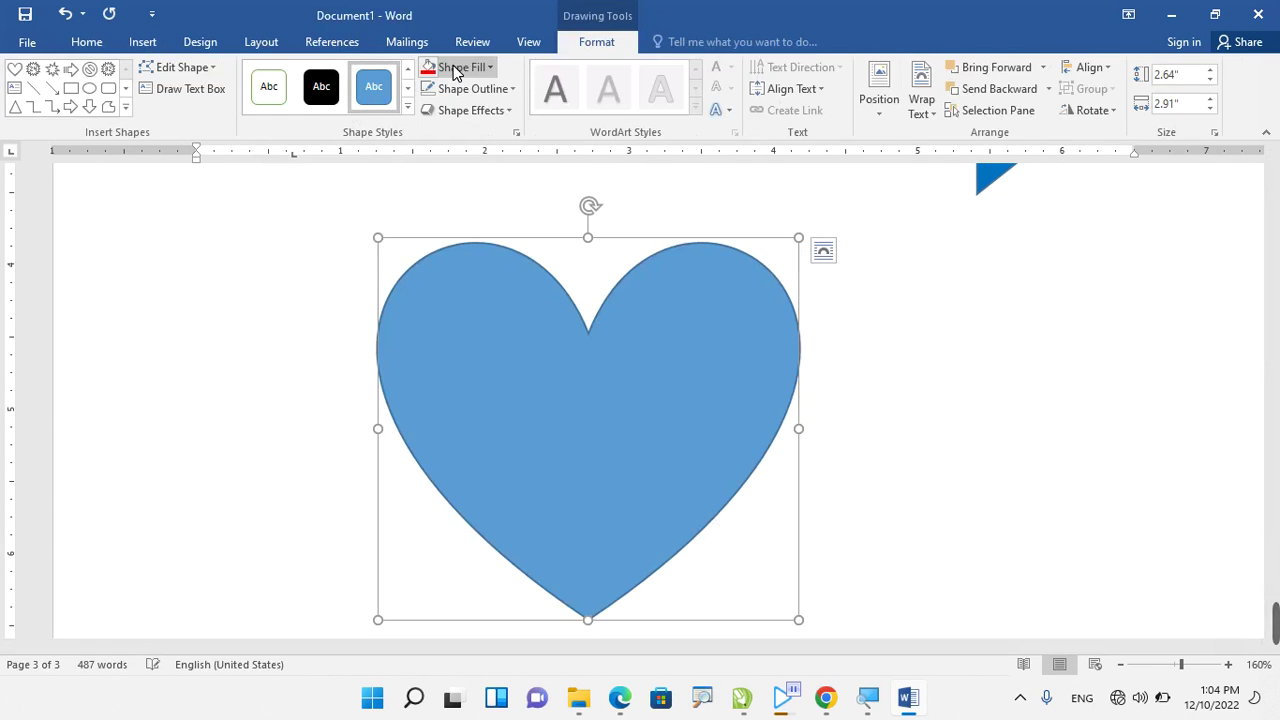
pyautogui.click(453, 70)
pyautogui.click(447, 211)
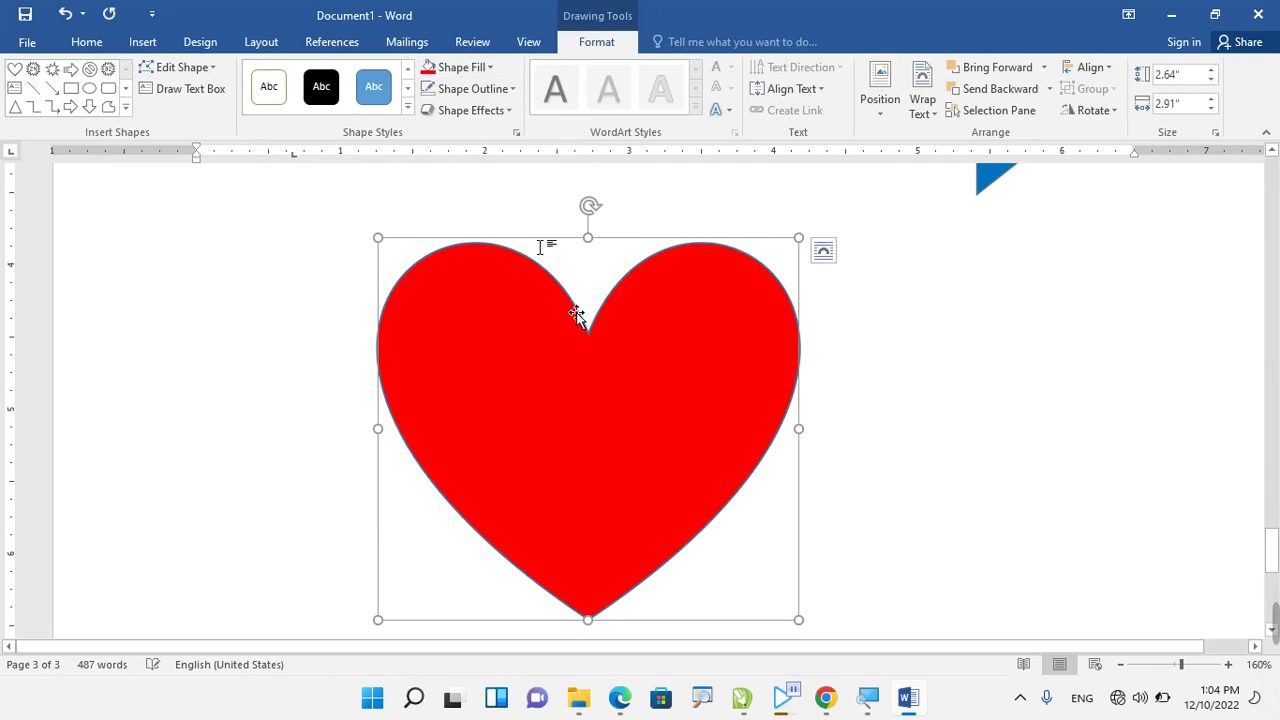
# Draw a red 6 pt arrow line diagonally through the heart.
pyautogui.click(125, 107)
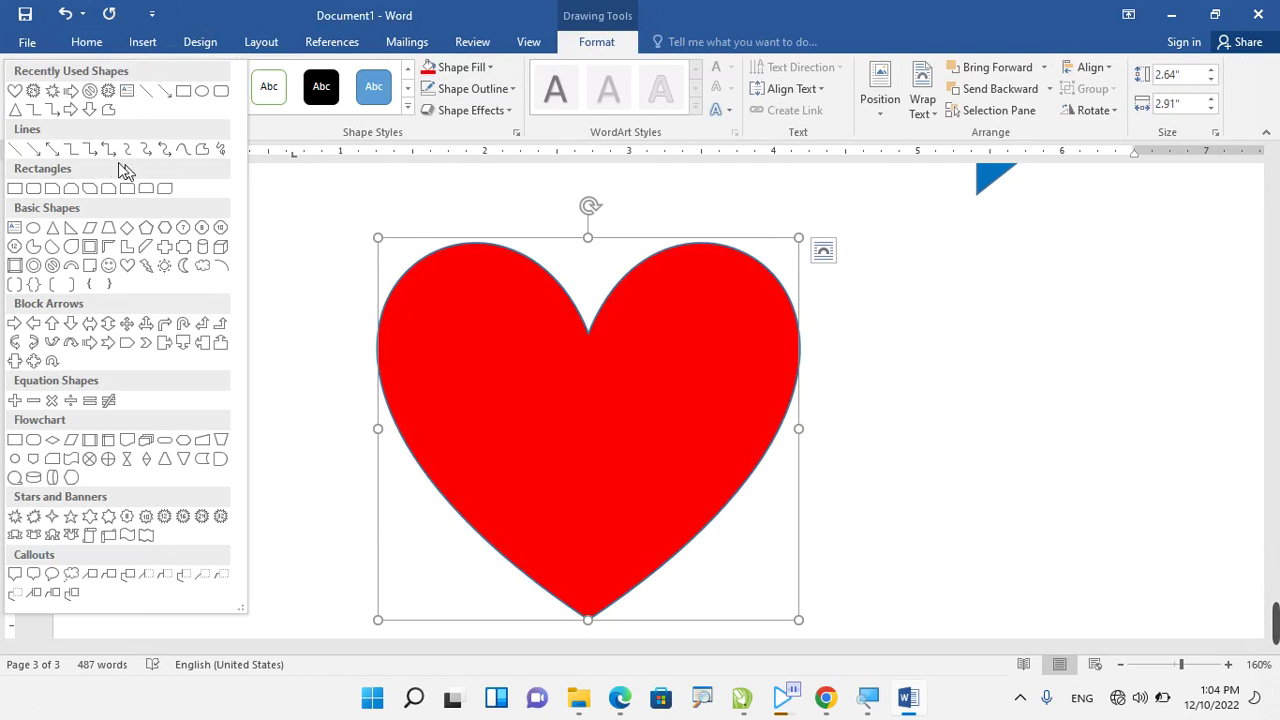
pyautogui.click(50, 150)
pyautogui.moveTo(213, 594)
pyautogui.mouseDown()
pyautogui.moveTo(905, 260)
pyautogui.moveTo(990, 203)
pyautogui.mouseUp()
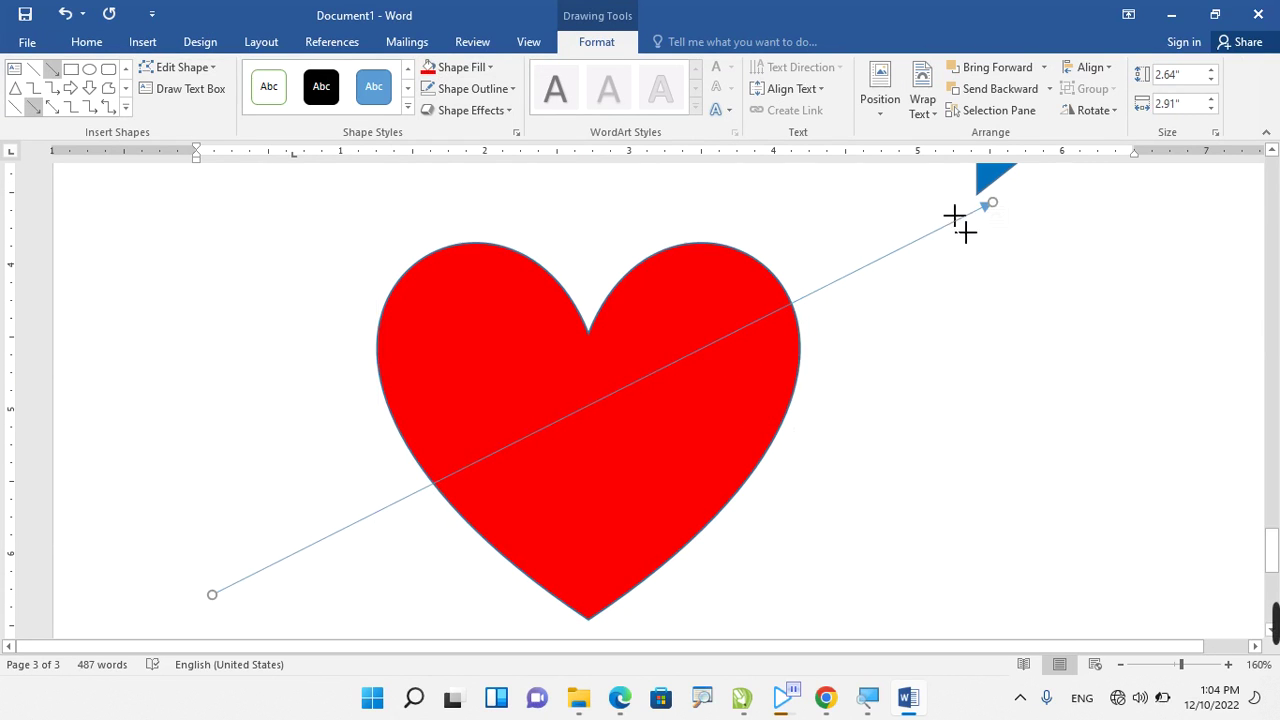
pyautogui.click(476, 86)
pyautogui.moveTo(488, 301)
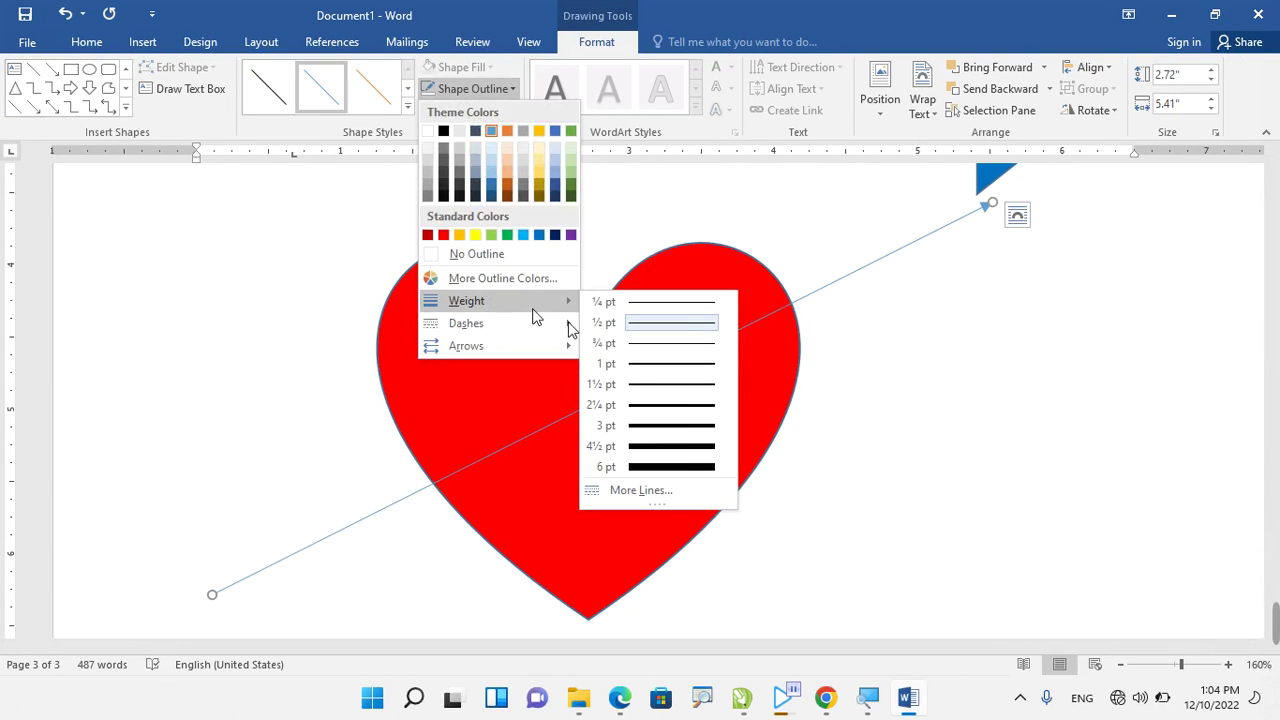
pyautogui.click(640, 465)
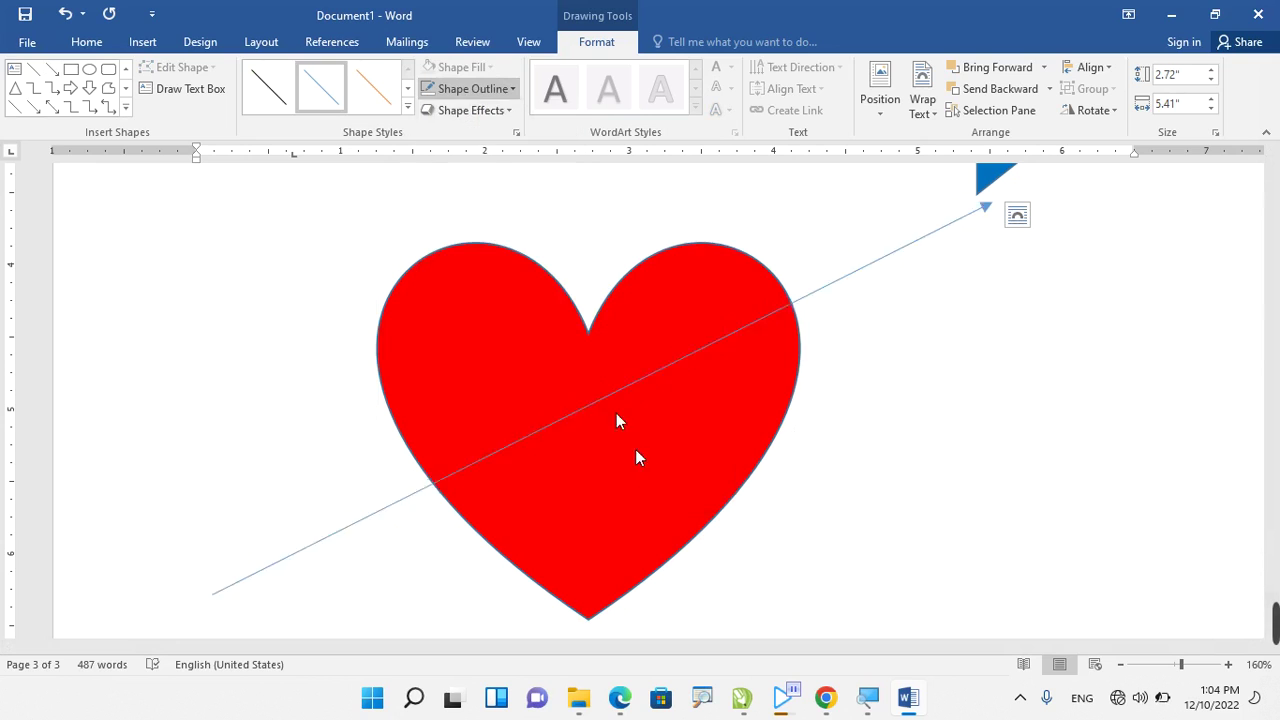
pyautogui.click(478, 90)
pyautogui.click(443, 235)
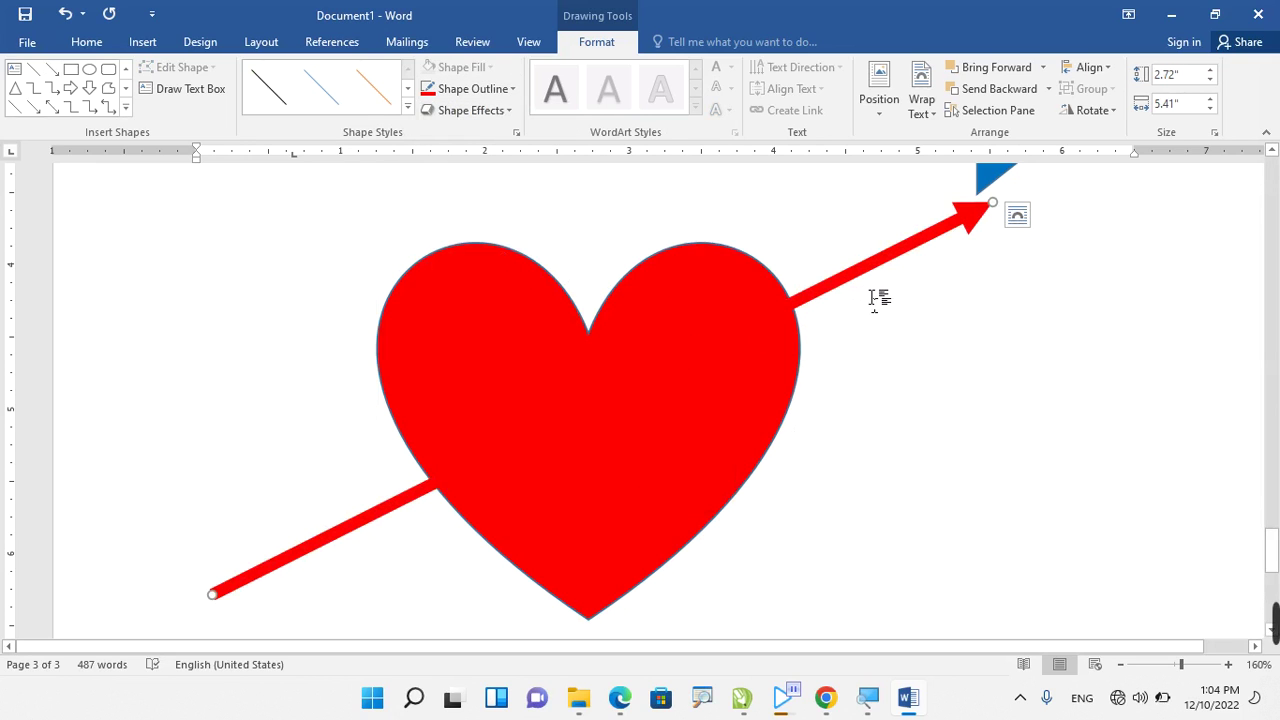
pyautogui.scroll(-5, 876, 296)
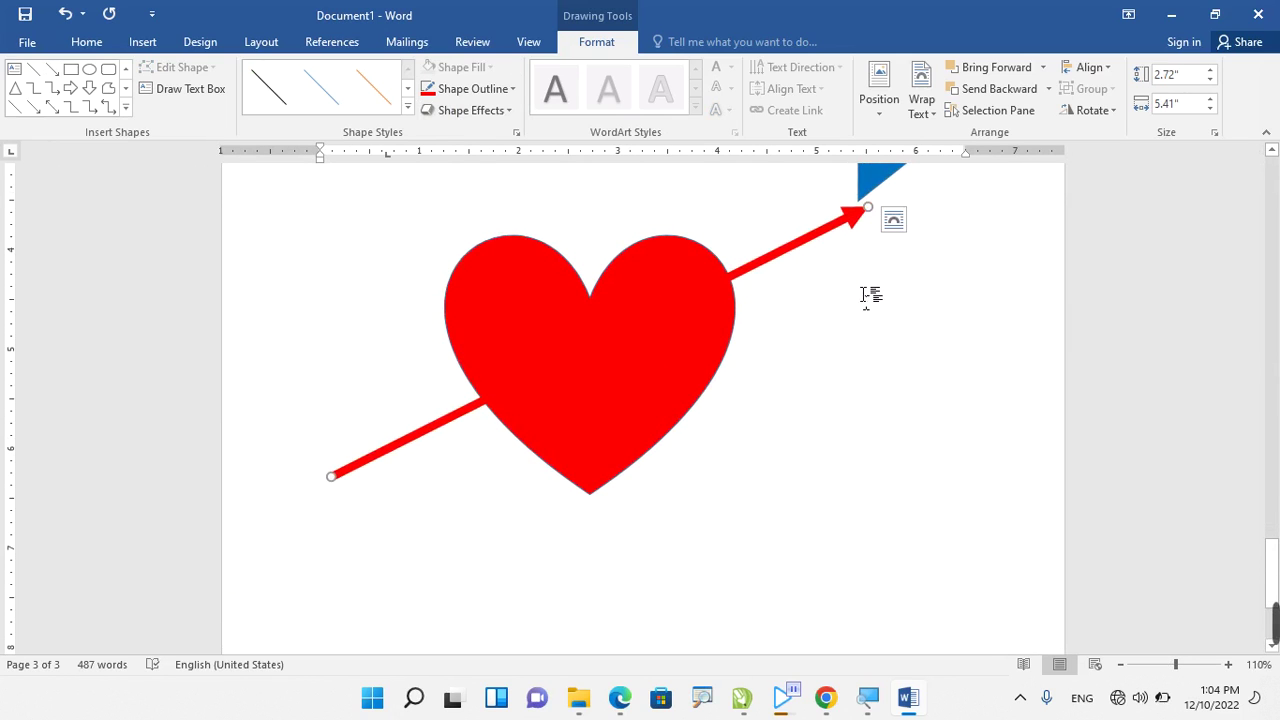
pyautogui.click(720, 320)
# Delete the heart and its piercing arrow from page 3.
pyautogui.press('Delete')
pyautogui.scroll(3, 622, 334)
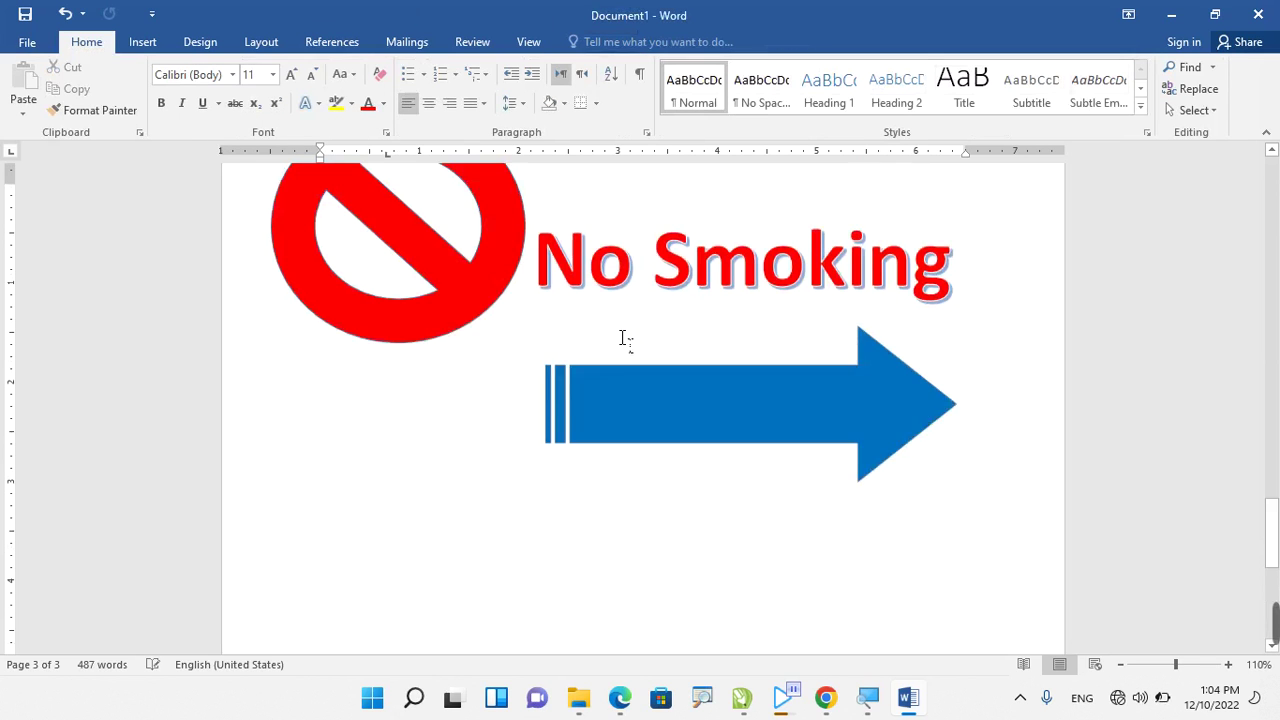
pyautogui.scroll(1, 624, 338)
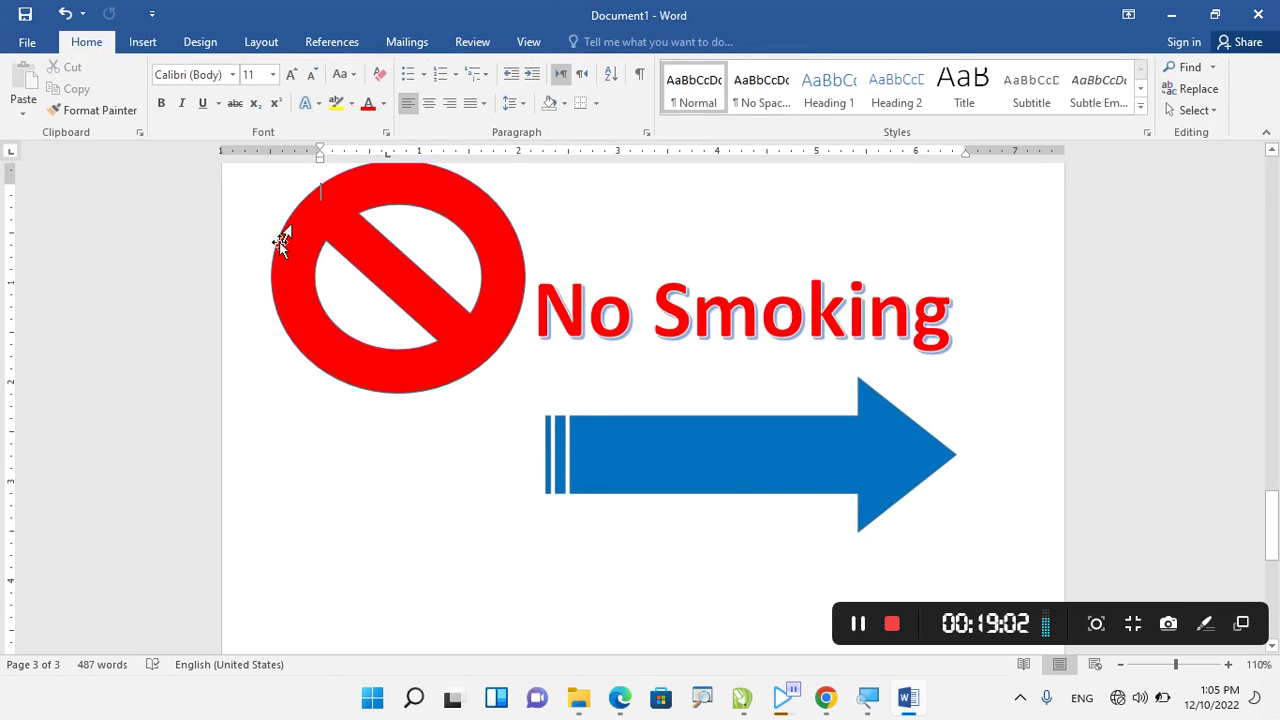
# Draw a Not Equal shape, fill it red, then delete it again.
pyautogui.click(142, 41)
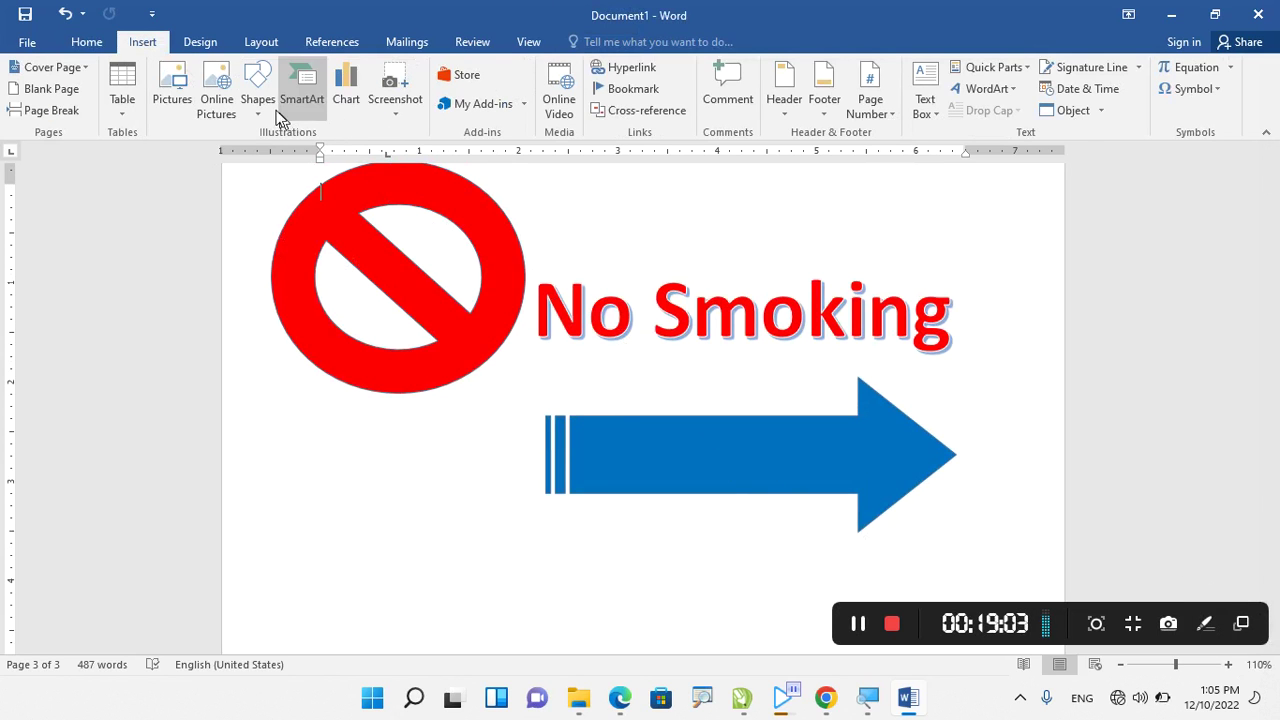
pyautogui.click(266, 106)
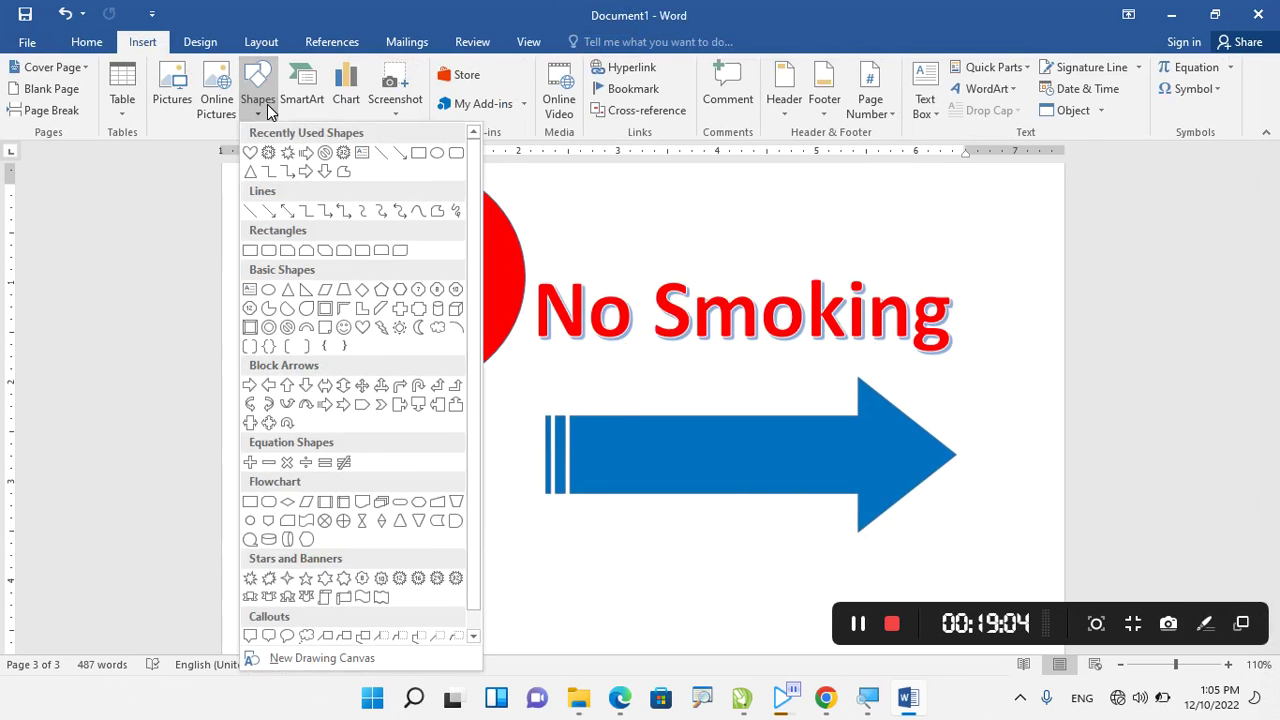
pyautogui.click(343, 462)
pyautogui.scroll(-3, 497, 431)
pyautogui.moveTo(441, 391); pyautogui.dragTo(796, 599)
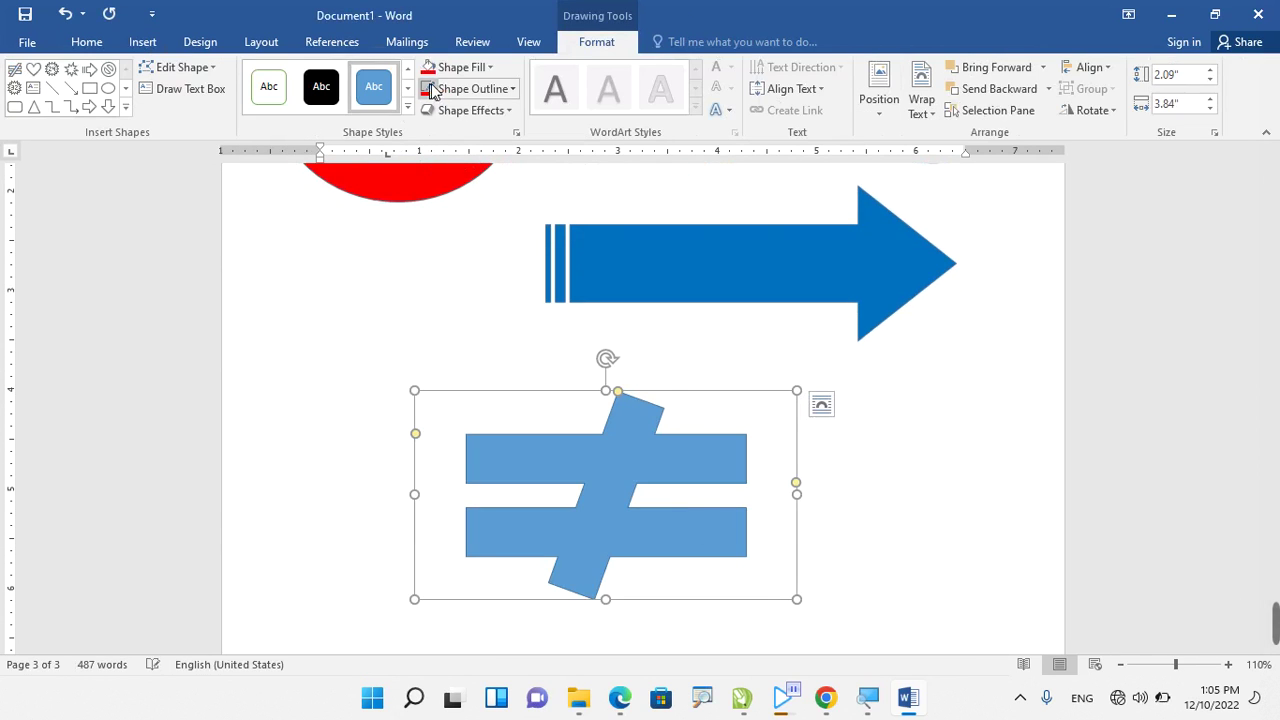
pyautogui.click(428, 67)
pyautogui.moveTo(643, 483); pyautogui.dragTo(491, 370)
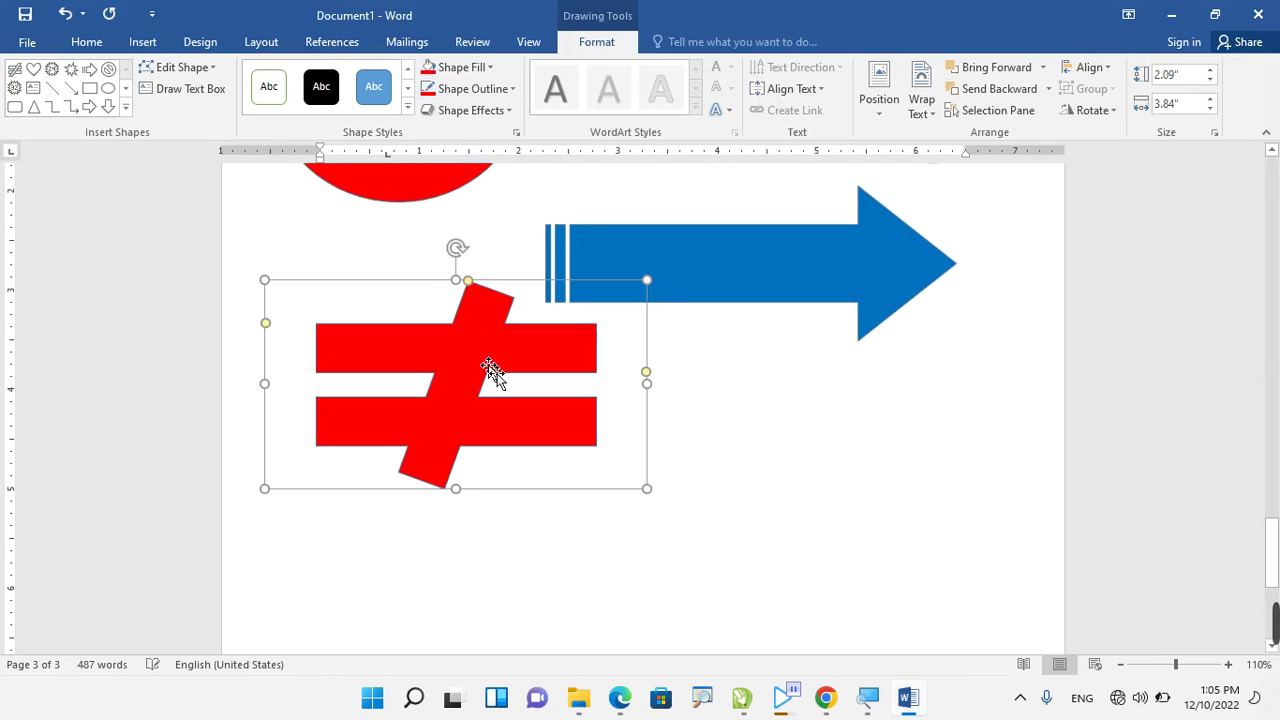
pyautogui.press('Delete')
pyautogui.click(140, 43)
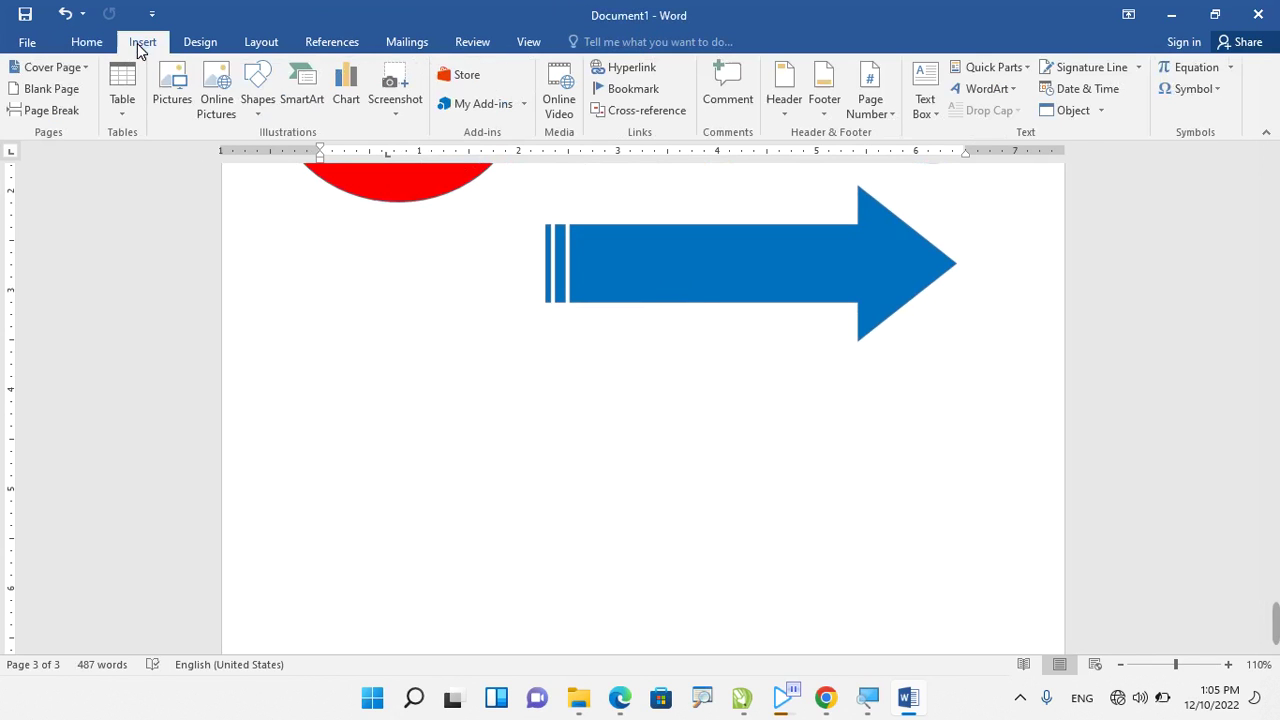
# Draw a cloud callout shape below the blue arrow and shift it right.
pyautogui.click(252, 102)
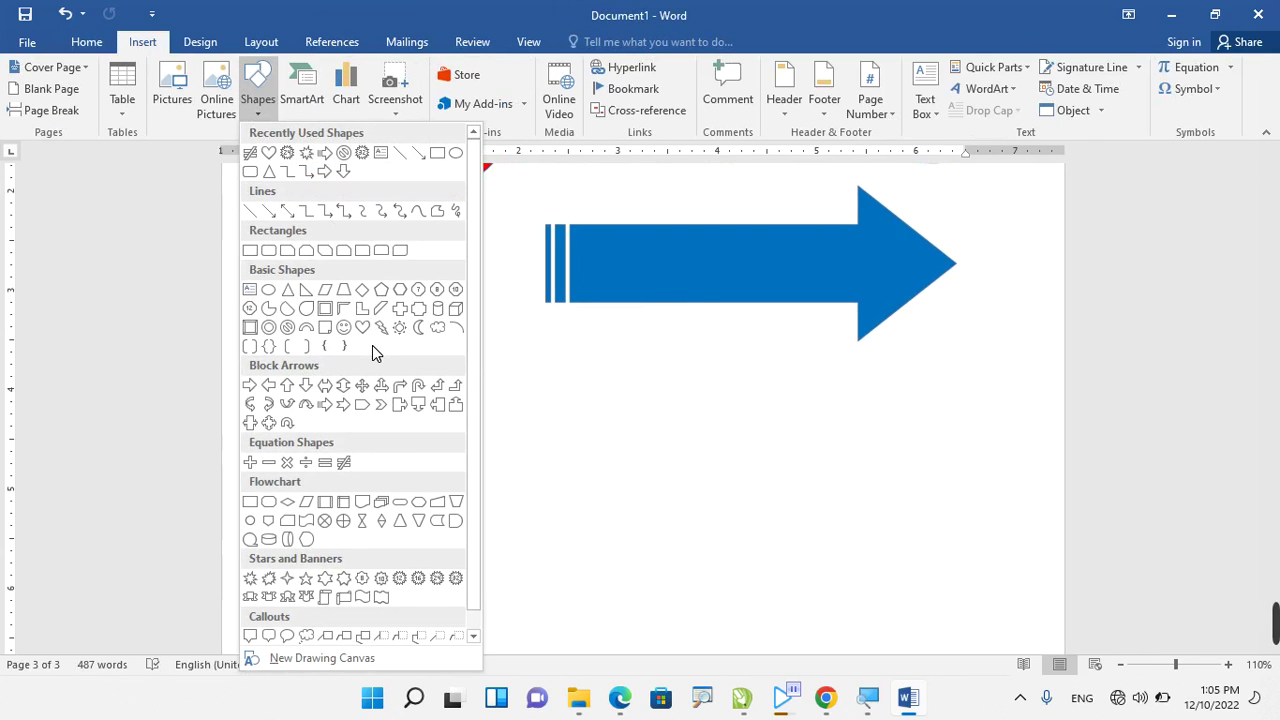
pyautogui.click(305, 637)
pyautogui.scroll(-3, 471, 329)
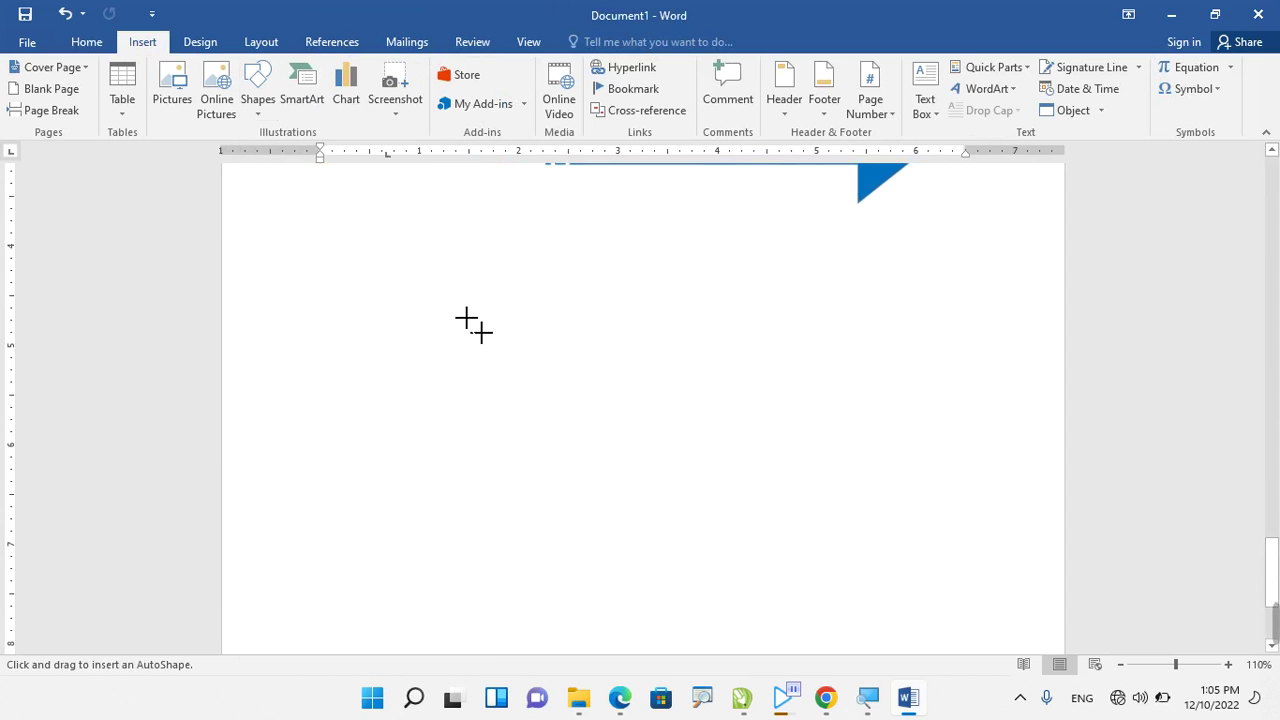
pyautogui.moveTo(382, 250)
pyautogui.mouseDown()
pyautogui.moveTo(724, 541)
pyautogui.moveTo(731, 585)
pyautogui.mouseUp()
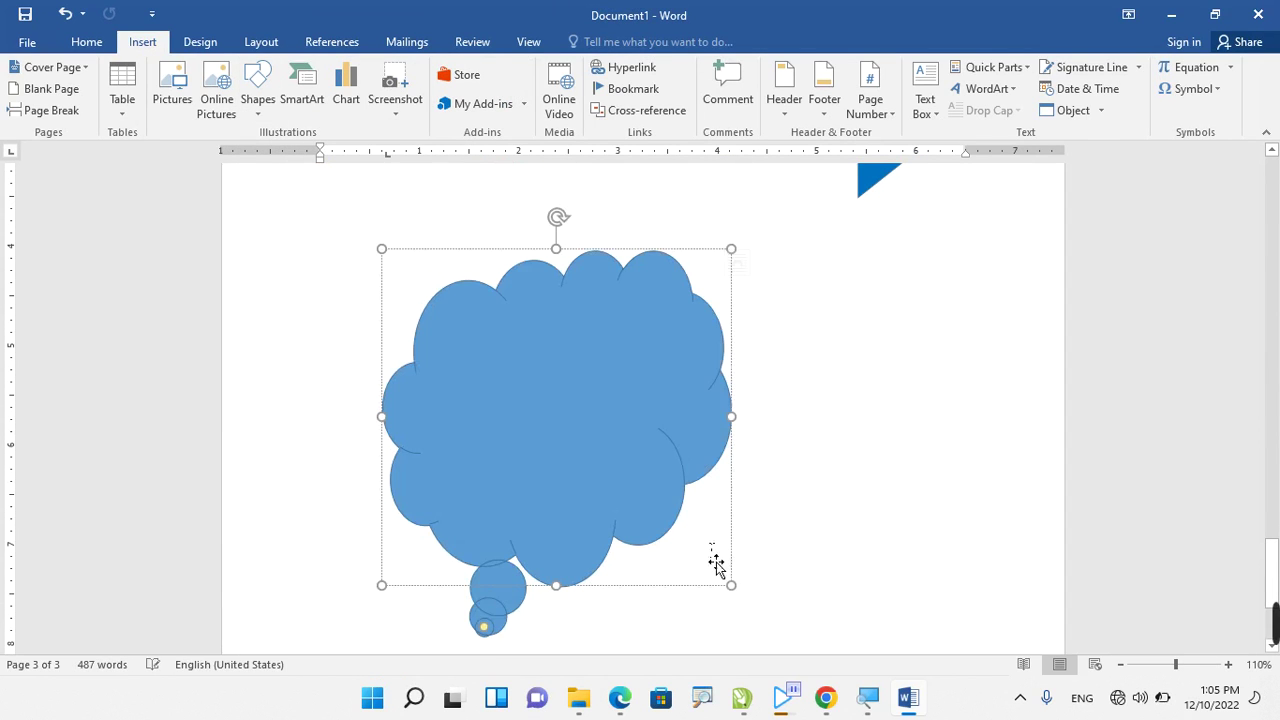
pyautogui.moveTo(734, 391); pyautogui.dragTo(860, 376)
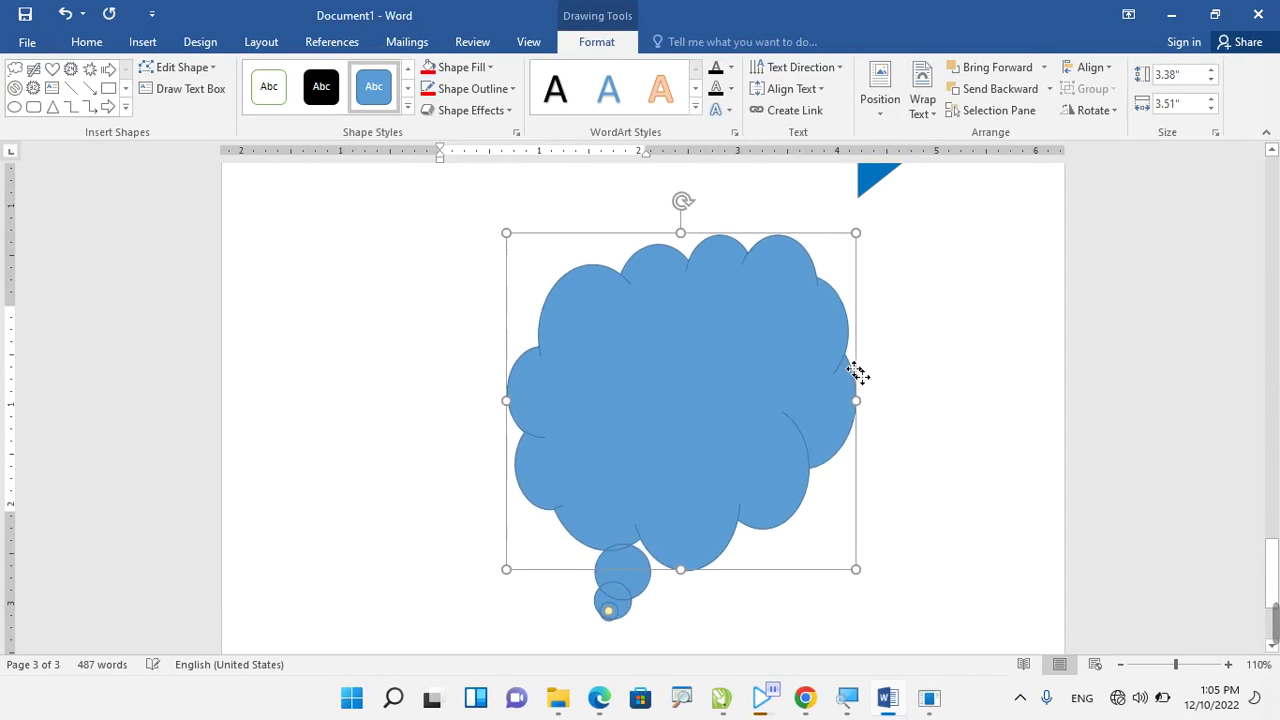
pyautogui.click(716, 404)
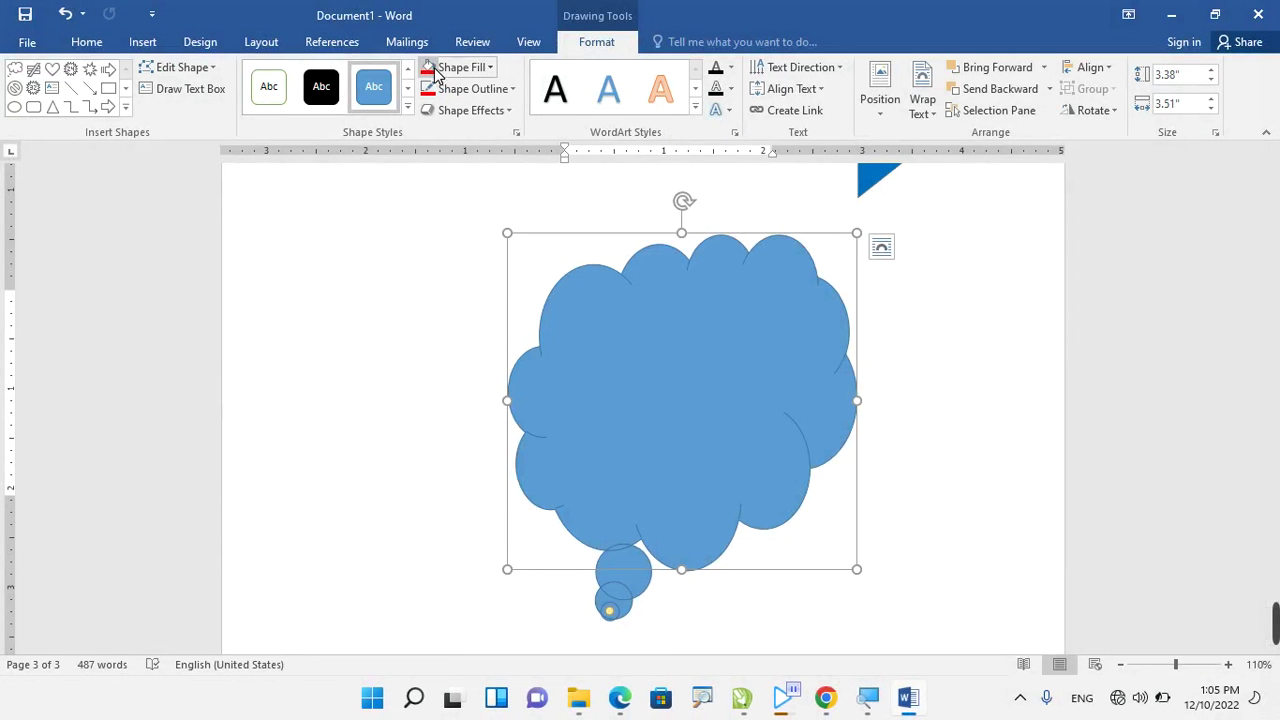
# Fill the cloud callout with blue.
pyautogui.click(445, 67)
pyautogui.click(470, 67)
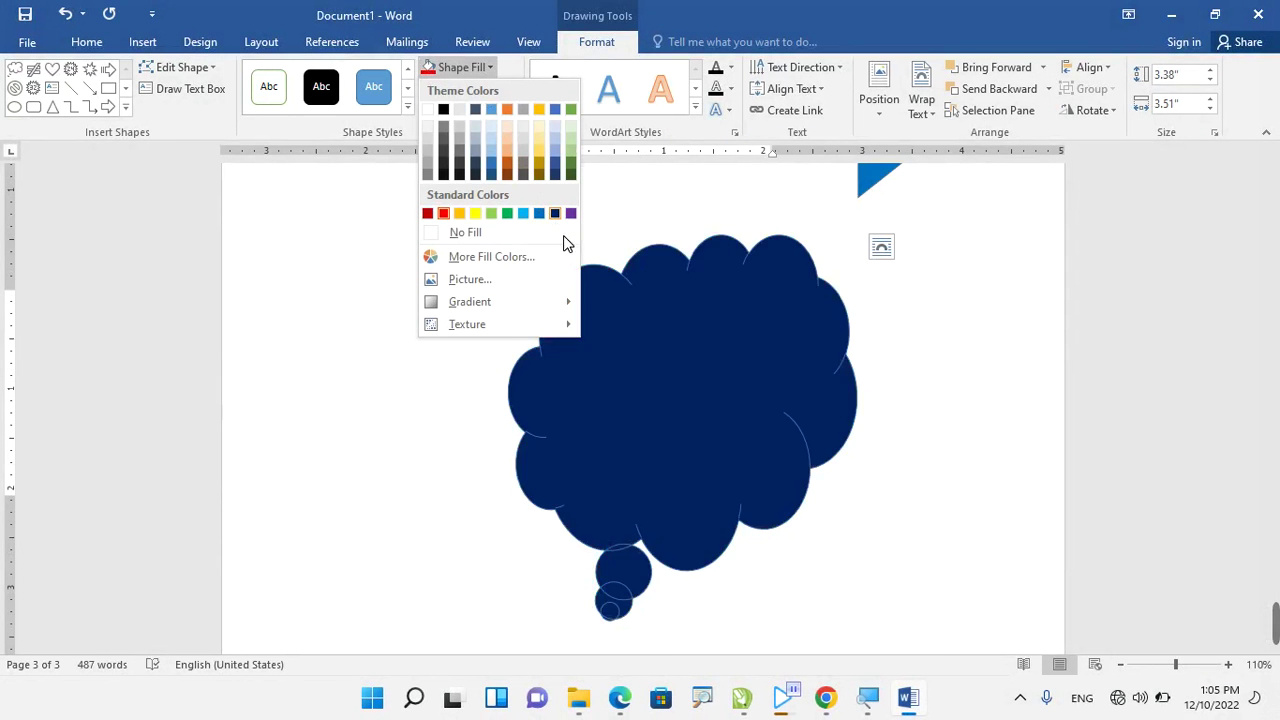
pyautogui.click(571, 222)
pyautogui.hotkey('ctrl', 'z')
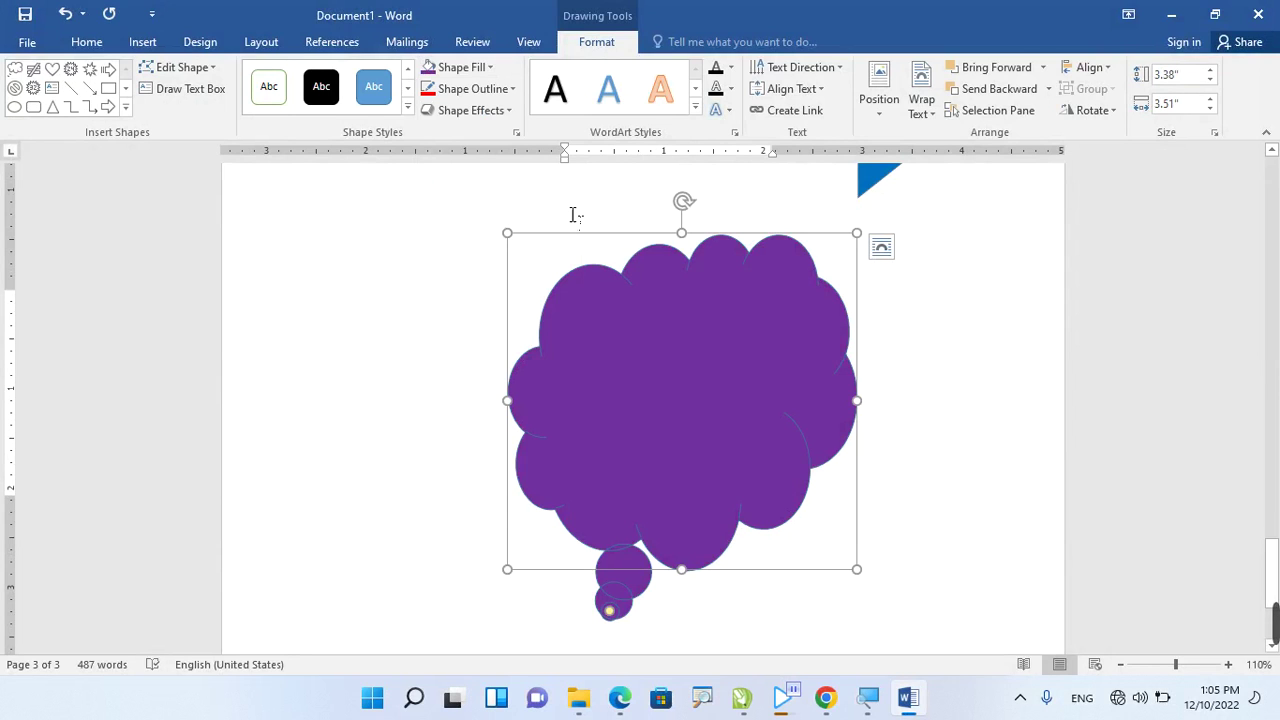
pyautogui.click(464, 67)
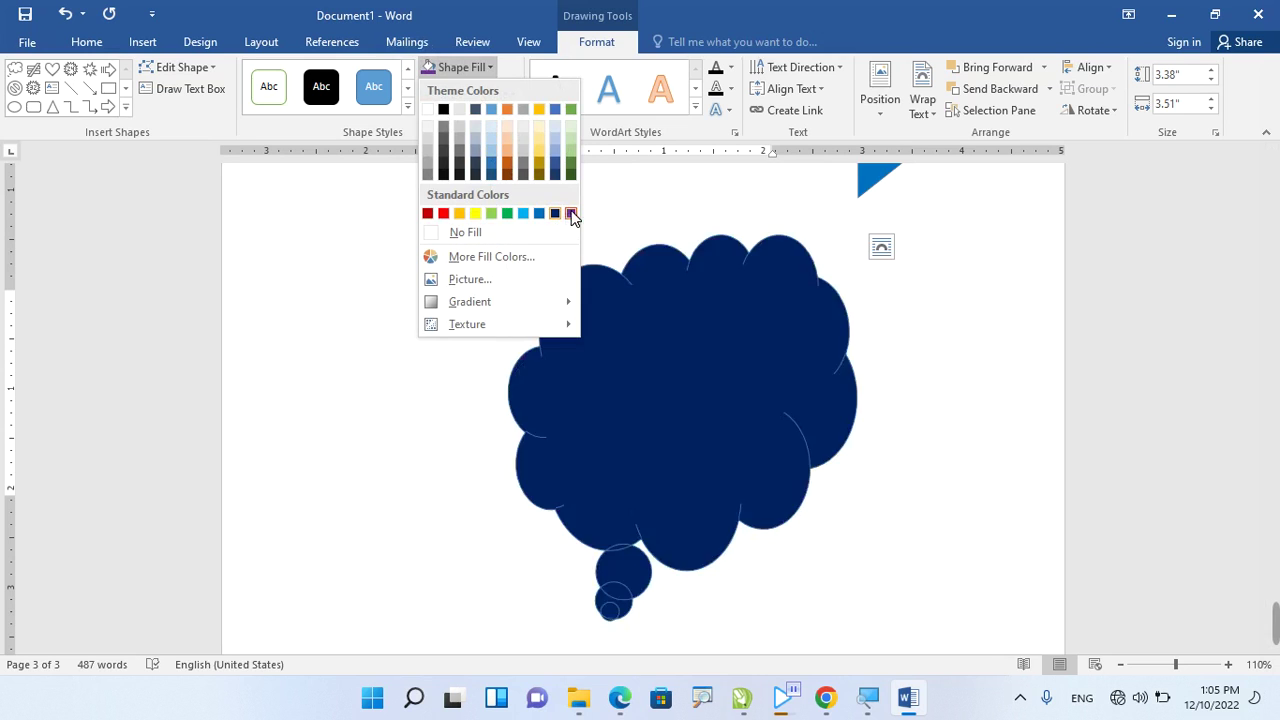
pyautogui.click(543, 213)
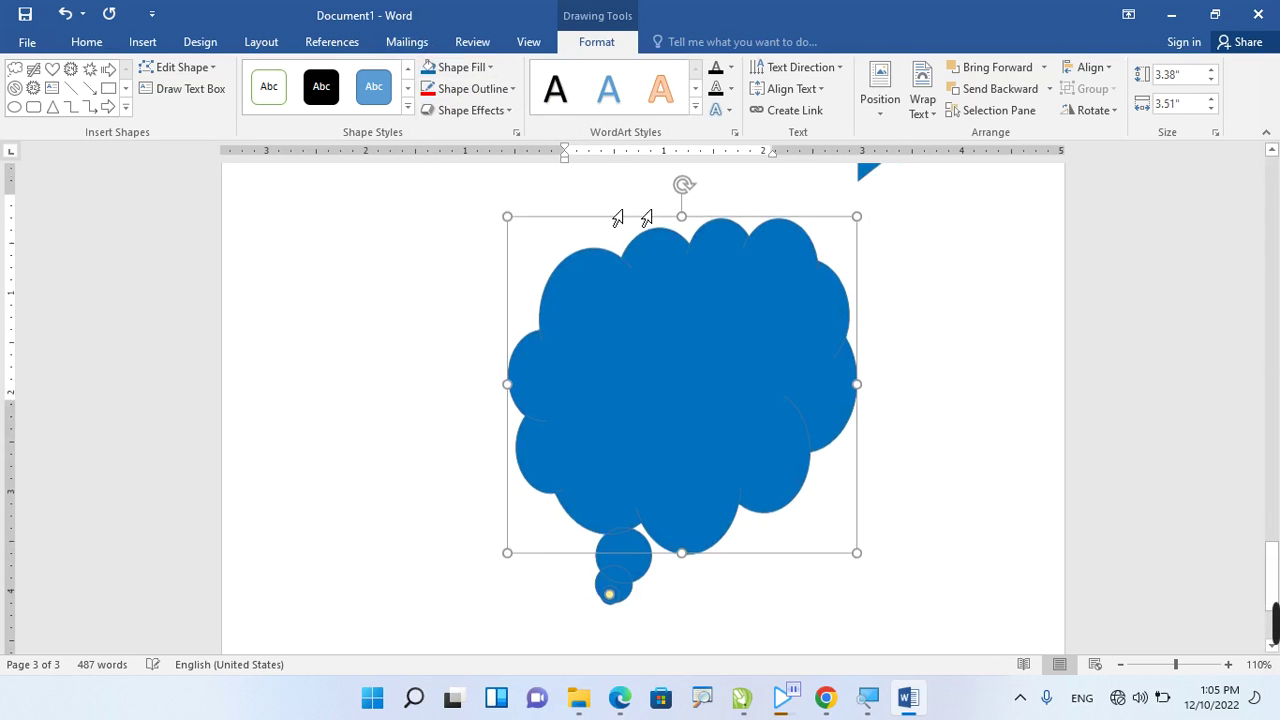
# Adjust the cloud's trailing circles so they sit close under the cloud.
pyautogui.scroll(-3, 610, 365)
pyautogui.moveTo(607, 423); pyautogui.dragTo(558, 611)
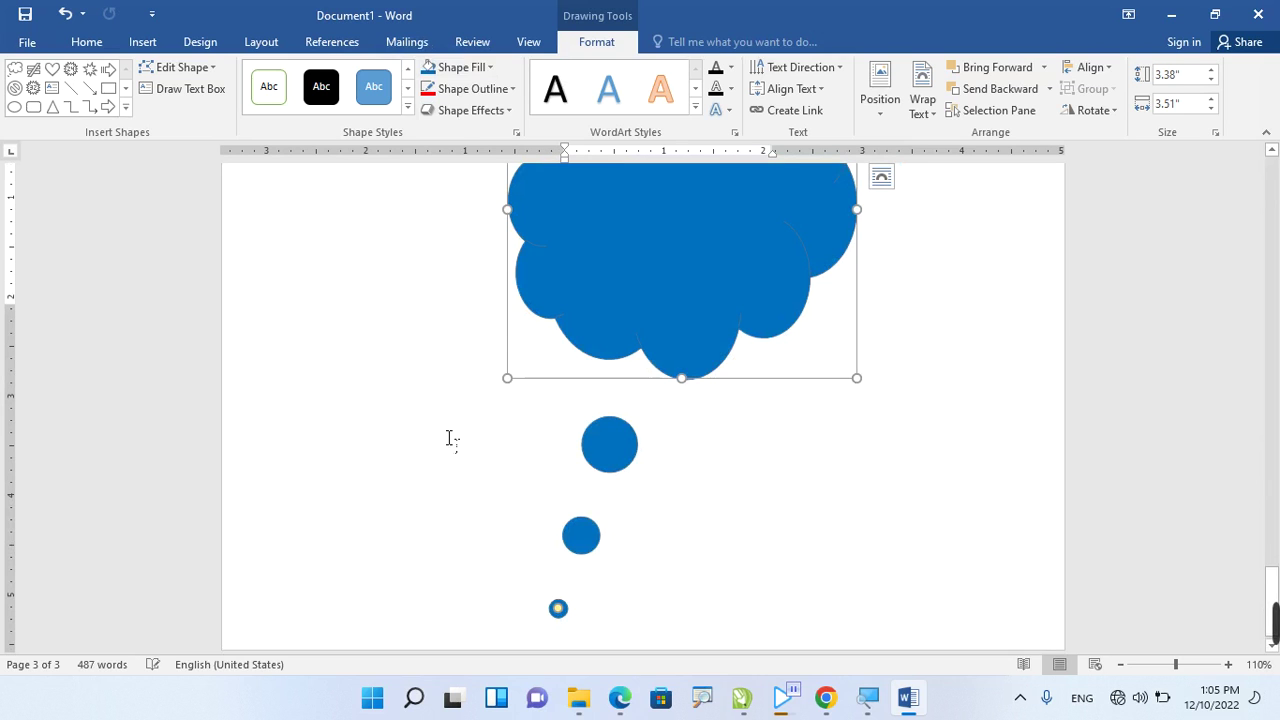
pyautogui.keyDown('ctrl'); pyautogui.scroll(-3, 474, 373); pyautogui.keyUp('ctrl')
pyautogui.keyDown('ctrl'); pyautogui.scroll(-2, 474, 373); pyautogui.keyUp('ctrl')
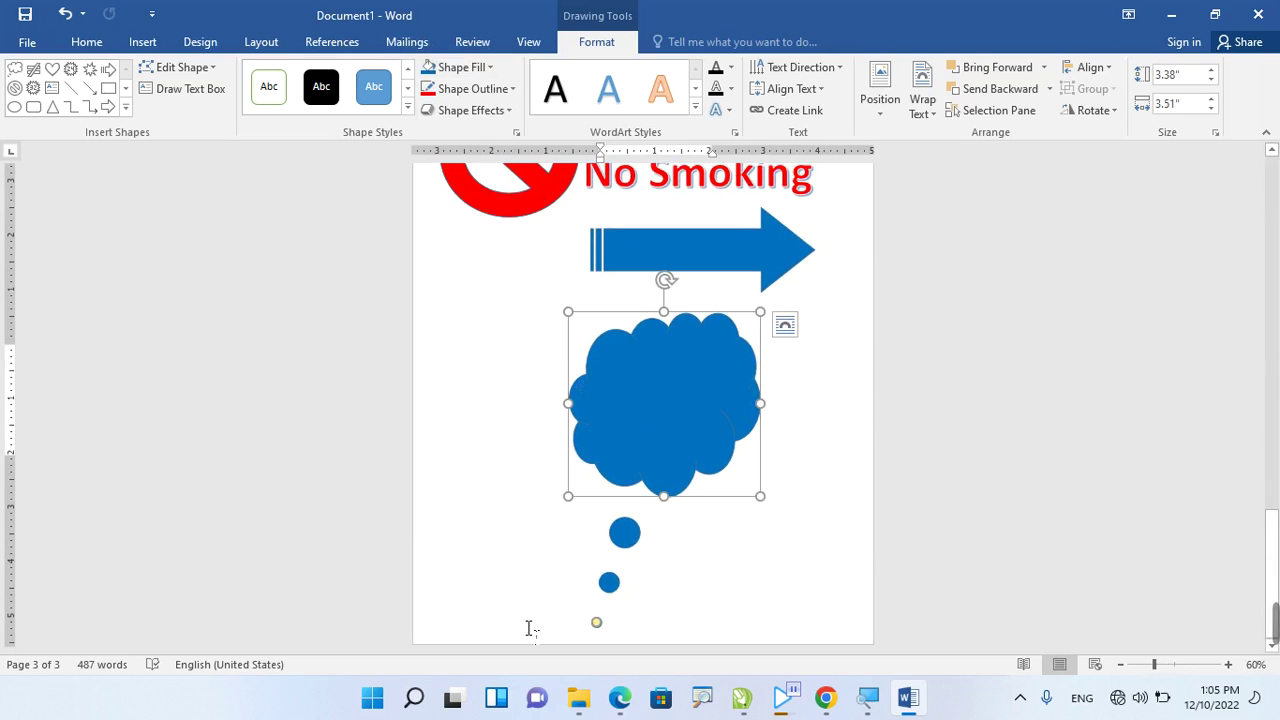
pyautogui.moveTo(596, 626); pyautogui.dragTo(613, 561)
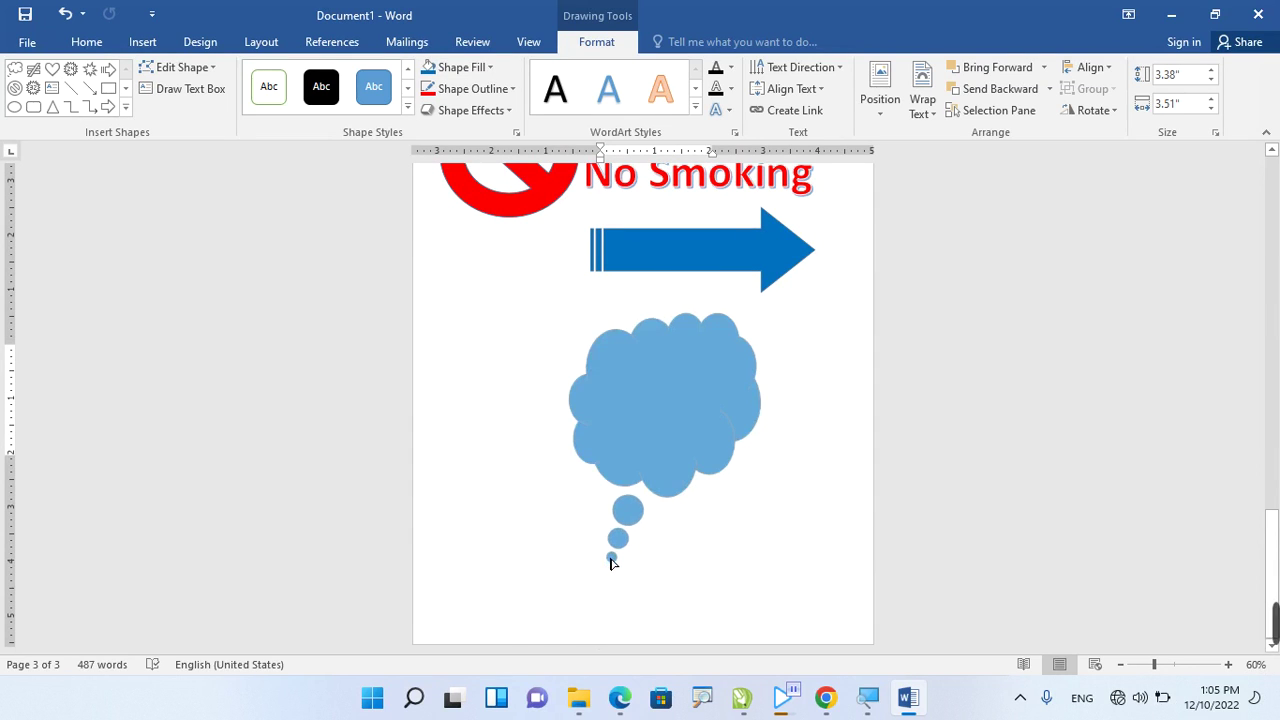